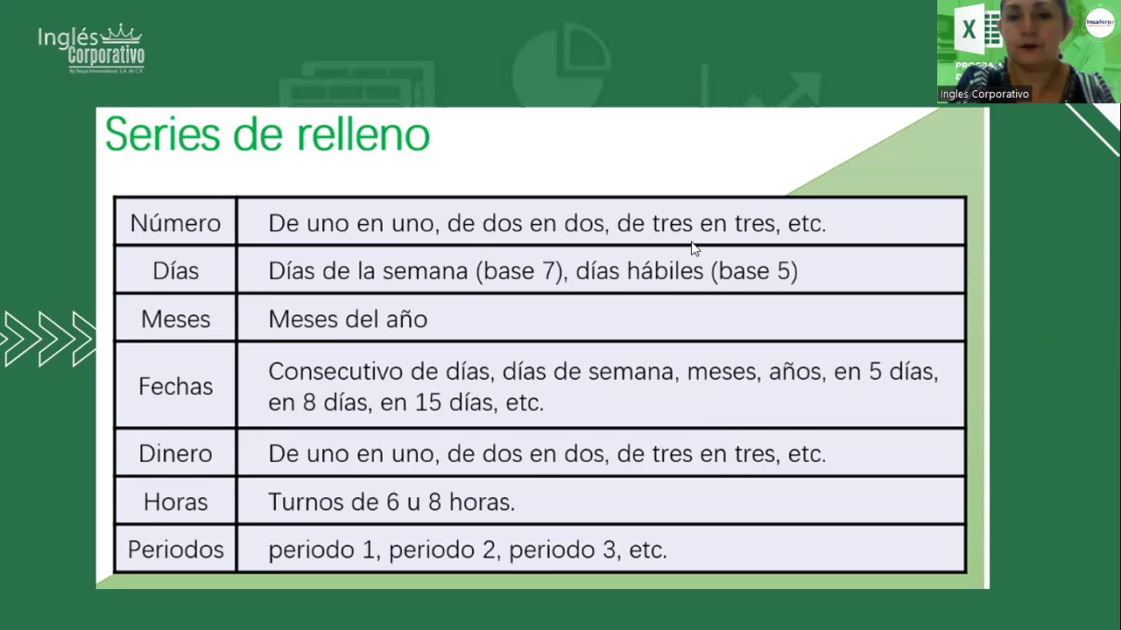
- Advance past the last slide and exit the slideshow, returning to Serie de relleno.xlsx
{"action": "left_click", "coordinate": [668, 291]}
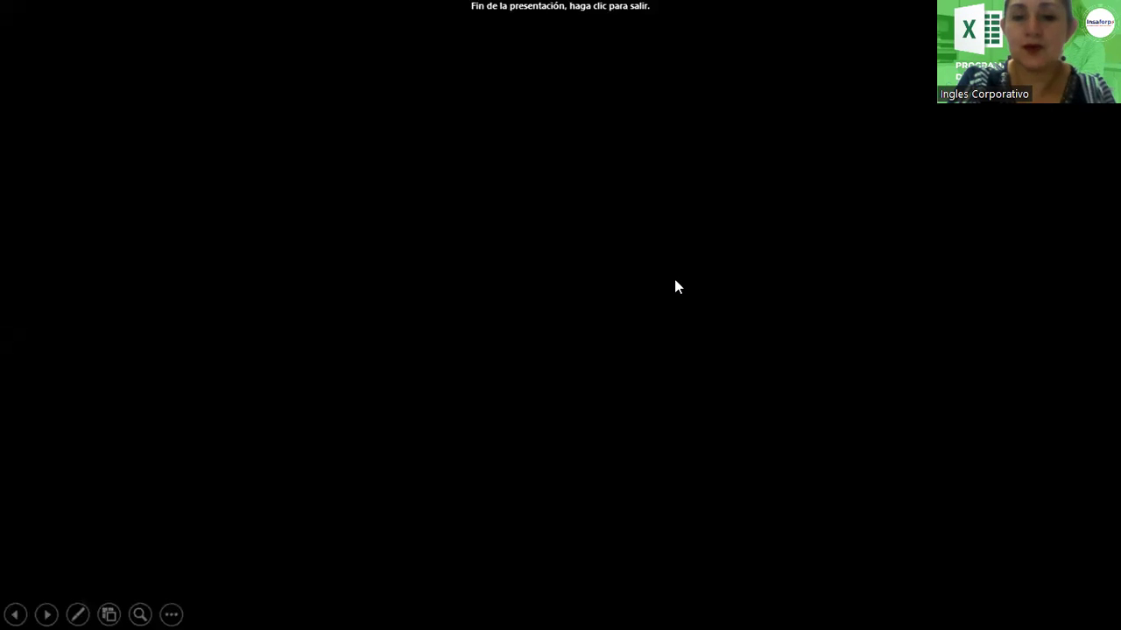
{"action": "left_click", "coordinate": [675, 286]}
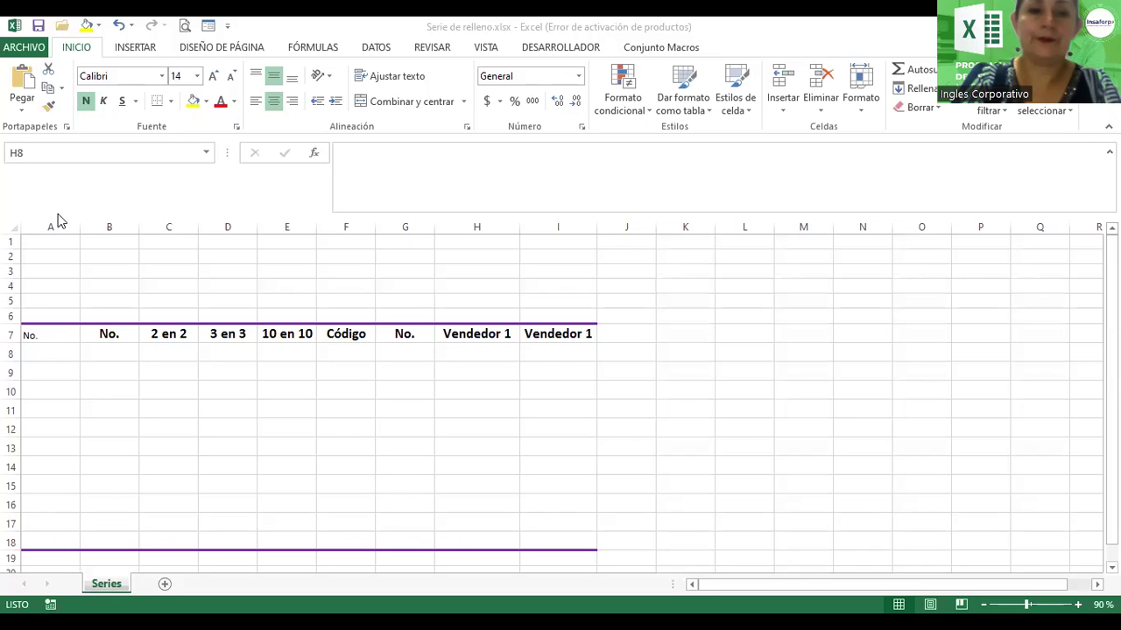
- Insert a blue WordArt reading 'Series de Relleno' and place it above the row 7 headers
{"action": "left_click", "coordinate": [65, 271]}
{"action": "left_click", "coordinate": [141, 46]}
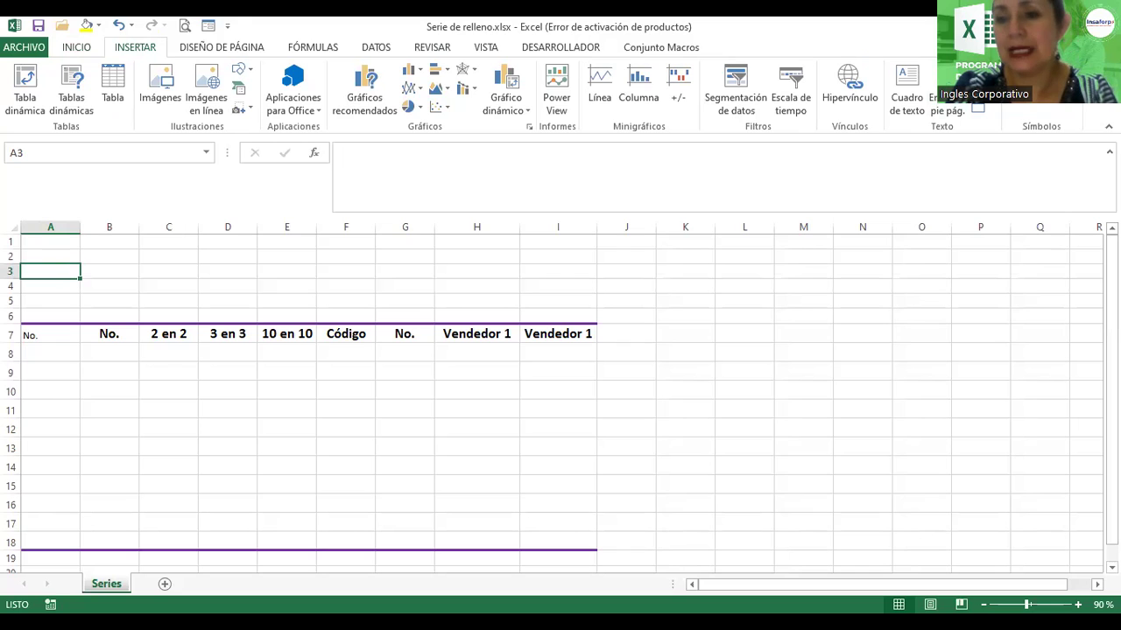
{"action": "left_click", "coordinate": [978, 101]}
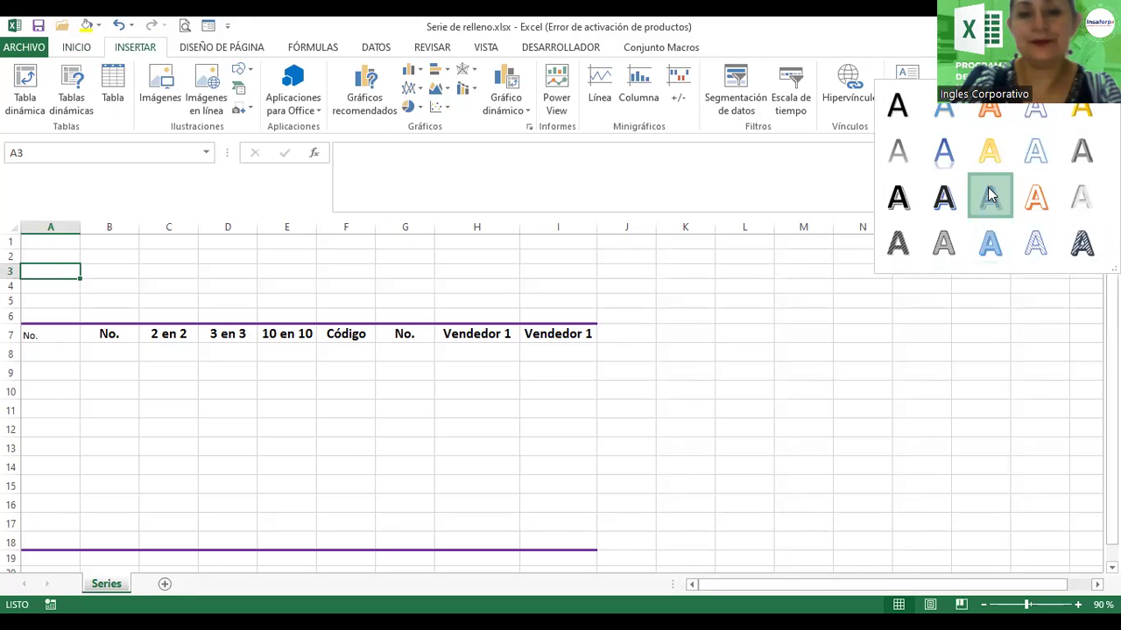
{"action": "left_click", "coordinate": [989, 194]}
{"action": "type", "text": "Series de Relleno"}
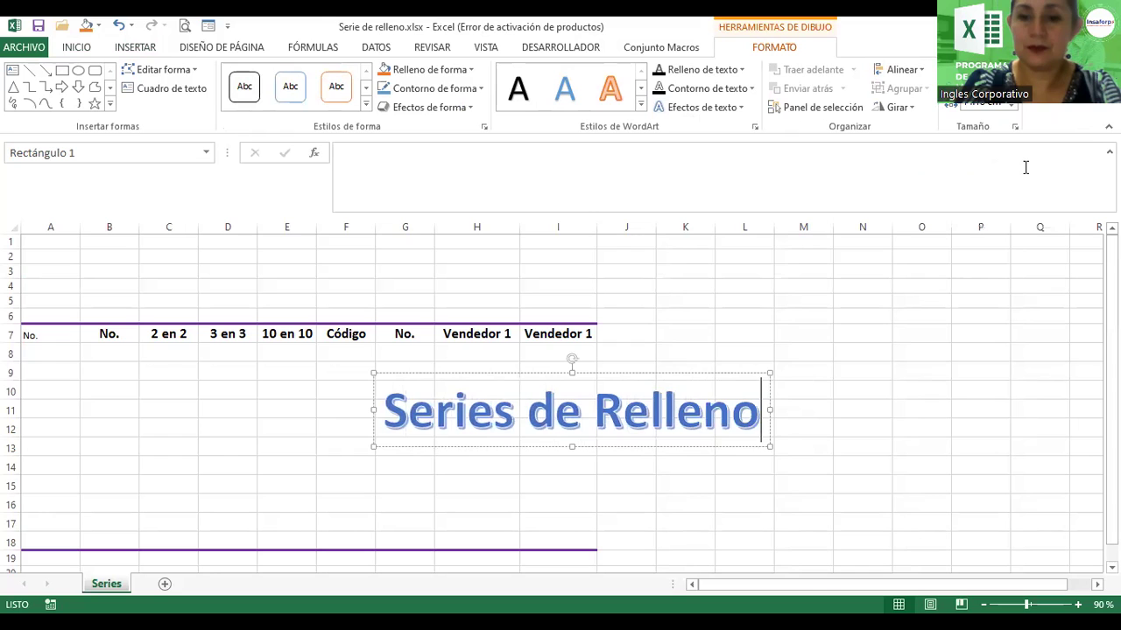
{"action": "mouse_move", "coordinate": [716, 445]}
{"action": "left_mouse_down"}
{"action": "mouse_move", "coordinate": [454, 274]}
{"action": "mouse_move", "coordinate": [435, 304]}
{"action": "left_mouse_up"}
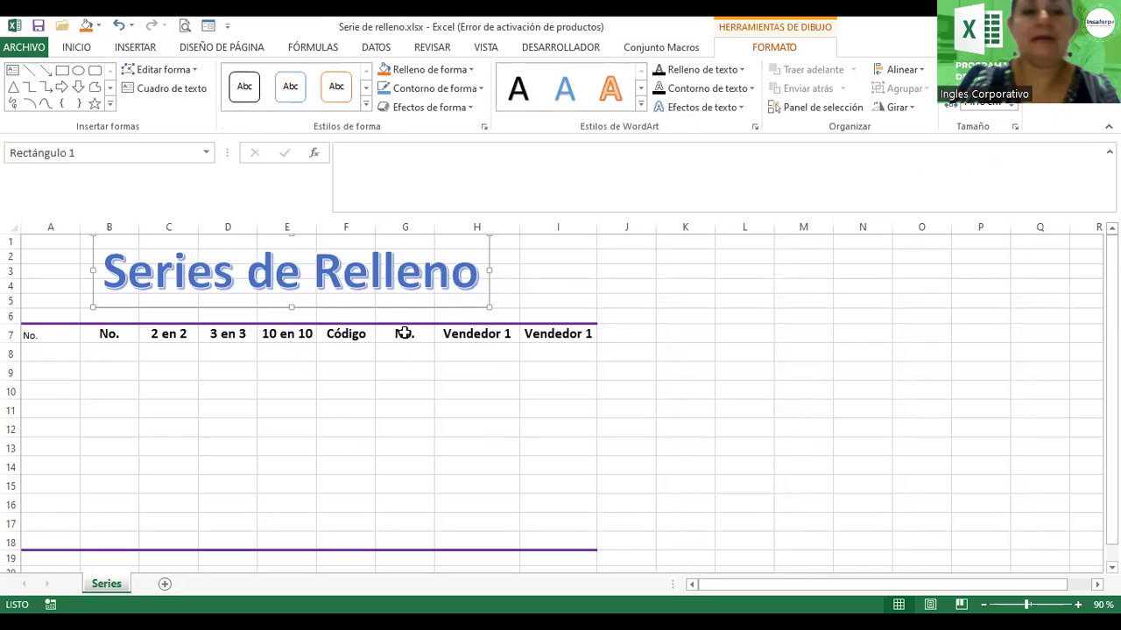
- Enlarge the 'No.' heading in A7 by two font sizes and make it bold
{"action": "left_click", "coordinate": [50, 340]}
{"action": "left_click", "coordinate": [212, 77]}
{"action": "left_click", "coordinate": [213, 77]}
{"action": "left_click", "coordinate": [86, 101]}
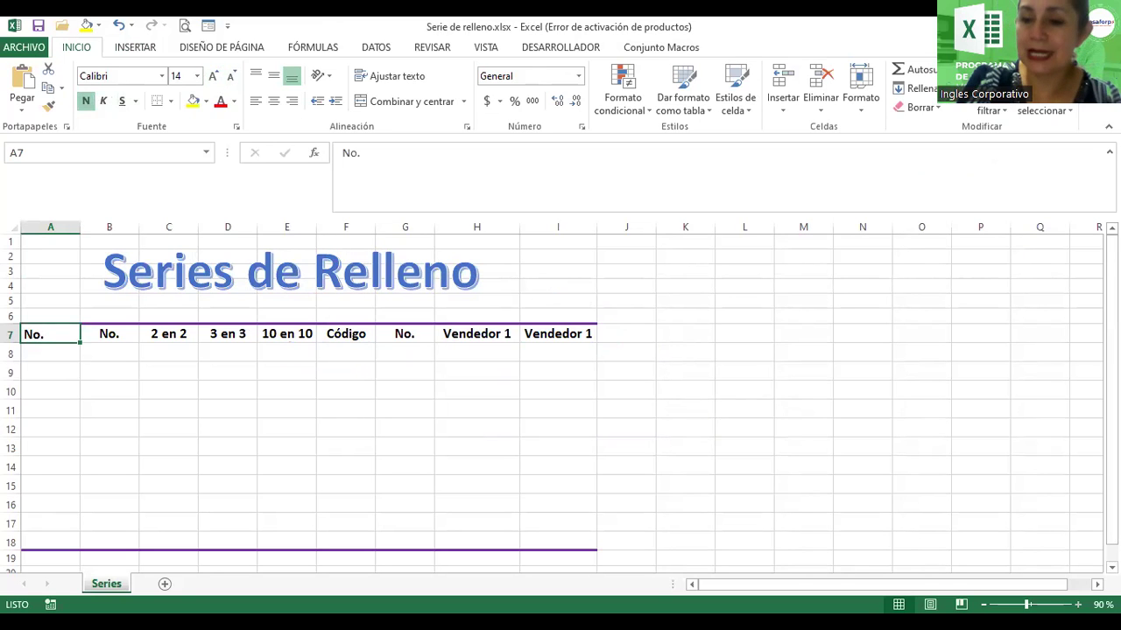
- Zoom the worksheet in two steps and enter 1 in cell A8
{"action": "left_click", "coordinate": [1073, 604]}
{"action": "left_click", "coordinate": [1072, 604]}
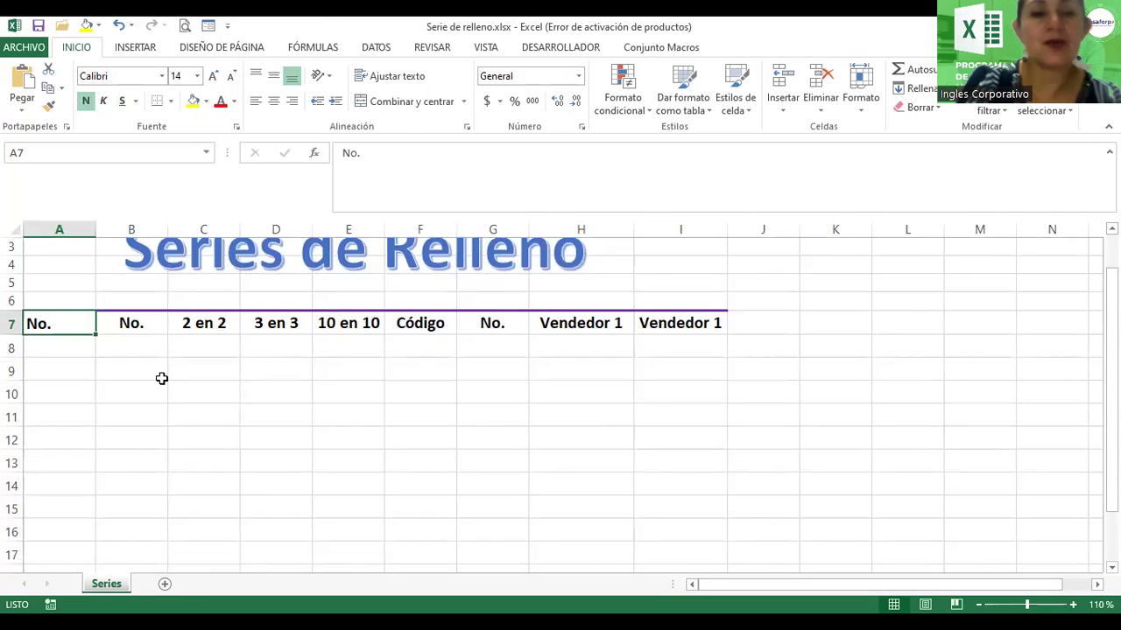
{"action": "left_click", "coordinate": [65, 344]}
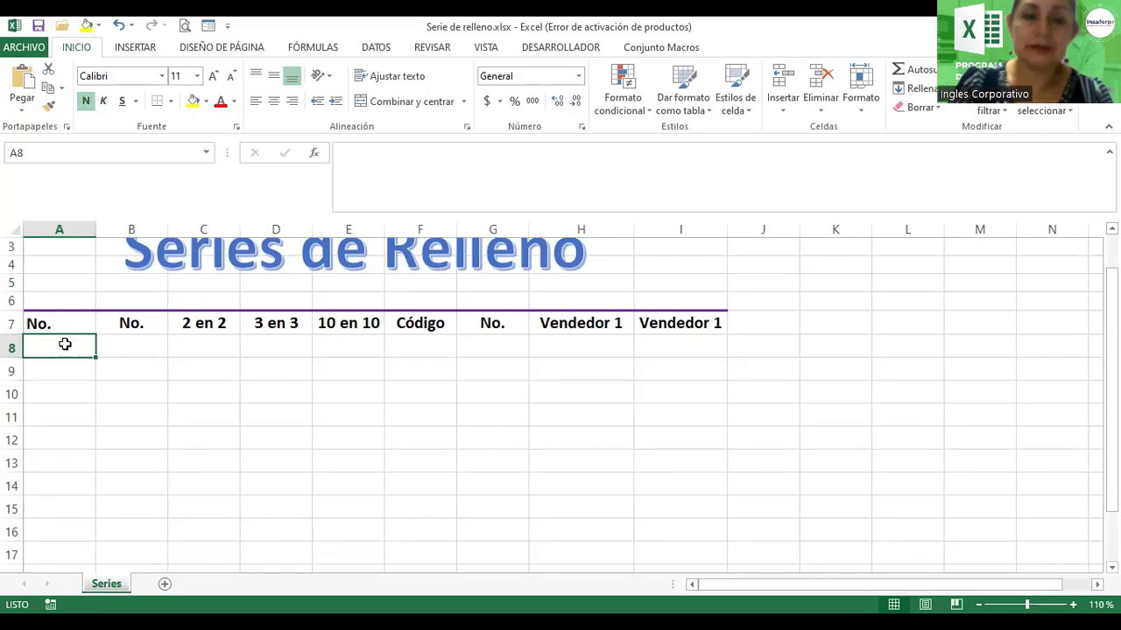
{"action": "type", "text": "1"}
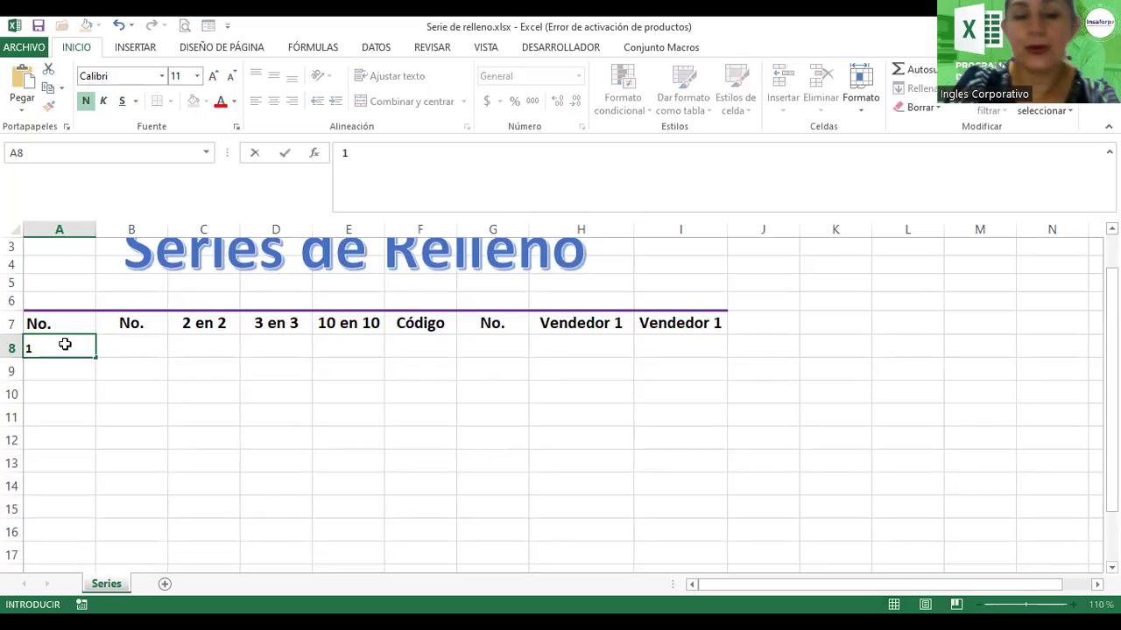
{"action": "key", "text": "Return"}
{"action": "left_click", "coordinate": [65, 344]}
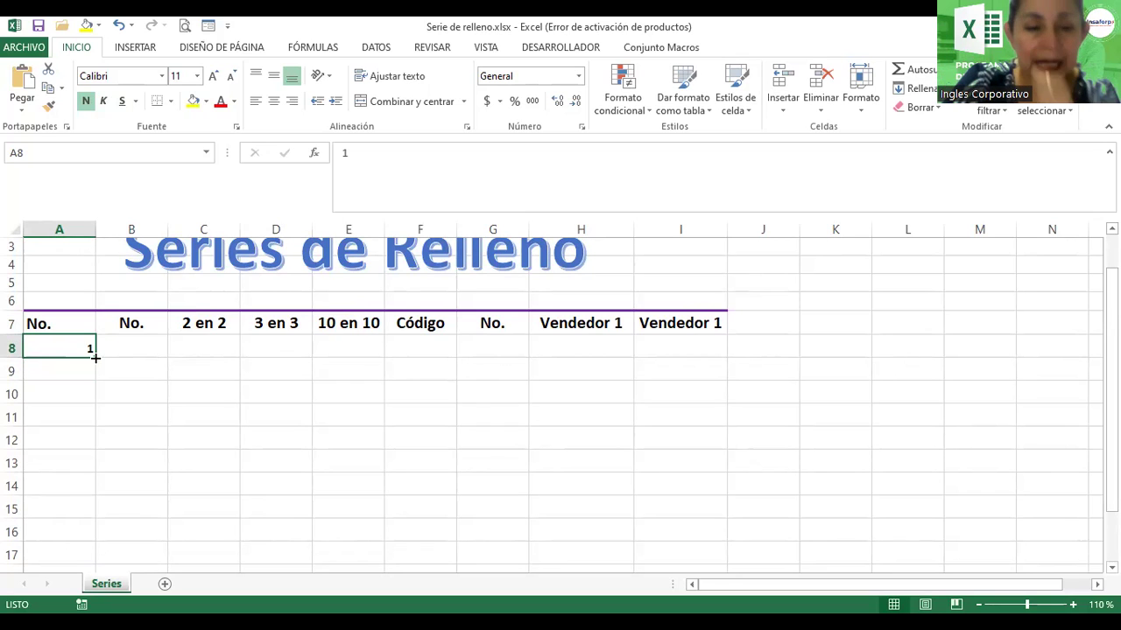
- Drag A8's fill handle down to A17, copying the 1 into every cell
{"action": "left_click_drag", "start_coordinate": [96, 357], "coordinate": [102, 562]}
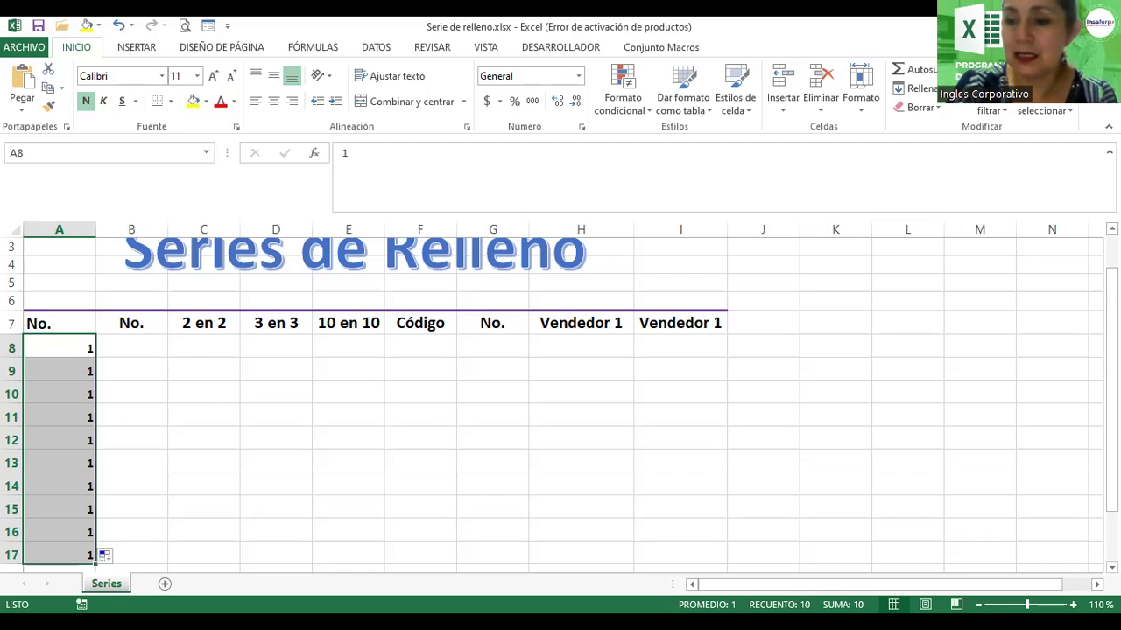
{"action": "scroll", "coordinate": [560, 403], "scroll_direction": "down", "scroll_amount": 1}
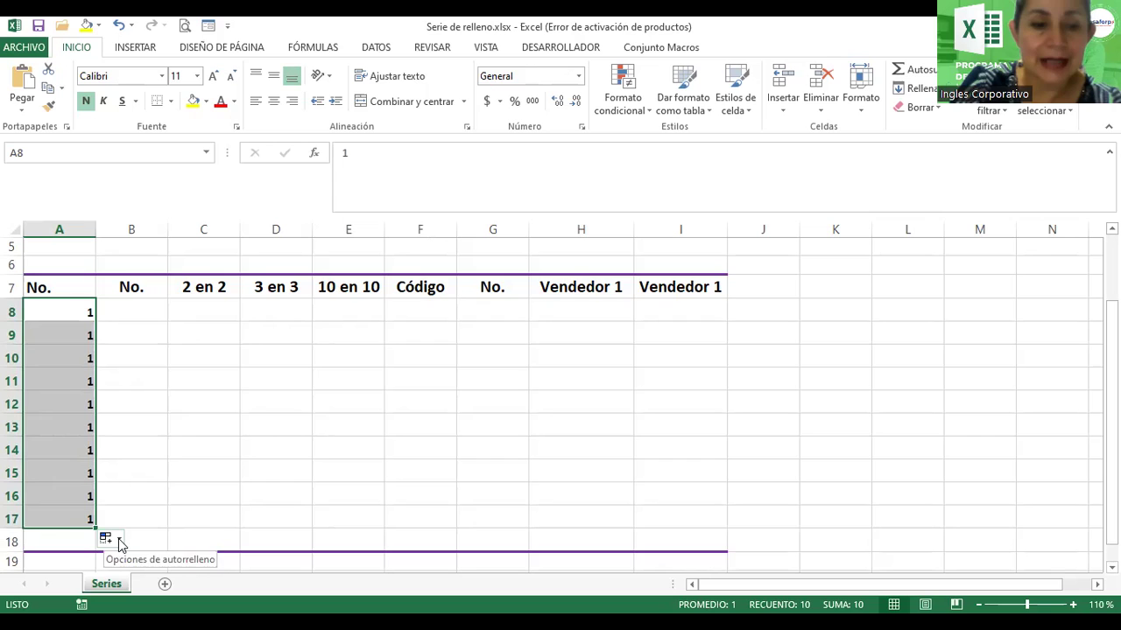
- Switch A8:A17 from copied 1s to a fill series counting 1 to 10 via Auto Fill Options
{"action": "left_click", "coordinate": [119, 541]}
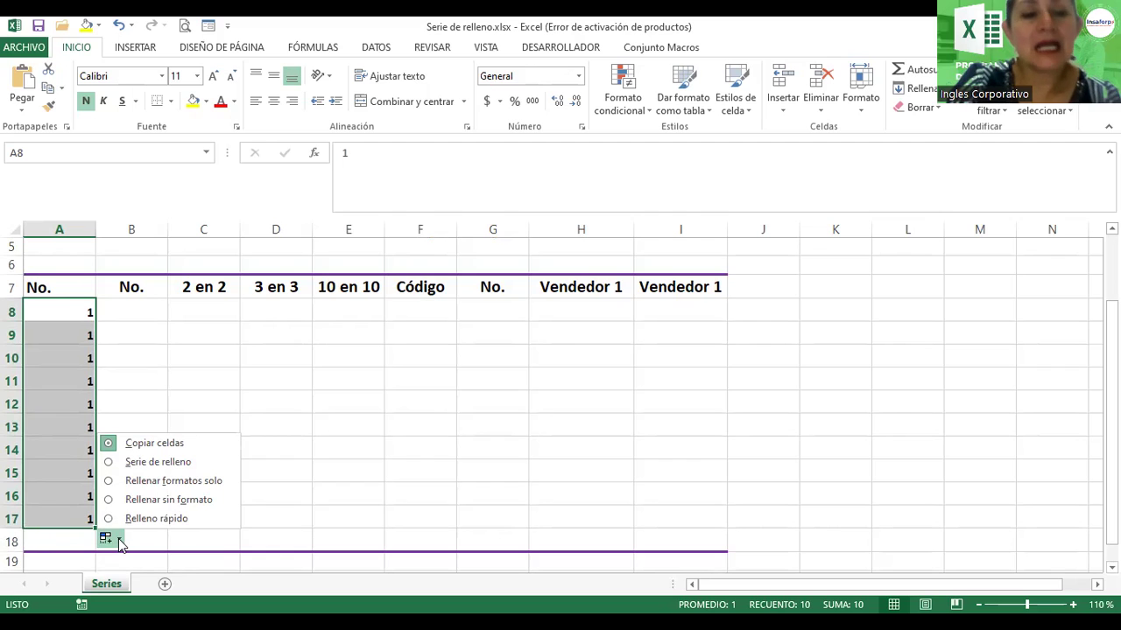
{"action": "left_click", "coordinate": [110, 464]}
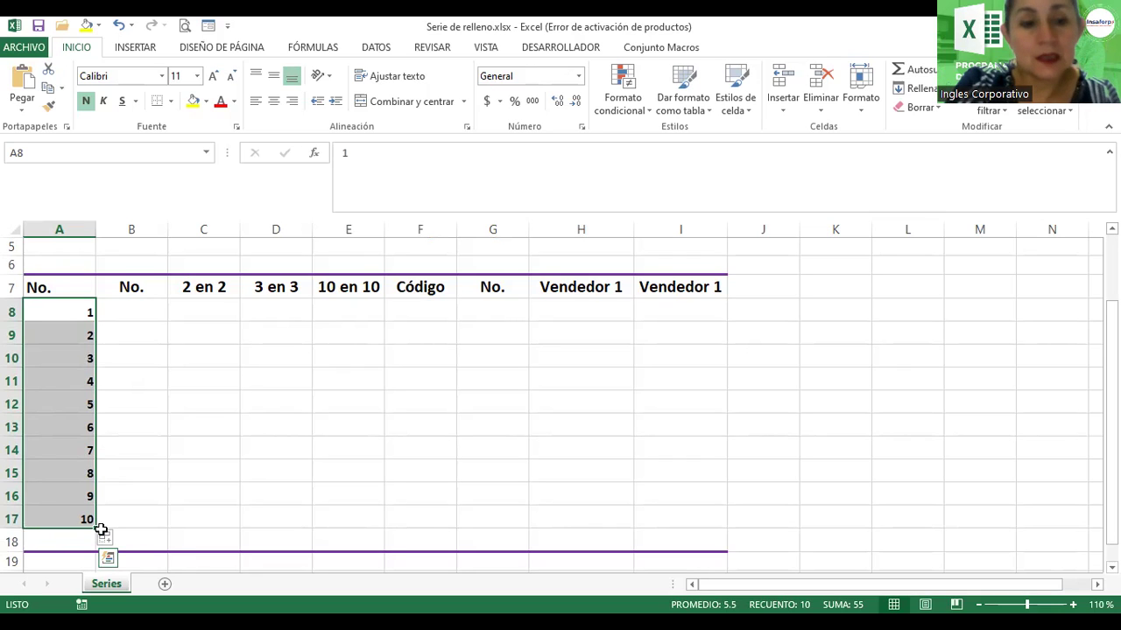
{"action": "left_click", "coordinate": [111, 540]}
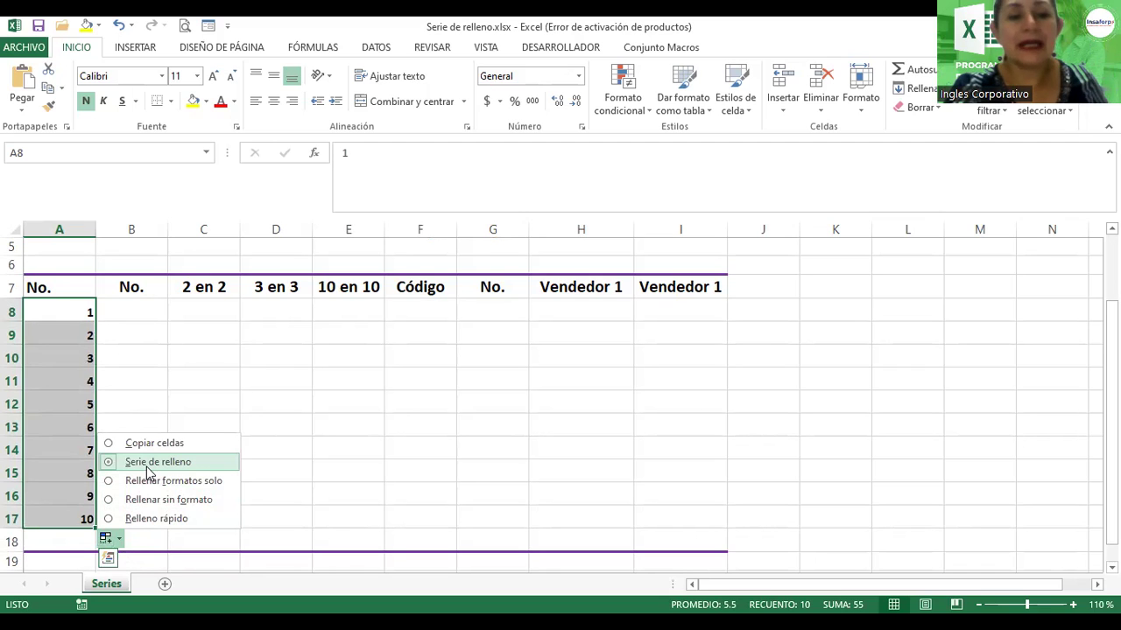
{"action": "left_click", "coordinate": [137, 311]}
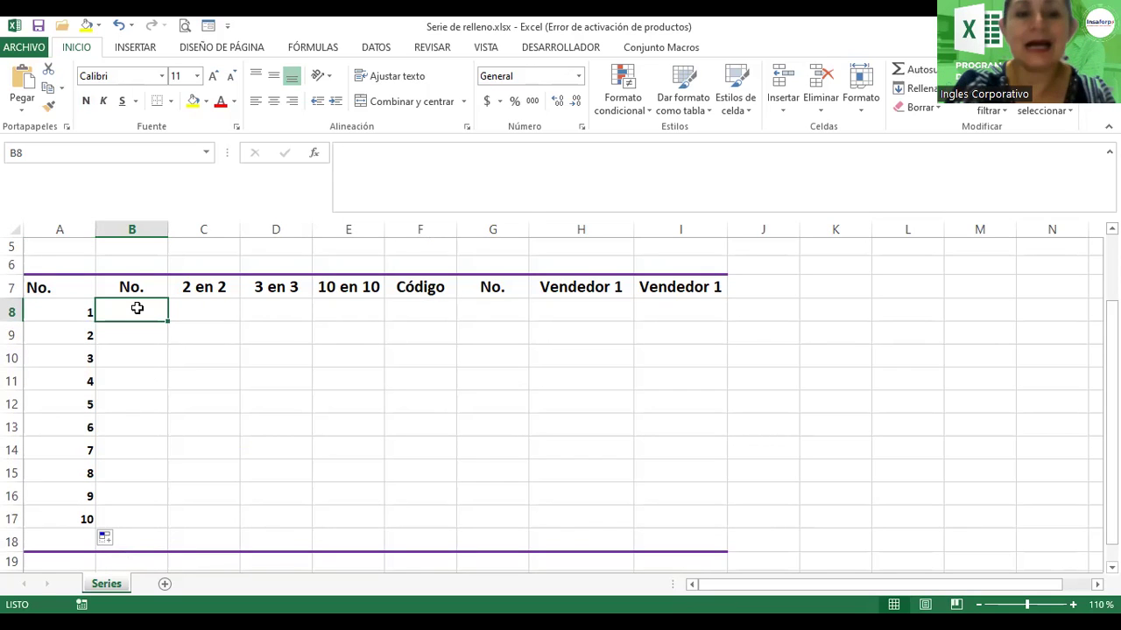
- Enter a bold purple 1 in B8 and fill it down to B17 as a 1–10 series
{"action": "type", "text": "1"}
{"action": "key", "text": "Return"}
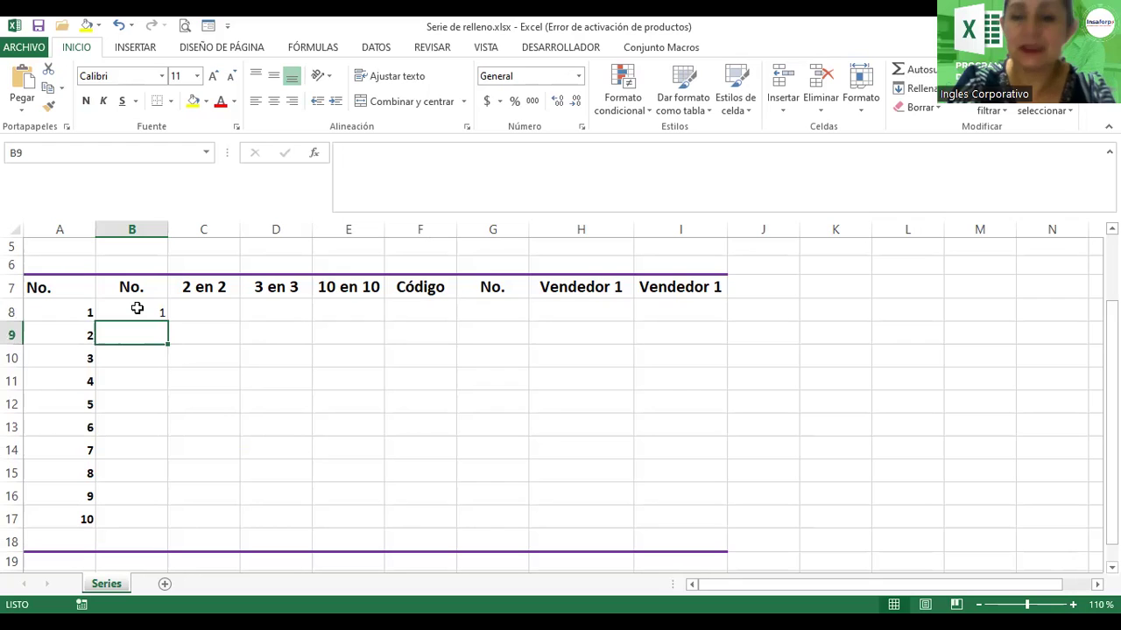
{"action": "left_click", "coordinate": [138, 310]}
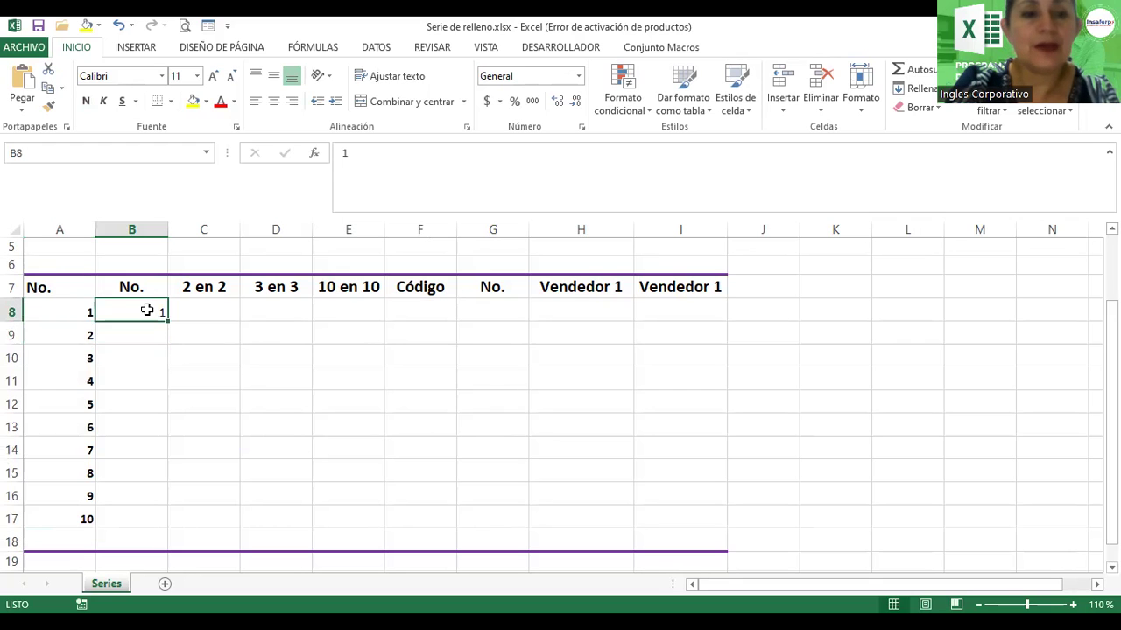
{"action": "left_click", "coordinate": [234, 101]}
{"action": "left_click", "coordinate": [346, 249]}
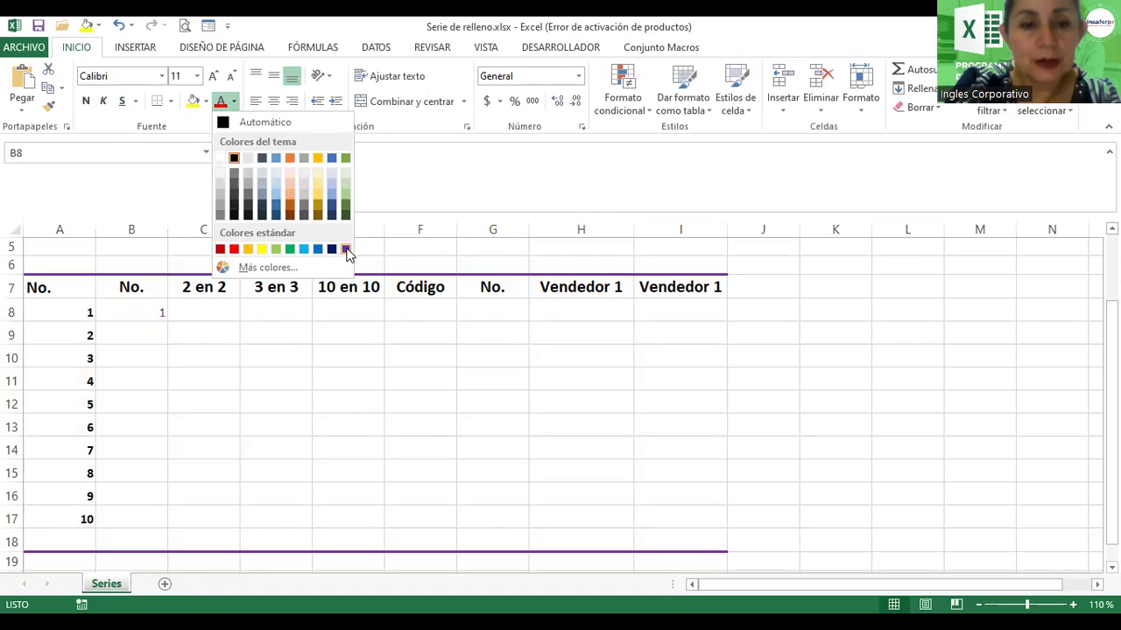
{"action": "left_click", "coordinate": [86, 104]}
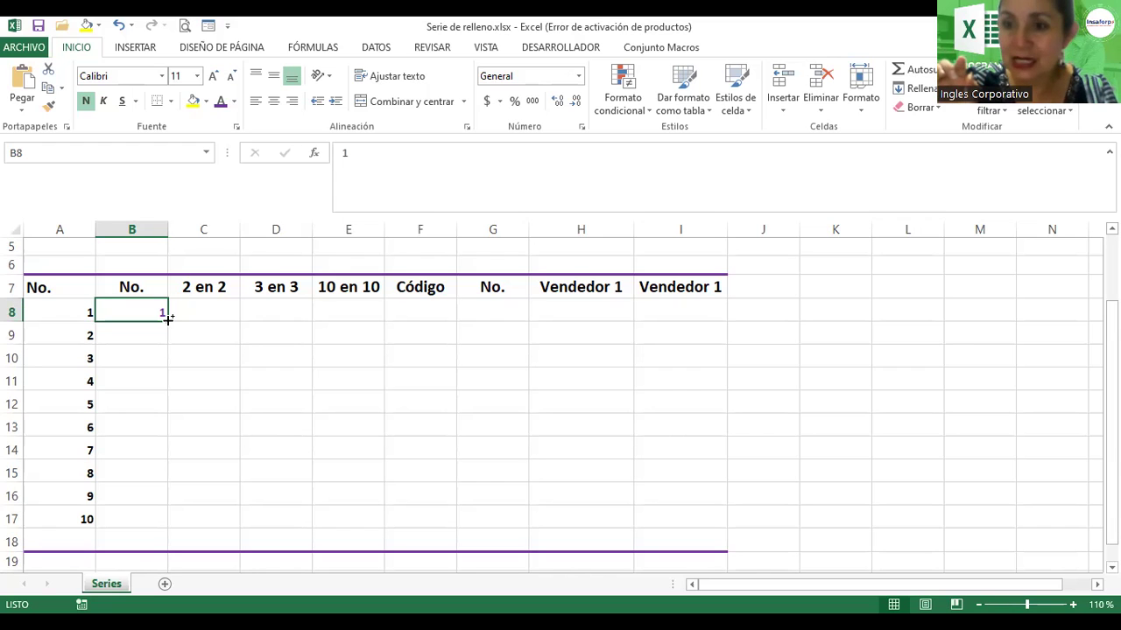
{"action": "left_click_drag", "start_coordinate": [167, 318], "coordinate": [172, 457]}
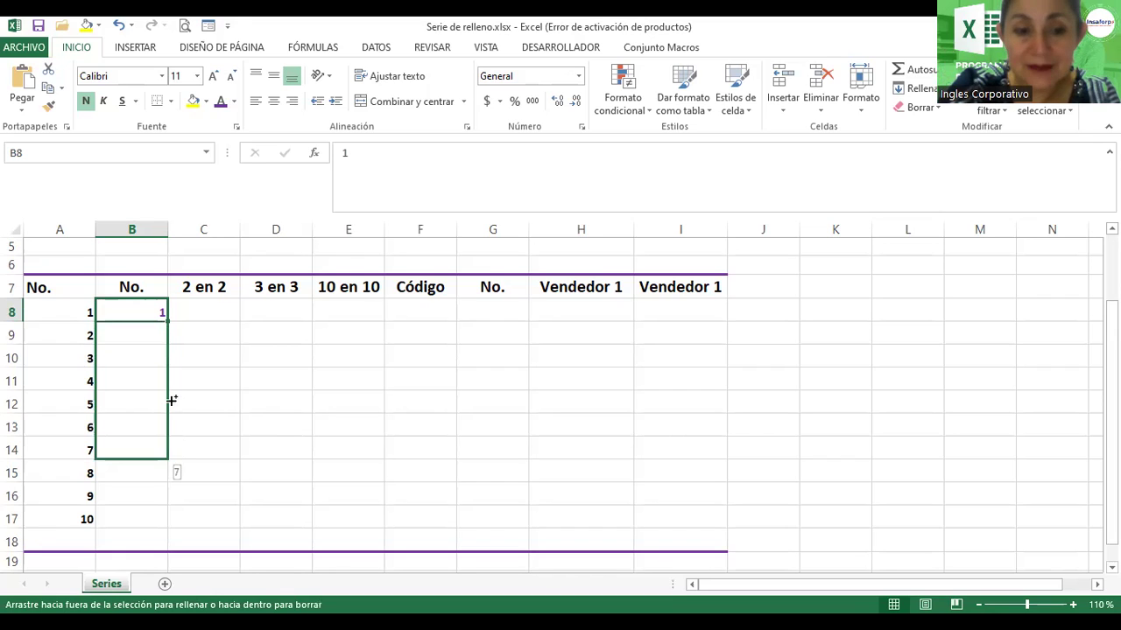
{"action": "left_click_drag", "start_coordinate": [173, 401], "coordinate": [165, 523]}
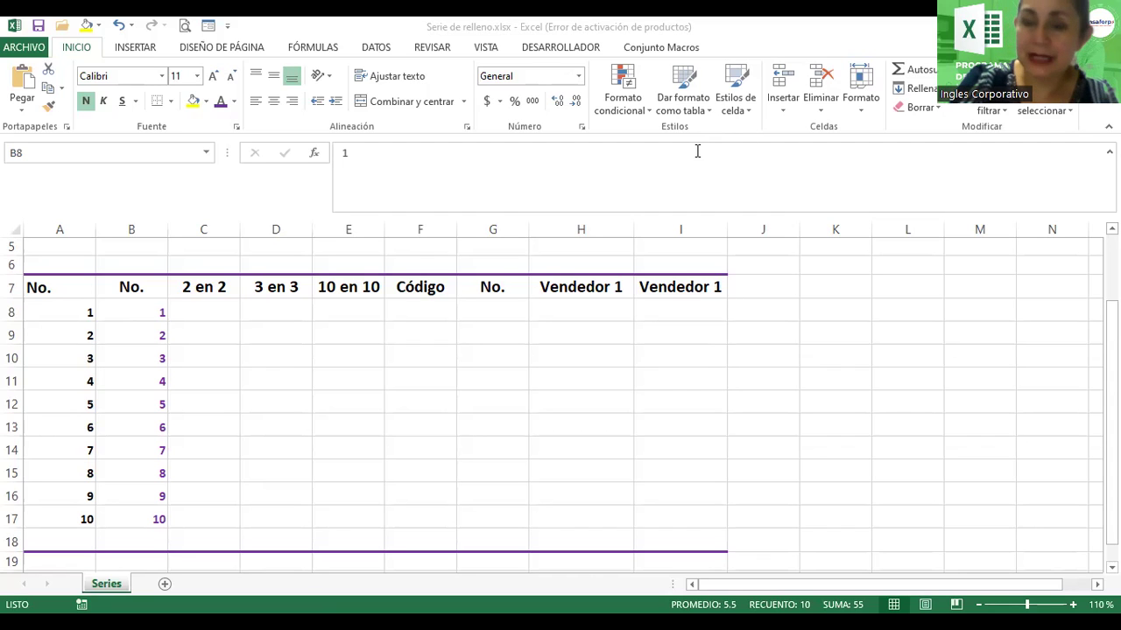
- Enter 2 in C8 and 4 in C9, then fill the pair down to C17
{"action": "left_click", "coordinate": [227, 321]}
{"action": "type", "text": "2"}
{"action": "key", "text": "Return"}
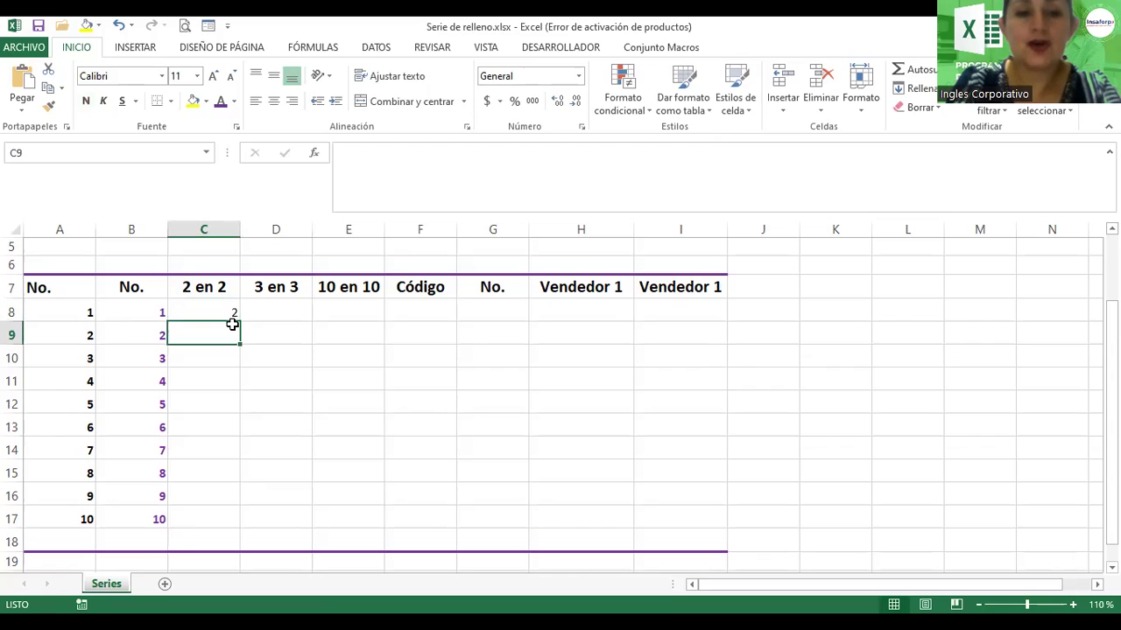
{"action": "type", "text": "2"}
{"action": "key", "text": "BackSpace"}
{"action": "type", "text": "4"}
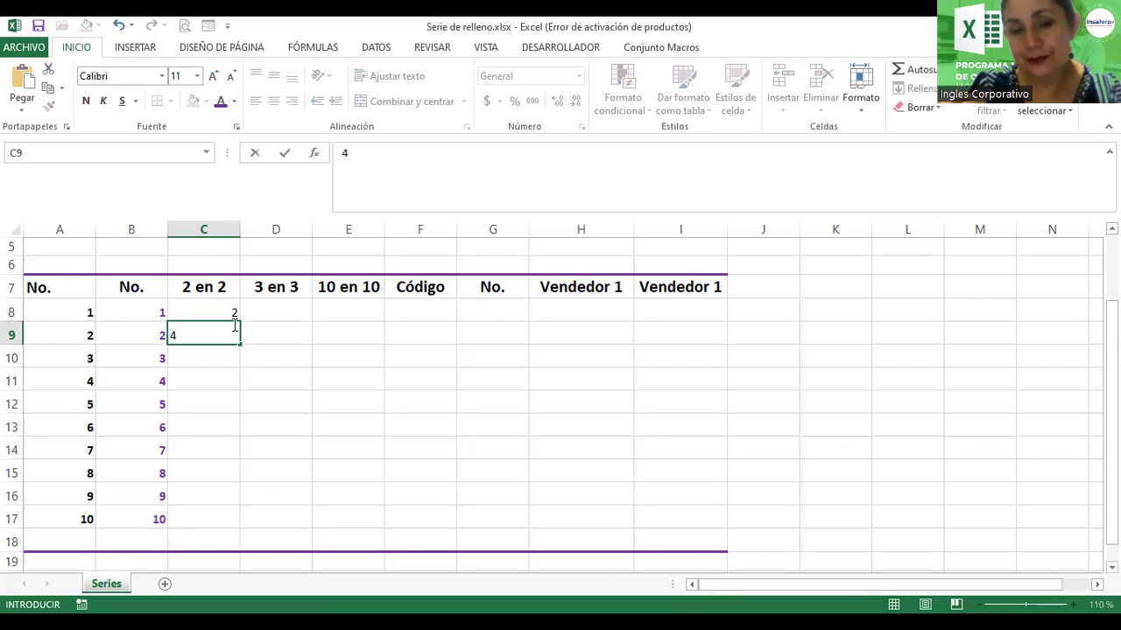
{"action": "key", "text": "Return"}
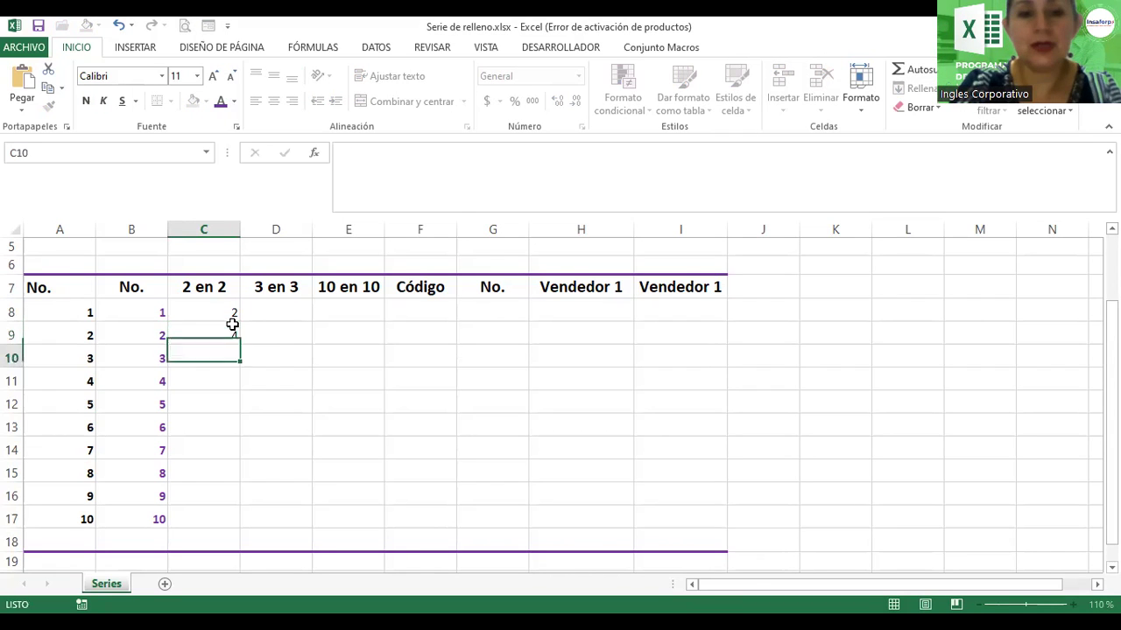
{"action": "left_click", "coordinate": [229, 314]}
{"action": "left_click_drag", "start_coordinate": [223, 310], "coordinate": [226, 337]}
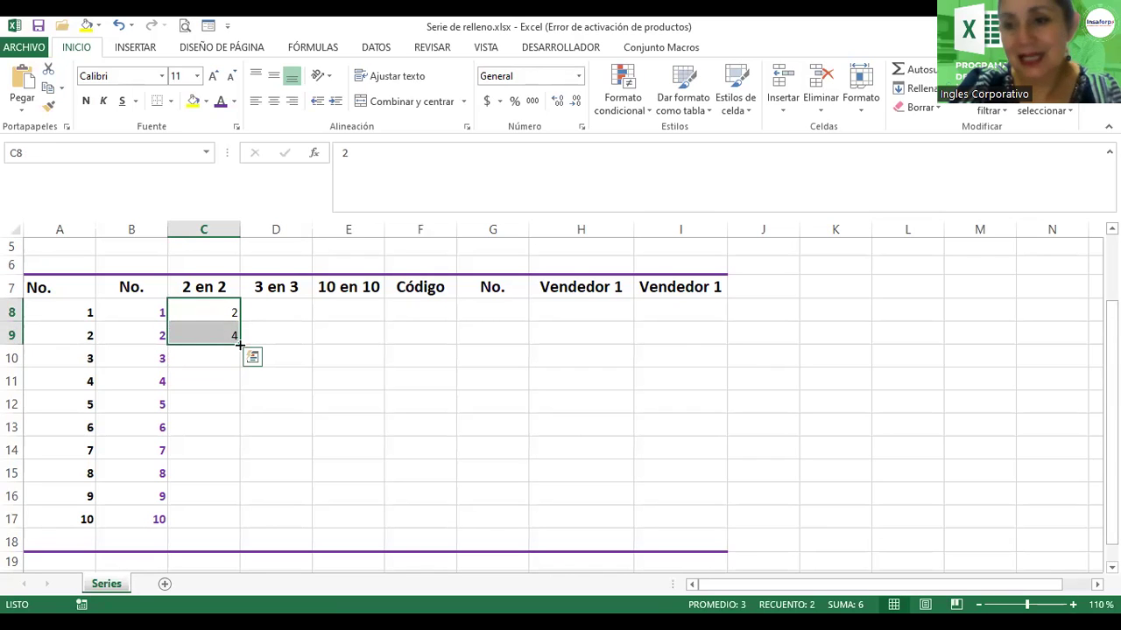
{"action": "left_click_drag", "start_coordinate": [240, 346], "coordinate": [230, 376]}
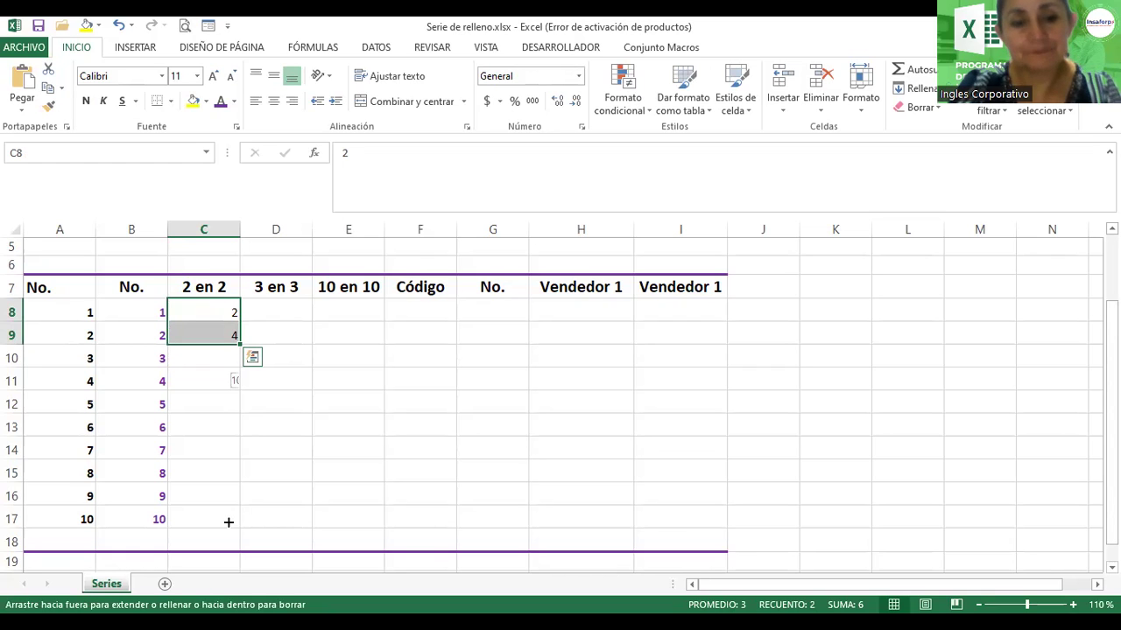
{"action": "left_click_drag", "start_coordinate": [230, 376], "coordinate": [227, 521]}
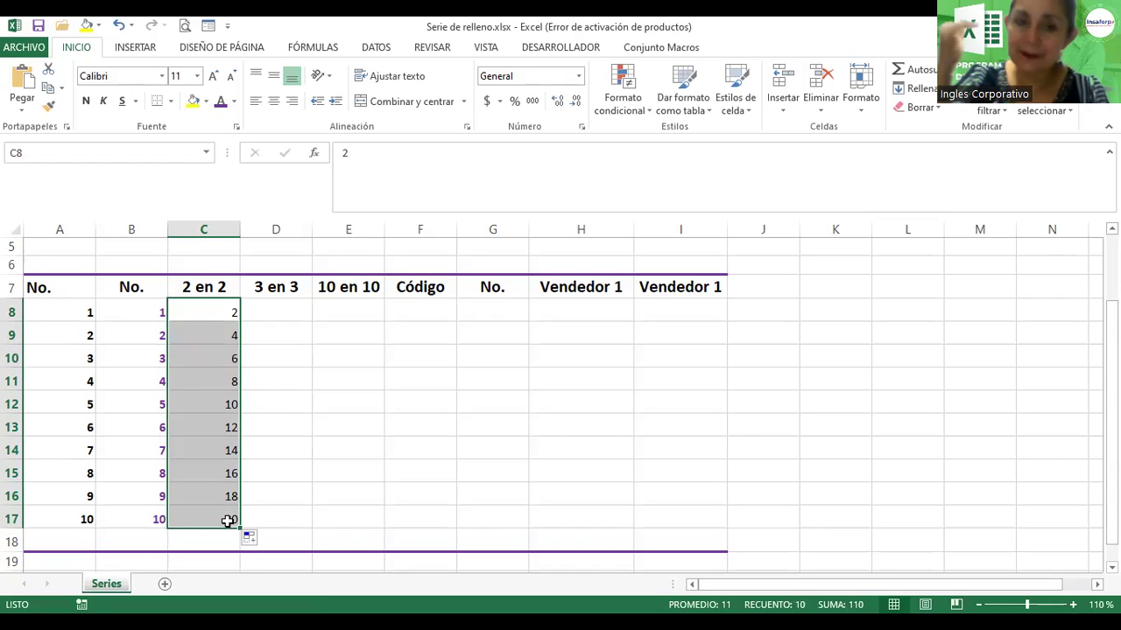
- Seed 3 and 6 in D8:D9 and extend the 3 en 3 series down to row 17
{"action": "left_click", "coordinate": [295, 313]}
{"action": "type", "text": "3"}
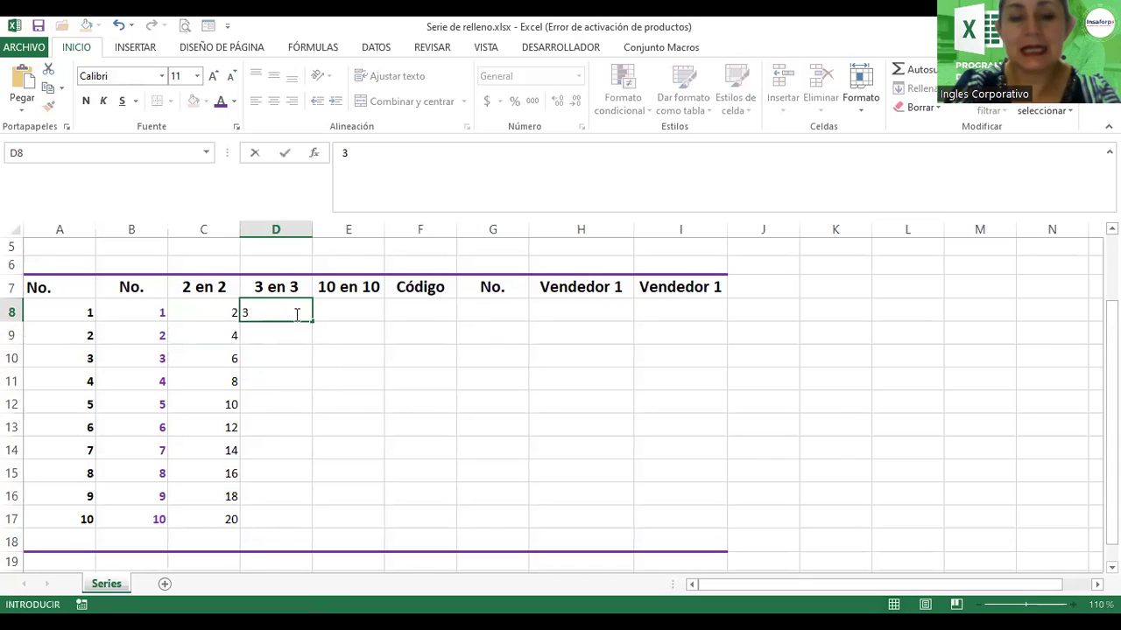
{"action": "key", "text": "Return"}
{"action": "type", "text": "6"}
{"action": "key", "text": "Return"}
{"action": "key", "text": "Up"}
{"action": "key", "text": "Up"}
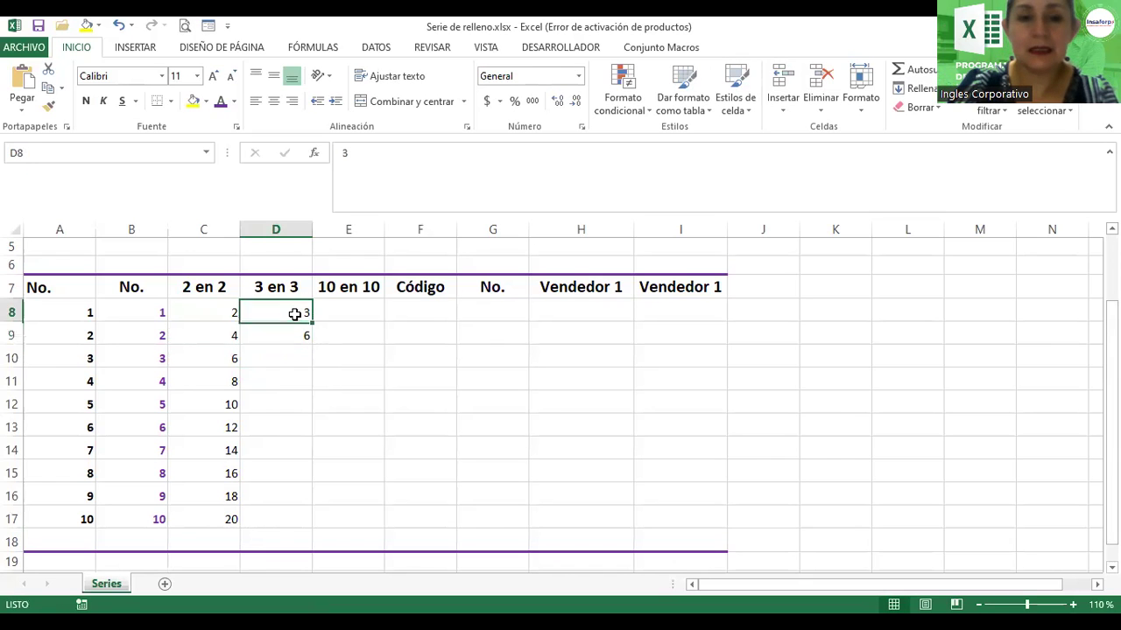
{"action": "mouse_move", "coordinate": [293, 312]}
{"action": "left_mouse_down"}
{"action": "mouse_move", "coordinate": [312, 384]}
{"action": "mouse_move", "coordinate": [320, 519]}
{"action": "left_mouse_up"}
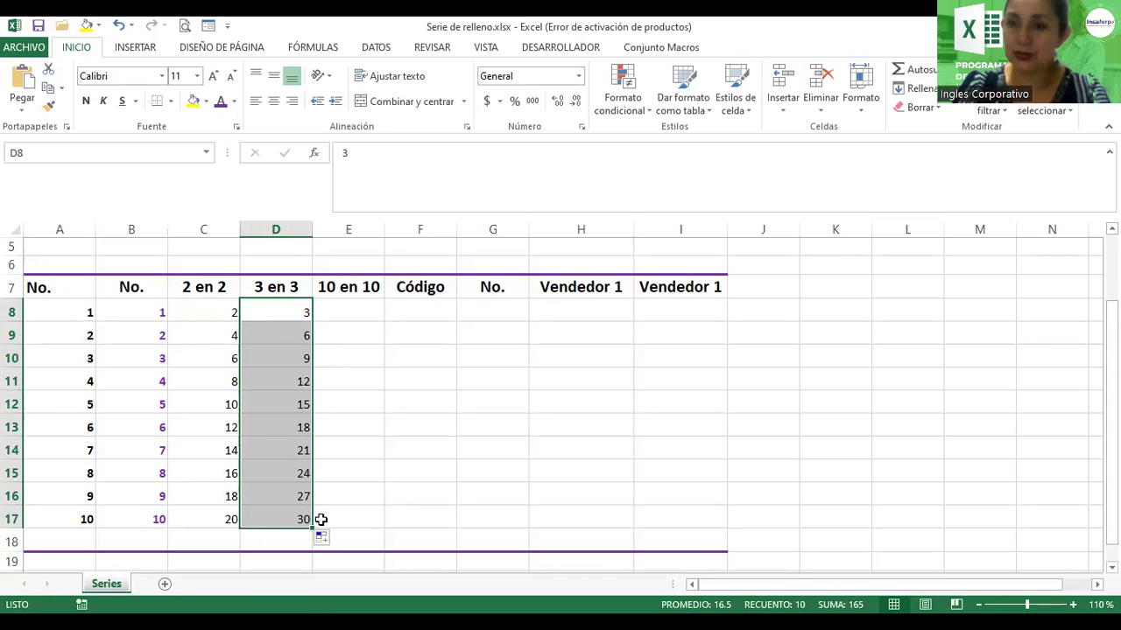
- Enter 10 and 20 in E8:E9 and fill the 10 en 10 series to 100 in row 17
{"action": "left_click", "coordinate": [359, 313]}
{"action": "type", "text": "10"}
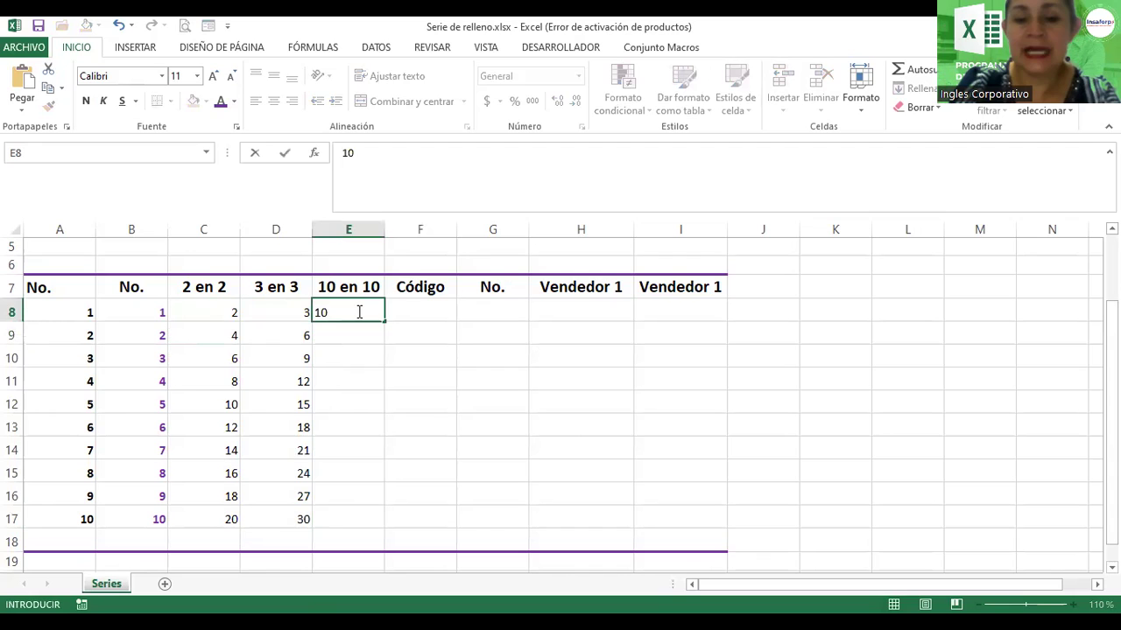
{"action": "key", "text": "Return"}
{"action": "type", "text": "20"}
{"action": "key", "text": "Return"}
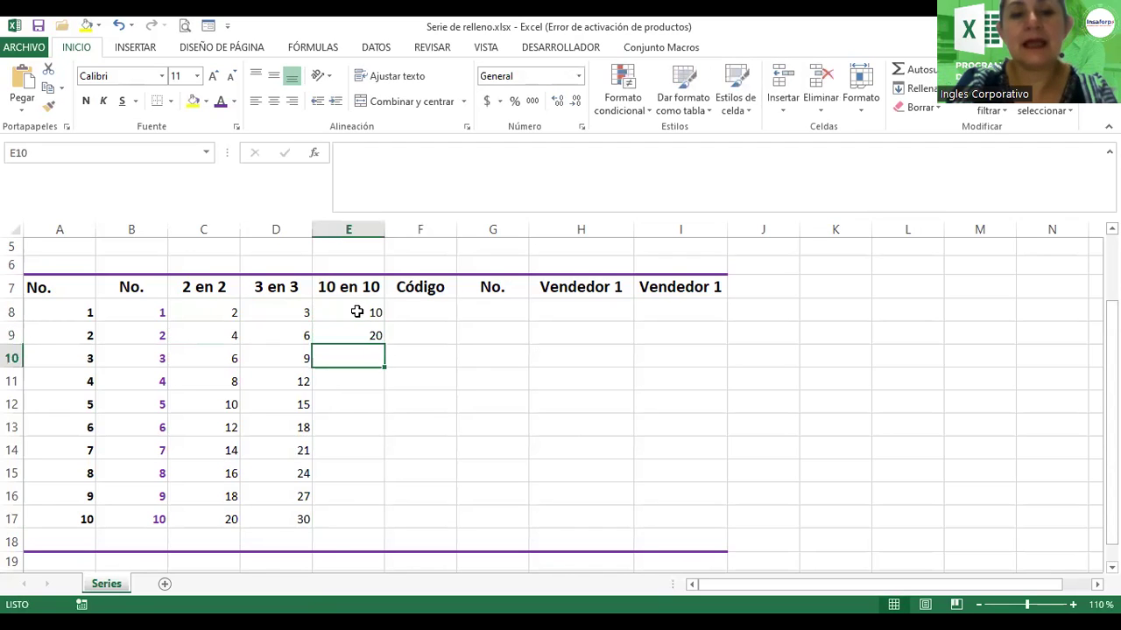
{"action": "left_click", "coordinate": [357, 308]}
{"action": "left_click_drag", "start_coordinate": [357, 308], "coordinate": [366, 331]}
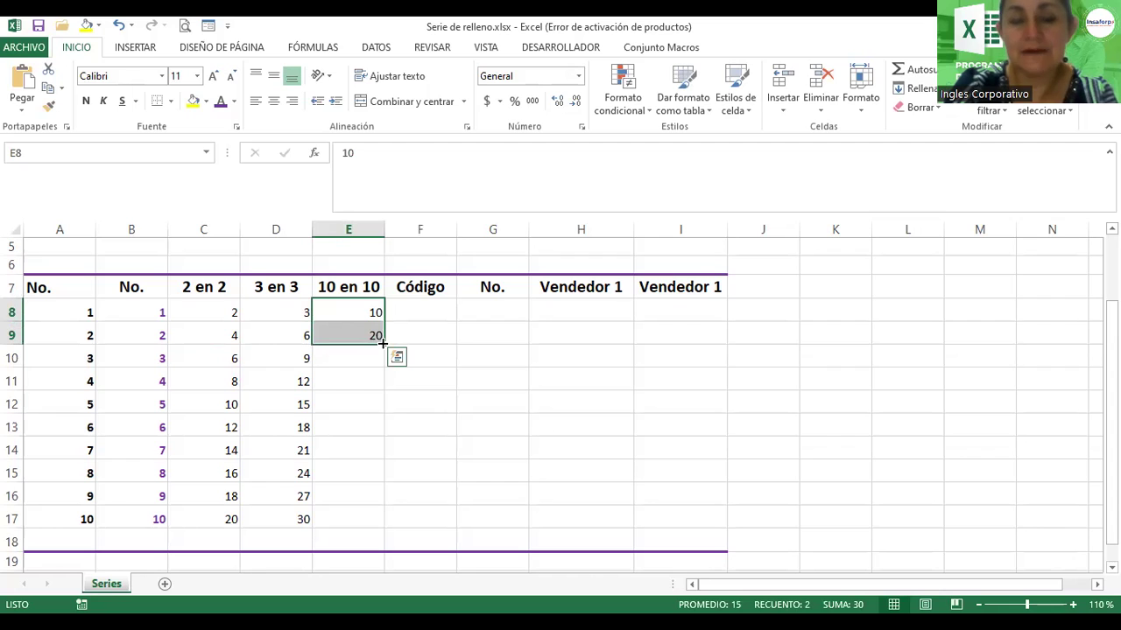
{"action": "left_click_drag", "start_coordinate": [382, 344], "coordinate": [382, 360]}
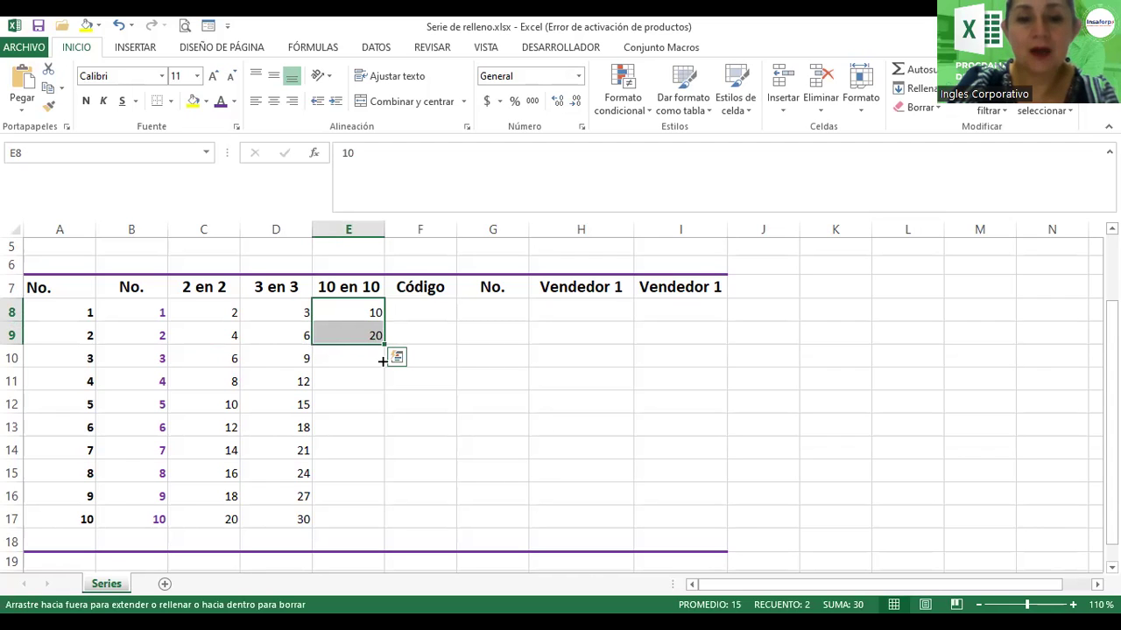
{"action": "left_click_drag", "start_coordinate": [383, 359], "coordinate": [392, 536]}
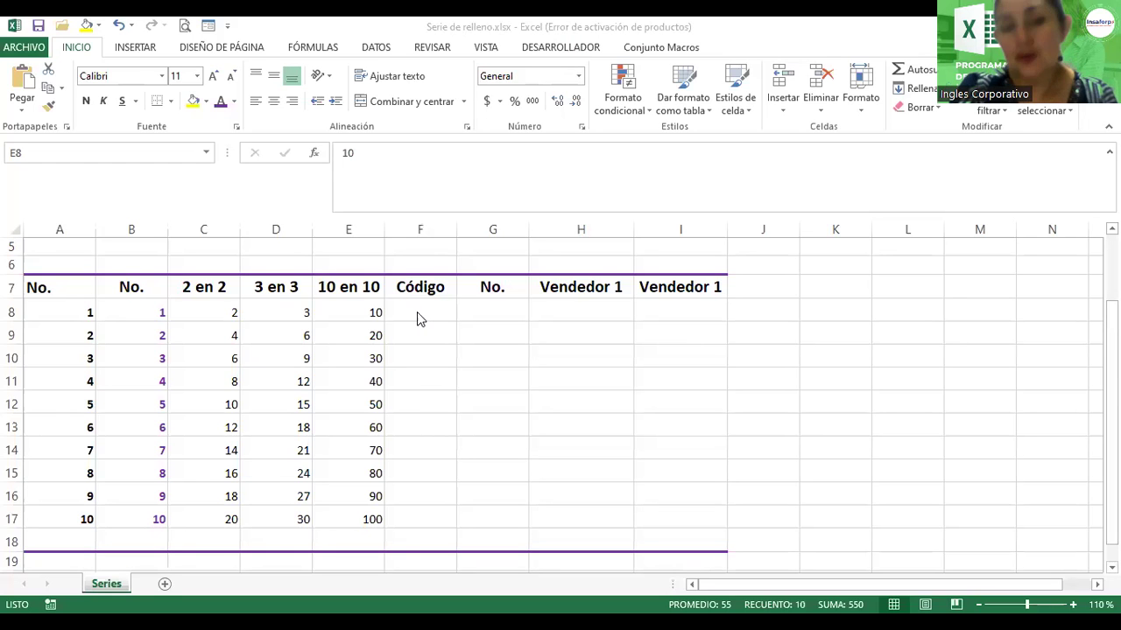
{"action": "left_click", "coordinate": [423, 309]}
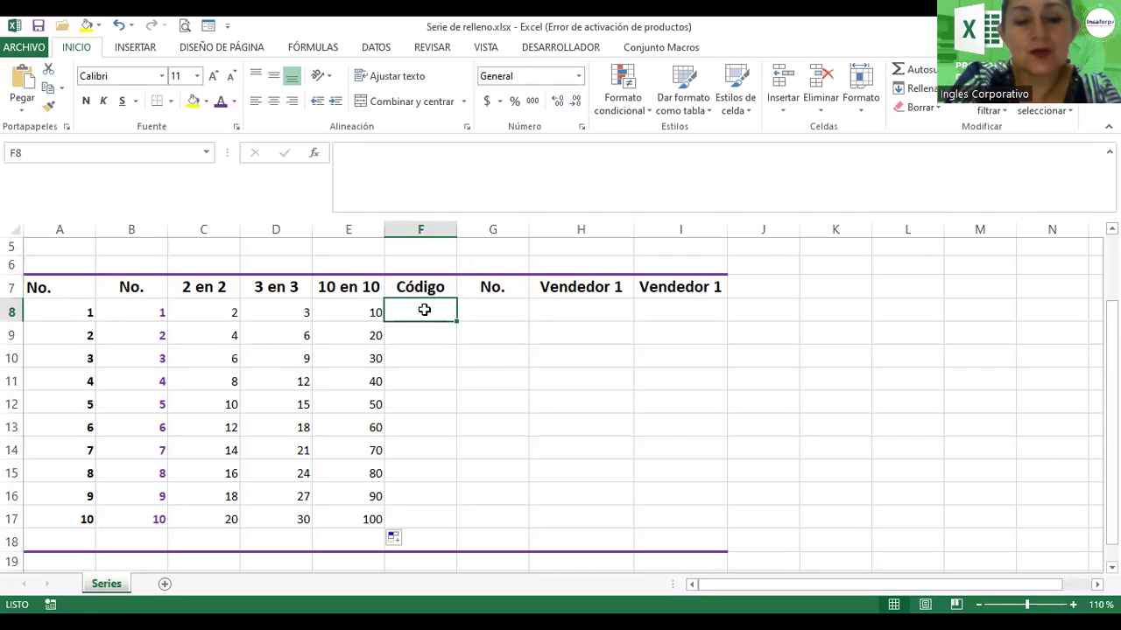
- Type the code 0001020 in F8 and return to it, where it now shows 1020
{"action": "type", "text": "02001020"}
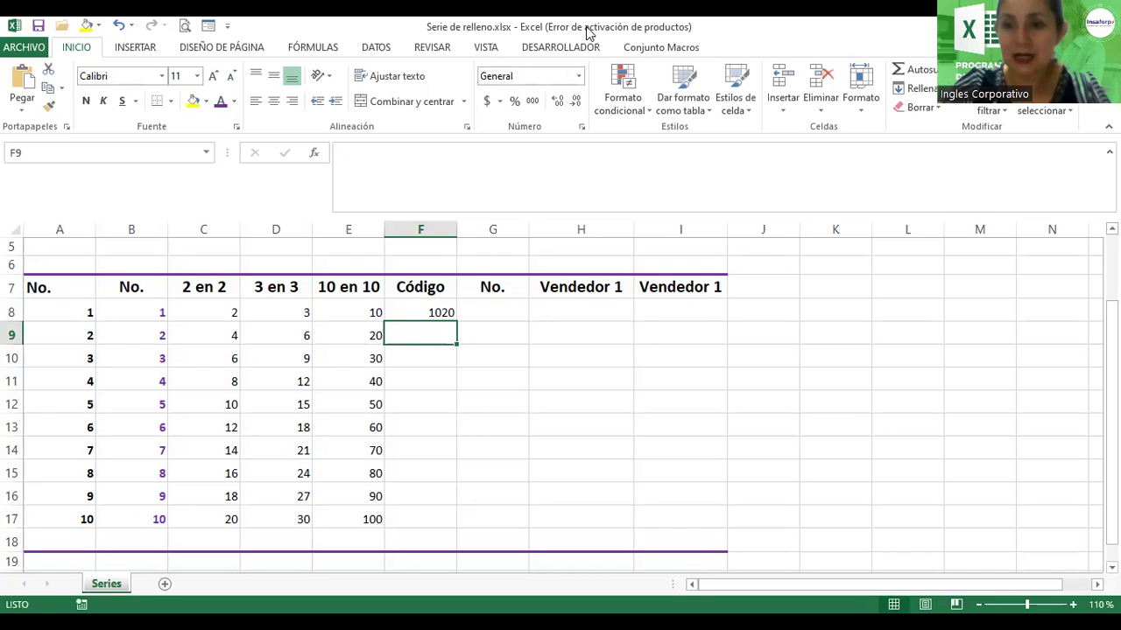
{"action": "key", "text": "Up"}
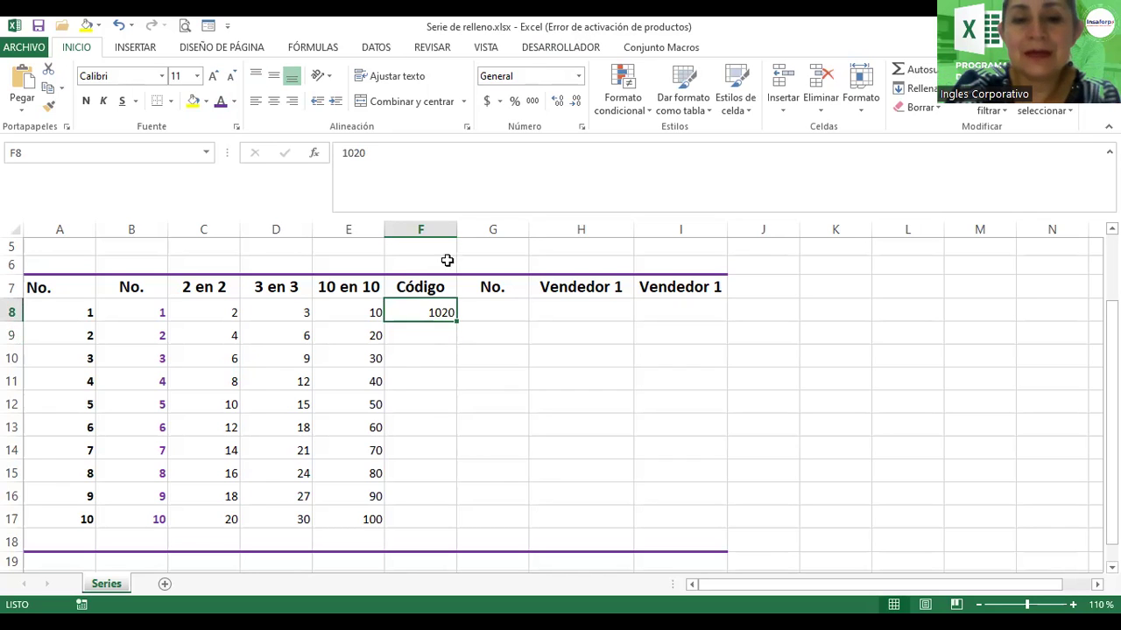
- Select F8:F17 and bring up the Number Format list on the Inicio tab
{"action": "left_click_drag", "start_coordinate": [402, 310], "coordinate": [435, 515]}
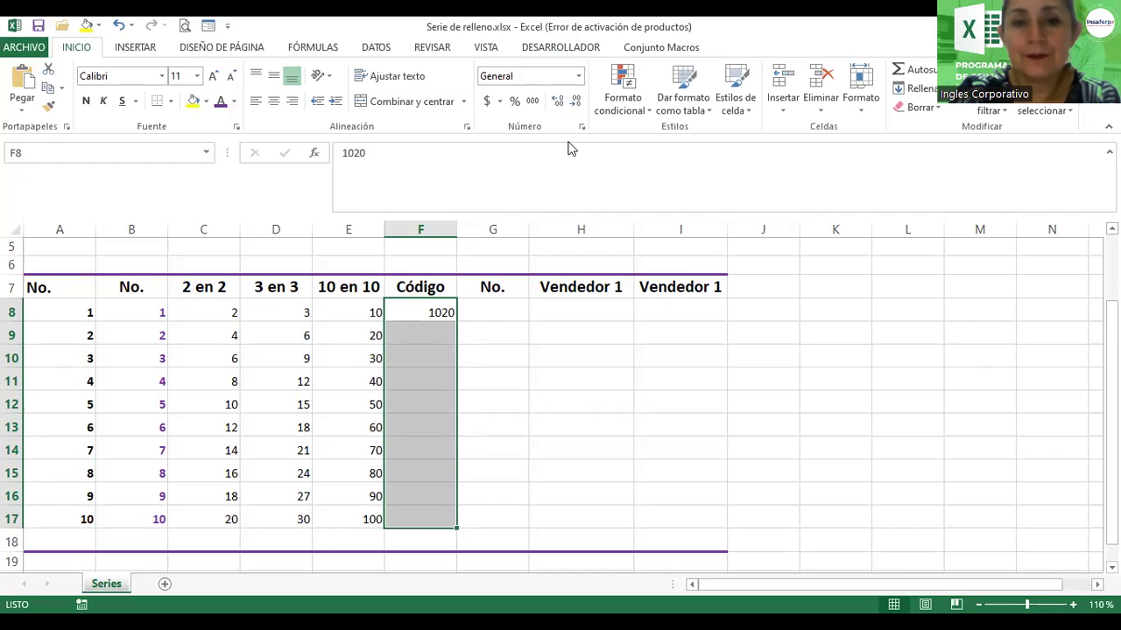
{"action": "left_click", "coordinate": [581, 77]}
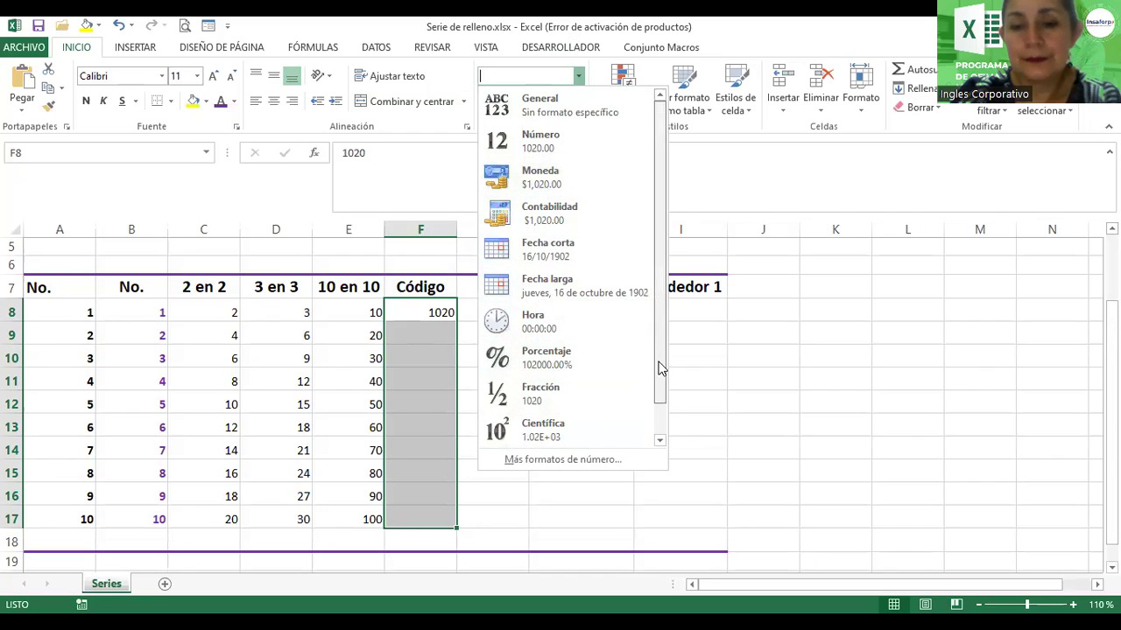
- Format the Código cells F8:F17 as Texto from the Number Format list
{"action": "left_click_drag", "start_coordinate": [659, 363], "coordinate": [666, 394]}
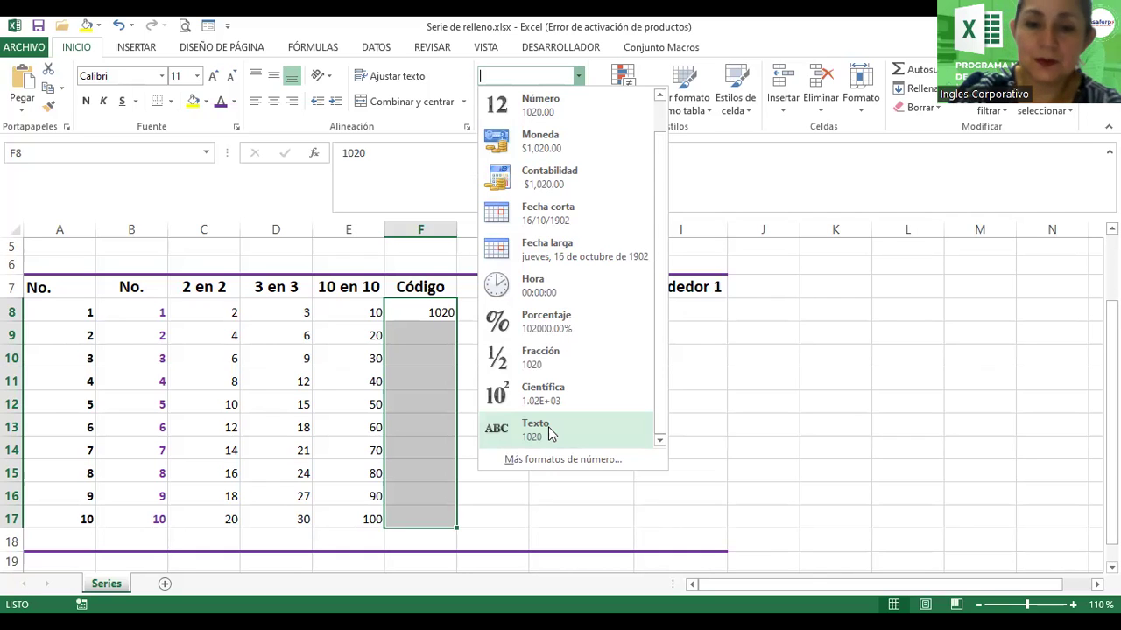
{"action": "left_click", "coordinate": [550, 433]}
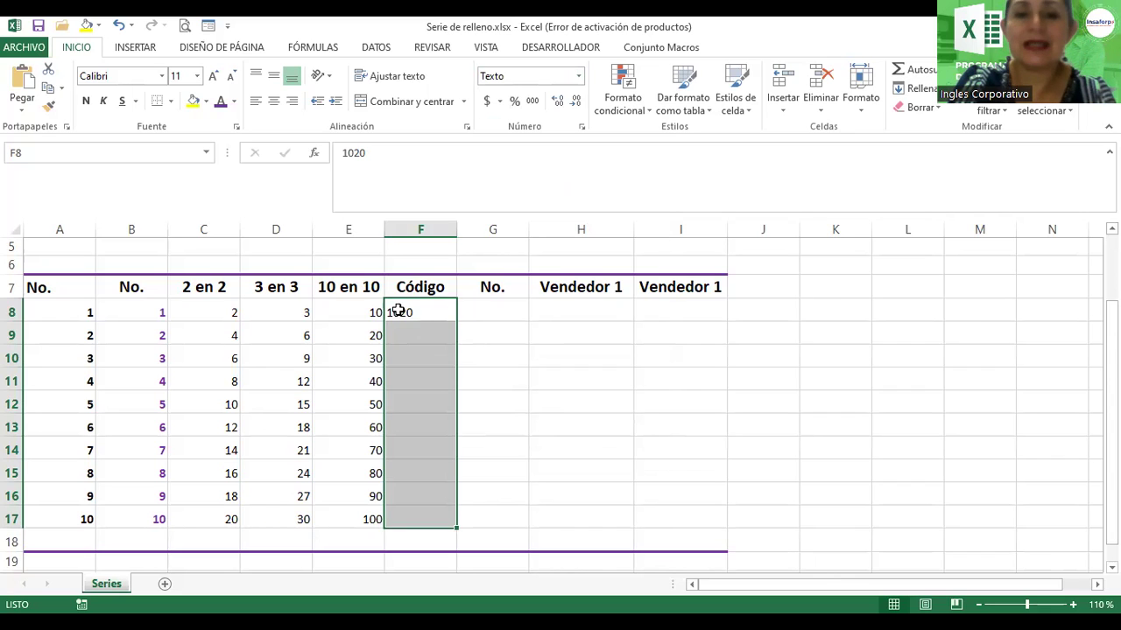
- Enter 00001020 in F8 as text and check its number-stored-as-text warning
{"action": "left_click", "coordinate": [403, 312]}
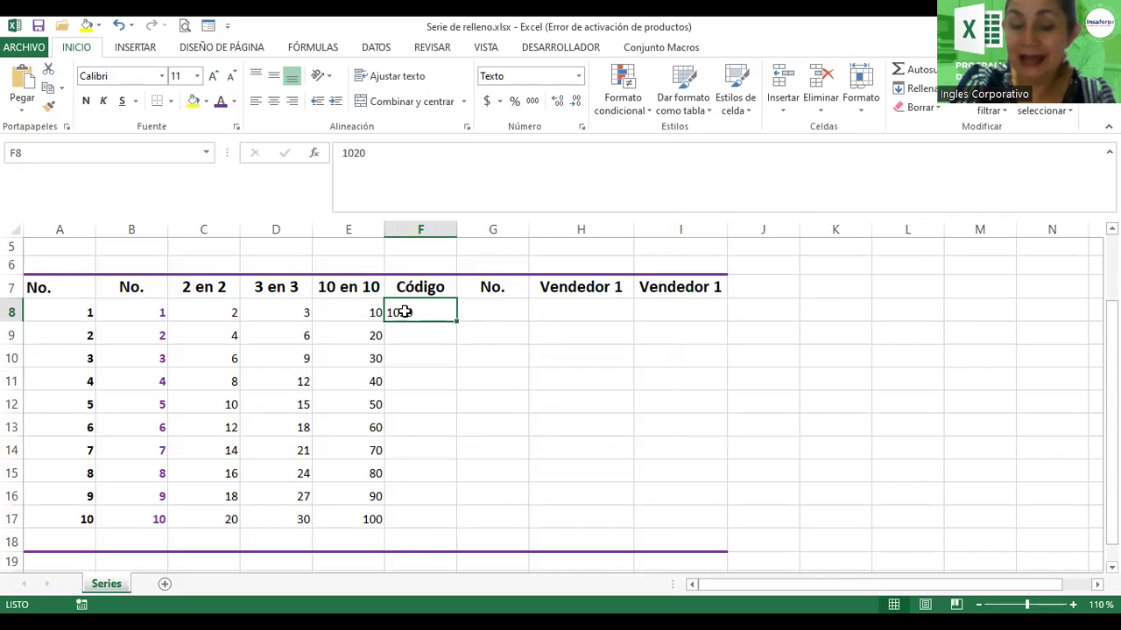
{"action": "type", "text": "00001020"}
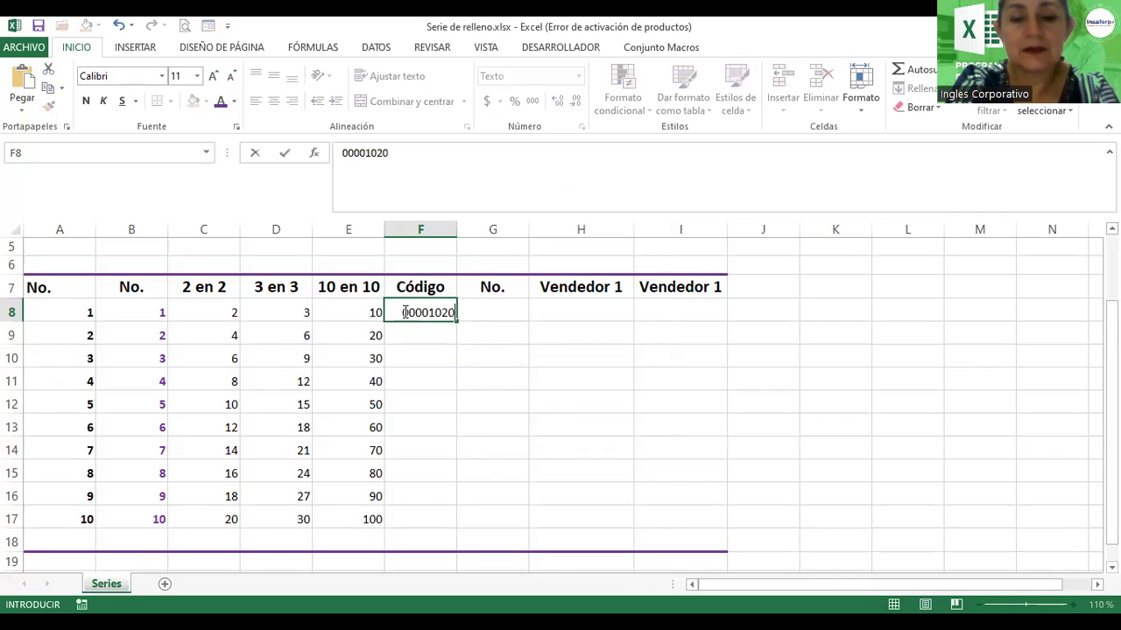
{"action": "key", "text": "Return"}
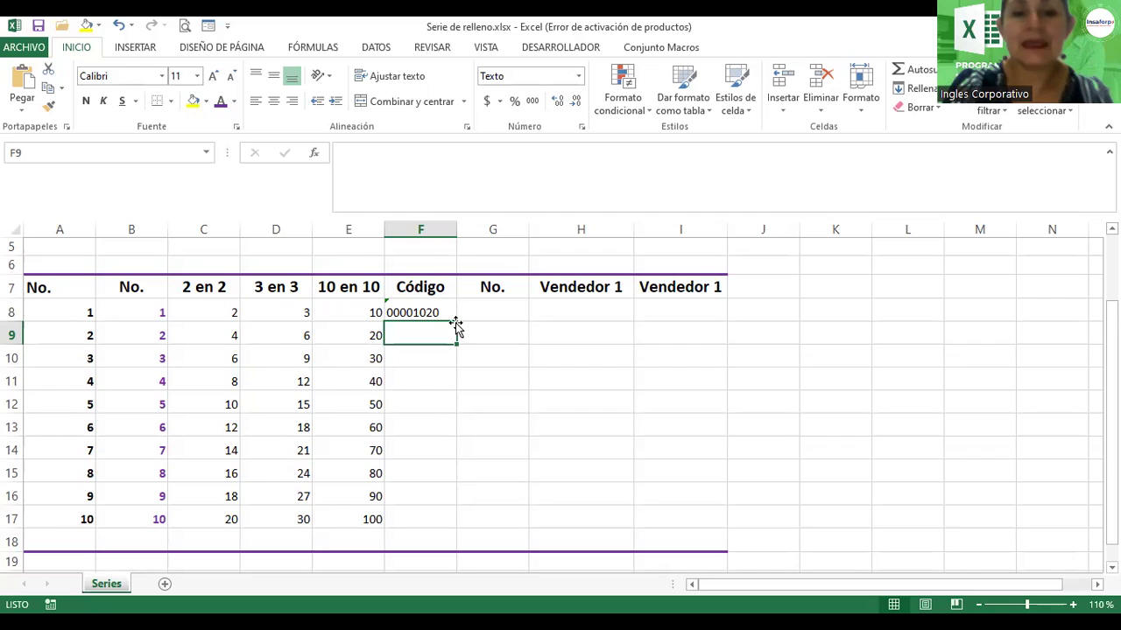
{"action": "left_click", "coordinate": [393, 313]}
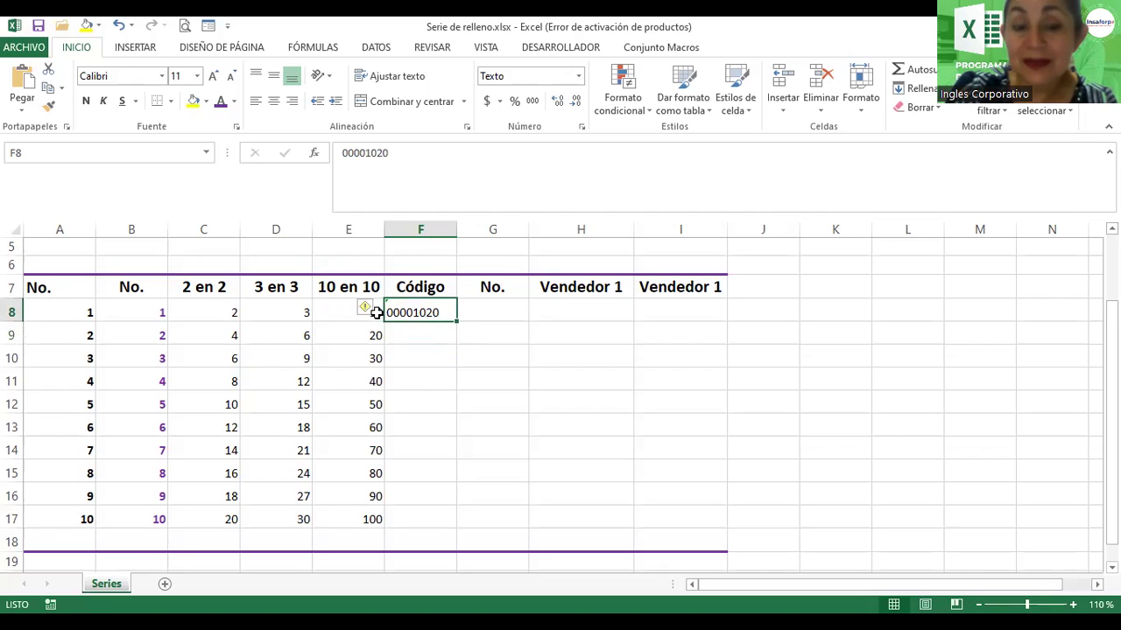
{"action": "mouse_move", "coordinate": [380, 315]}
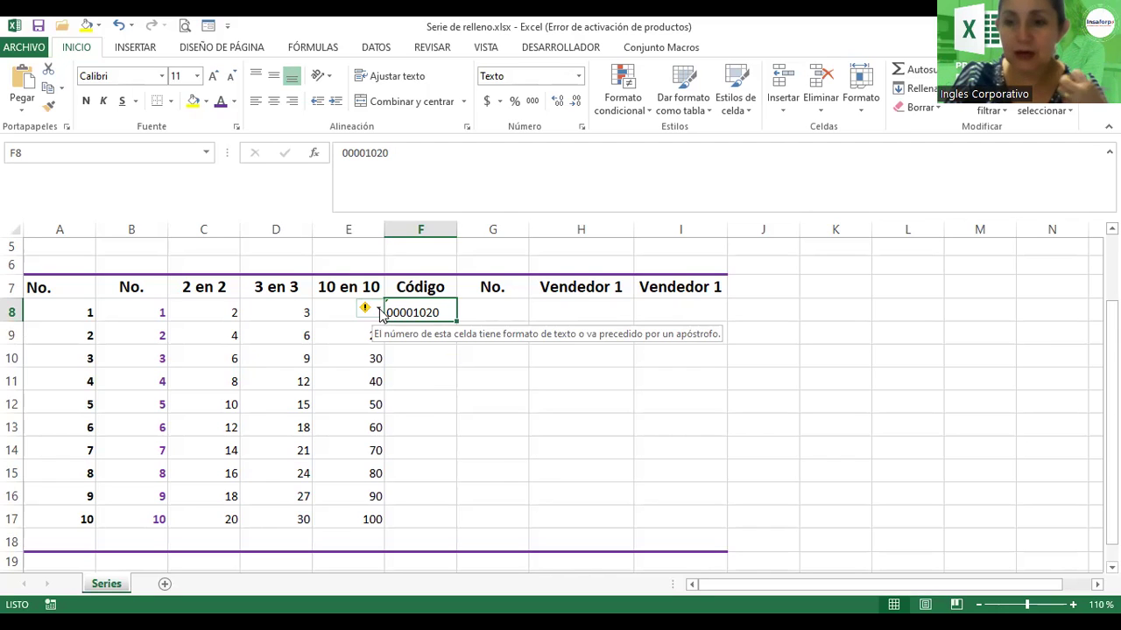
- Enter '00111 and '000222 in J8–J9 as text, then 000333 in J10 without an apostrophe
{"action": "left_click", "coordinate": [806, 308]}
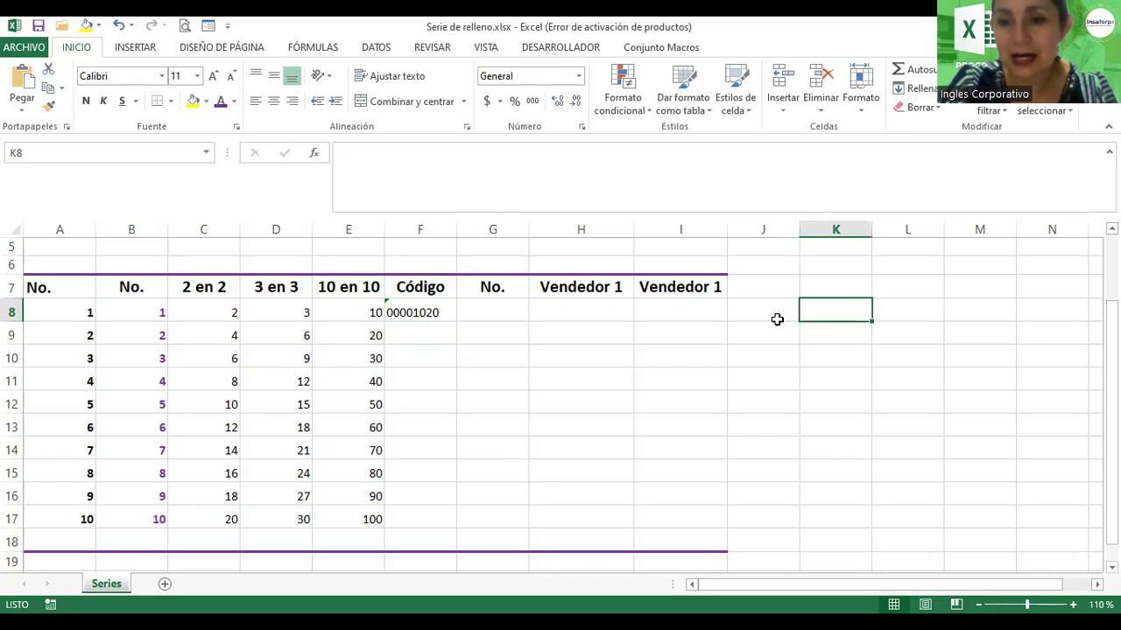
{"action": "left_click", "coordinate": [772, 314]}
{"action": "type", "text": "'"}
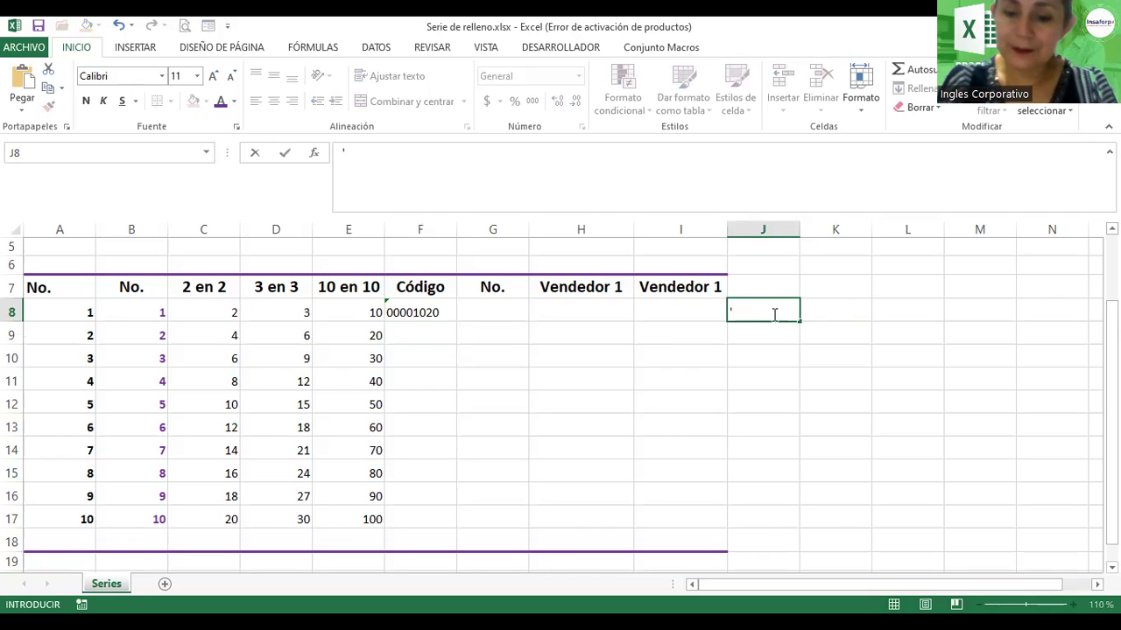
{"action": "type", "text": "00111"}
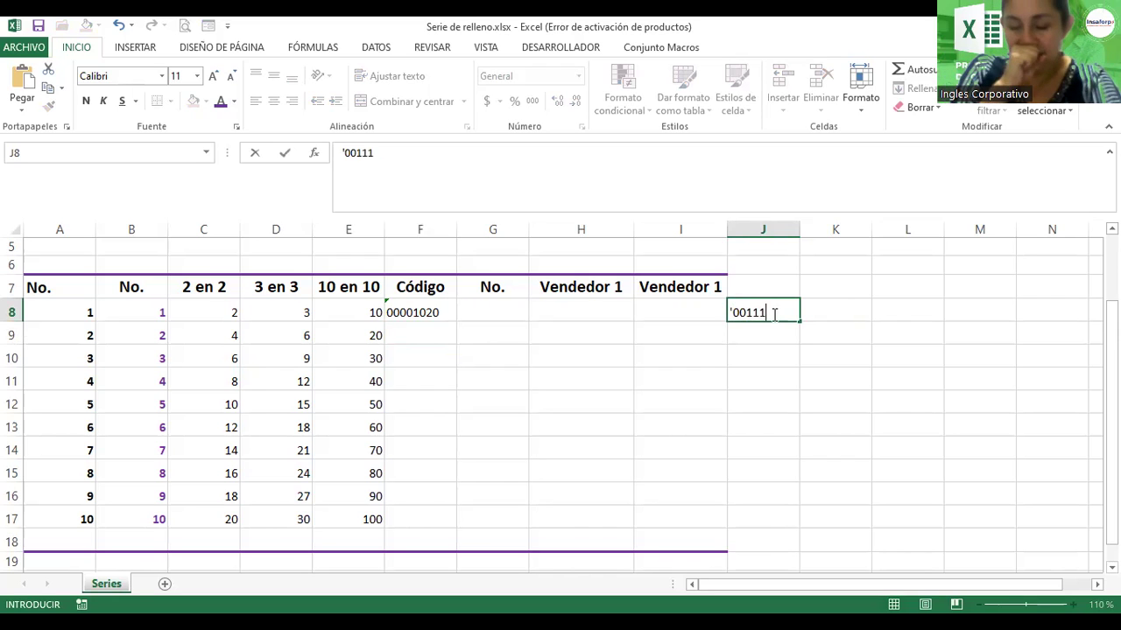
{"action": "key", "text": "Return"}
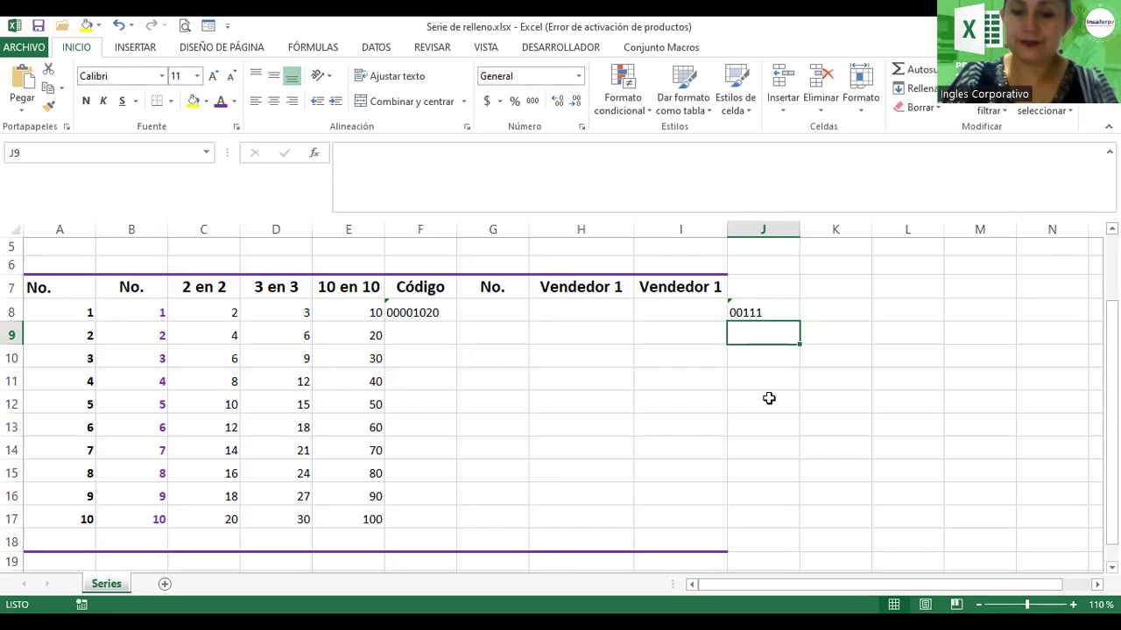
{"action": "type", "text": "'000222"}
{"action": "key", "text": "Return"}
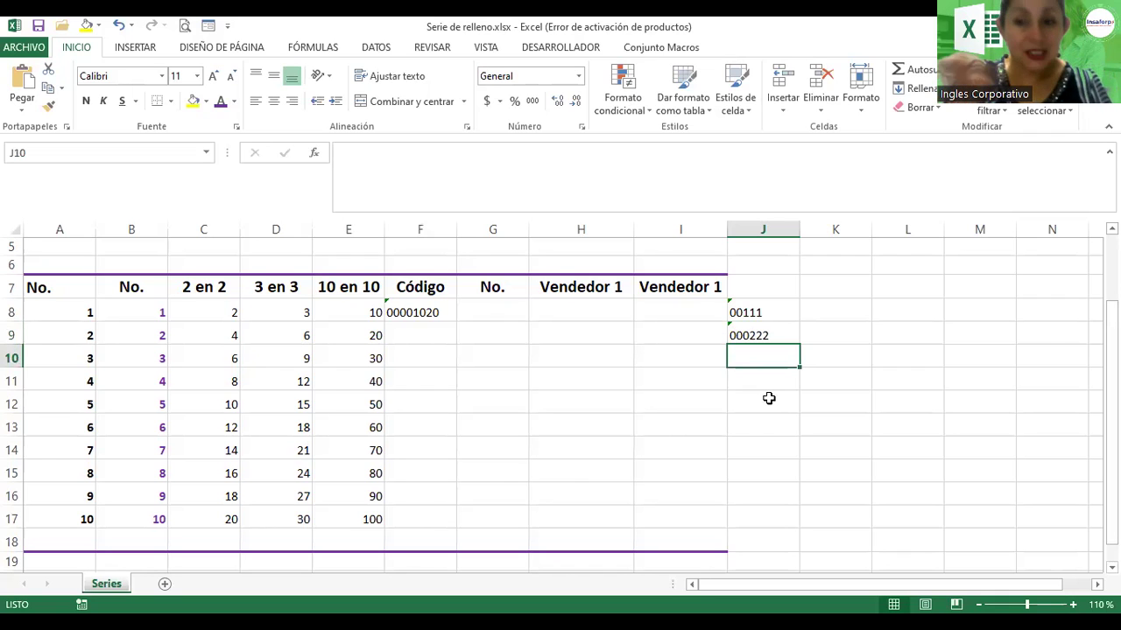
{"action": "type", "text": "000333"}
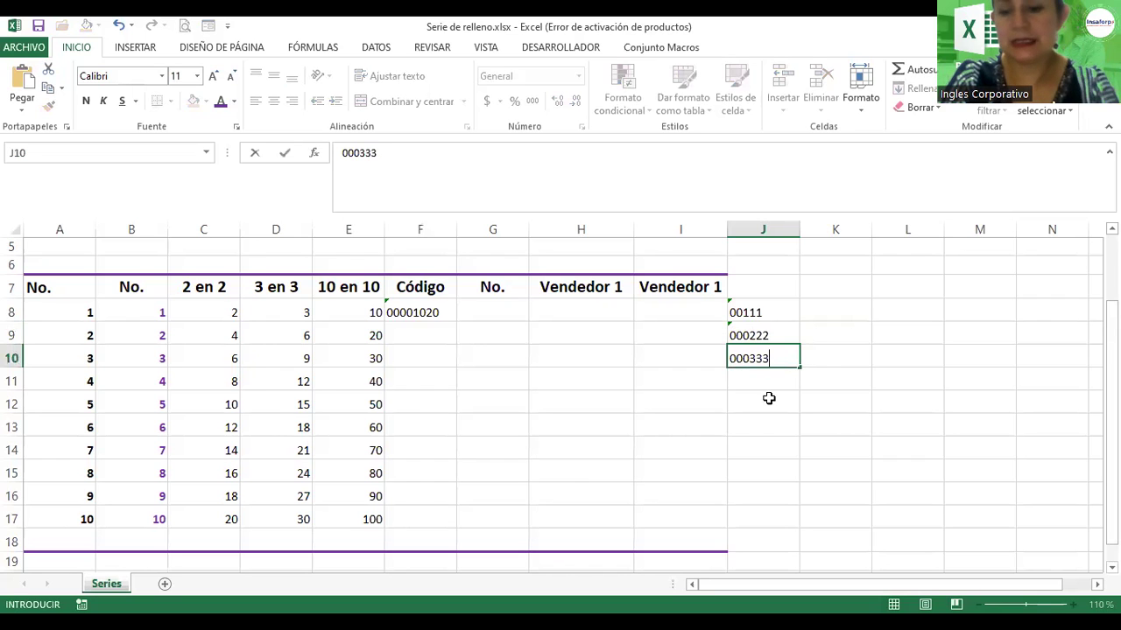
{"action": "key", "text": "Return"}
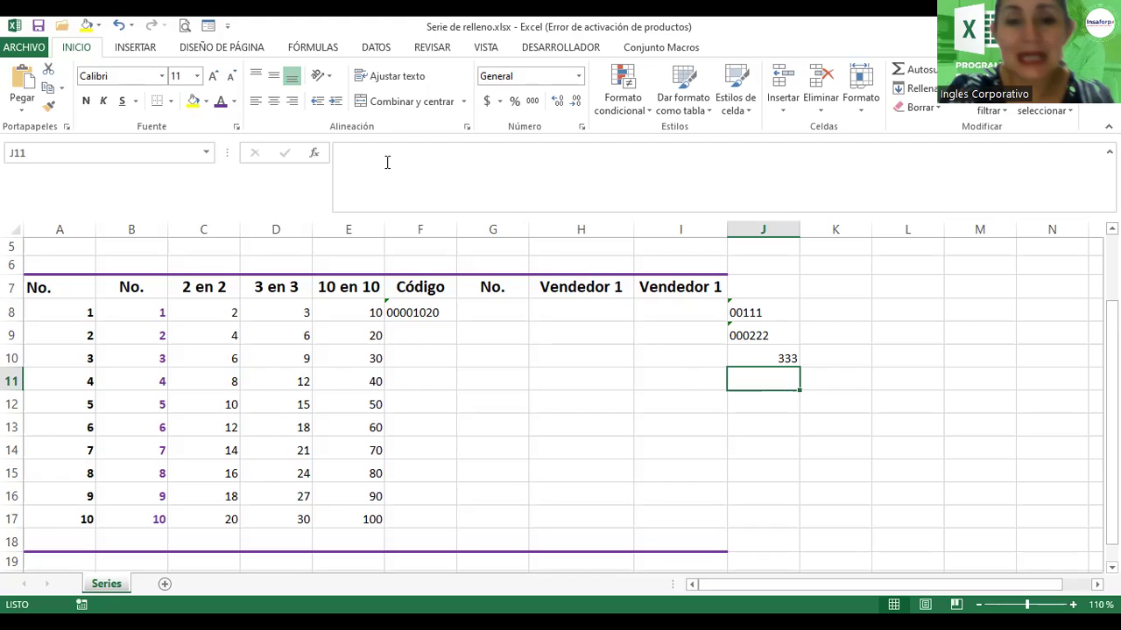
- Ignore the number-stored-as-text warning on the code in F8
{"action": "left_click", "coordinate": [391, 309]}
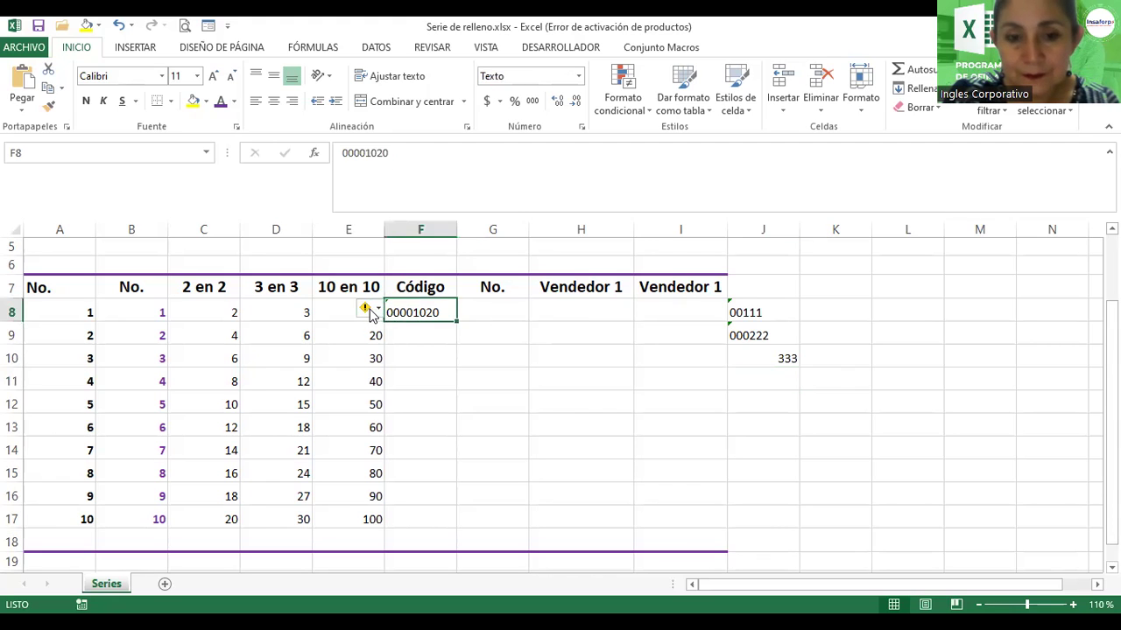
{"action": "mouse_move", "coordinate": [375, 315]}
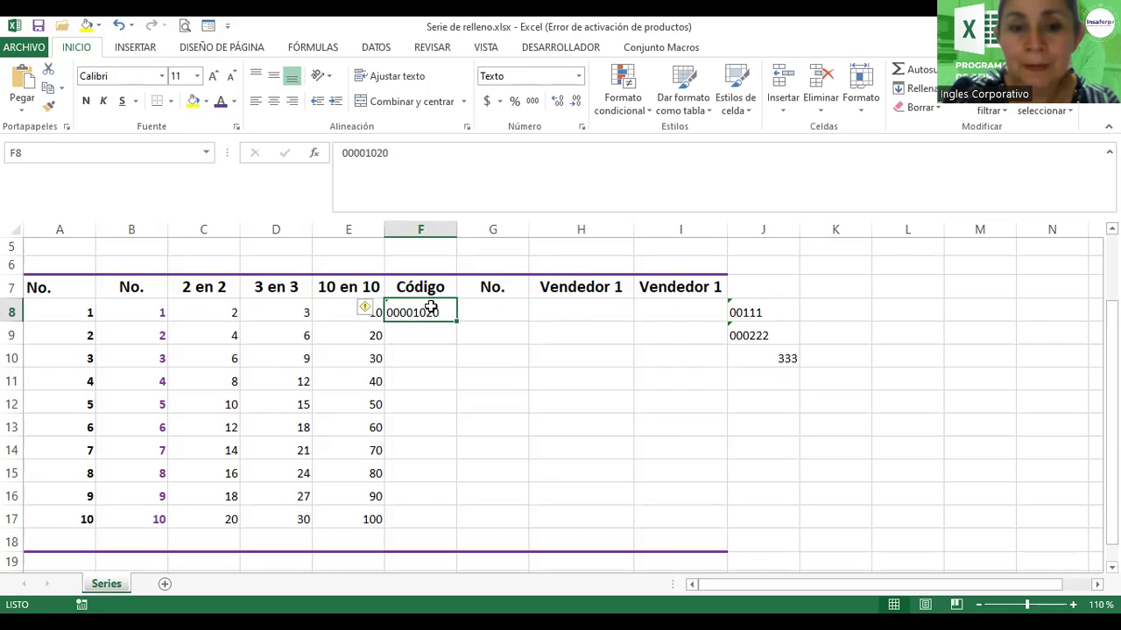
{"action": "left_click", "coordinate": [377, 313]}
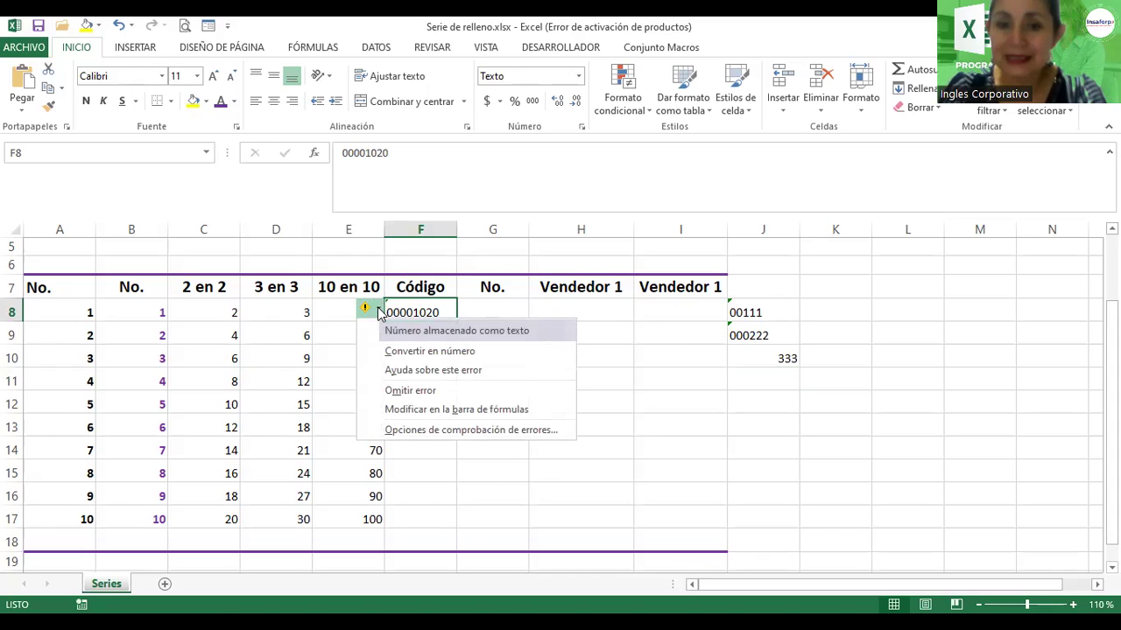
{"action": "left_click", "coordinate": [430, 398]}
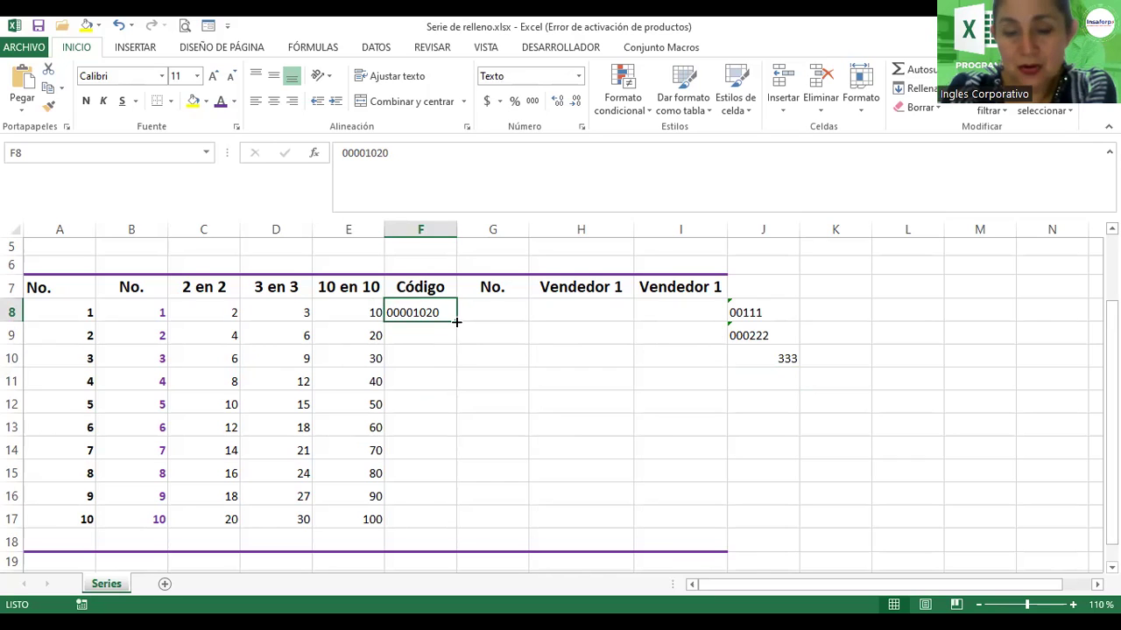
- Fill codes 00001021–00001029 down to F17 and ignore their number-stored-as-text errors
{"action": "left_click_drag", "start_coordinate": [457, 322], "coordinate": [463, 408]}
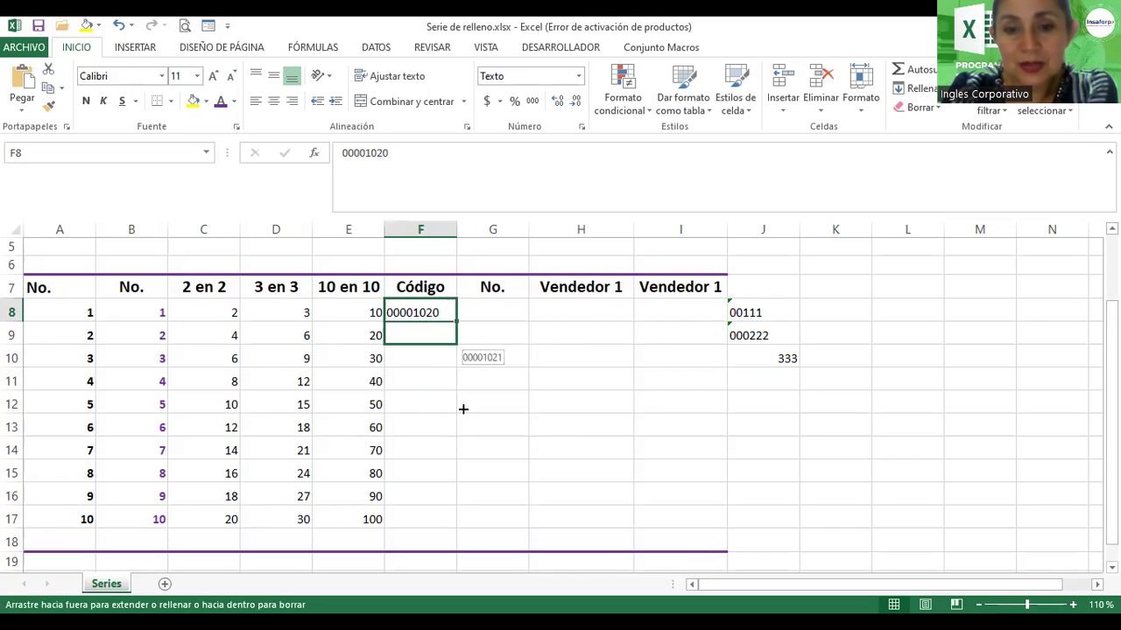
{"action": "left_click_drag", "start_coordinate": [463, 409], "coordinate": [465, 522]}
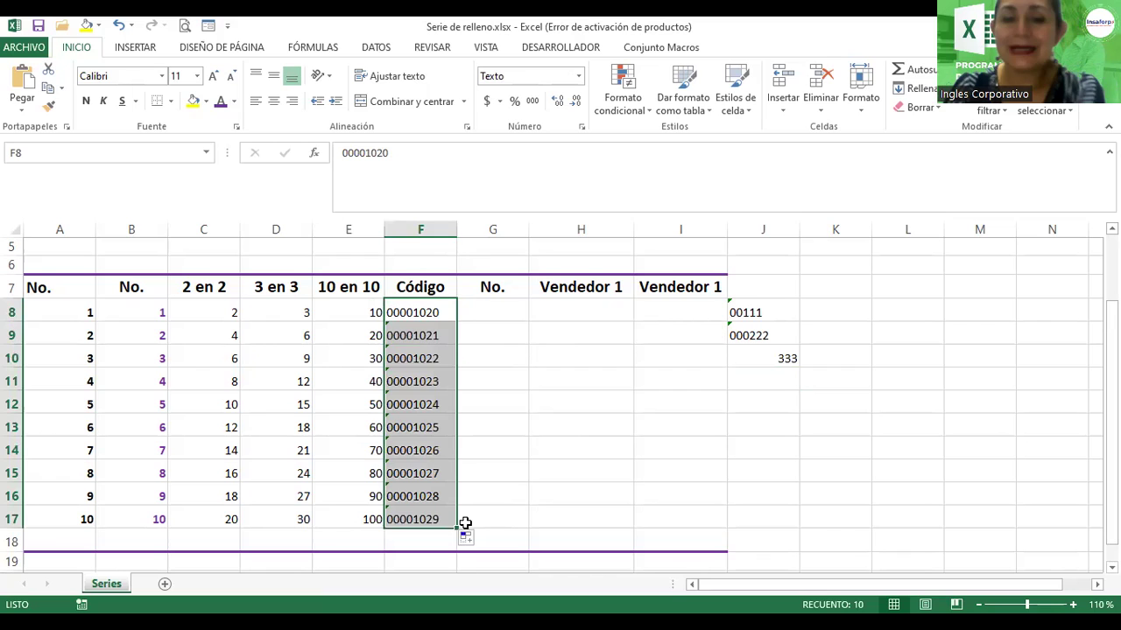
{"action": "left_click", "coordinate": [398, 408]}
{"action": "left_click_drag", "start_coordinate": [401, 335], "coordinate": [411, 508]}
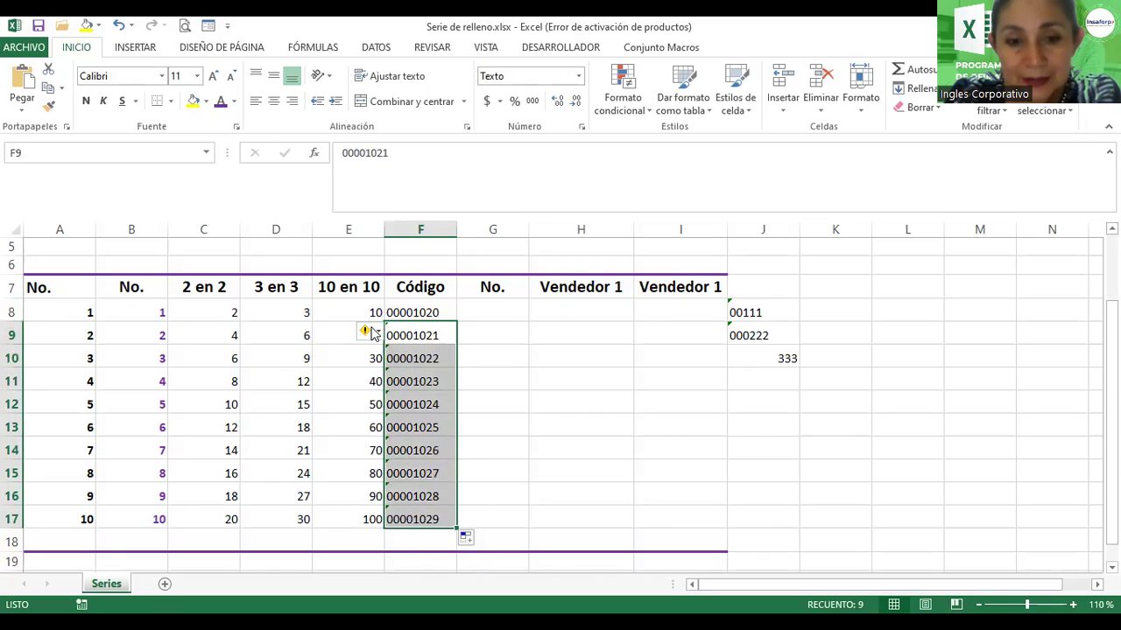
{"action": "left_click", "coordinate": [374, 334]}
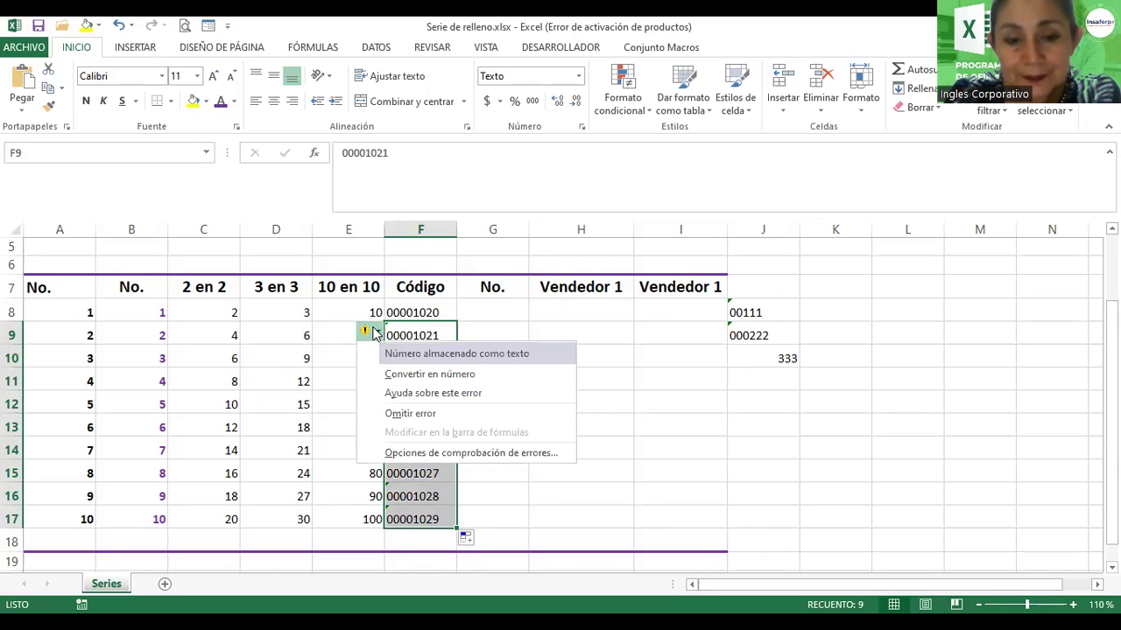
{"action": "left_click", "coordinate": [393, 415]}
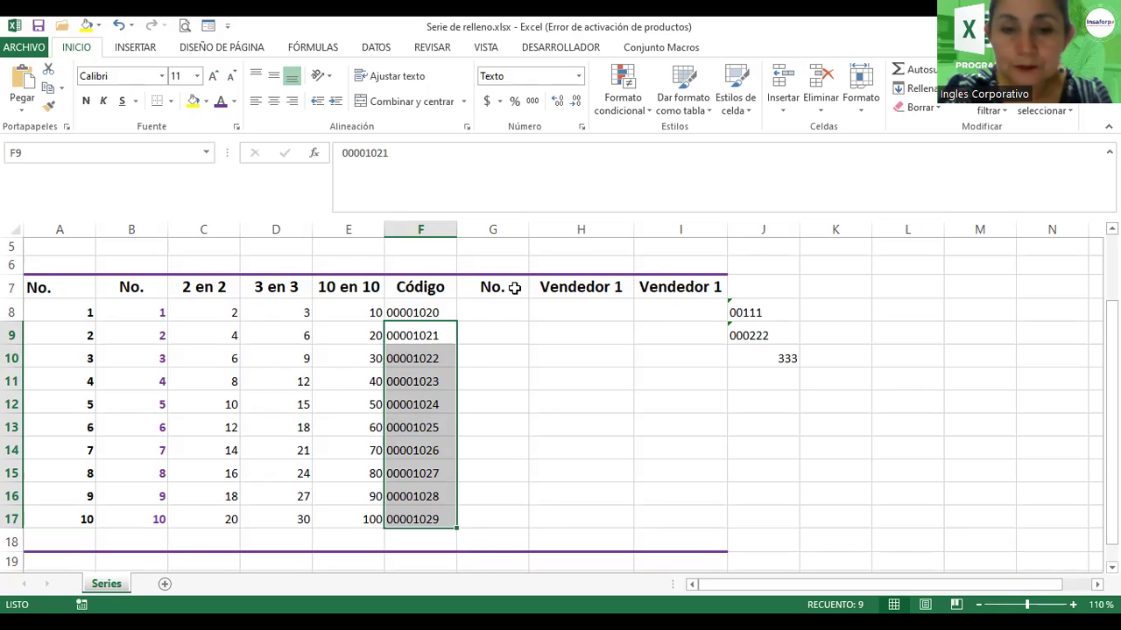
- Enter 2020 in G8 and fill it down as the series 2020–2029 through G17
{"action": "left_click", "coordinate": [504, 314]}
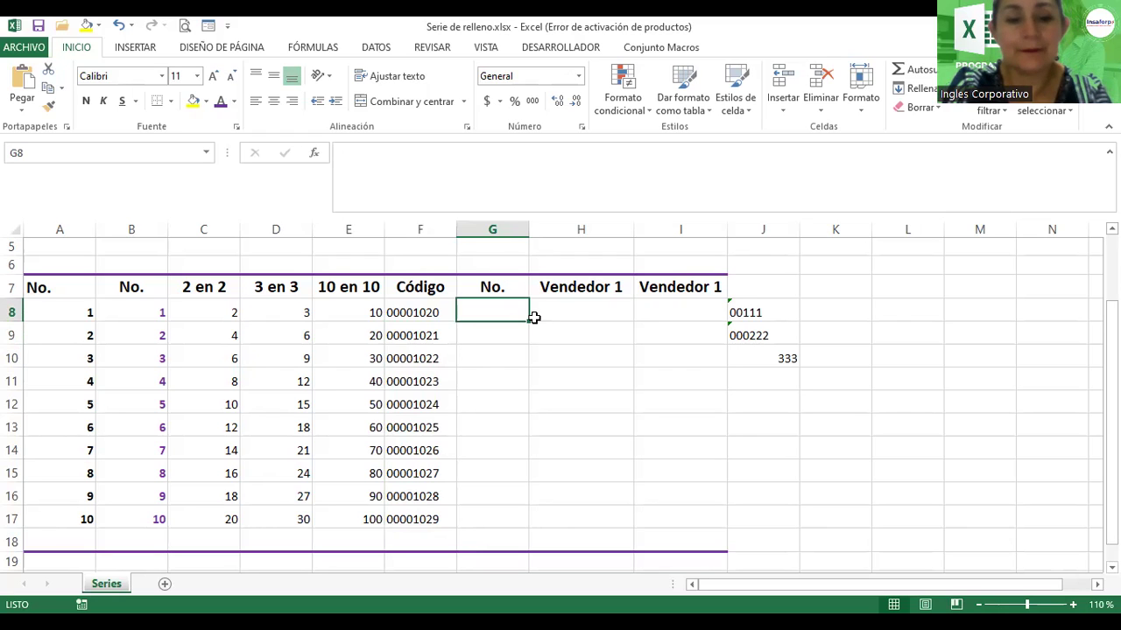
{"action": "type", "text": "2020"}
{"action": "key", "text": "Return"}
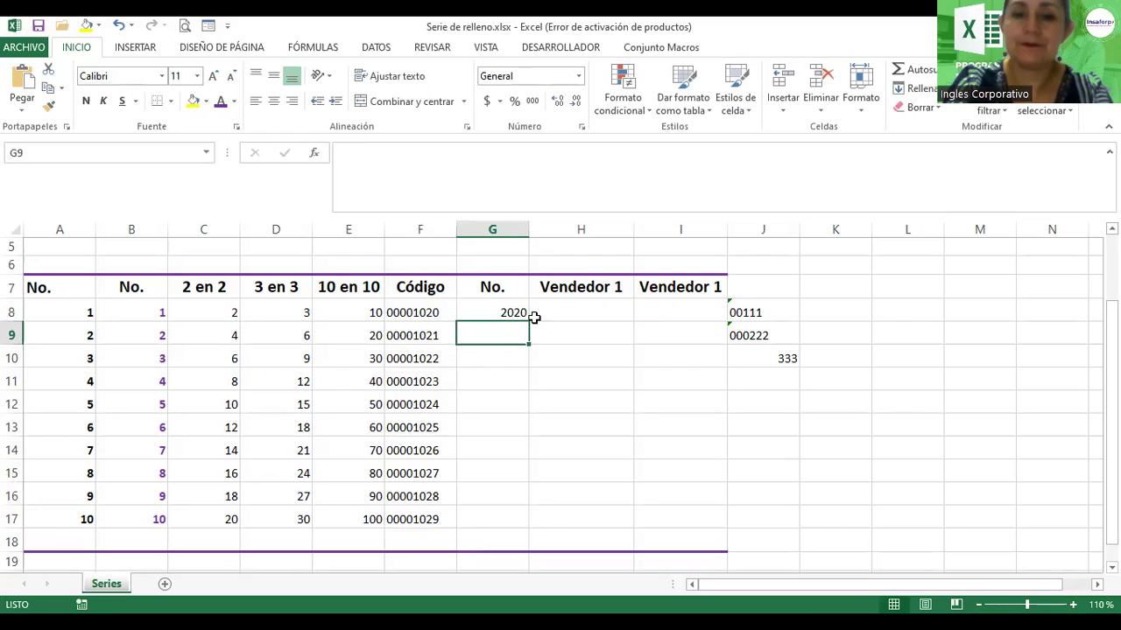
{"action": "left_click", "coordinate": [510, 312]}
{"action": "left_click_drag", "start_coordinate": [528, 321], "coordinate": [542, 517]}
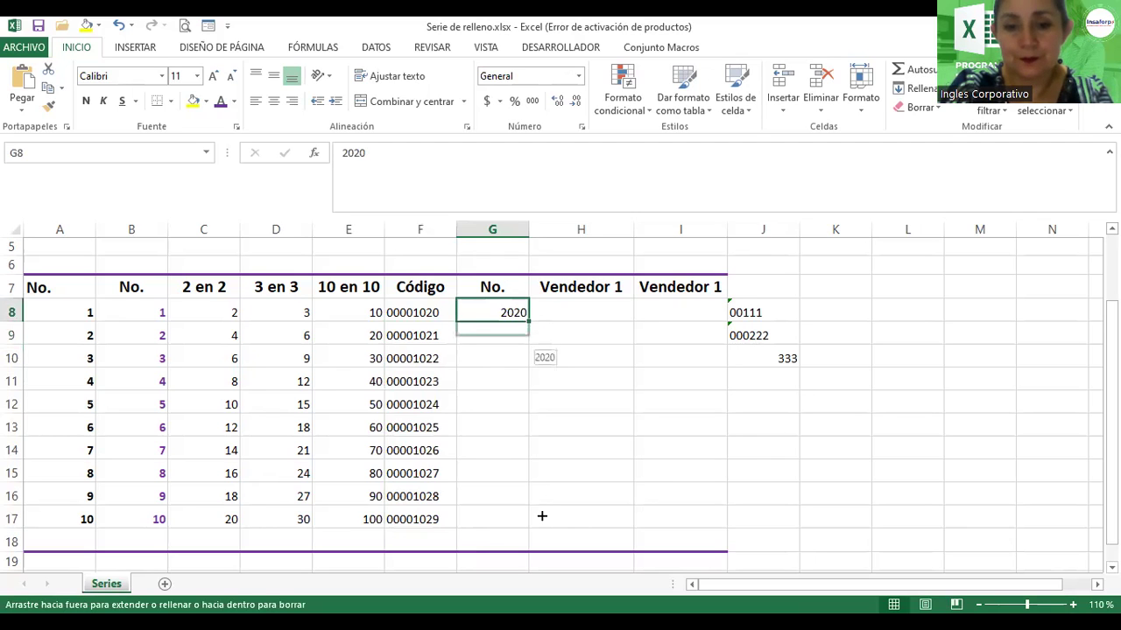
{"action": "left_click_drag", "start_coordinate": [542, 516], "coordinate": [543, 521]}
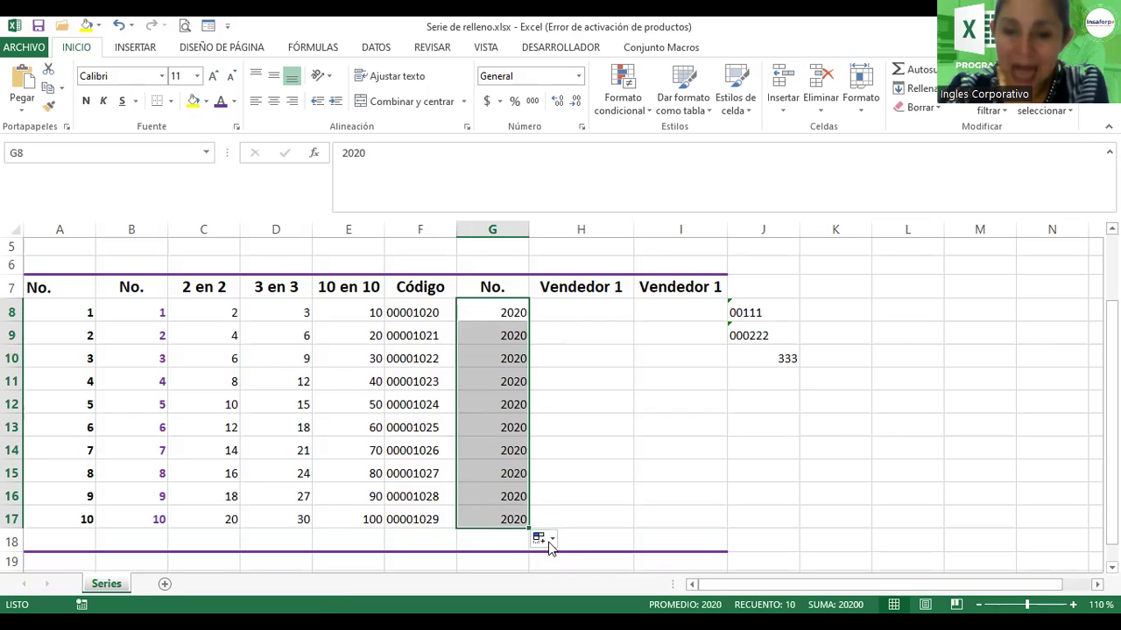
{"action": "left_click", "coordinate": [553, 541]}
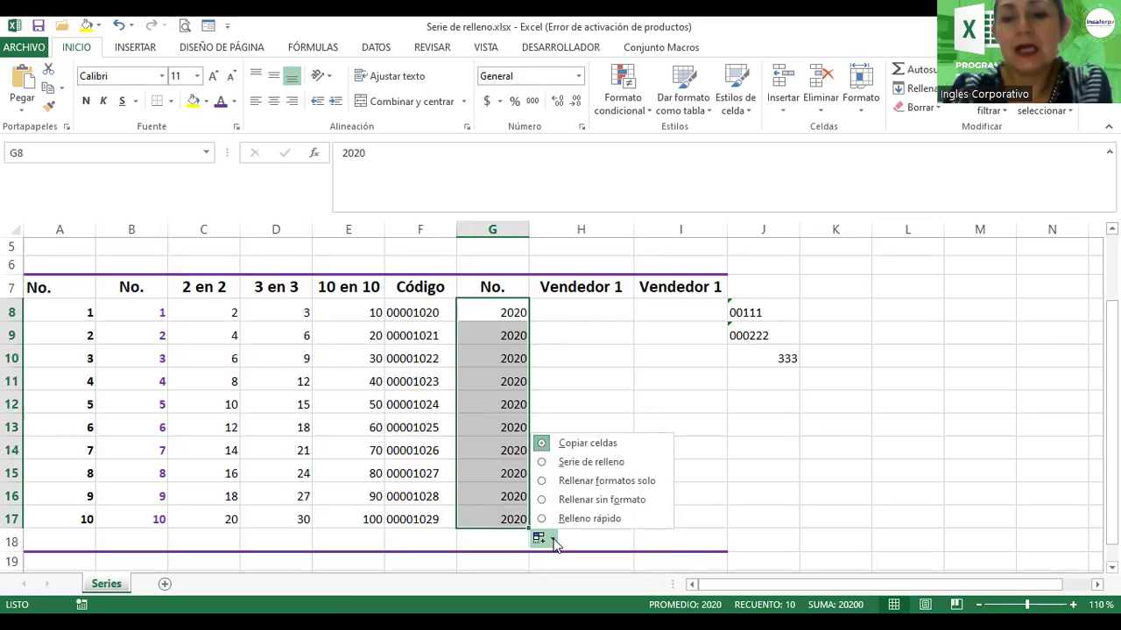
{"action": "left_click", "coordinate": [591, 462]}
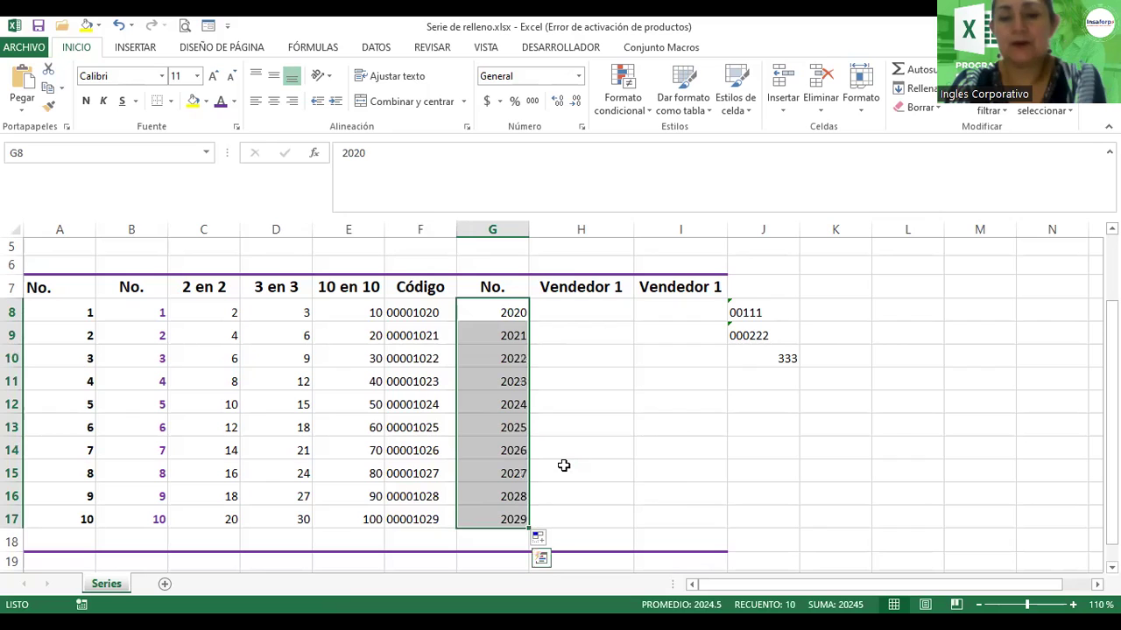
{"action": "left_click", "coordinate": [601, 316]}
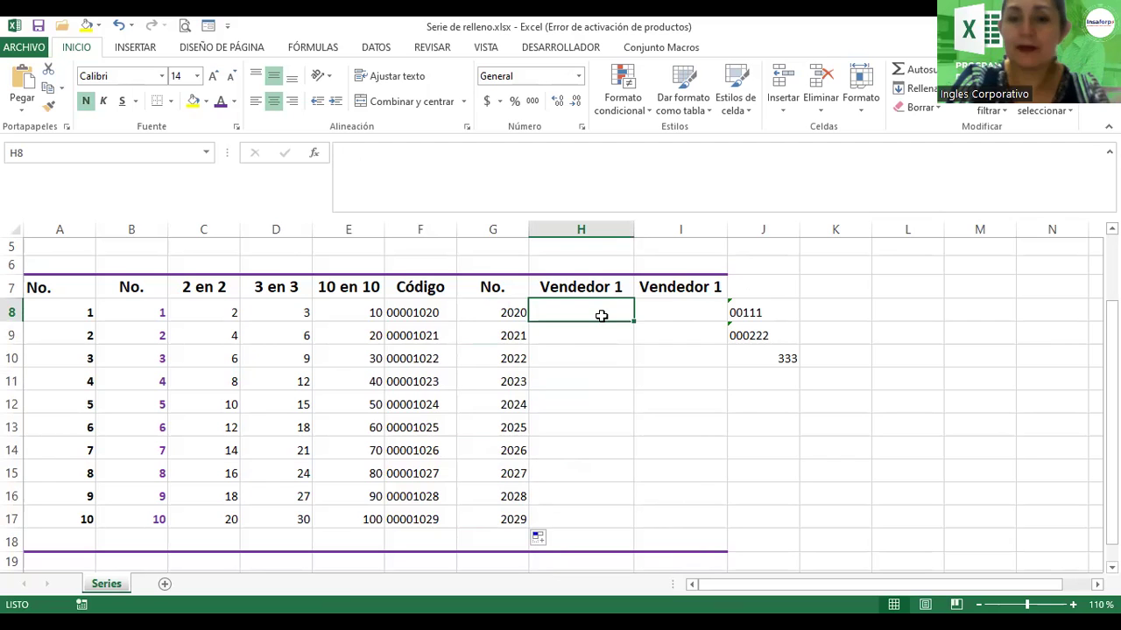
- Fill H8:H17 with Vendedor2020 through Vendedor2029 and widen column H to fit
{"action": "type", "text": "Vn"}
{"action": "key", "text": "BackSpace"}
{"action": "type", "text": "e"}
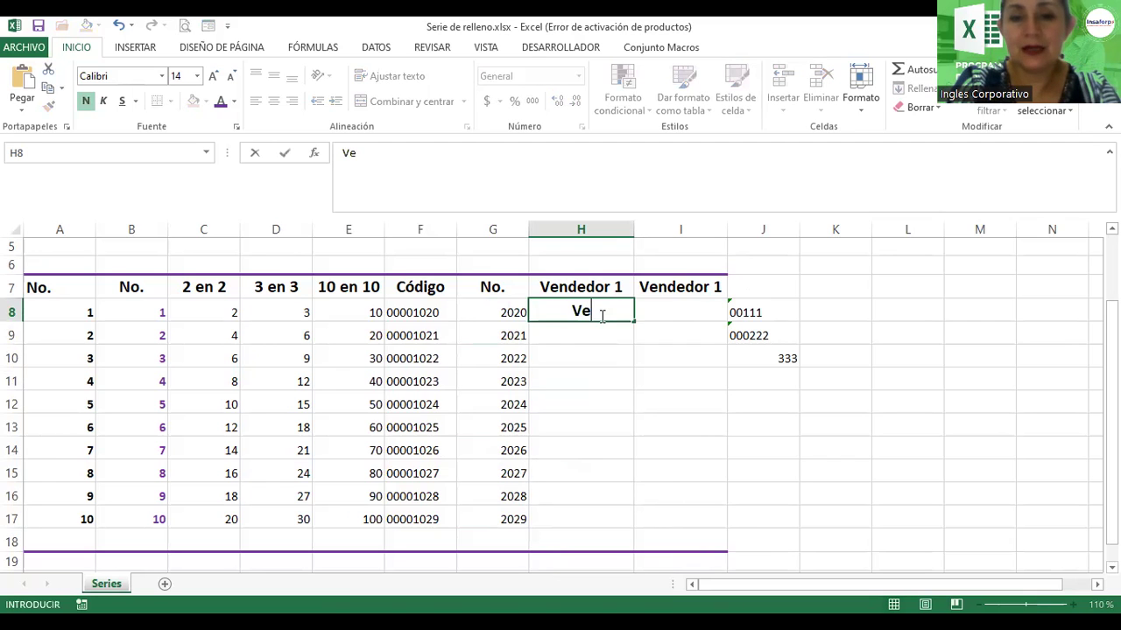
{"action": "type", "text": "nded"}
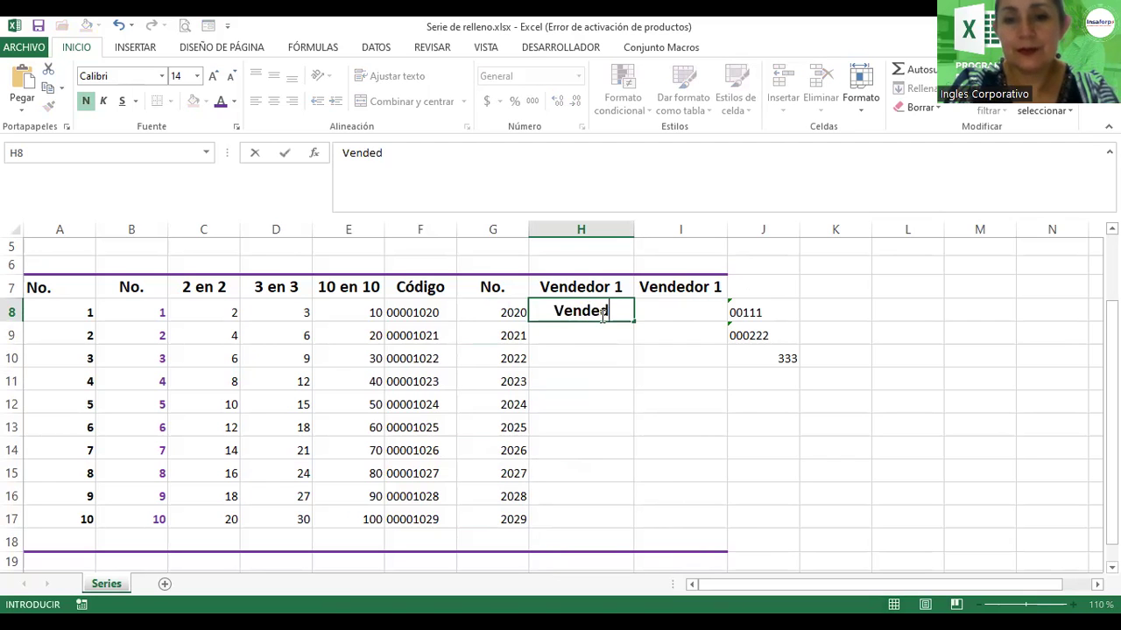
{"action": "type", "text": "or "}
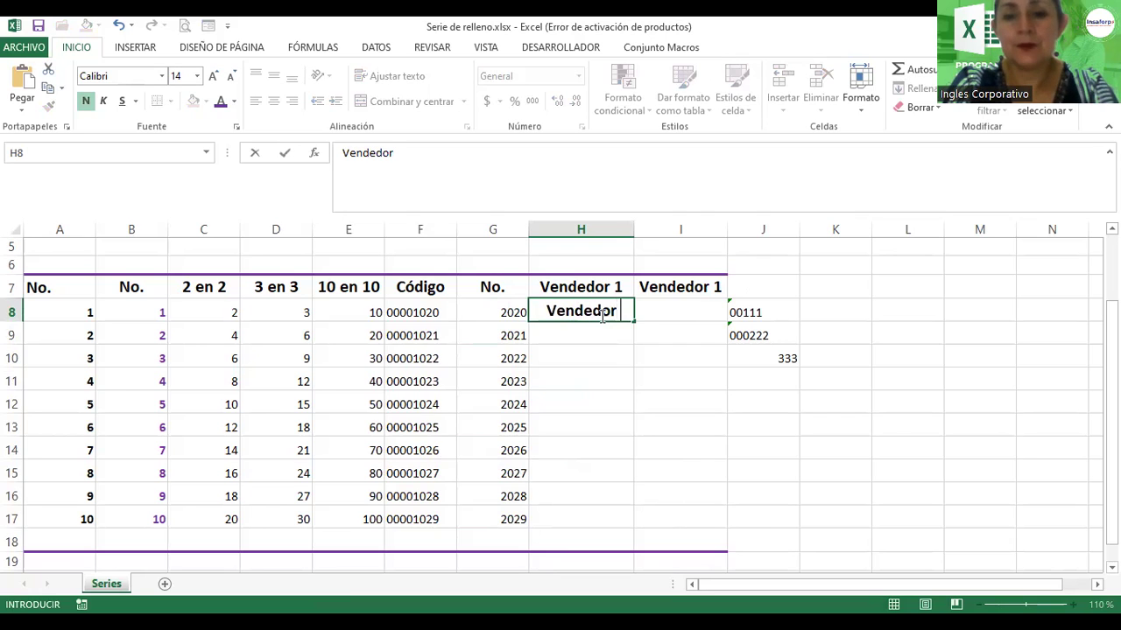
{"action": "type", "text": "2020"}
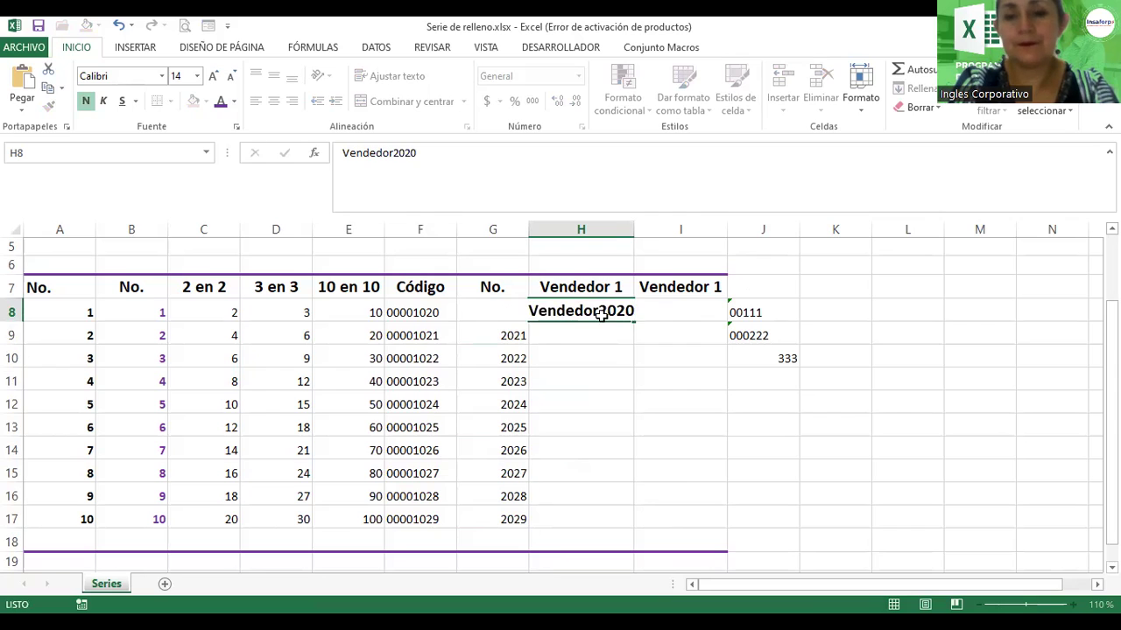
{"action": "key", "text": "Return"}
{"action": "left_click", "coordinate": [601, 316]}
{"action": "left_click_drag", "start_coordinate": [634, 322], "coordinate": [635, 525]}
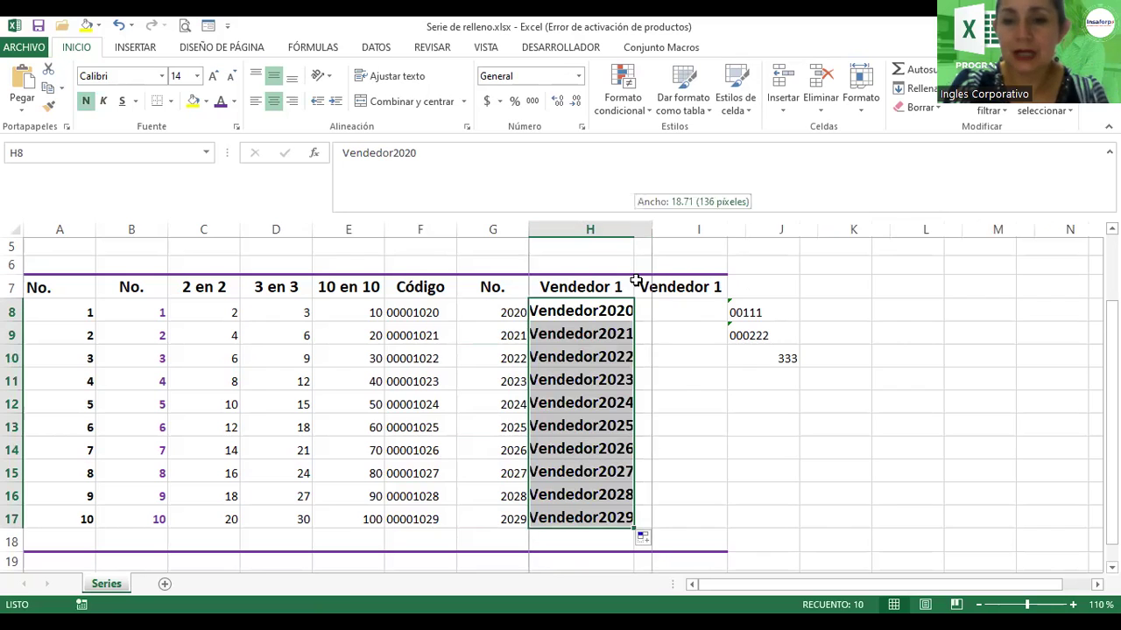
{"action": "left_click_drag", "start_coordinate": [635, 281], "coordinate": [657, 281]}
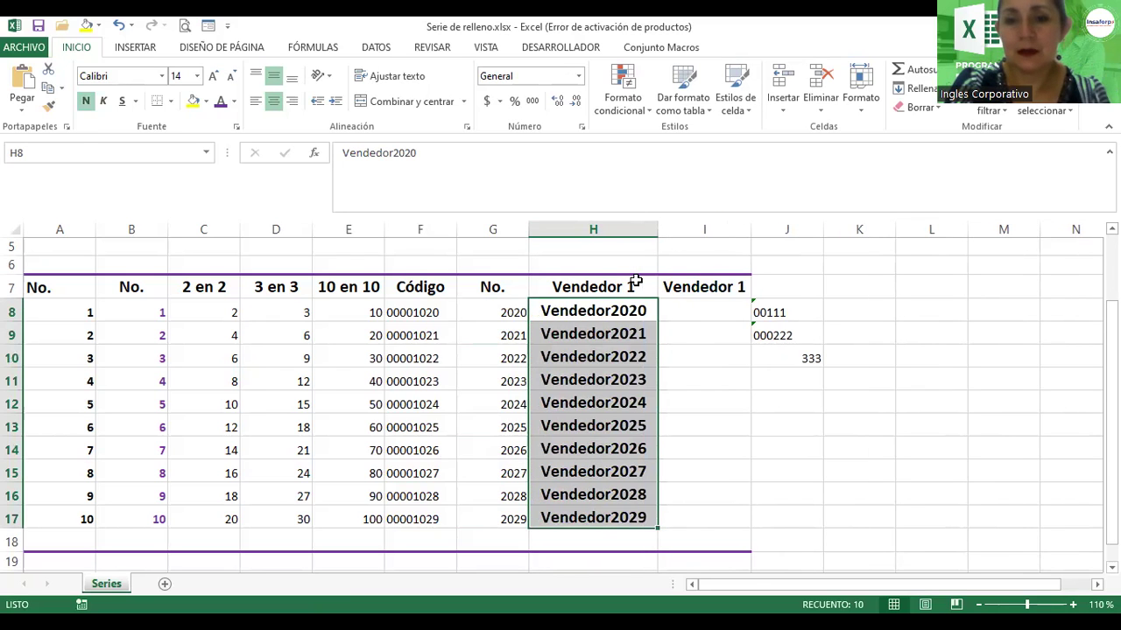
{"action": "key", "text": "alt+h"}
- Autofit column H and fill I8:I17 with Vendedor 2 through Vendedor 11
{"action": "key", "text": "o"}
{"action": "key", "text": "i"}
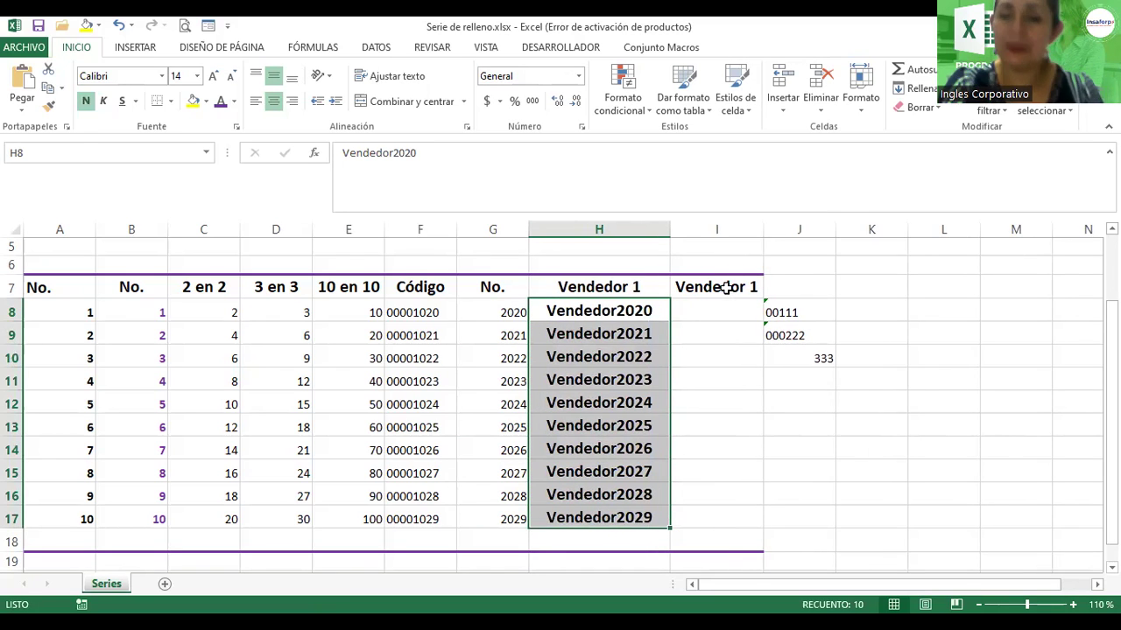
{"action": "left_click", "coordinate": [726, 288]}
{"action": "left_click_drag", "start_coordinate": [764, 300], "coordinate": [764, 443]}
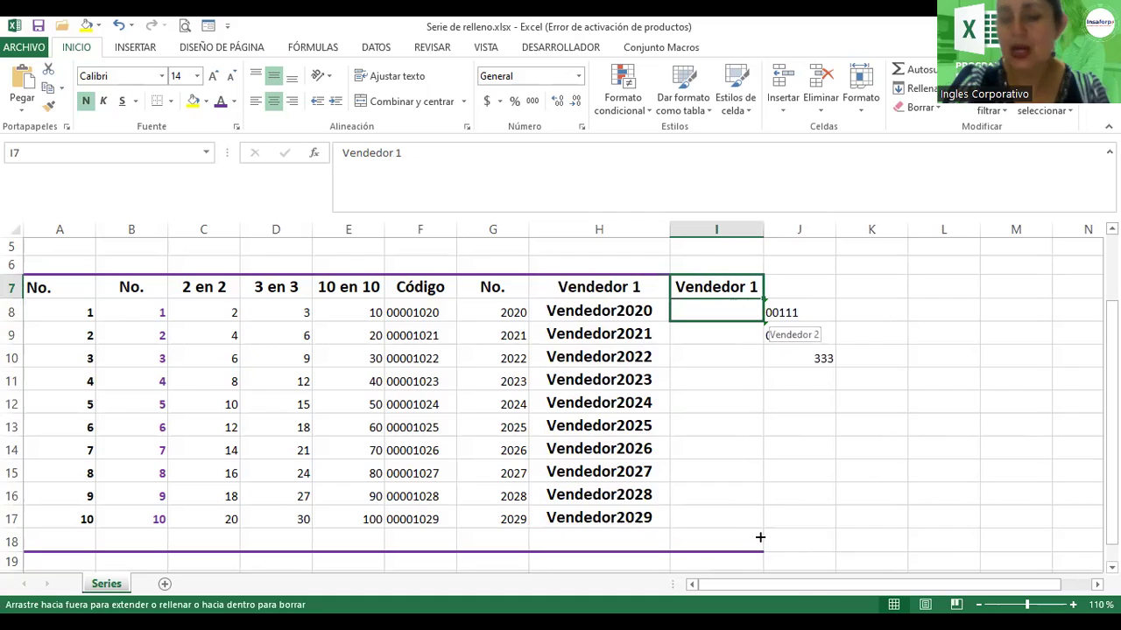
{"action": "left_click_drag", "start_coordinate": [765, 442], "coordinate": [758, 536]}
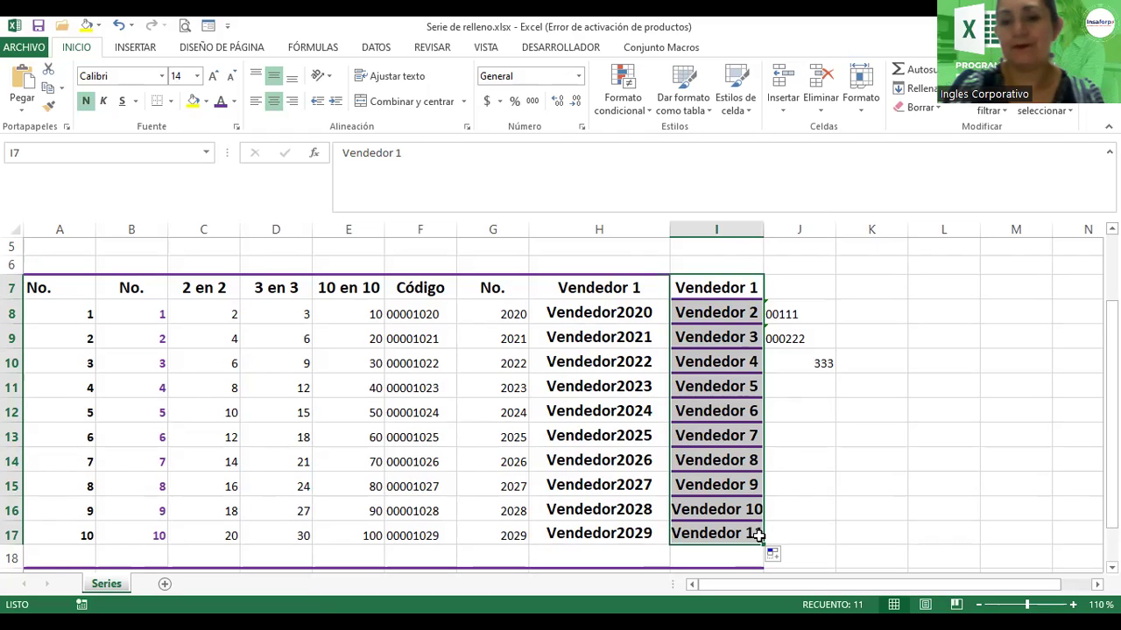
- Clear the leftover codes from column J
{"action": "left_click", "coordinate": [924, 461]}
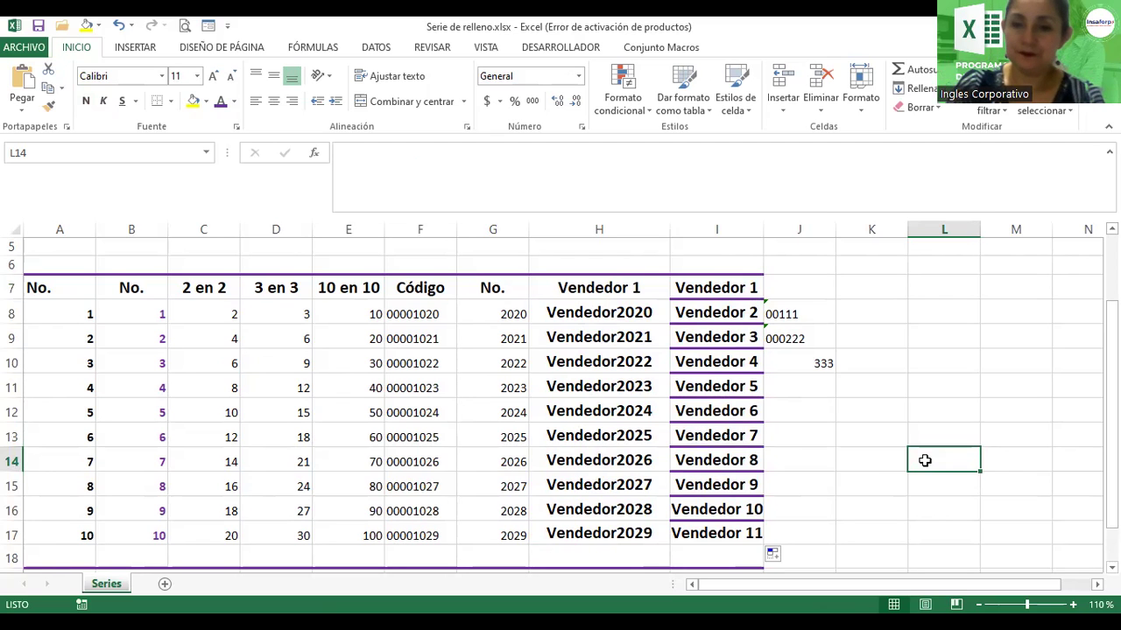
{"action": "left_click_drag", "start_coordinate": [816, 292], "coordinate": [823, 385]}
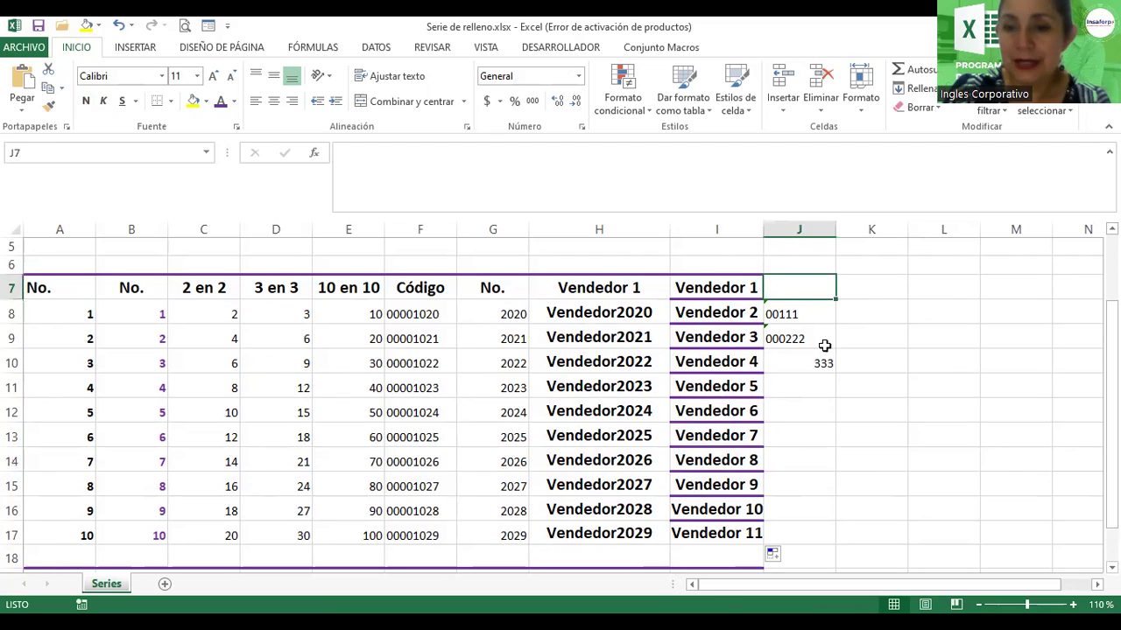
{"action": "key", "text": "Delete"}
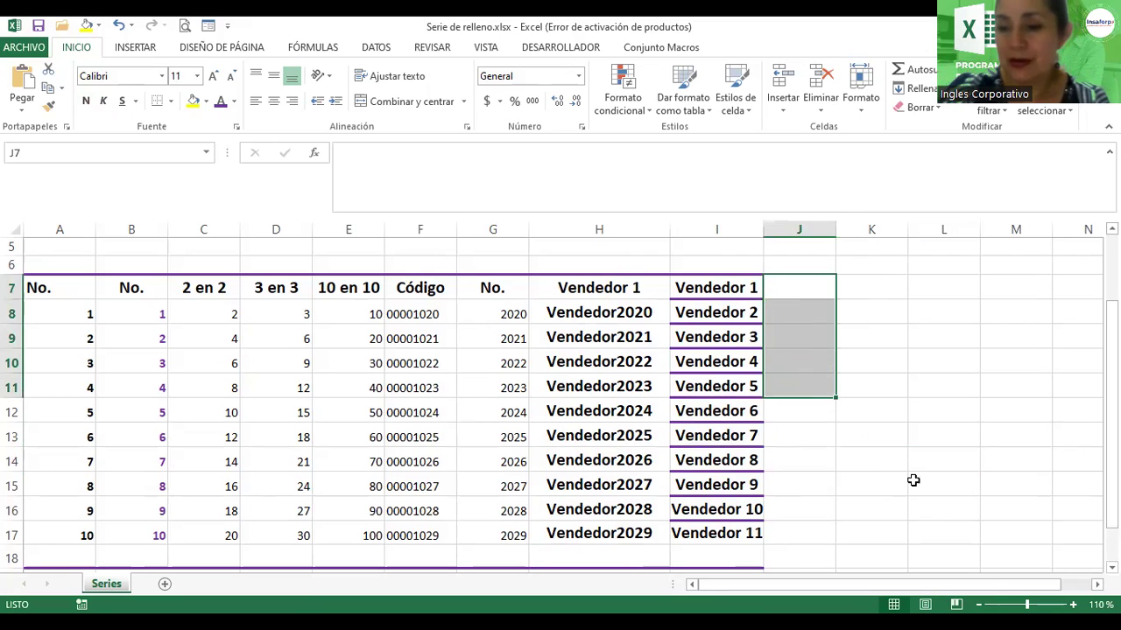
- Draw a curved block arrow from Insertar > Formas beside column I, spanning rows 7 to 16
{"action": "scroll", "coordinate": [728, 447], "scroll_direction": "down", "scroll_amount": 3, "text": "ctrl"}
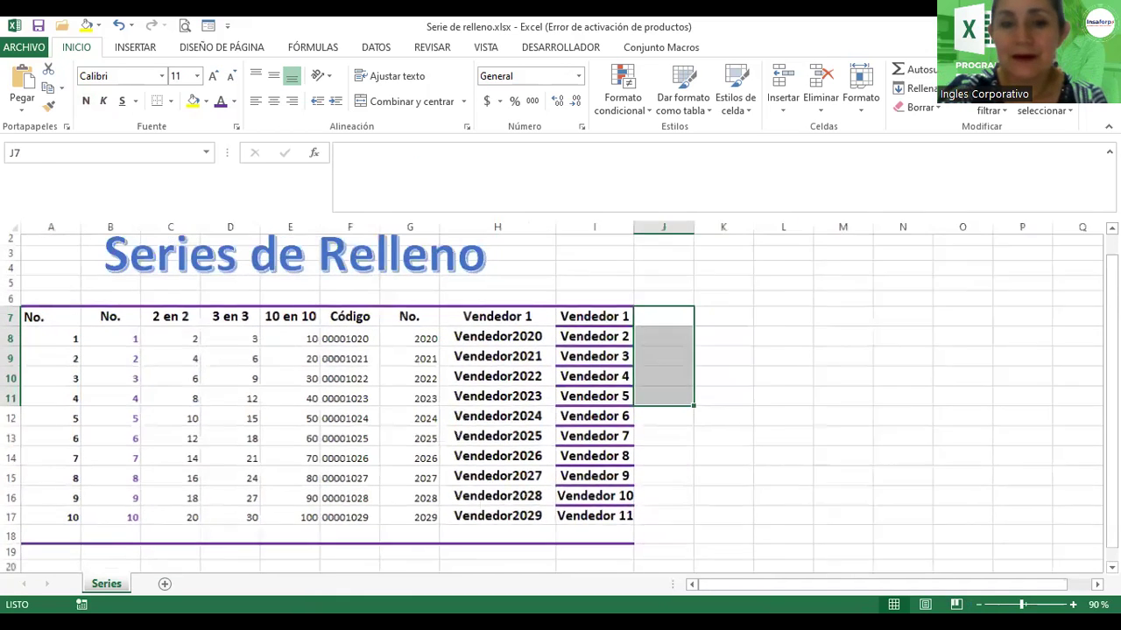
{"action": "left_click", "coordinate": [719, 429]}
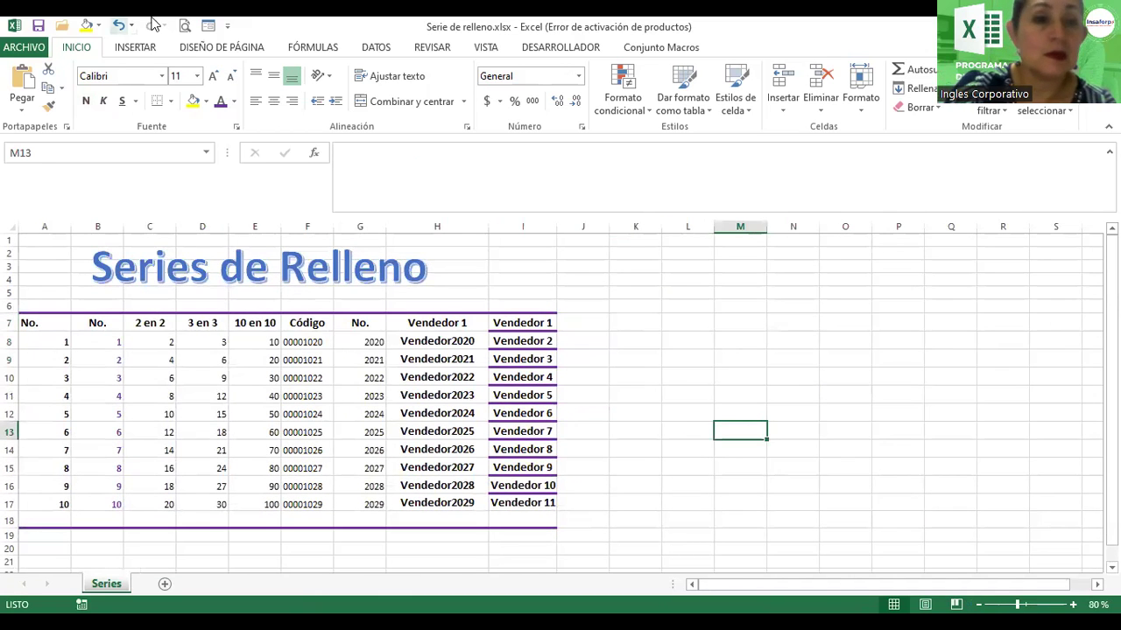
{"action": "left_click", "coordinate": [140, 48]}
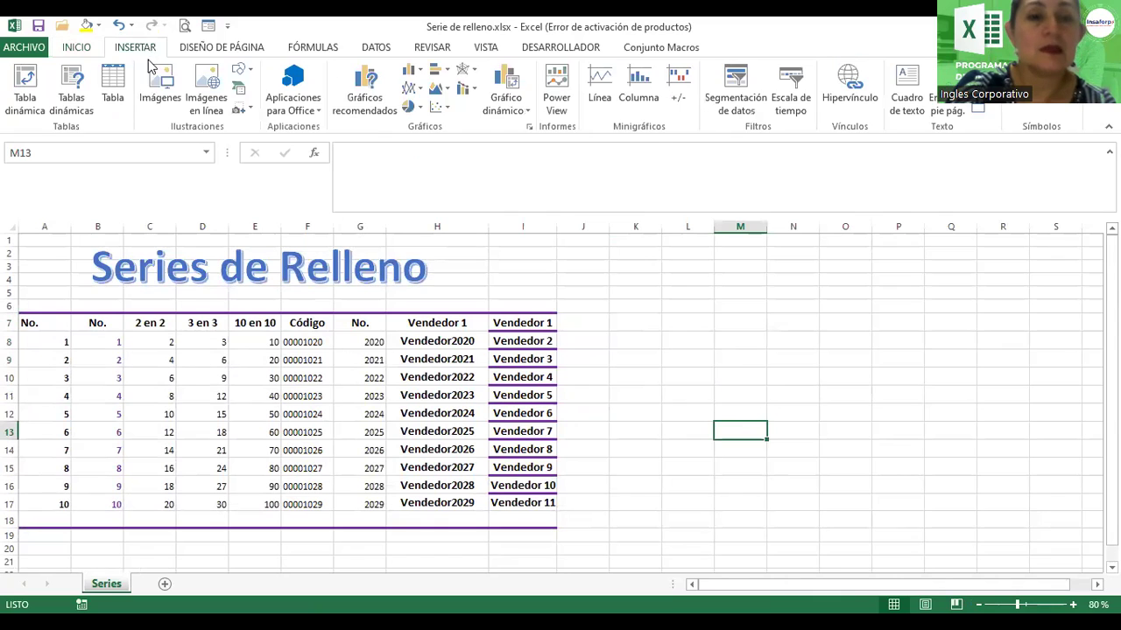
{"action": "left_click", "coordinate": [239, 69]}
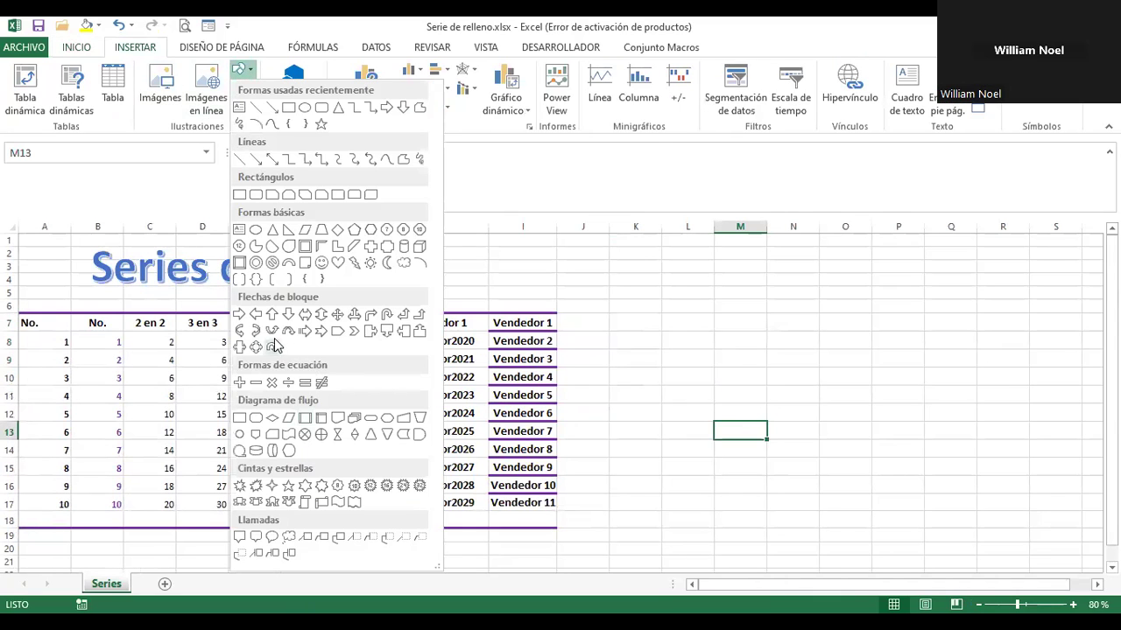
{"action": "left_click", "coordinate": [259, 333]}
{"action": "left_click_drag", "start_coordinate": [622, 334], "coordinate": [707, 524]}
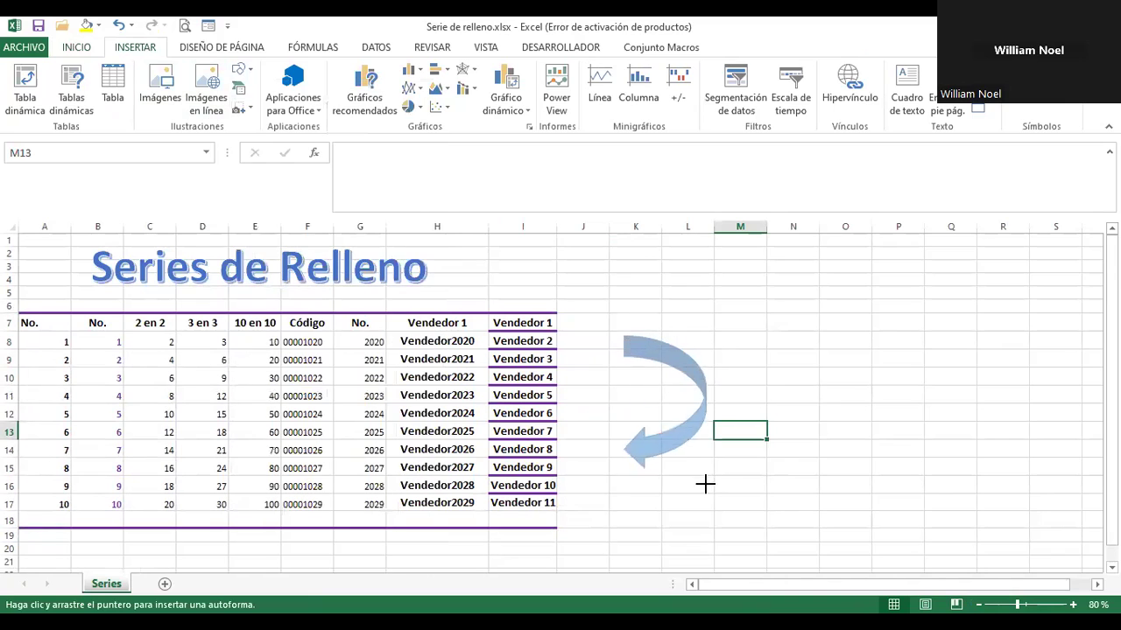
{"action": "left_click_drag", "start_coordinate": [692, 510], "coordinate": [636, 475]}
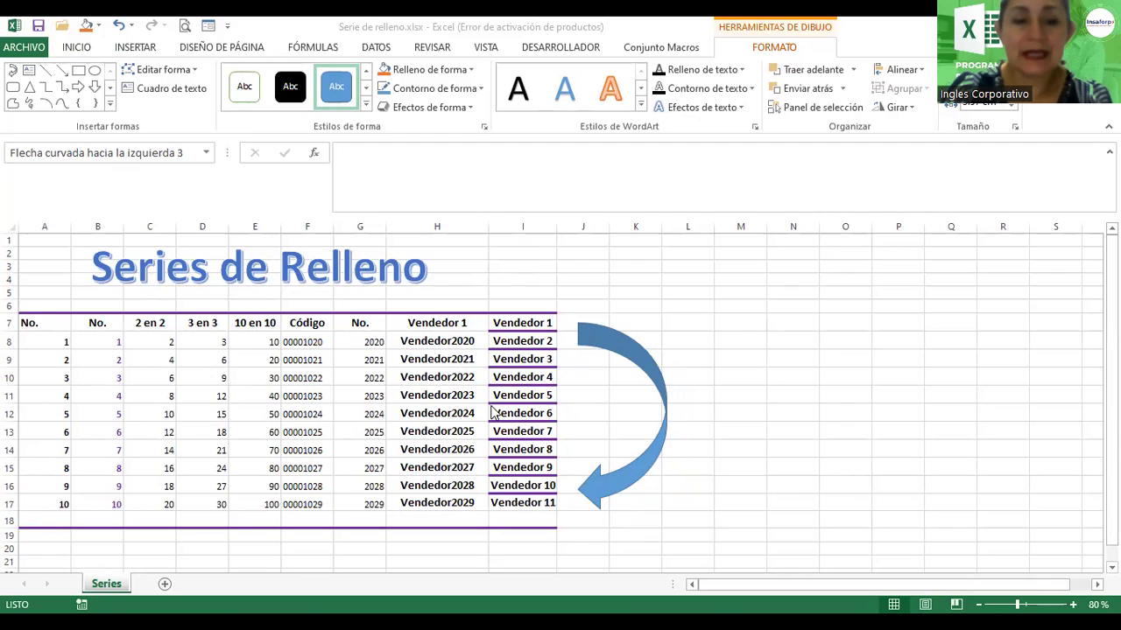
- Add a new worksheet named 'Formatos y Series' next to the Series sheet
{"action": "left_click", "coordinate": [166, 586]}
{"action": "left_click", "coordinate": [166, 586]}
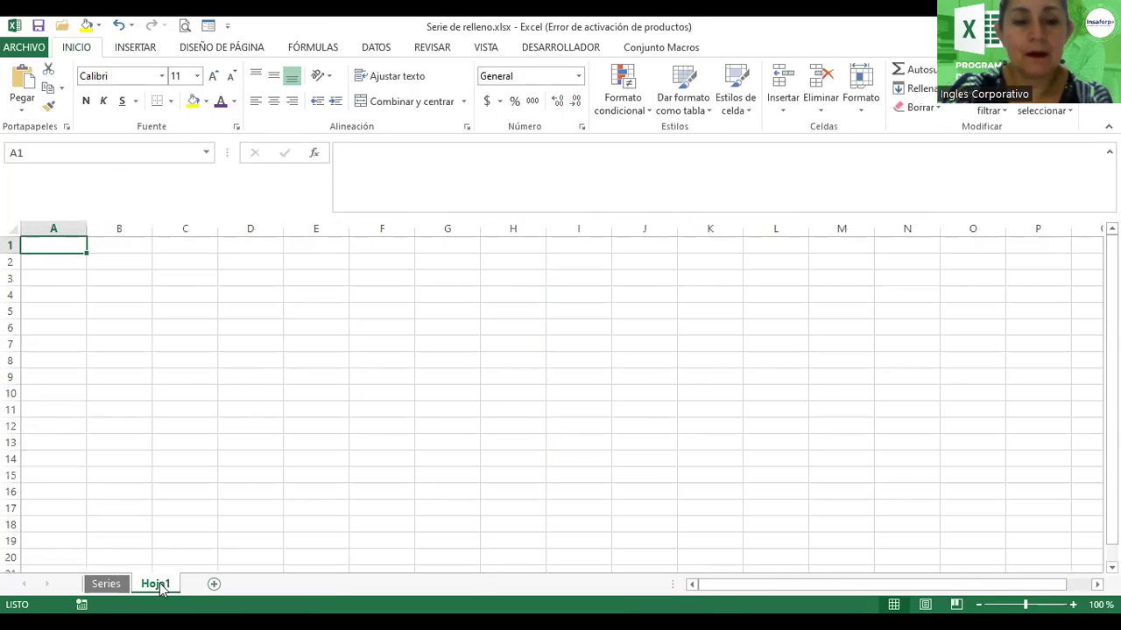
{"action": "double_click", "coordinate": [159, 584]}
{"action": "type", "text": "Formatos y Series"}
{"action": "key", "text": "Return"}
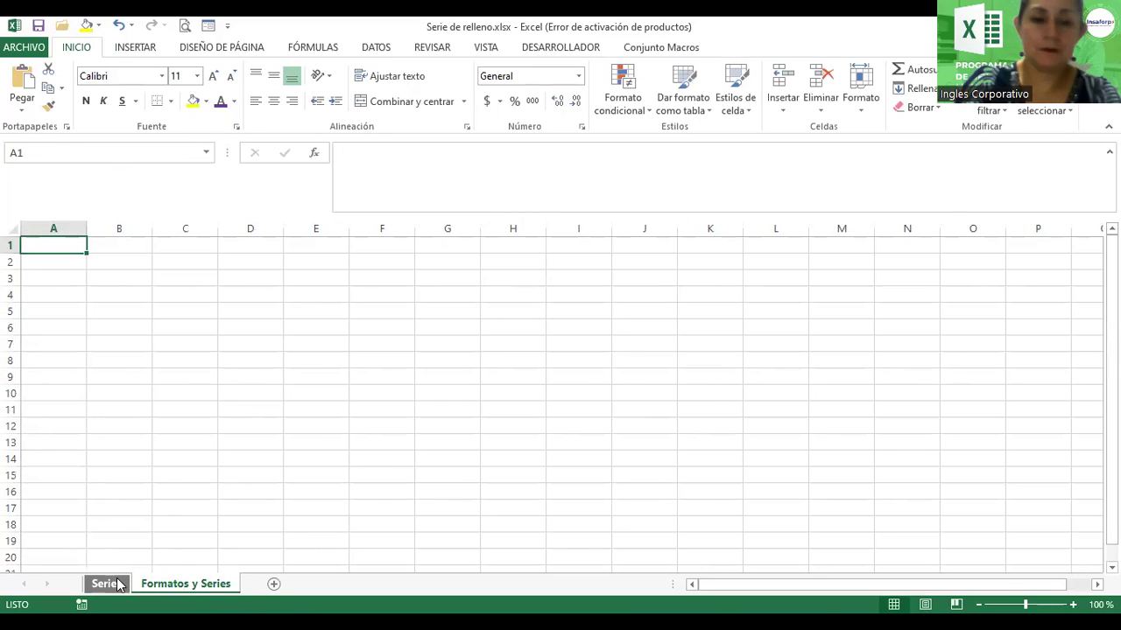
{"action": "left_click", "coordinate": [117, 585]}
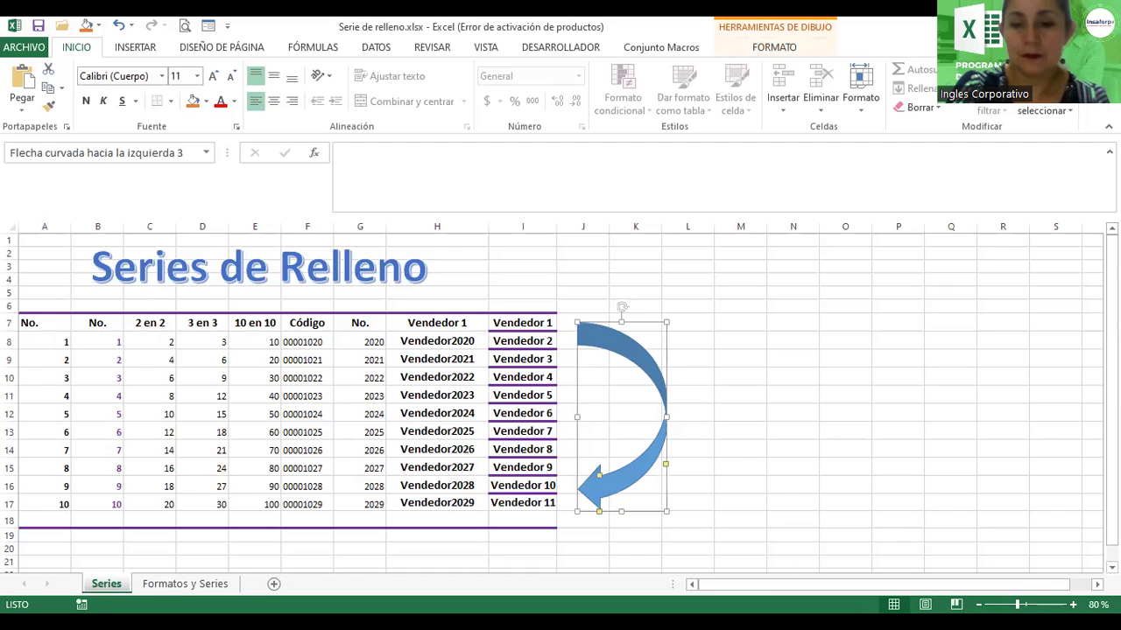
- On the Formatos y Series sheet, type a draft title TOTAL DE IMPULSO in A1
{"action": "left_click", "coordinate": [232, 583]}
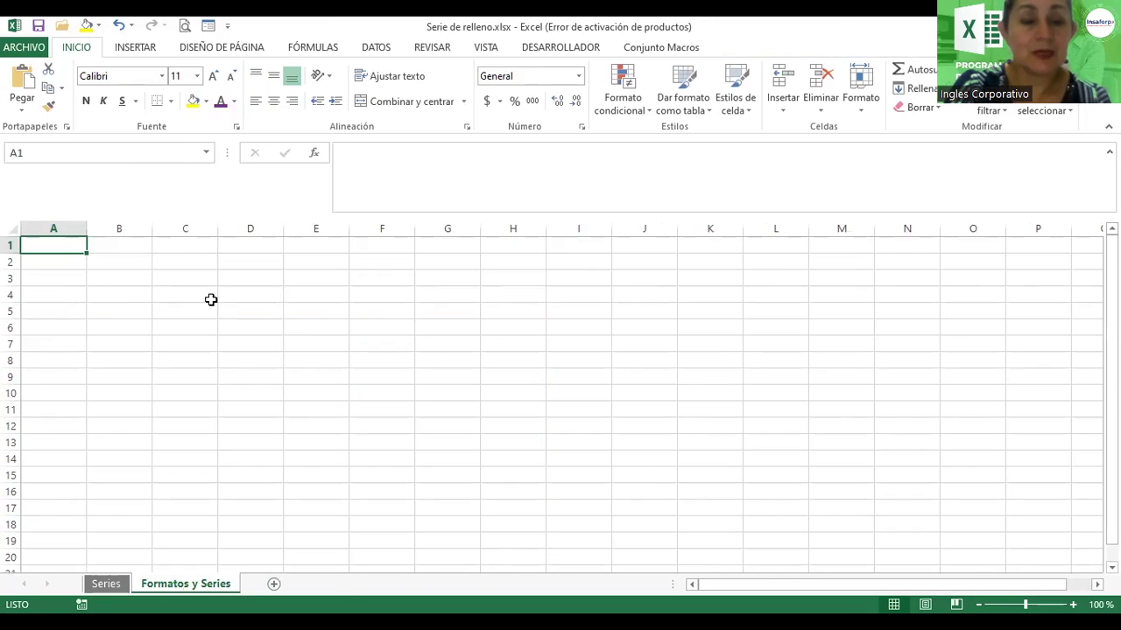
{"action": "type", "text": "TOTAL DE IMPU"}
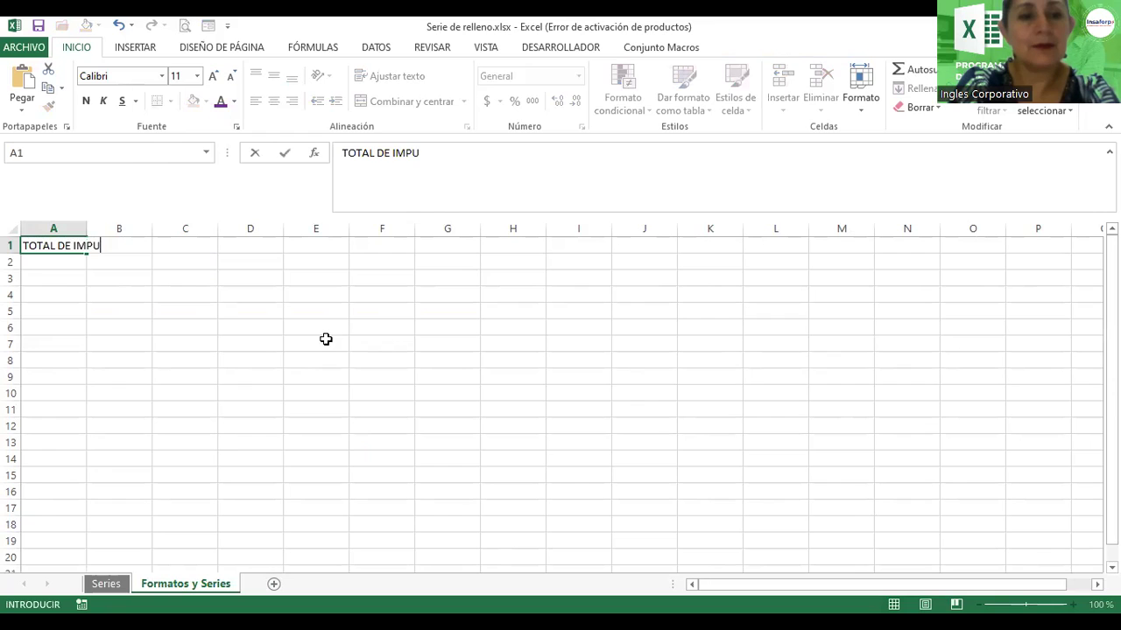
{"action": "type", "text": "LSO"}
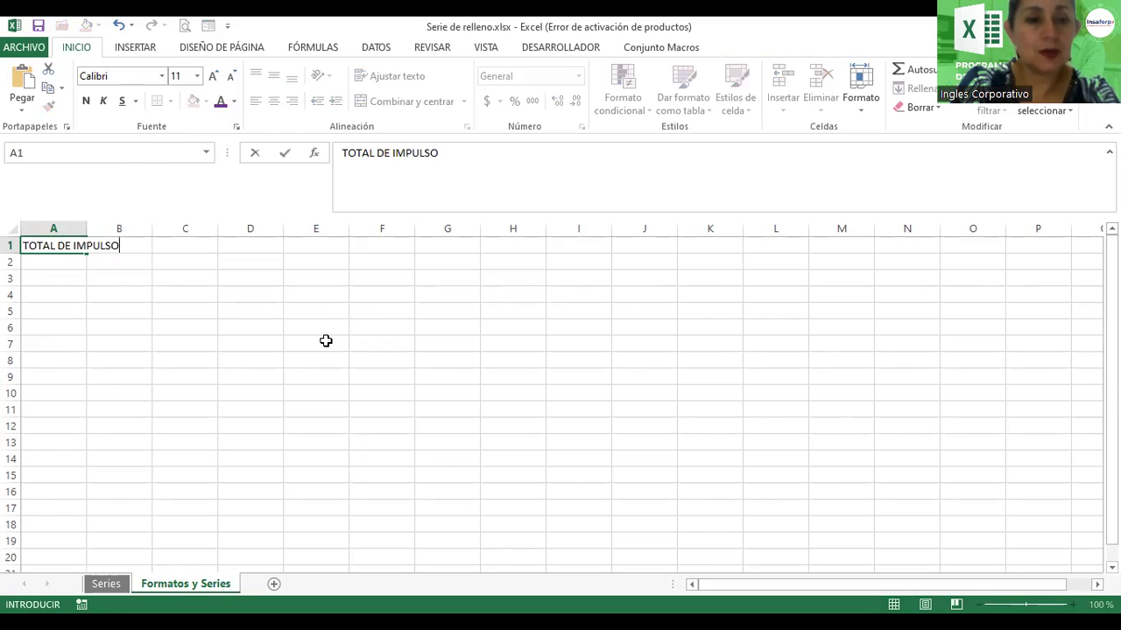
{"action": "key", "text": "Return"}
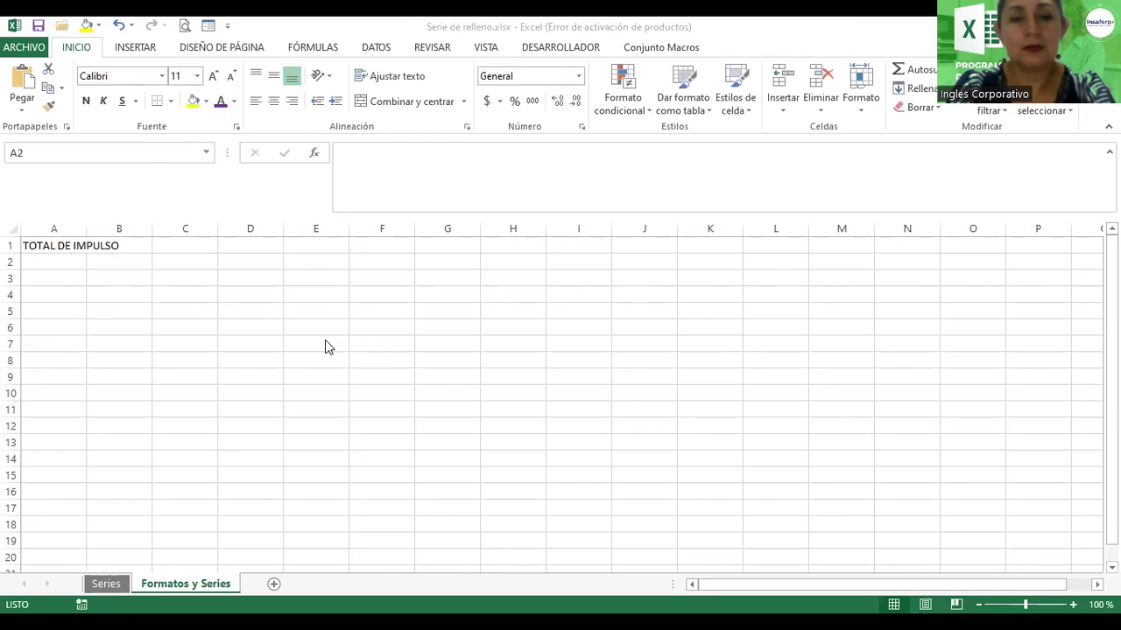
- Replace the A1 title with DATOS DE USUARIO
{"action": "left_click", "coordinate": [30, 265]}
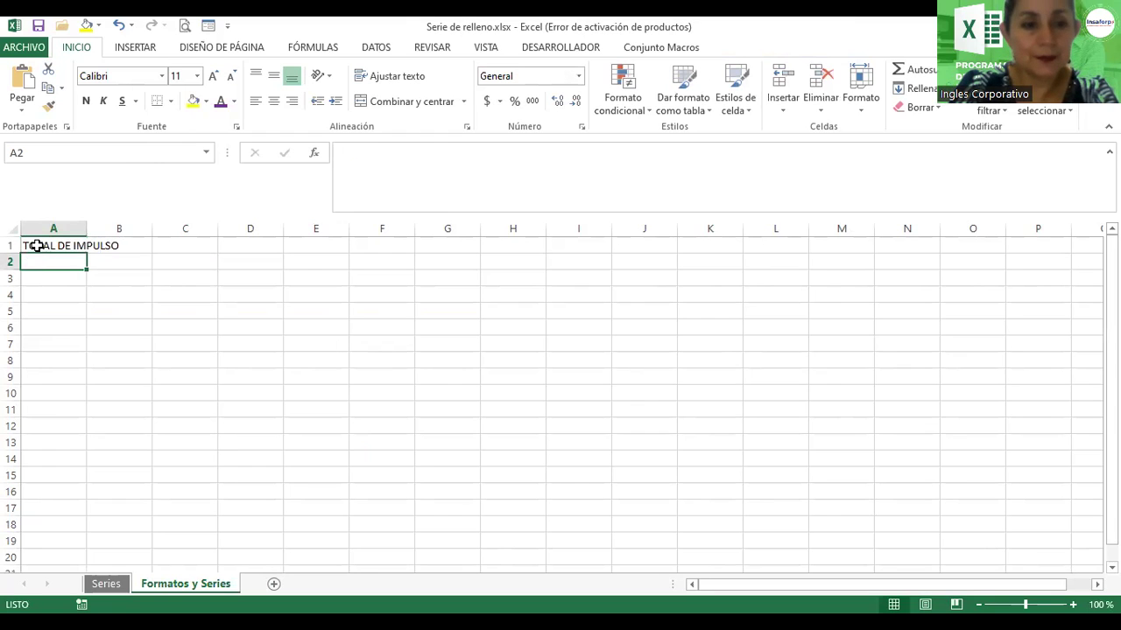
{"action": "left_click", "coordinate": [33, 245]}
{"action": "type", "text": "d"}
{"action": "key", "text": "BackSpace"}
{"action": "type", "text": "Dato"}
{"action": "key", "text": "BackSpace"}
{"action": "key", "text": "BackSpace"}
{"action": "key", "text": "BackSpace"}
{"action": "type", "text": "ATOS DE USUARIO"}
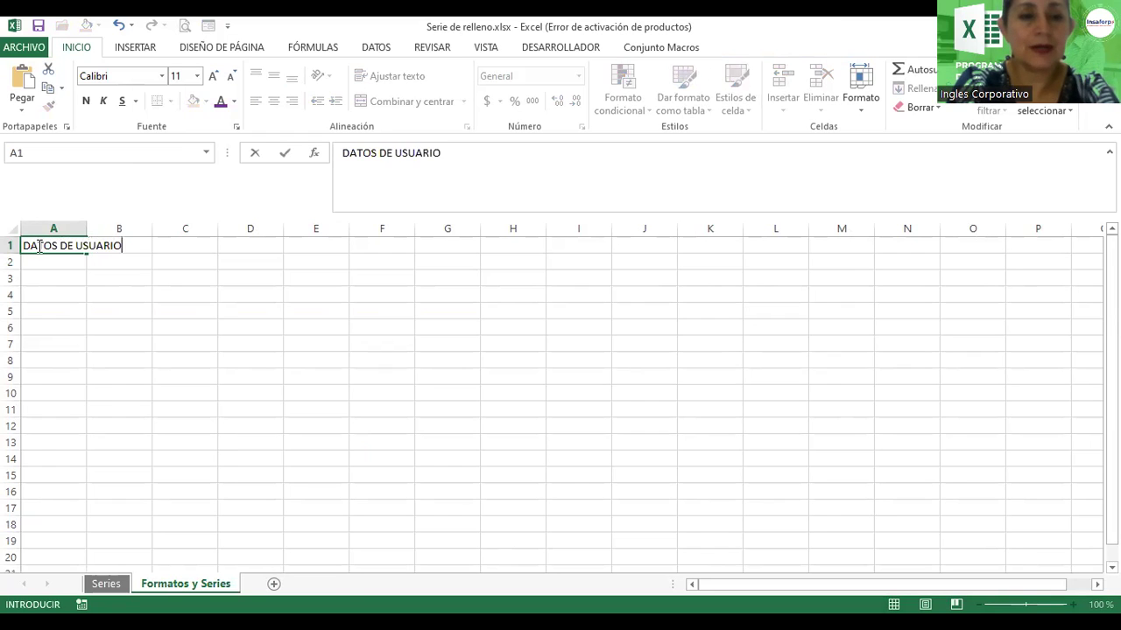
{"action": "key", "text": "Return"}
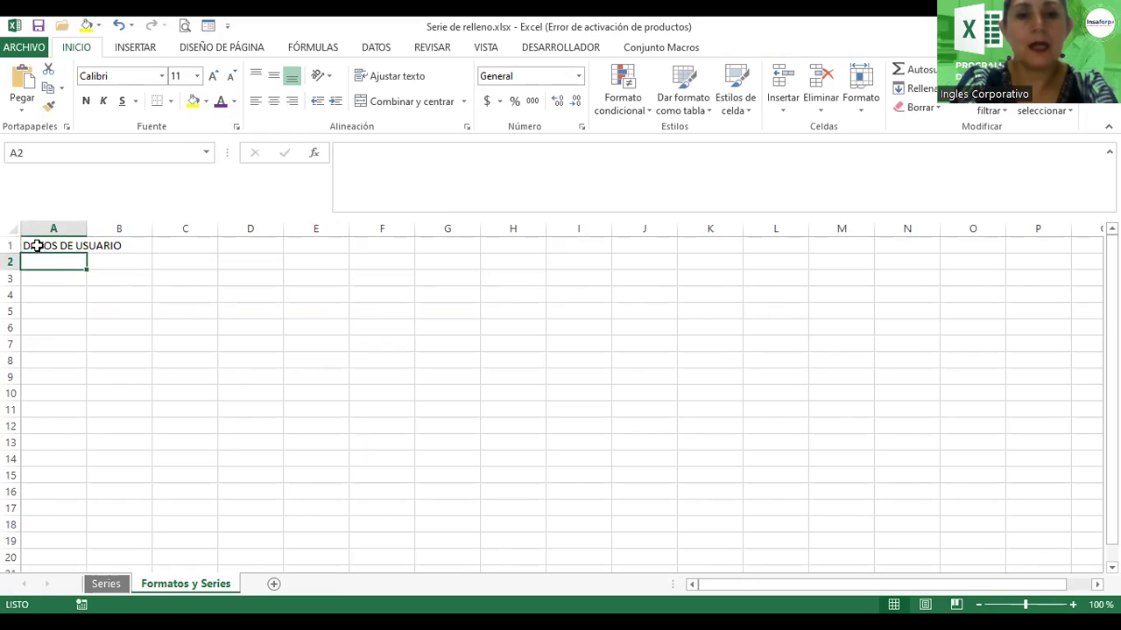
- Enter Total Impulsos Trimestrales in A2 and make rows 1 and 2 taller
{"action": "type", "text": "Total Impulsos Trimes"}
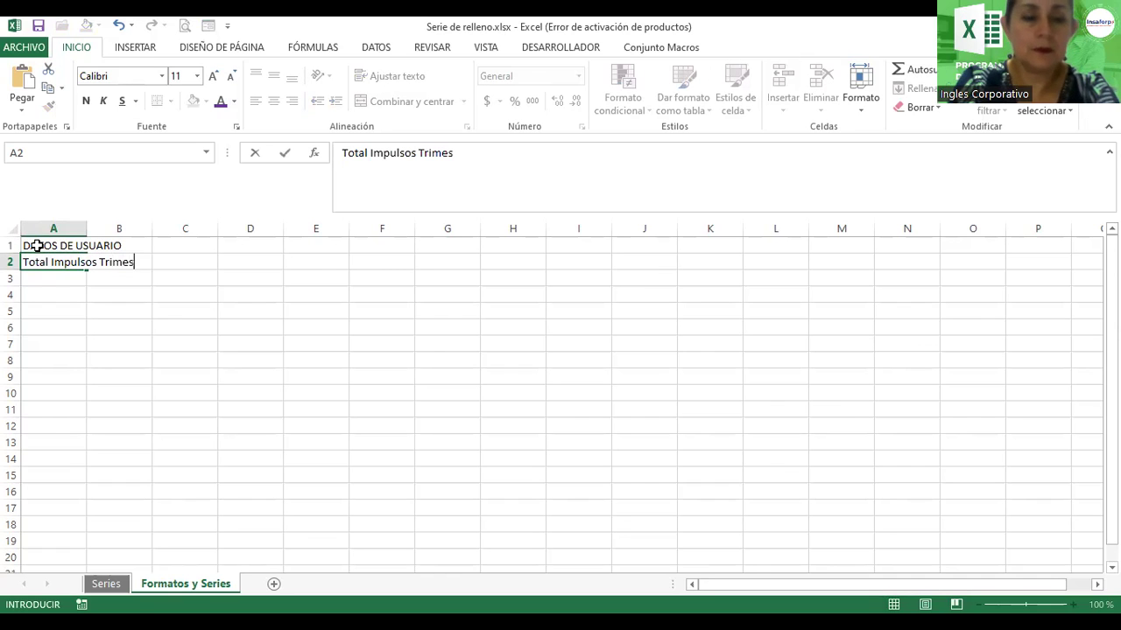
{"action": "type", "text": "trales"}
{"action": "key", "text": "Return"}
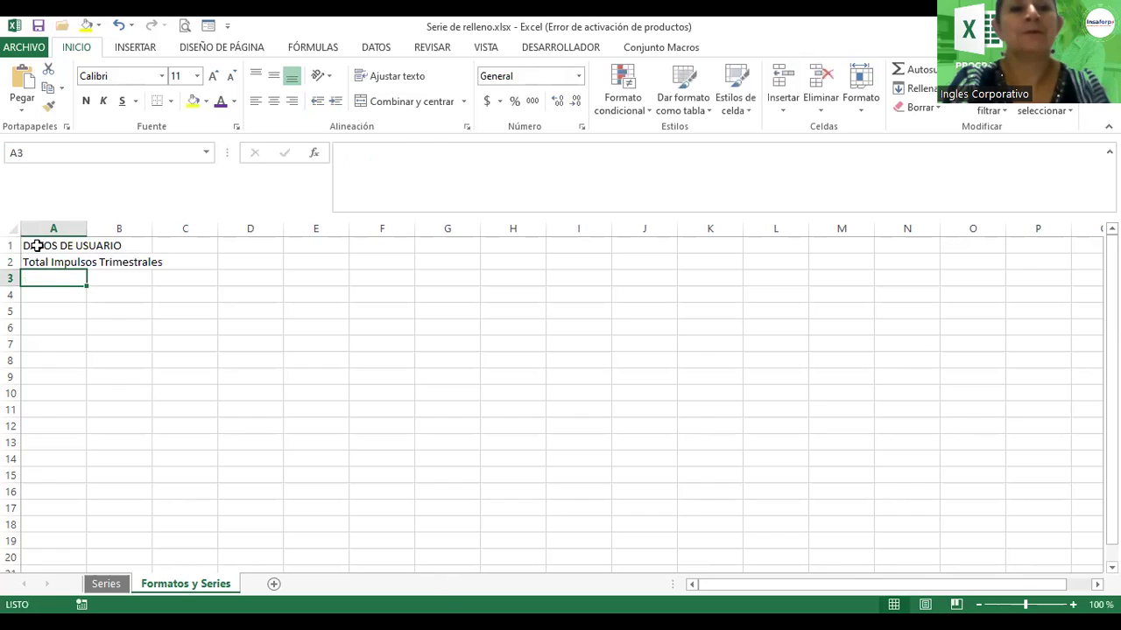
{"action": "left_click", "coordinate": [38, 246]}
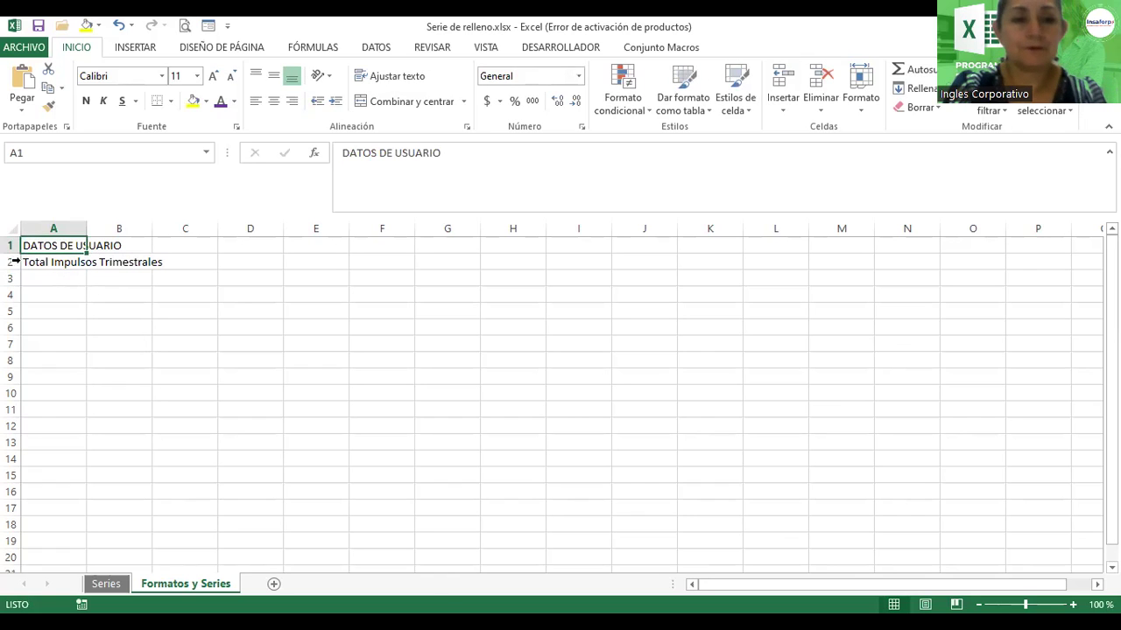
{"action": "left_click_drag", "start_coordinate": [16, 254], "coordinate": [17, 271]}
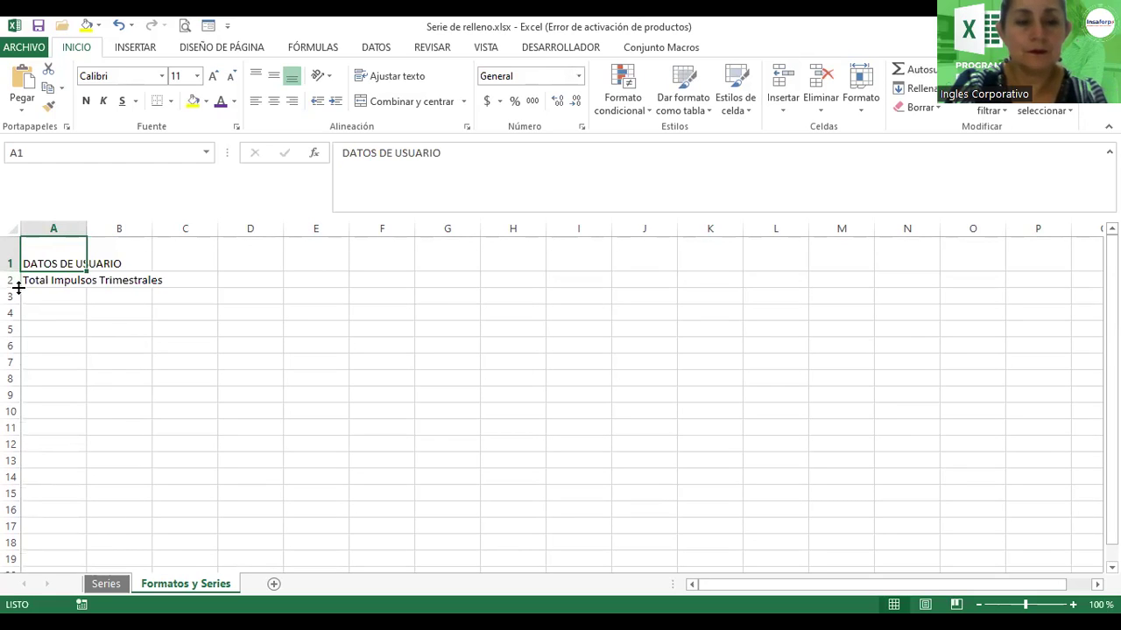
{"action": "left_click_drag", "start_coordinate": [17, 288], "coordinate": [17, 304]}
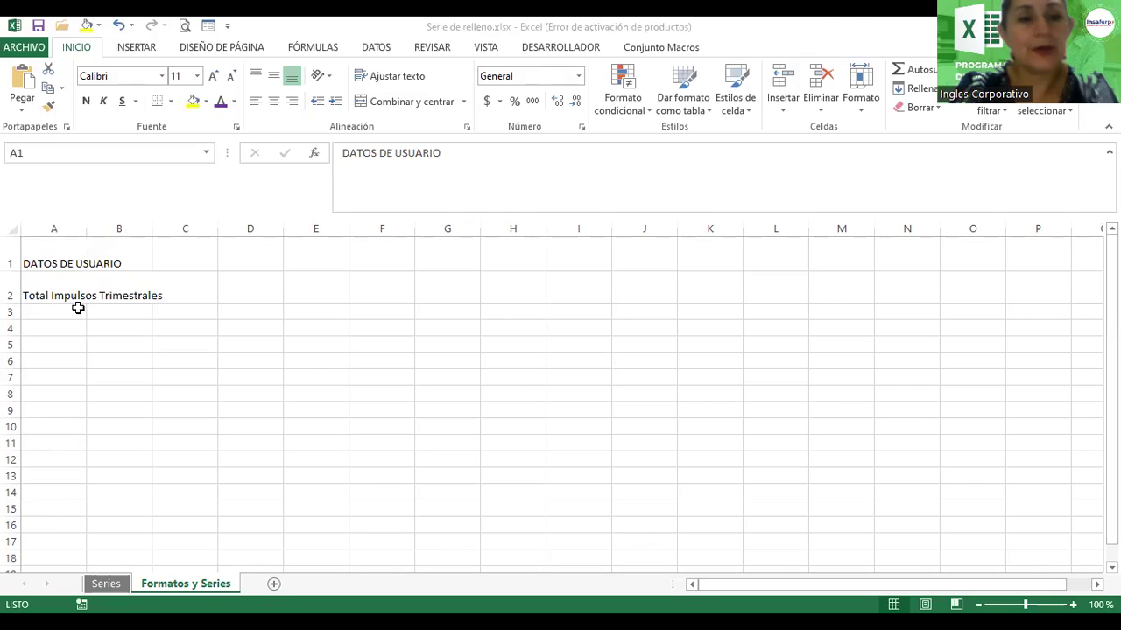
- Enter the headers Codigo Usuario in A4 and Celular Usuario in B4
{"action": "left_click", "coordinate": [40, 328]}
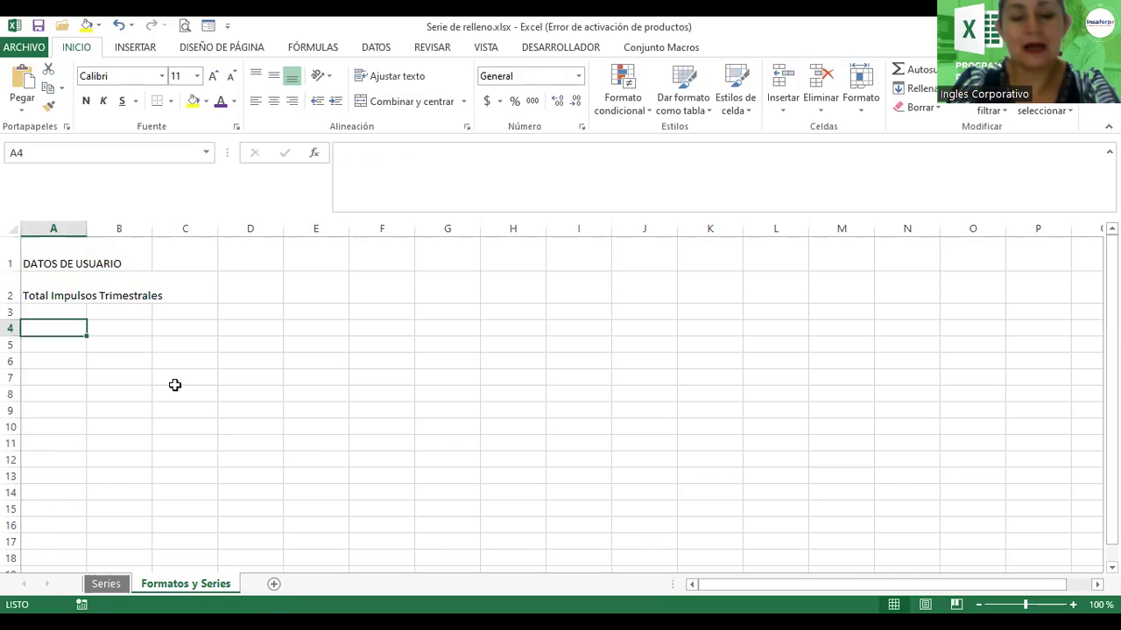
{"action": "type", "text": "Codigo Usuario"}
{"action": "key", "text": "Return"}
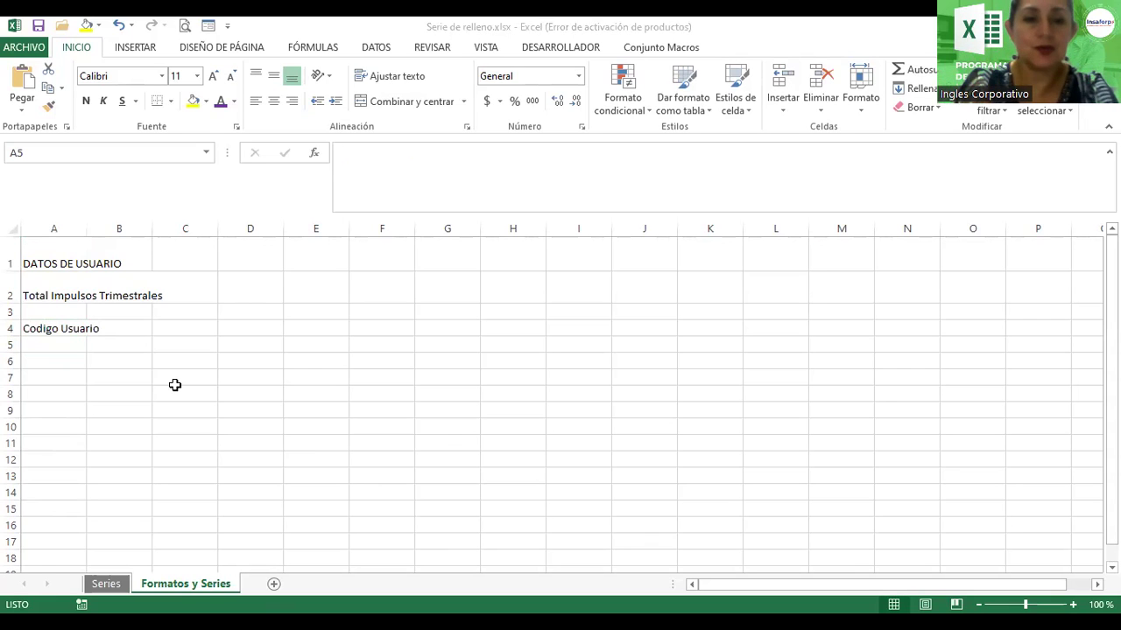
{"action": "left_click", "coordinate": [127, 328]}
{"action": "type", "text": "Celular Usuario"}
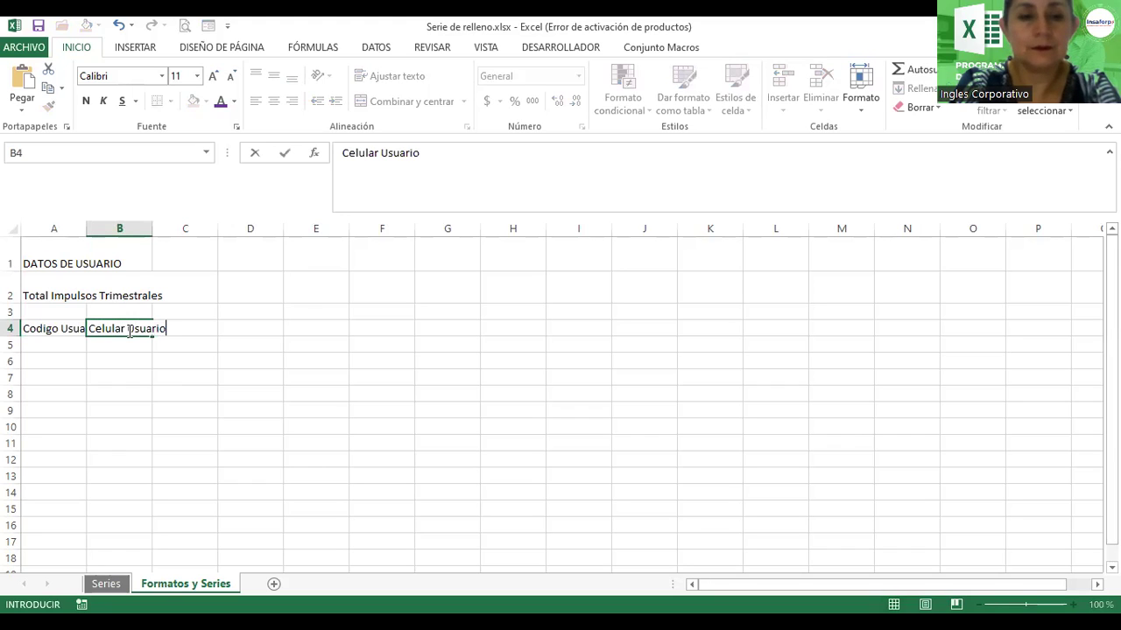
{"action": "key", "text": "Return"}
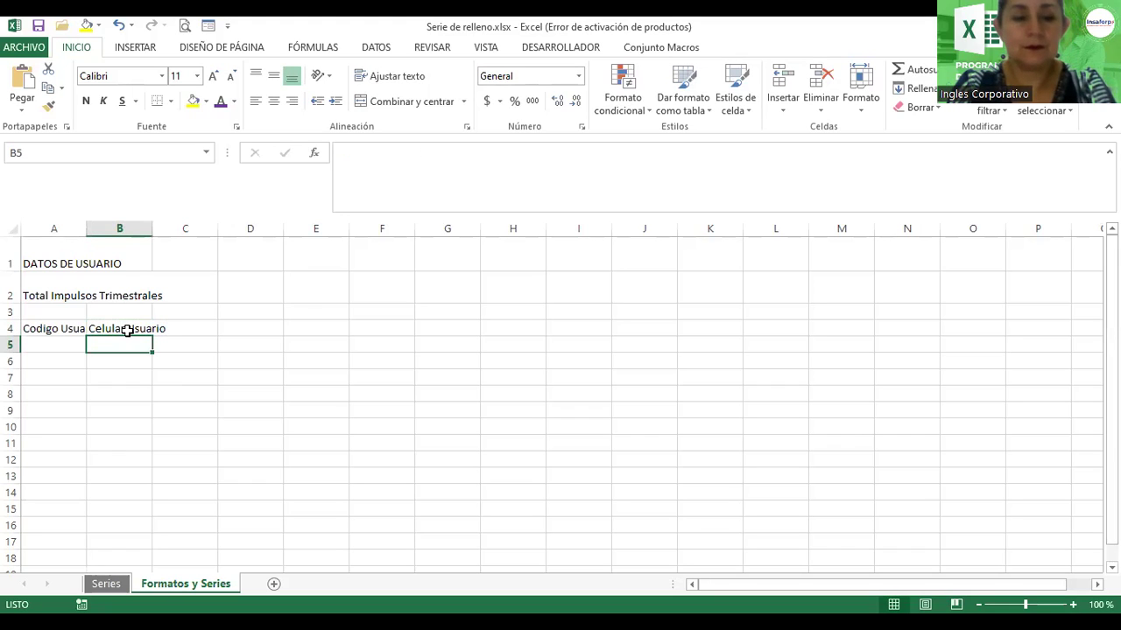
- Enter Fecha de Vencimiento in C4 and widen column C to fit it
{"action": "key", "text": "Up"}
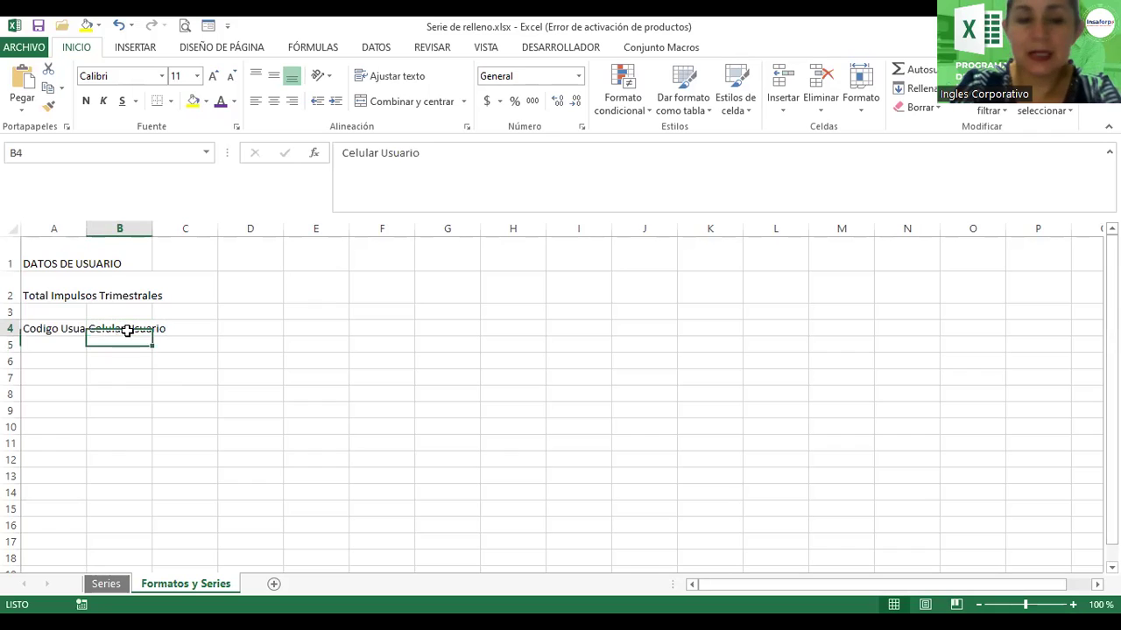
{"action": "key", "text": "Right"}
{"action": "type", "text": "Fecha de Vencimiento"}
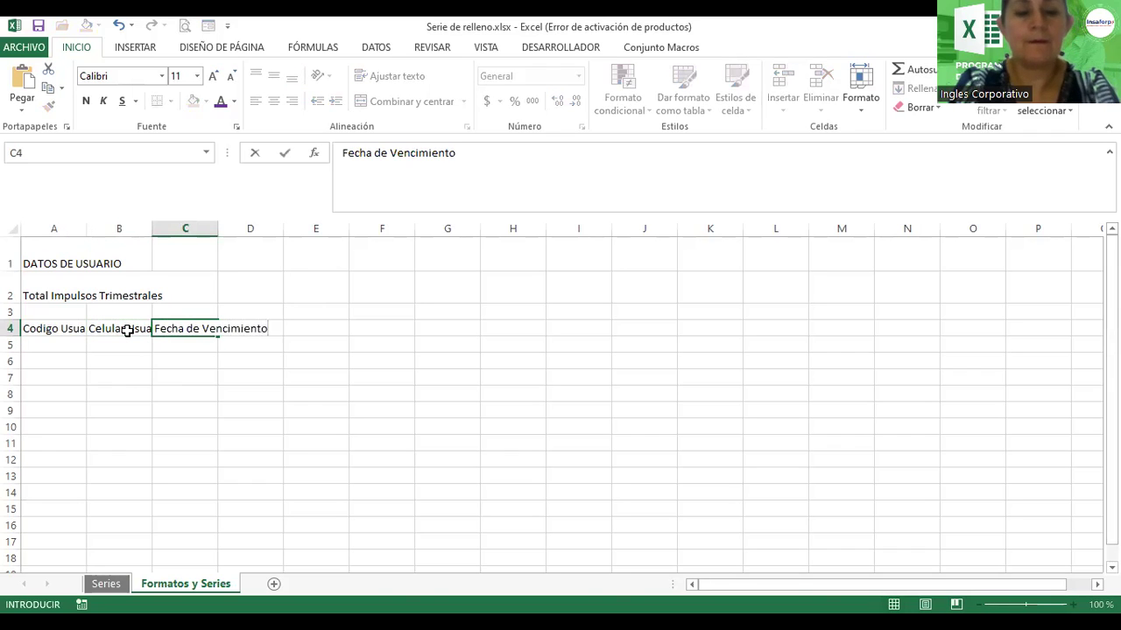
{"action": "key", "text": "Return"}
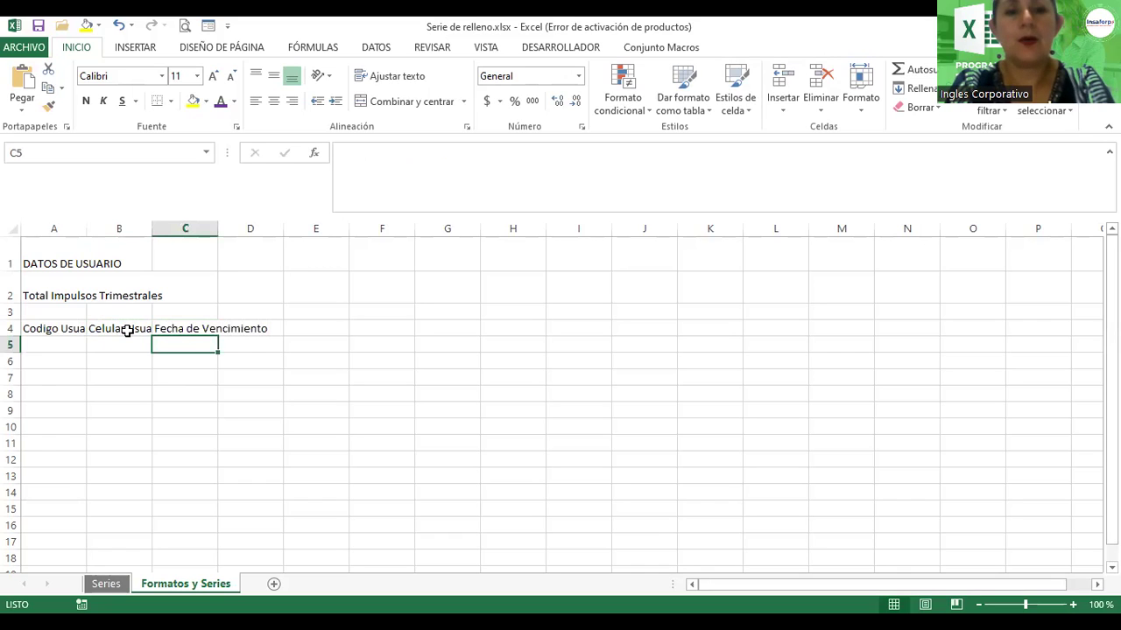
{"action": "key", "text": "Up"}
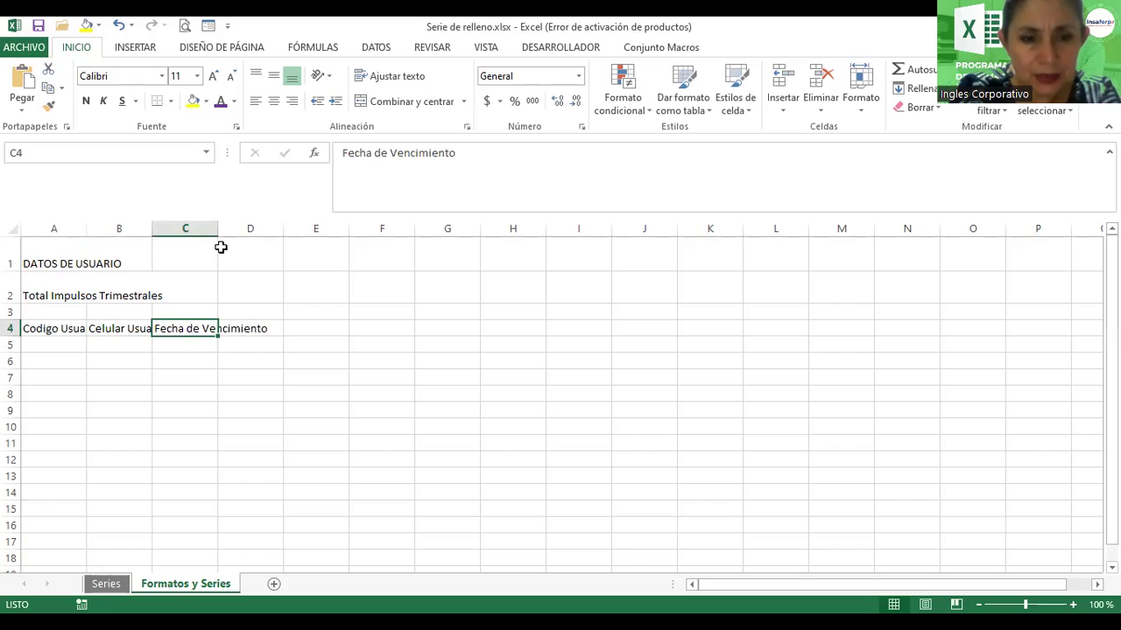
{"action": "left_click_drag", "start_coordinate": [219, 232], "coordinate": [277, 232]}
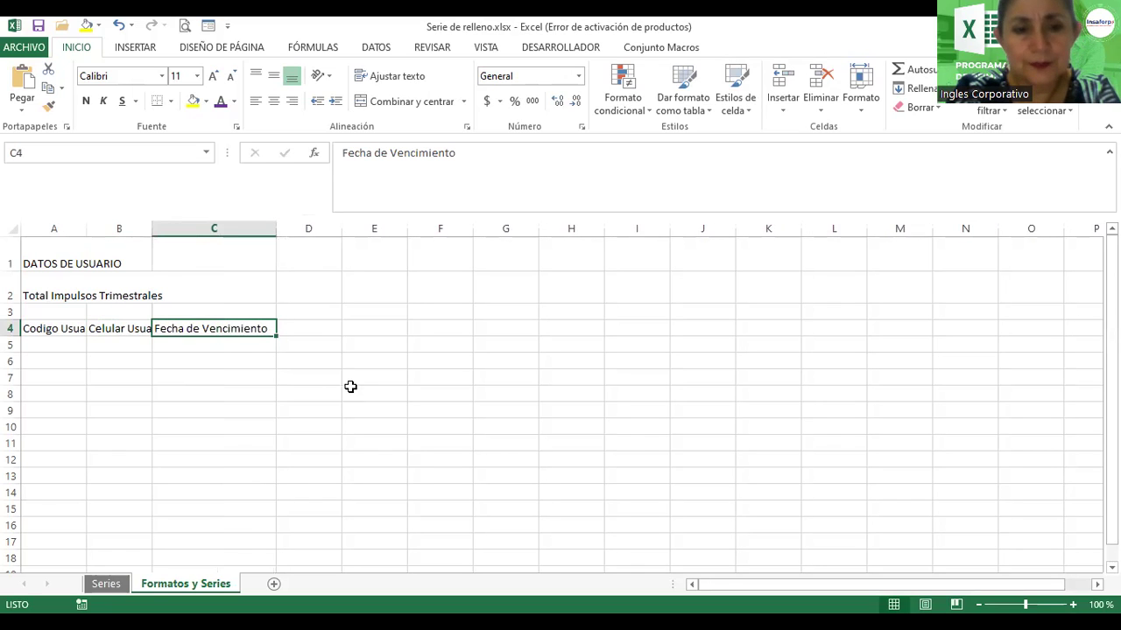
- Enter Hora Inicio de Consumo in D4 and Día de corte in E4
{"action": "left_click", "coordinate": [316, 322]}
{"action": "type", "text": "Hor"}
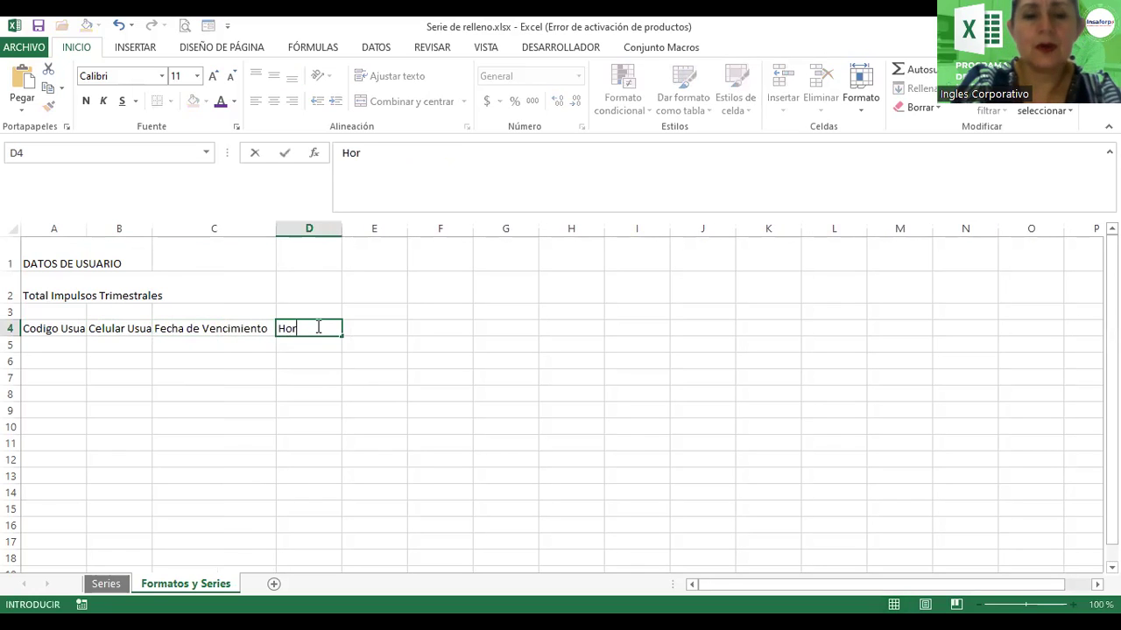
{"action": "type", "text": "a Inic"}
{"action": "key", "text": "BackSpace"}
{"action": "type", "text": "cion"}
{"action": "key", "text": "BackSpace"}
{"action": "type", "text": "de Consumo"}
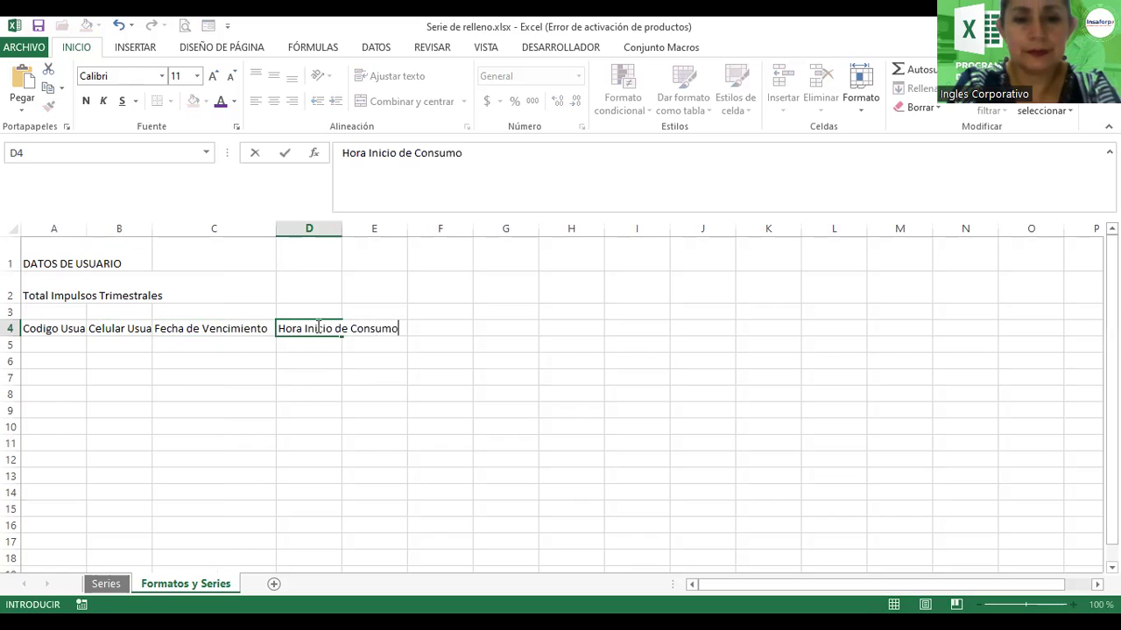
{"action": "key", "text": "Return"}
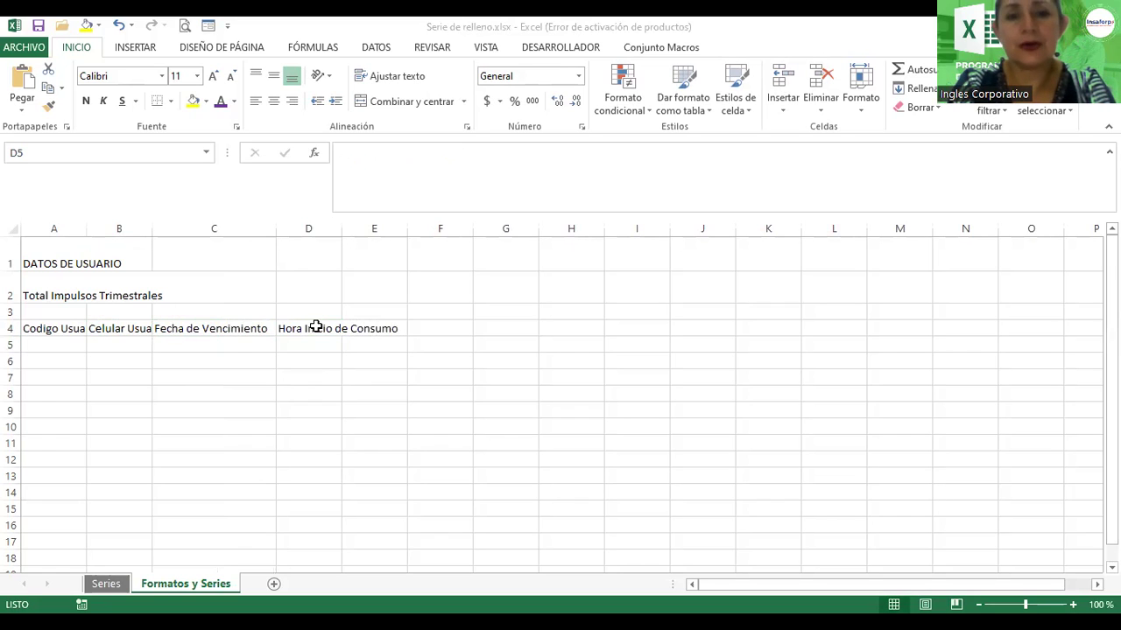
{"action": "left_click", "coordinate": [315, 326]}
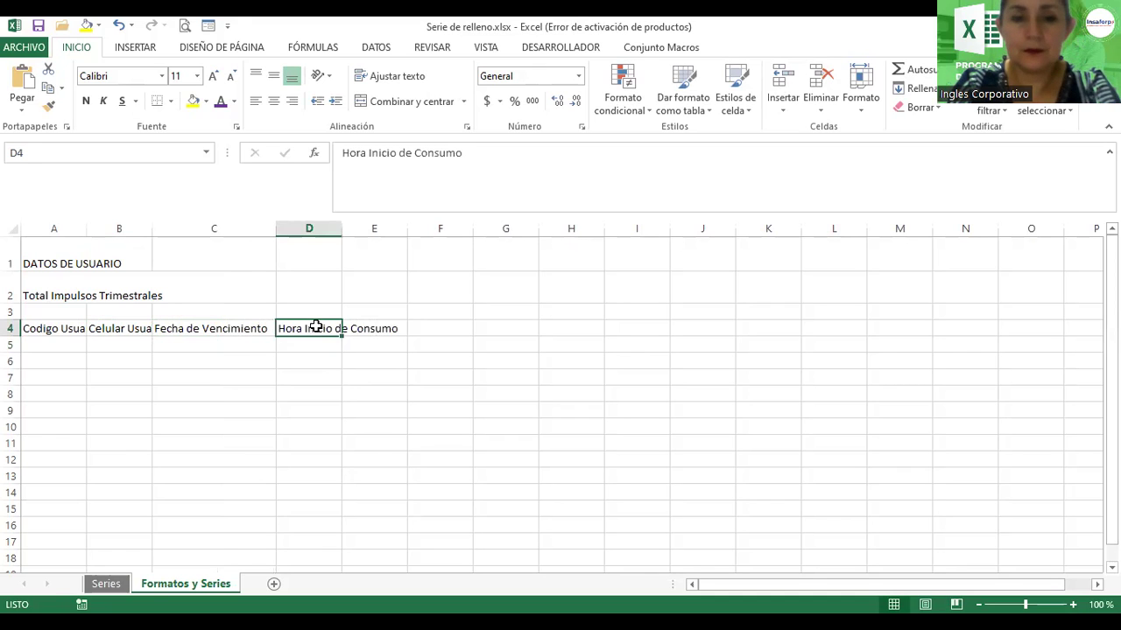
{"action": "key", "text": "Right"}
{"action": "type", "text": "Día de corte"}
{"action": "key", "text": "Return"}
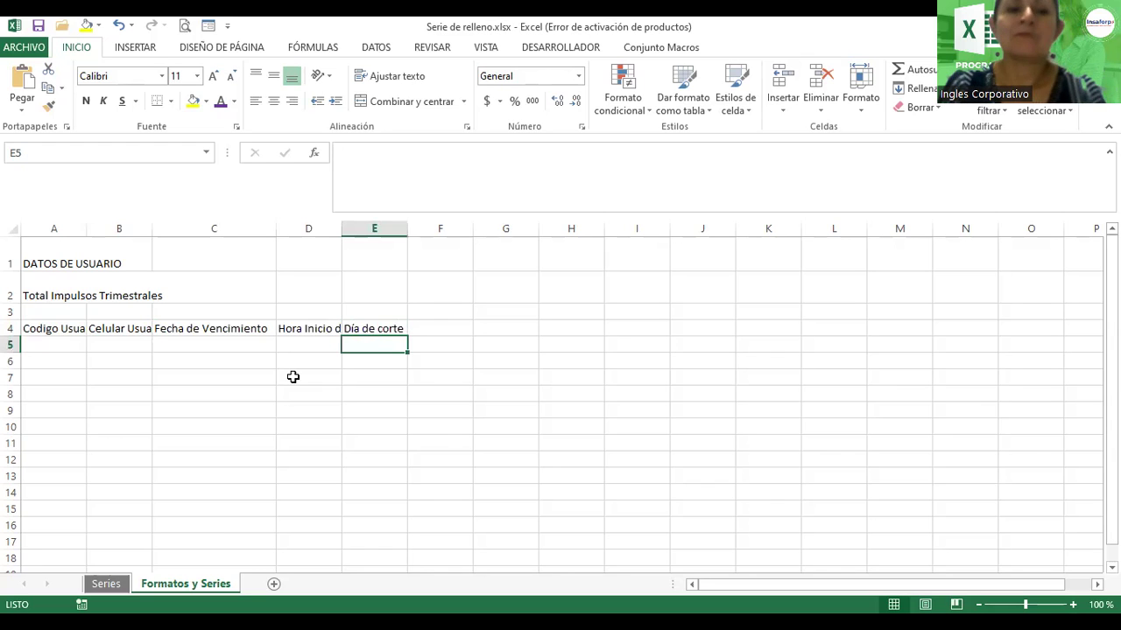
{"action": "left_click", "coordinate": [42, 329]}
- Format the A4:E4 headers wrapped, centred both ways, bold at 12 point
{"action": "left_click_drag", "start_coordinate": [43, 329], "coordinate": [365, 338]}
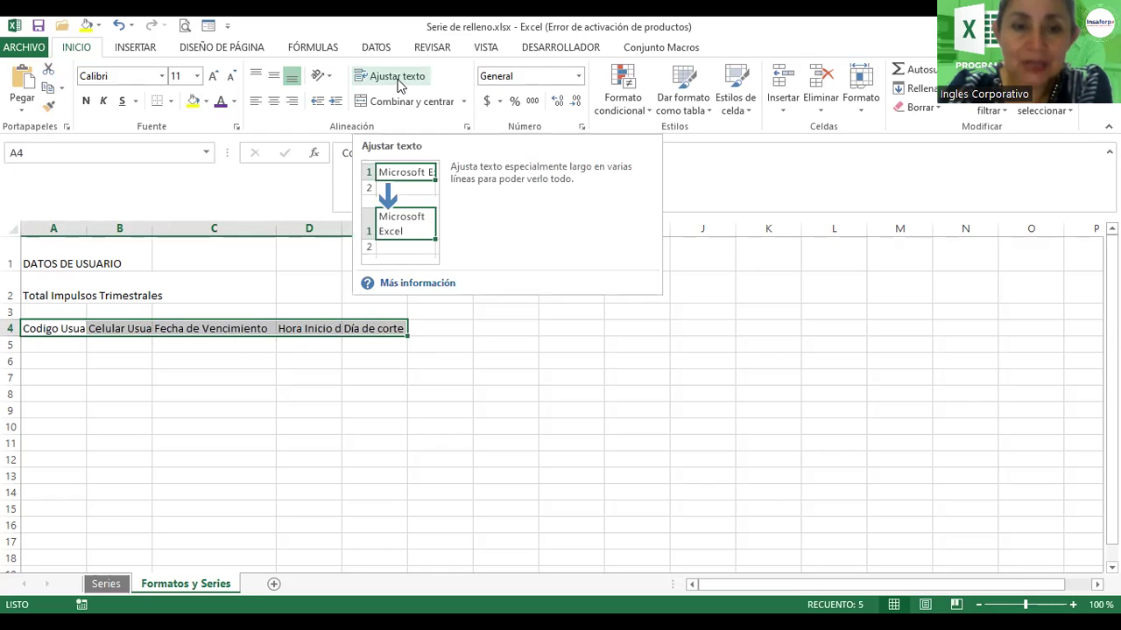
{"action": "left_click", "coordinate": [399, 81]}
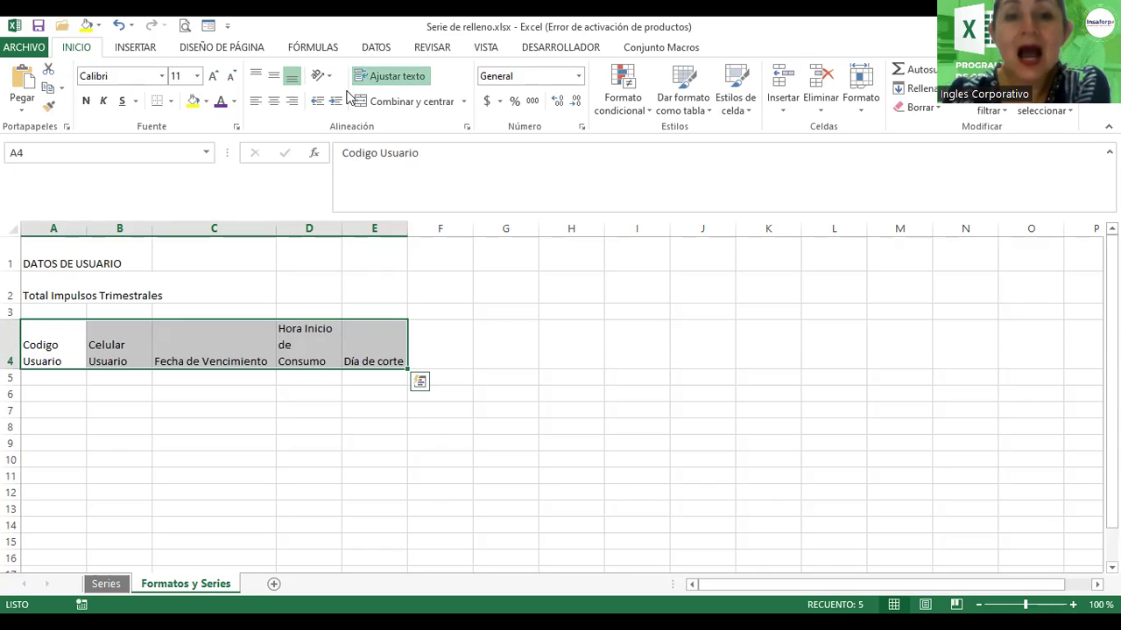
{"action": "left_click", "coordinate": [275, 102]}
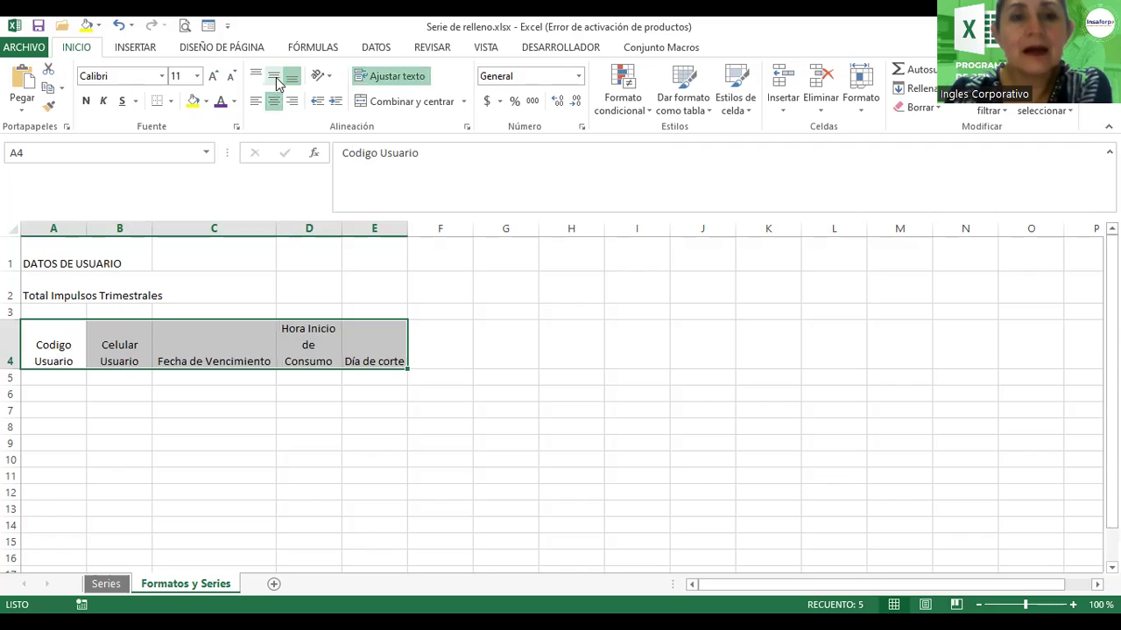
{"action": "left_click", "coordinate": [275, 80]}
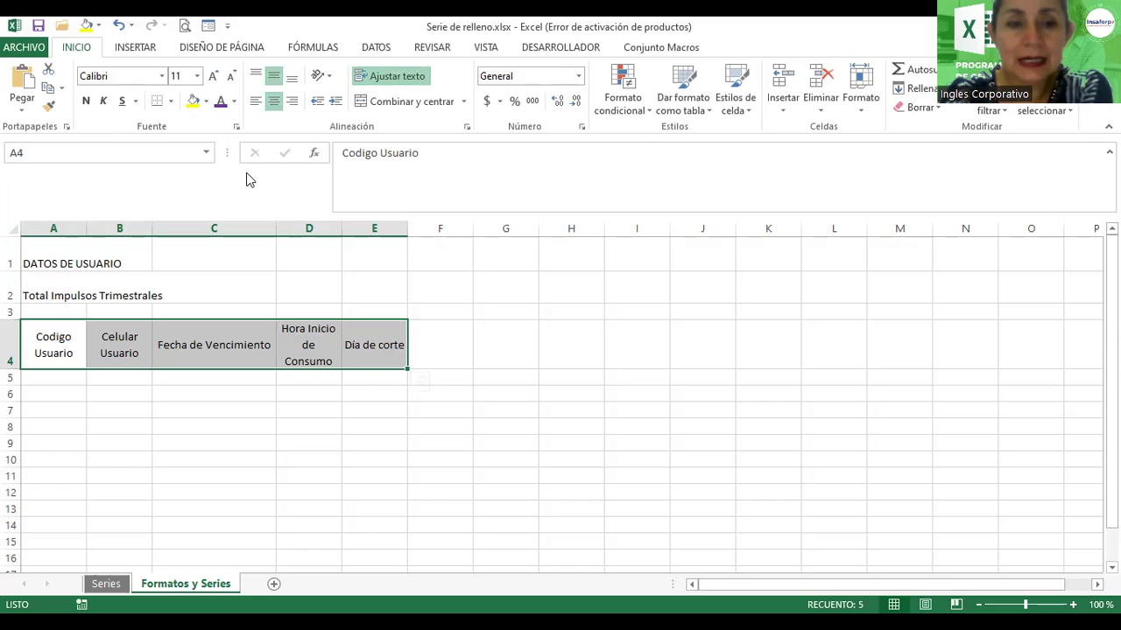
{"action": "left_click", "coordinate": [87, 102]}
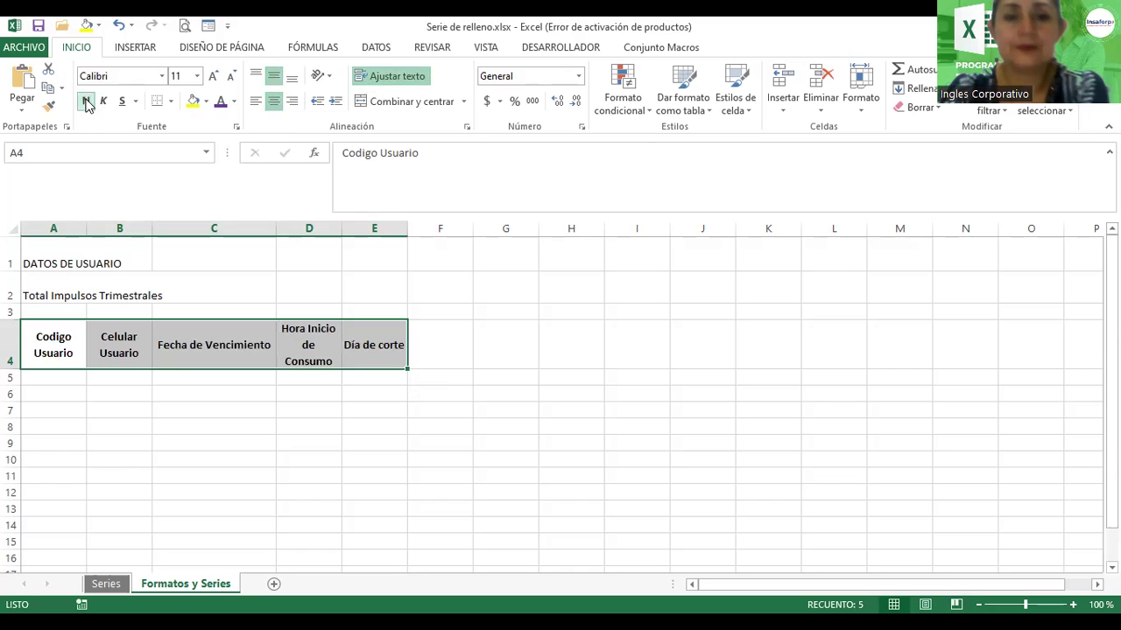
{"action": "left_click", "coordinate": [213, 81]}
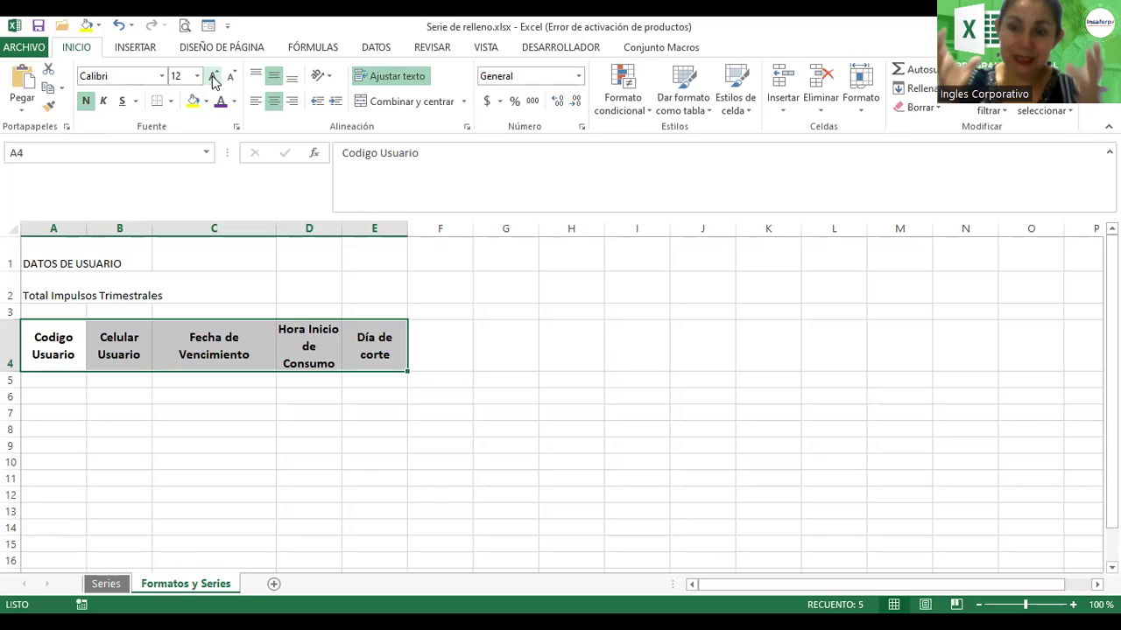
- Tilt the A4 and B4 headers to Ángulo ascendente and widen column C
{"action": "left_click", "coordinate": [444, 430]}
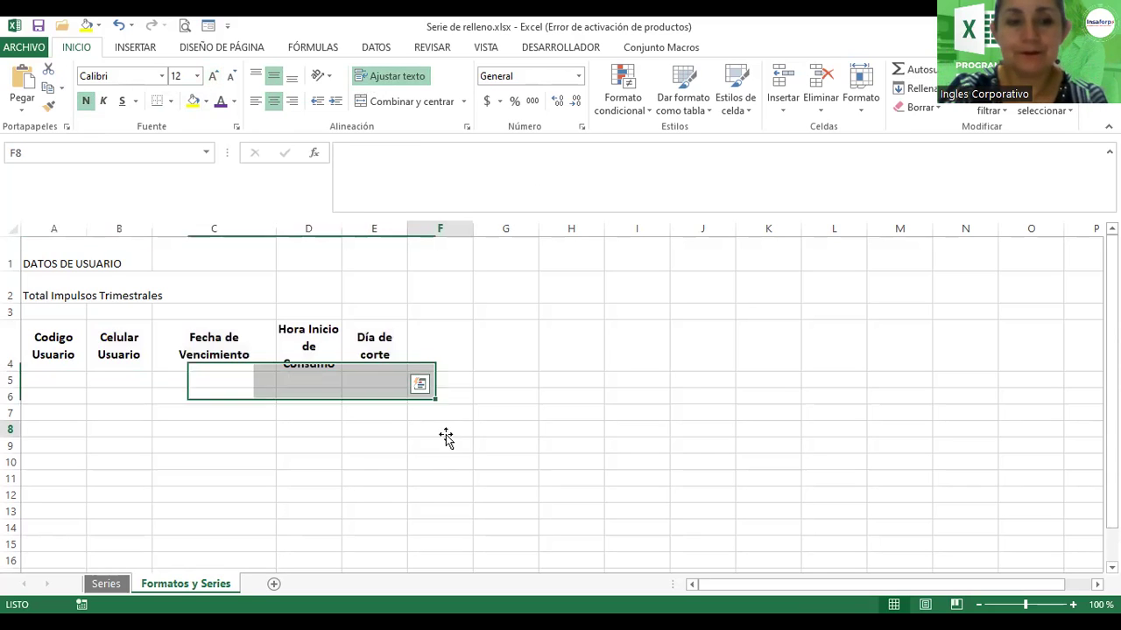
{"action": "left_click", "coordinate": [50, 341]}
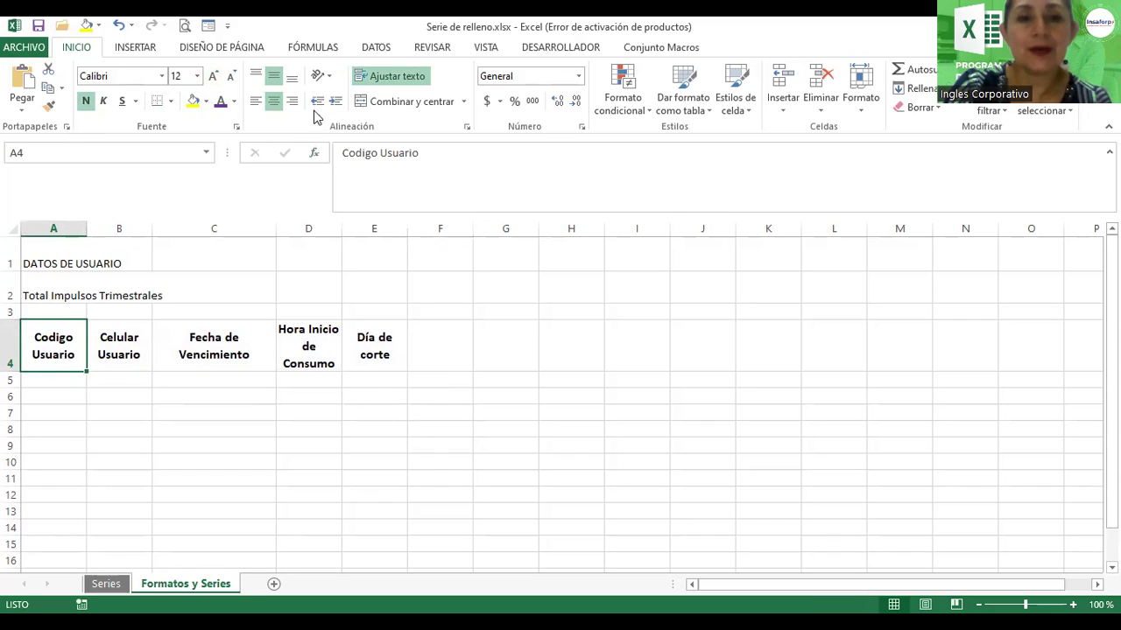
{"action": "left_click", "coordinate": [331, 79]}
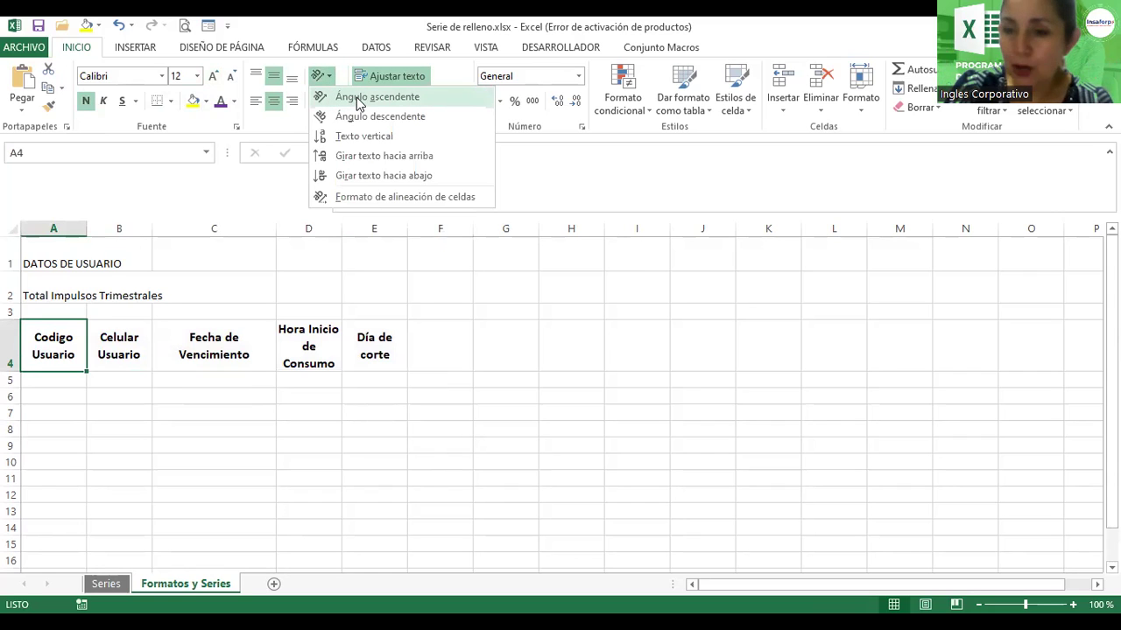
{"action": "left_click", "coordinate": [355, 96]}
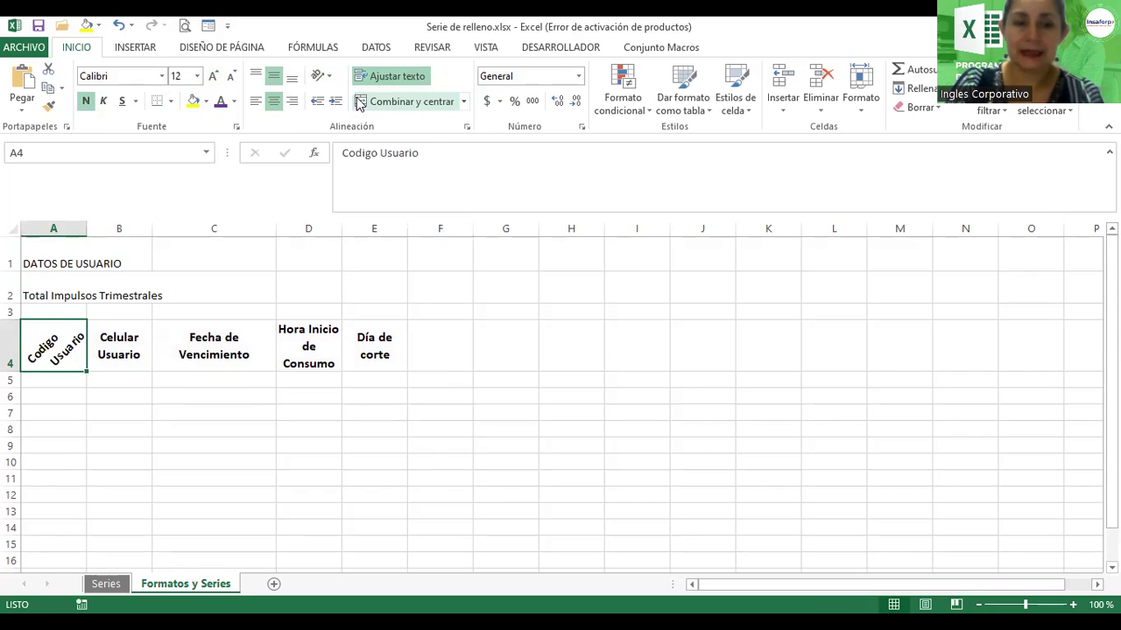
{"action": "key", "text": "Right"}
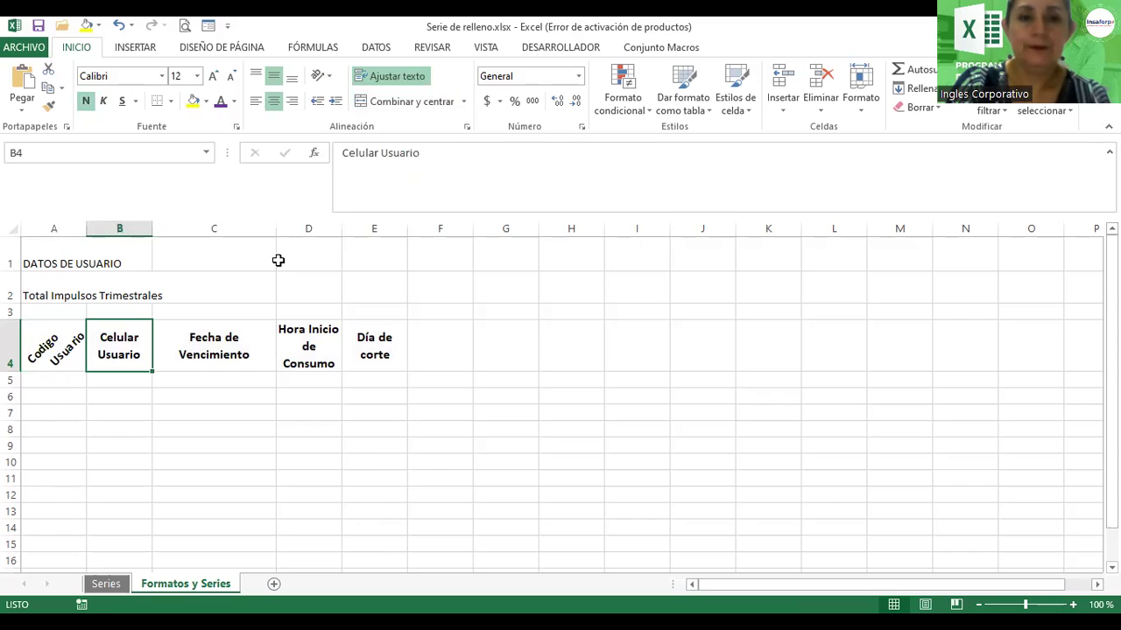
{"action": "left_click", "coordinate": [329, 79]}
{"action": "left_click", "coordinate": [341, 101]}
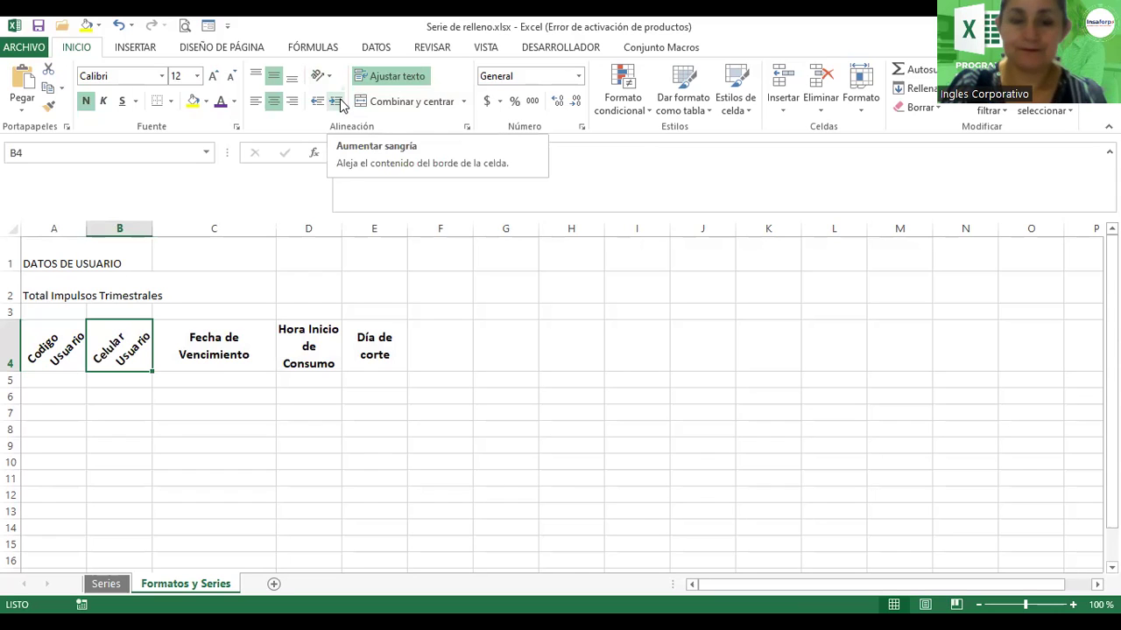
{"action": "left_click_drag", "start_coordinate": [275, 229], "coordinate": [331, 229]}
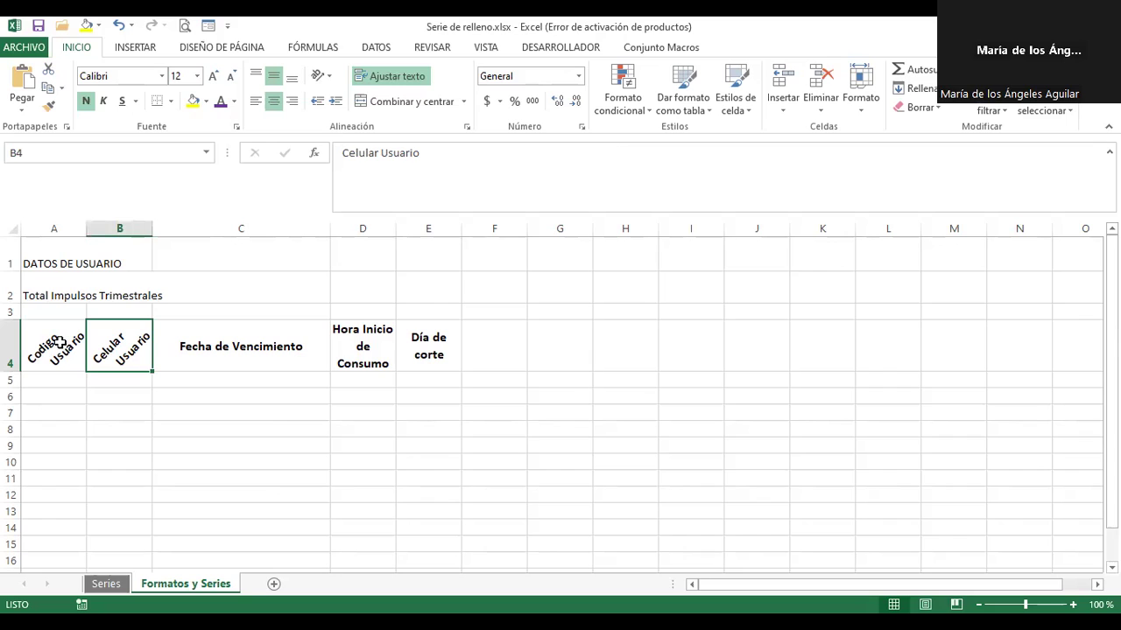
- Select the two diagonal headers in A4:B4
{"action": "left_click_drag", "start_coordinate": [60, 349], "coordinate": [127, 340]}
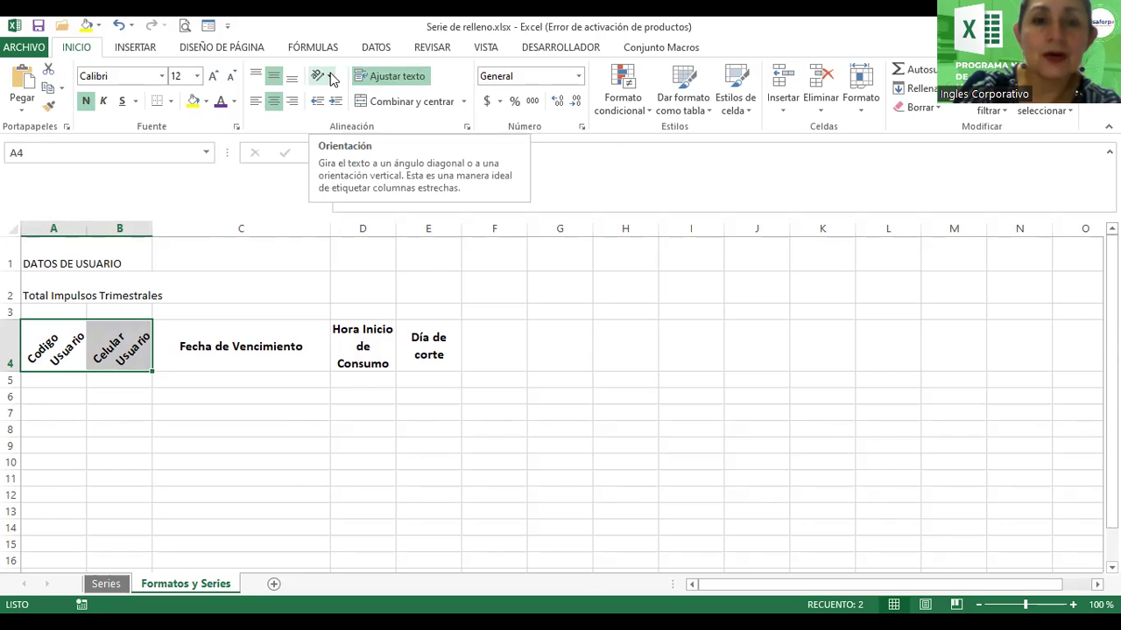
{"action": "left_click", "coordinate": [329, 77]}
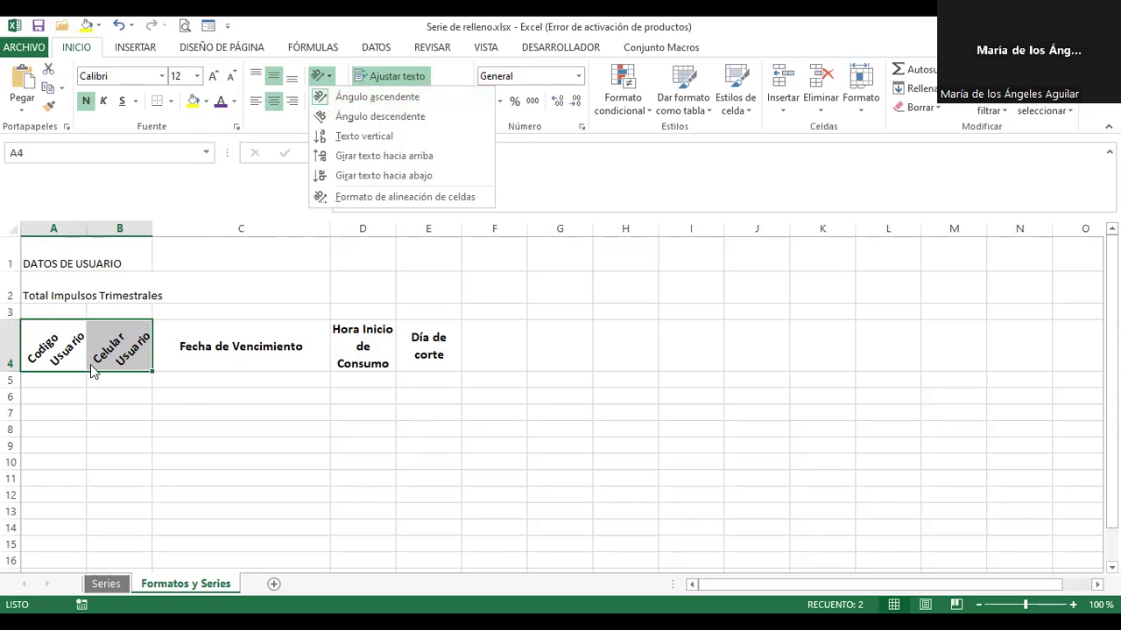
{"action": "left_click_drag", "start_coordinate": [77, 352], "coordinate": [408, 361]}
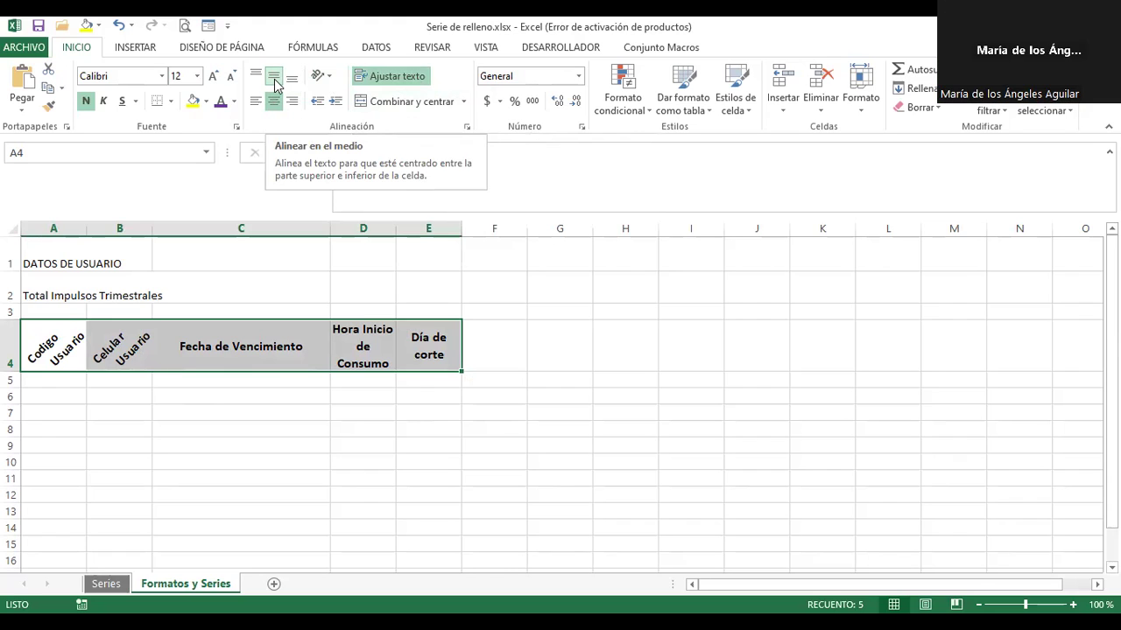
{"action": "left_click", "coordinate": [625, 375]}
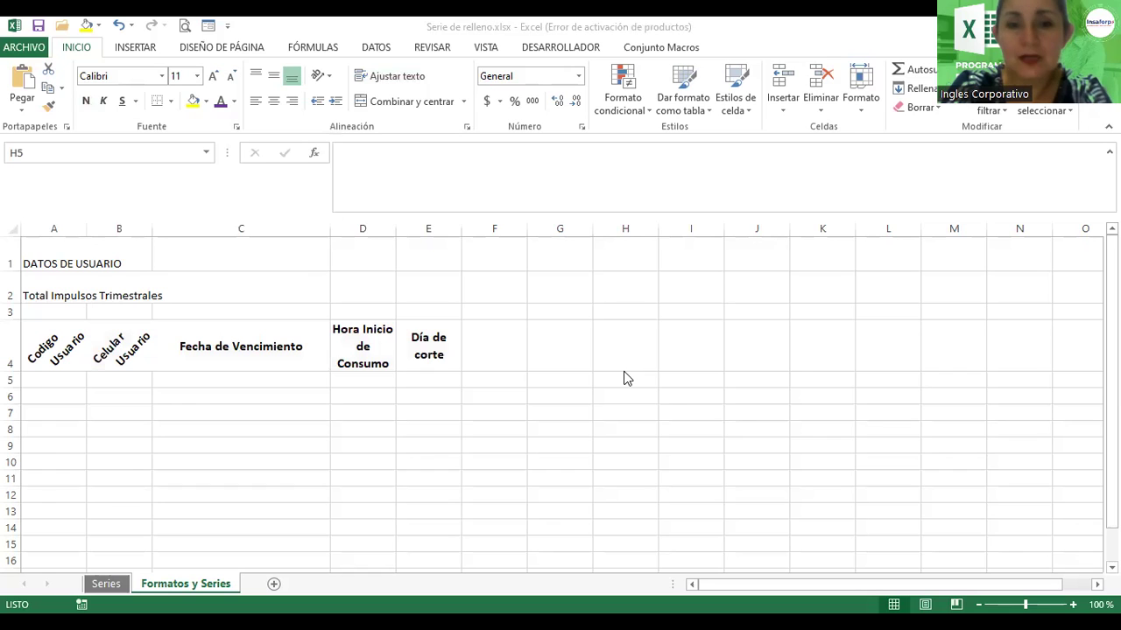
- Enter Impulsos por mes in F3 and Enero in F4
{"action": "left_click", "coordinate": [485, 313]}
{"action": "type", "text": "Impulsos por mes"}
{"action": "key", "text": "Return"}
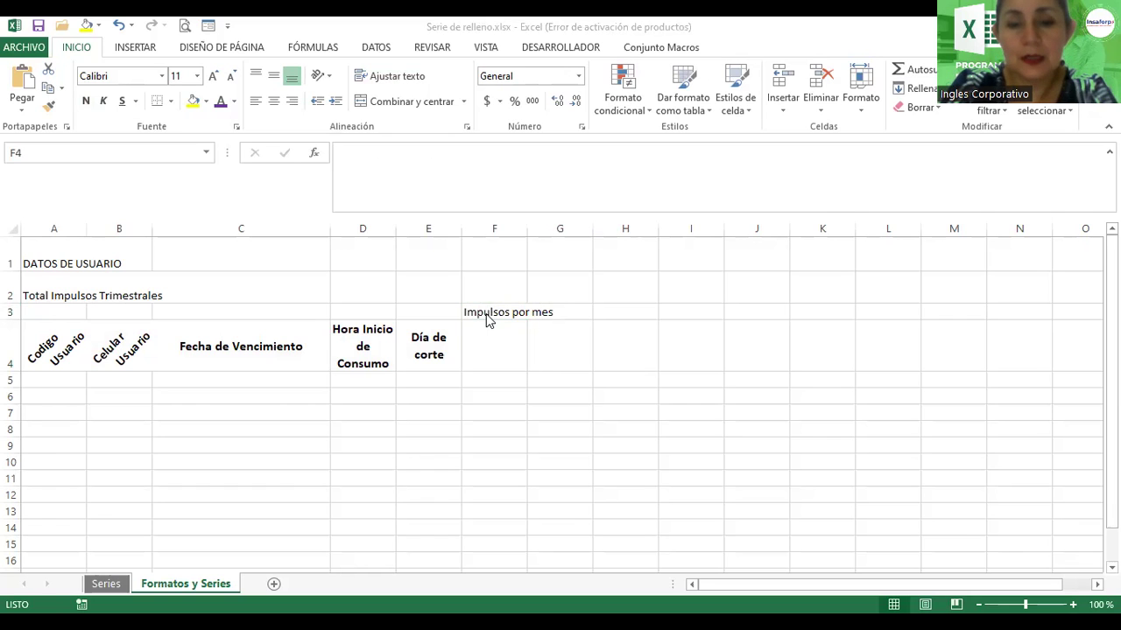
{"action": "left_click", "coordinate": [525, 360]}
{"action": "type", "text": "Enero"}
{"action": "key", "text": "Return"}
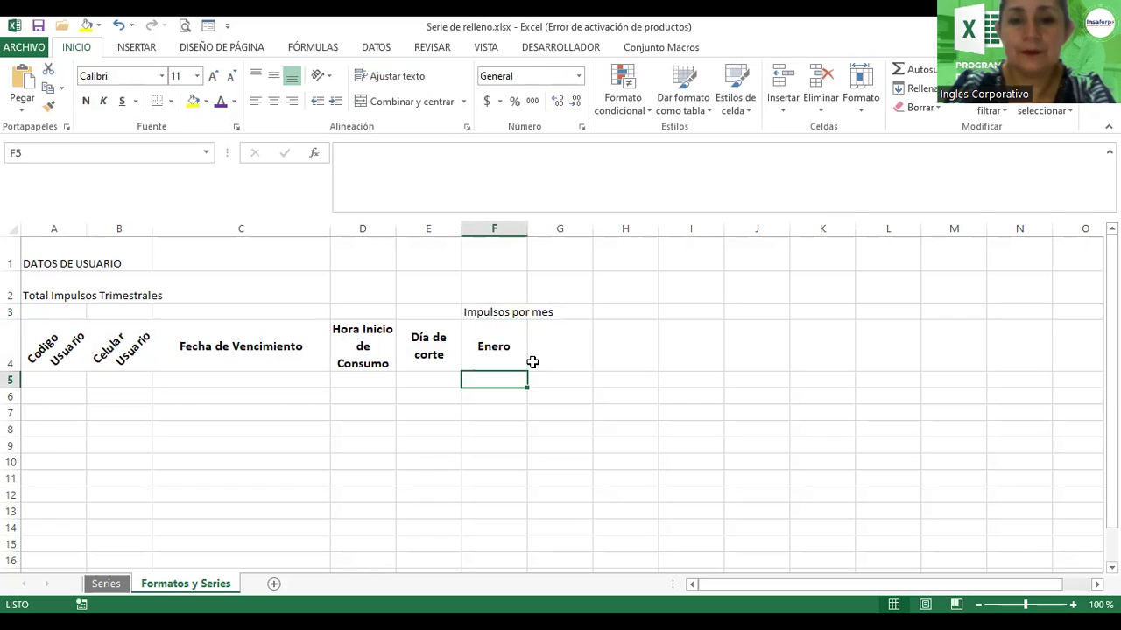
- Extend Enero into Febrero and Marzo across F4:H4 with the fill handle
{"action": "left_click", "coordinate": [508, 343]}
{"action": "left_click_drag", "start_coordinate": [527, 373], "coordinate": [585, 372]}
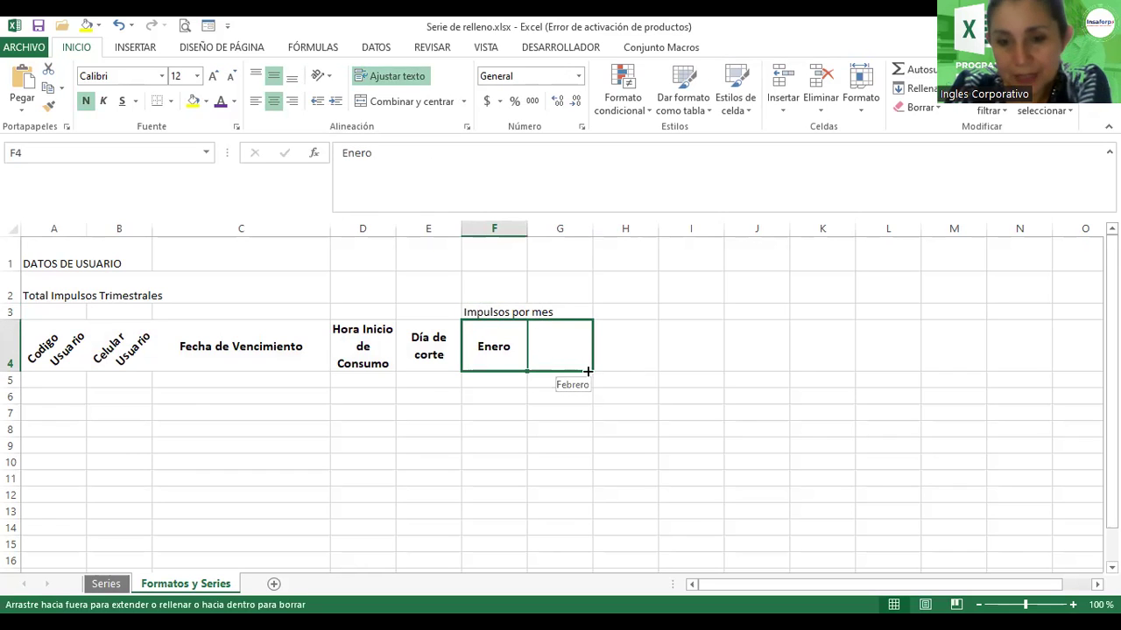
{"action": "left_click_drag", "start_coordinate": [588, 372], "coordinate": [643, 362]}
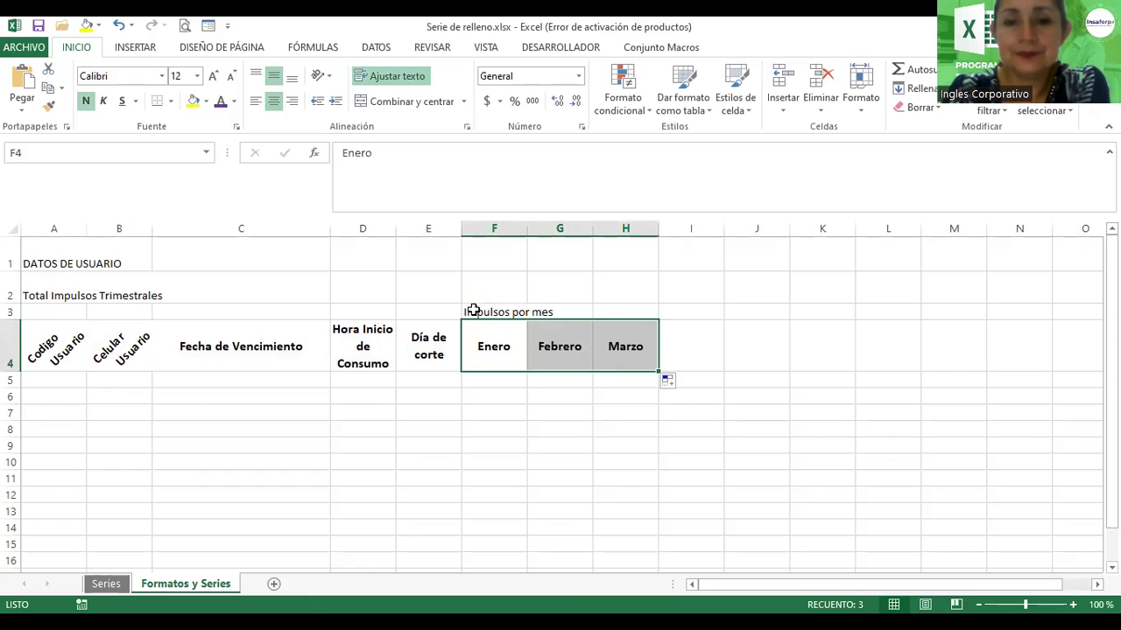
{"action": "left_click", "coordinate": [474, 311]}
{"action": "left_click_drag", "start_coordinate": [486, 310], "coordinate": [611, 312]}
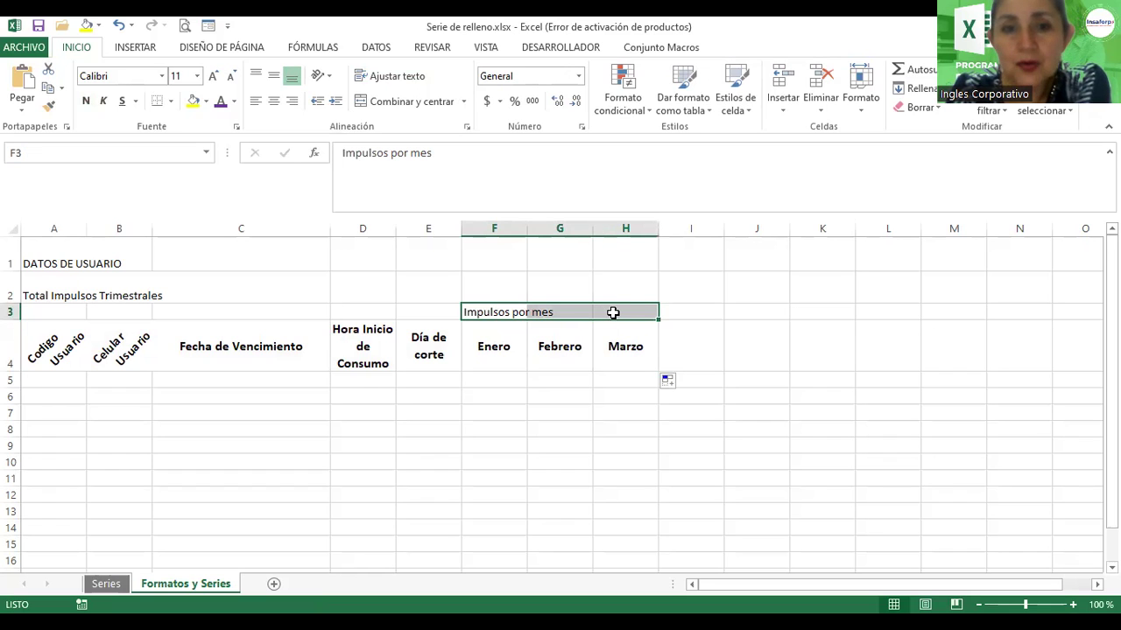
- Merge Impulsos por mes across F3:H3 in bold italic 14 point with a thick box border
{"action": "left_click", "coordinate": [405, 103]}
{"action": "left_click", "coordinate": [86, 102]}
{"action": "left_click", "coordinate": [102, 101]}
{"action": "left_click", "coordinate": [214, 77]}
{"action": "left_click", "coordinate": [214, 77]}
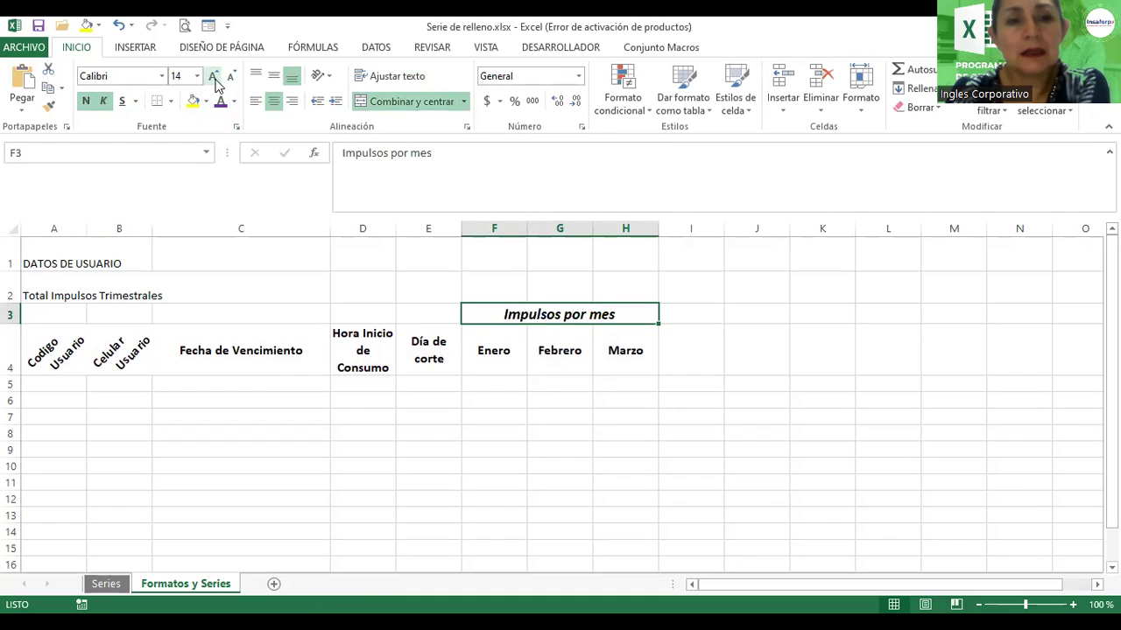
{"action": "left_click", "coordinate": [172, 102]}
{"action": "left_click", "coordinate": [190, 280]}
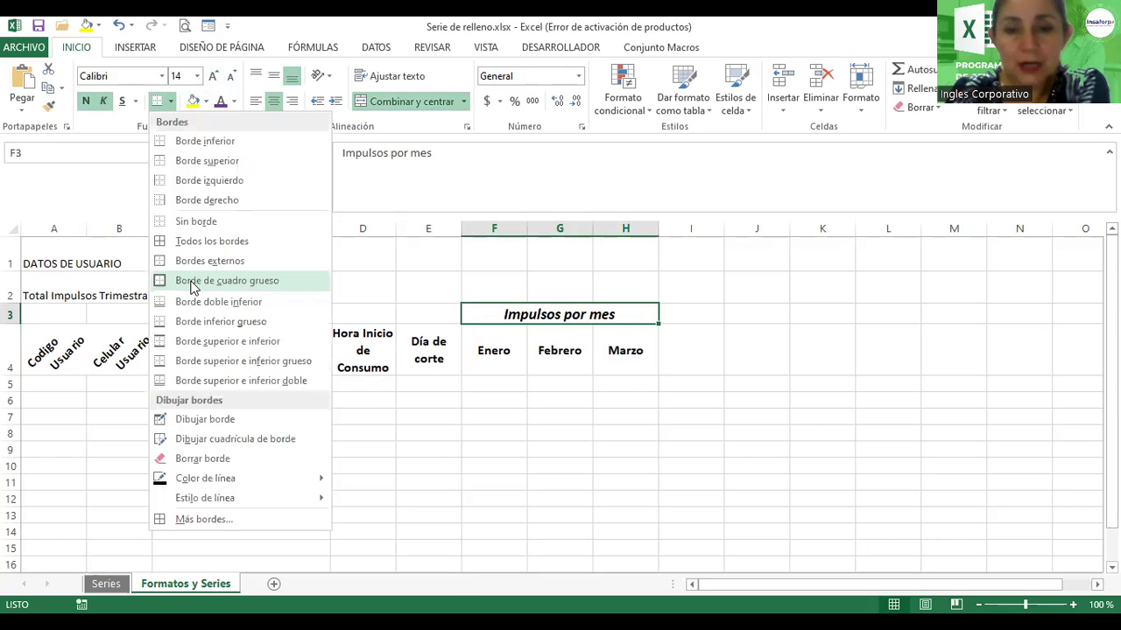
{"action": "left_click", "coordinate": [764, 359]}
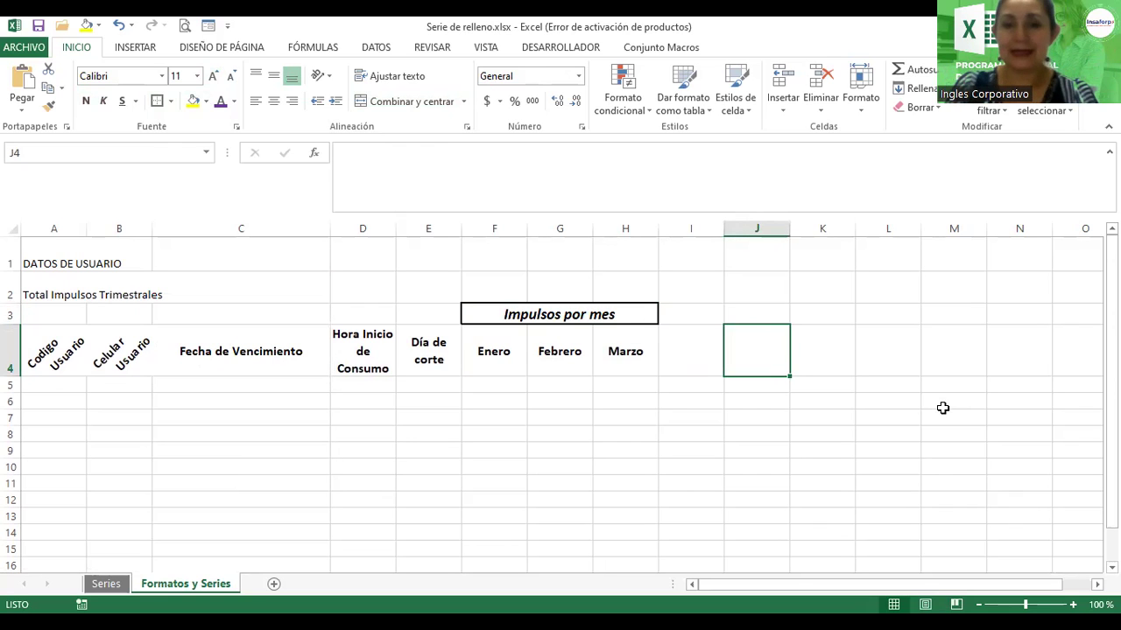
- Refill the month headers Enero through Marzo across F4:H4
{"action": "left_click", "coordinate": [506, 346]}
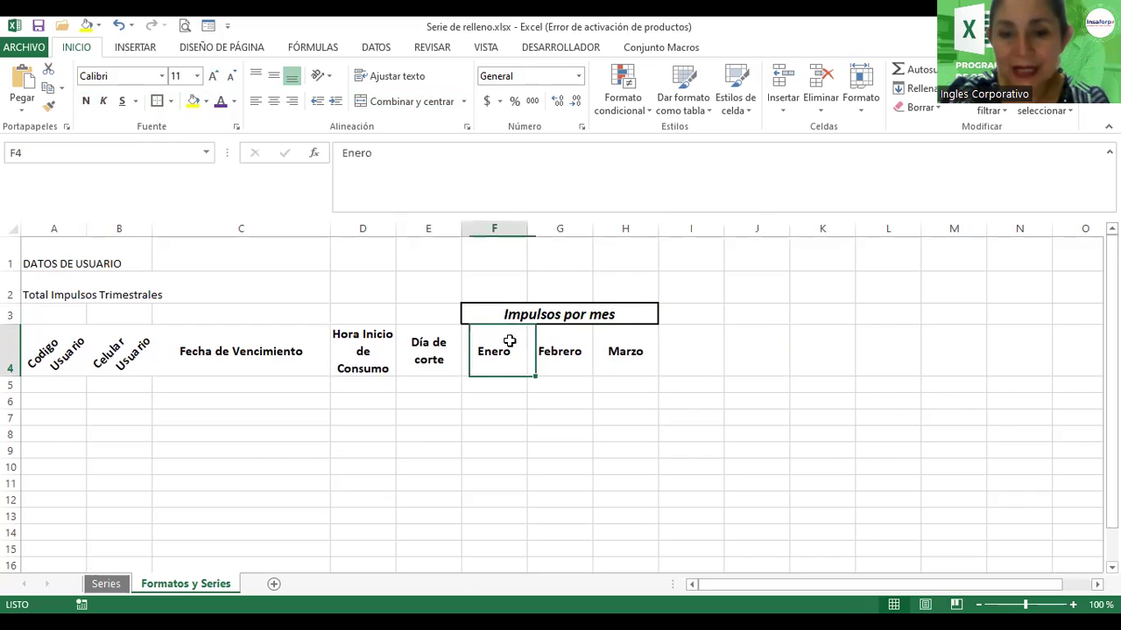
{"action": "mouse_move", "coordinate": [529, 374]}
{"action": "left_mouse_down"}
{"action": "mouse_move", "coordinate": [621, 372]}
{"action": "mouse_move", "coordinate": [652, 392]}
{"action": "left_mouse_up"}
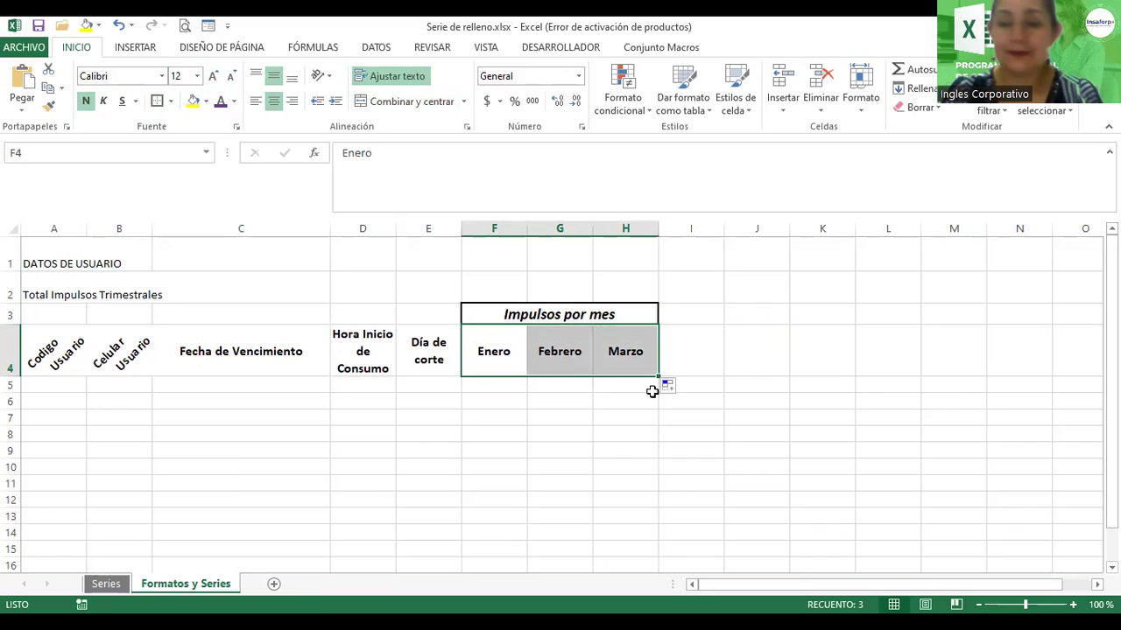
{"action": "left_click", "coordinate": [691, 350]}
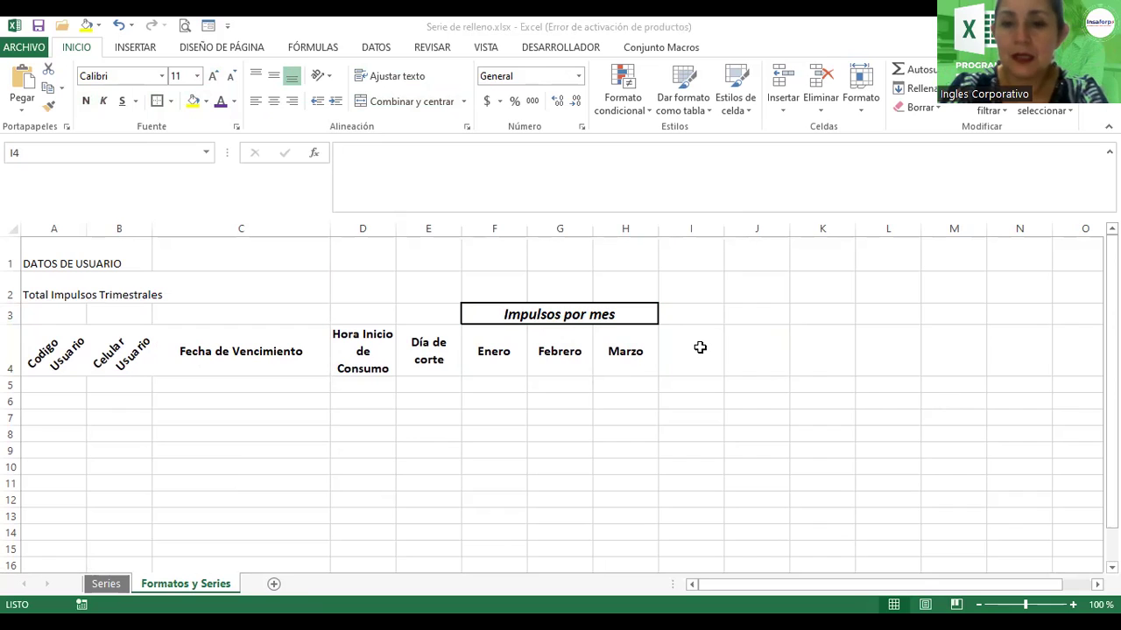
- Enter Impulsos Trimestrales in I3, wrap it, and merge and centre I3:I4
{"action": "key", "text": "Up"}
{"action": "type", "text": "Impul"}
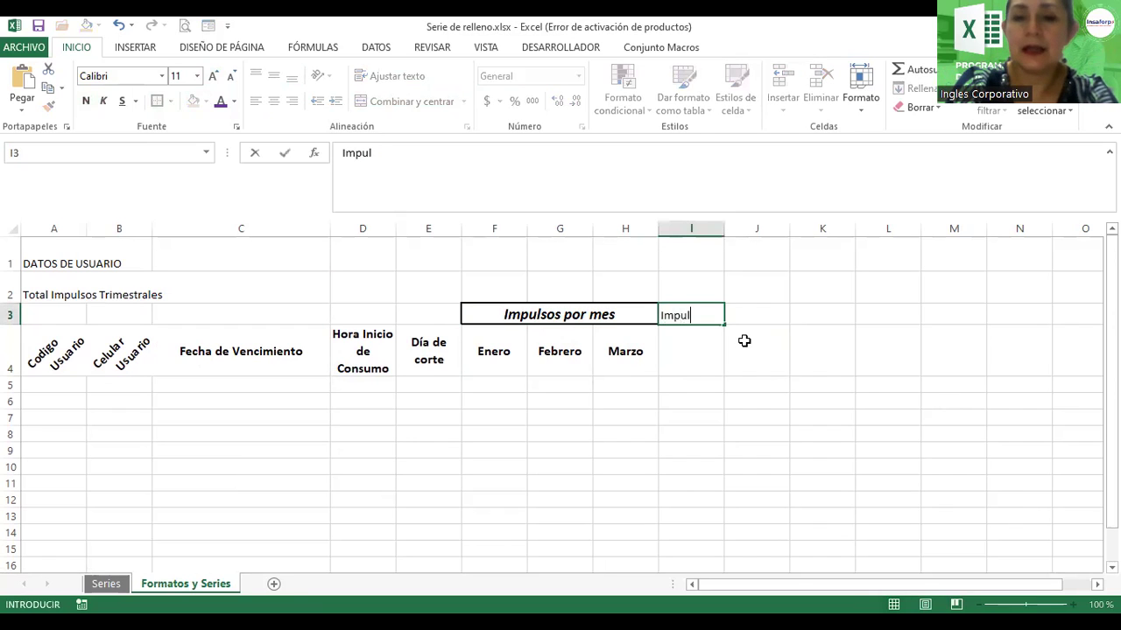
{"action": "type", "text": "sos Trimestrae"}
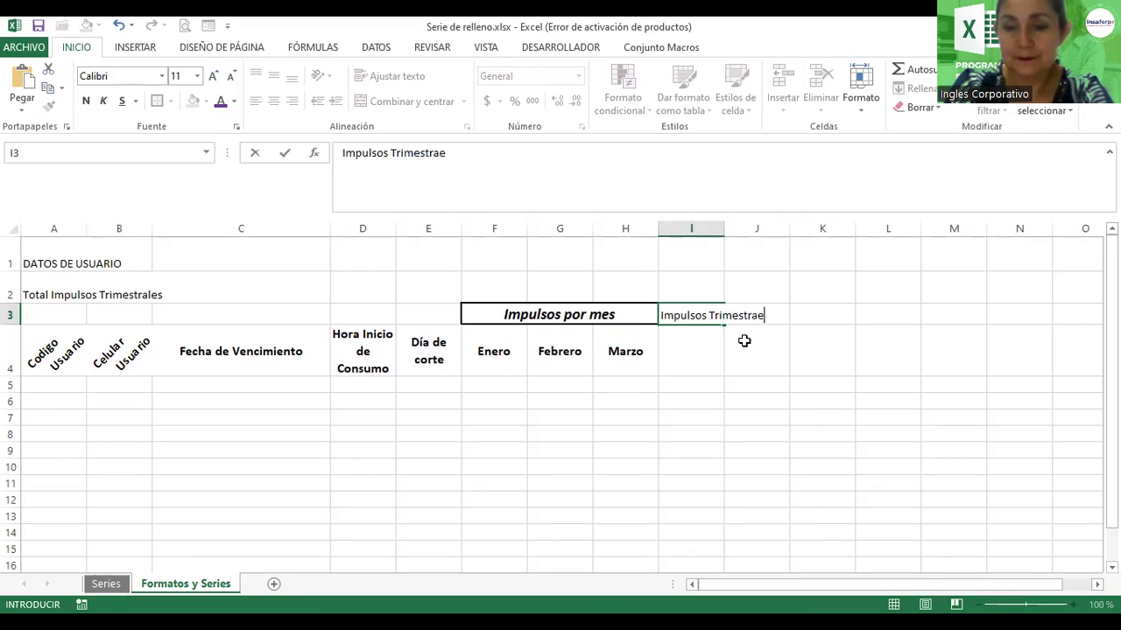
{"action": "key", "text": "BackSpace"}
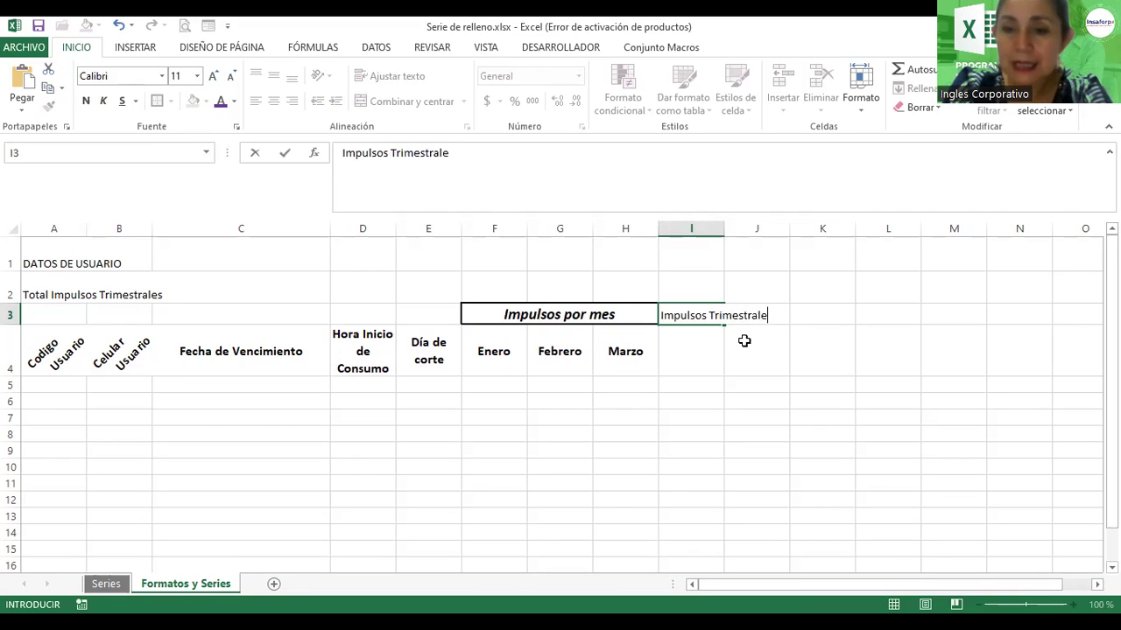
{"action": "type", "text": "s"}
{"action": "key", "text": "Return"}
{"action": "left_click", "coordinate": [698, 313]}
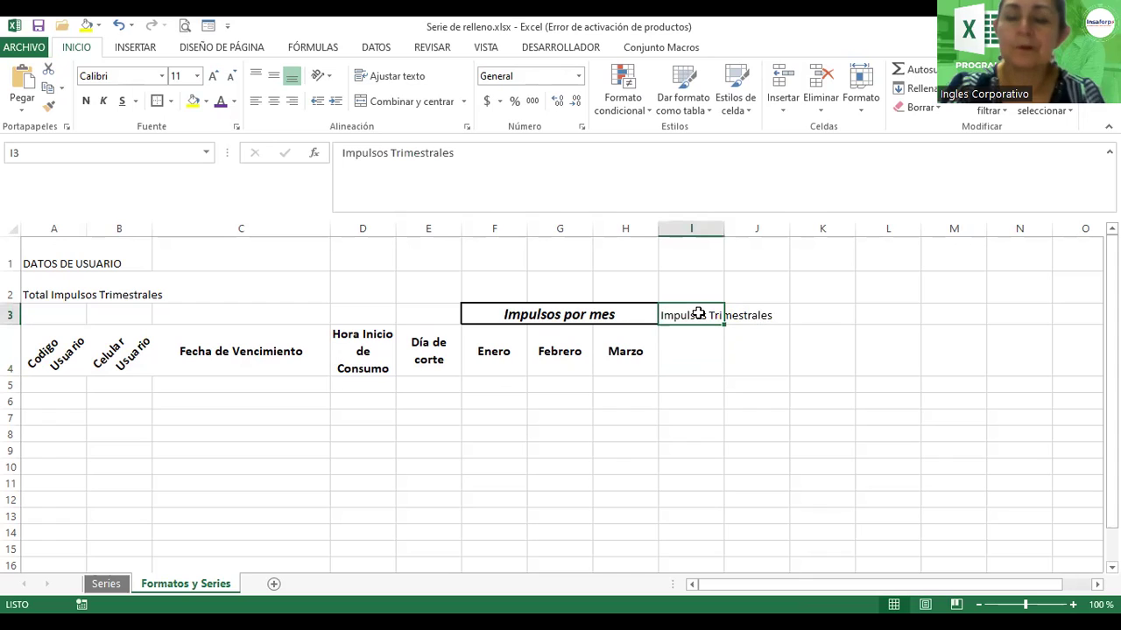
{"action": "left_click", "coordinate": [396, 77]}
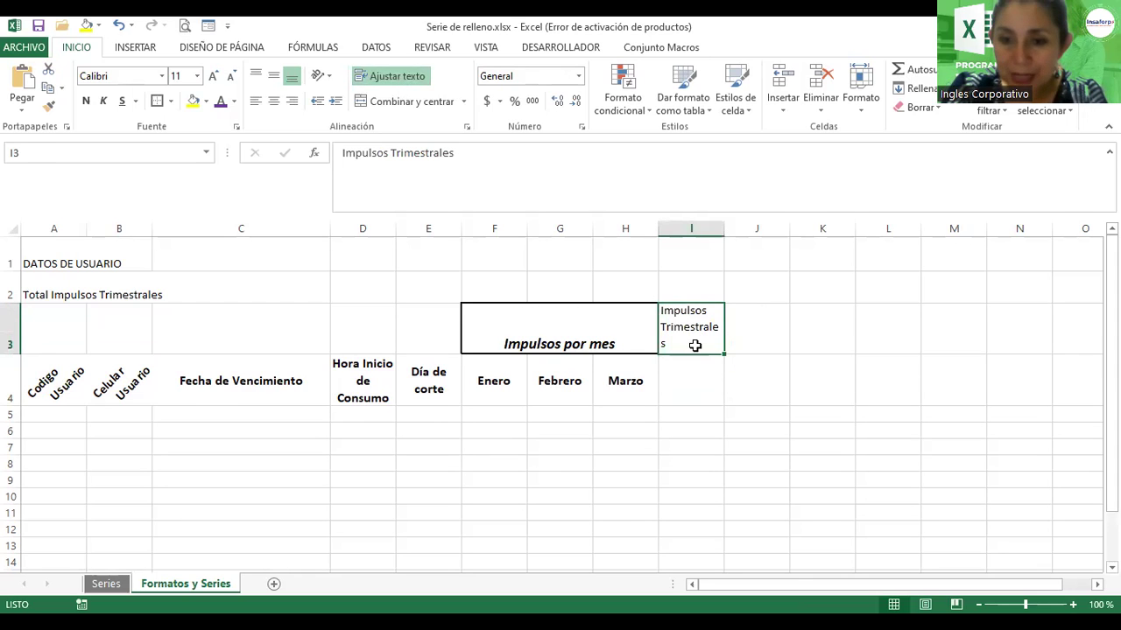
{"action": "left_click_drag", "start_coordinate": [695, 346], "coordinate": [695, 380]}
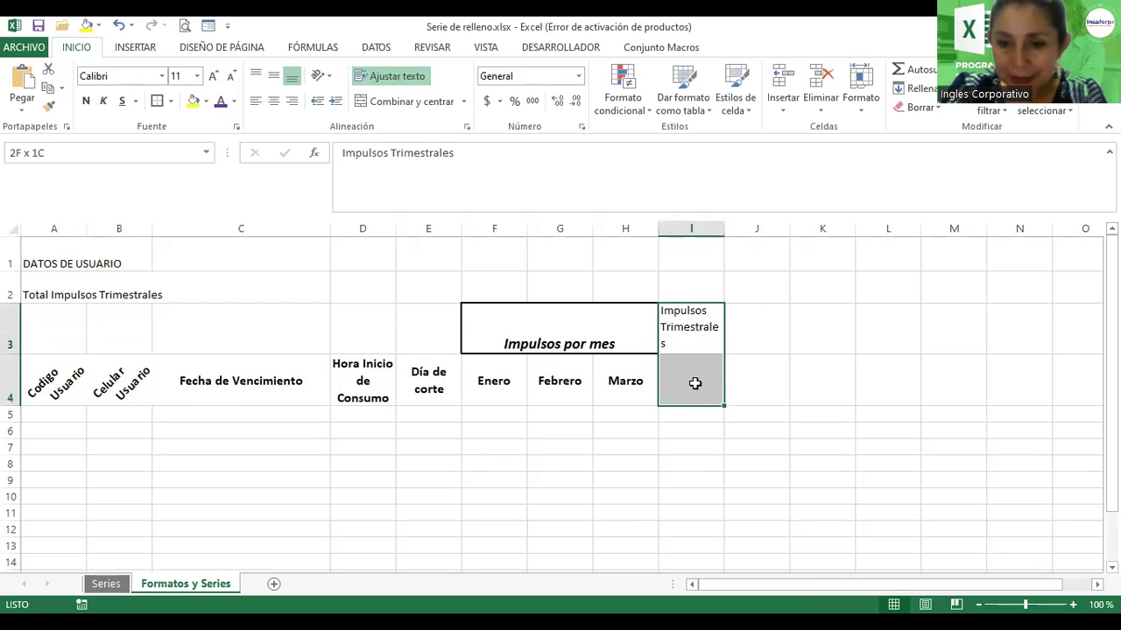
{"action": "left_click", "coordinate": [408, 101]}
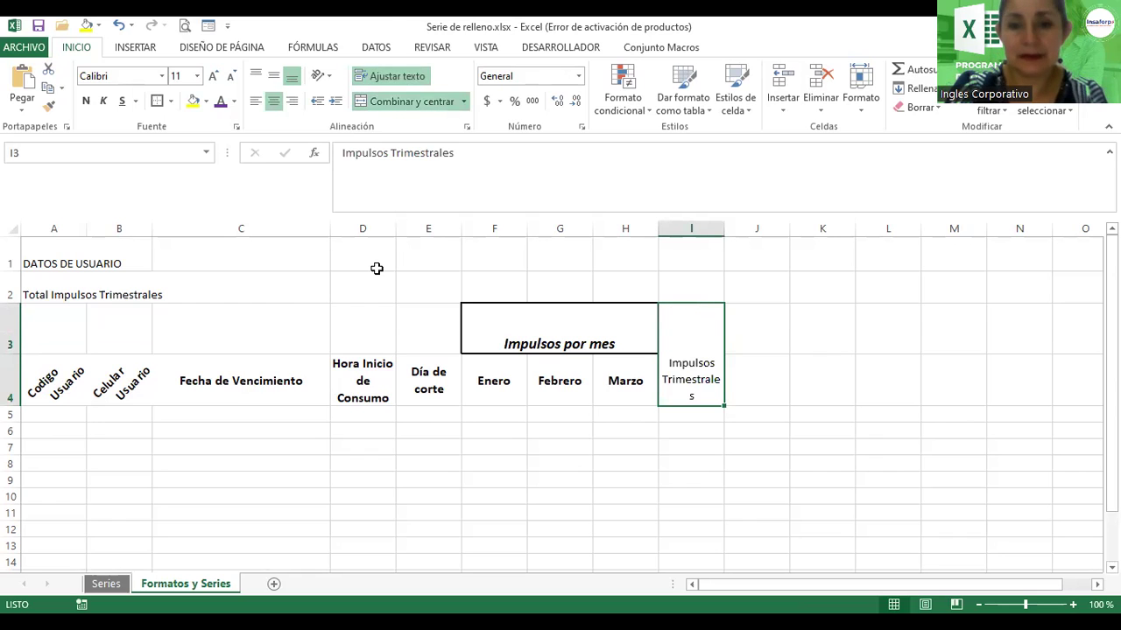
- Shorten row 3, widen column I, and make Impulsos Trimestrales middle-aligned and bold
{"action": "left_click_drag", "start_coordinate": [13, 354], "coordinate": [15, 330]}
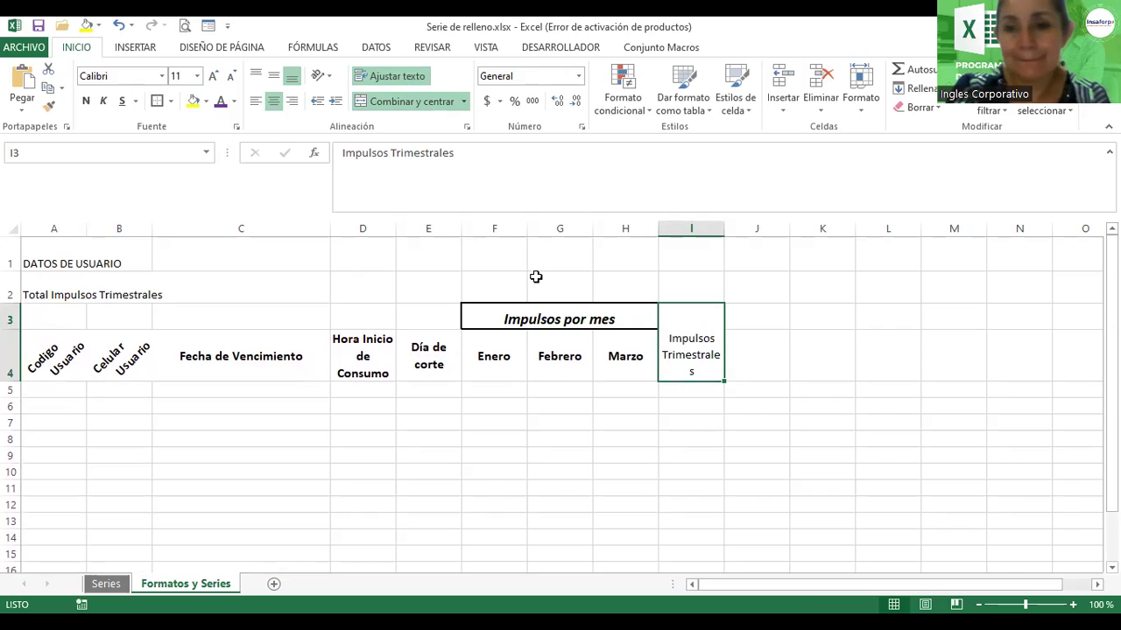
{"action": "key", "text": "alt+h"}
{"action": "key", "text": "o"}
{"action": "key", "text": "i"}
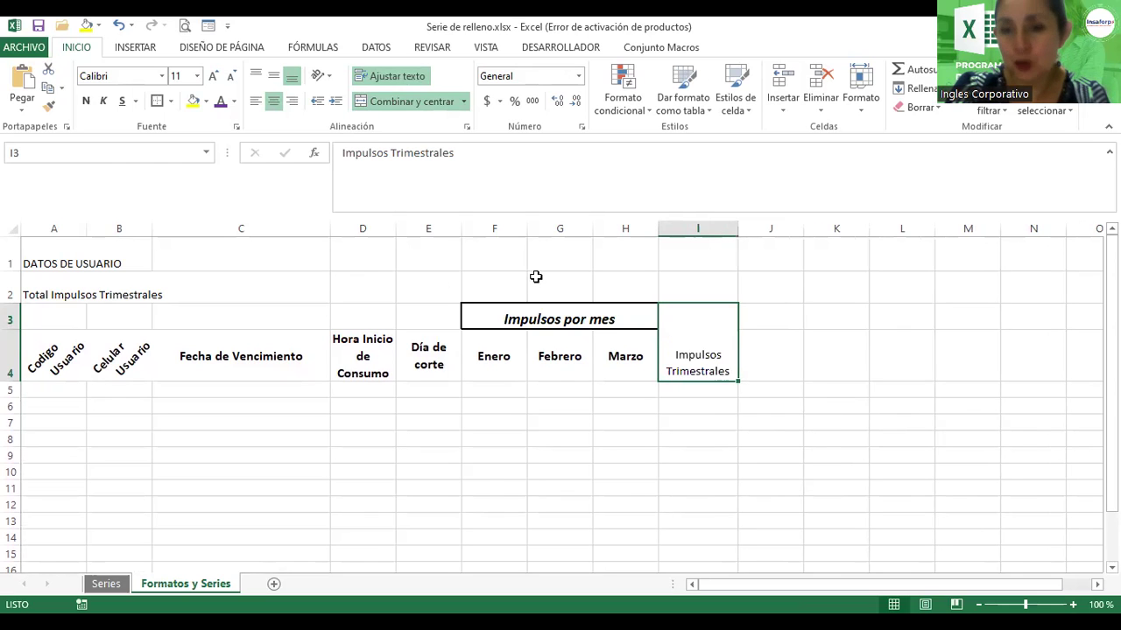
{"action": "left_click_drag", "start_coordinate": [738, 228], "coordinate": [741, 228]}
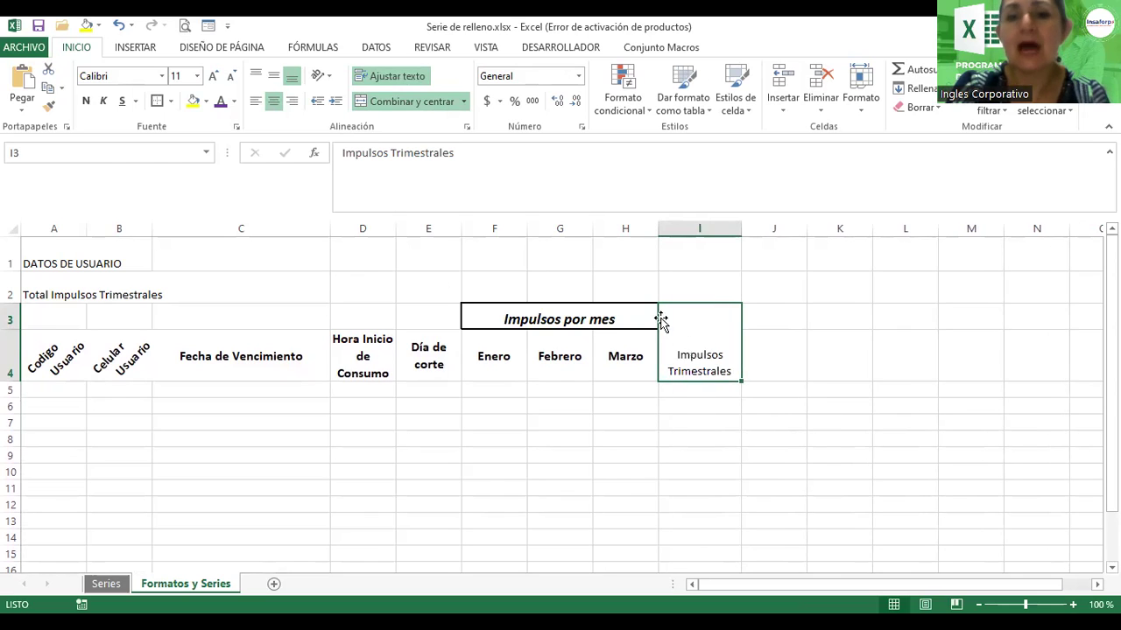
{"action": "left_click", "coordinate": [274, 78]}
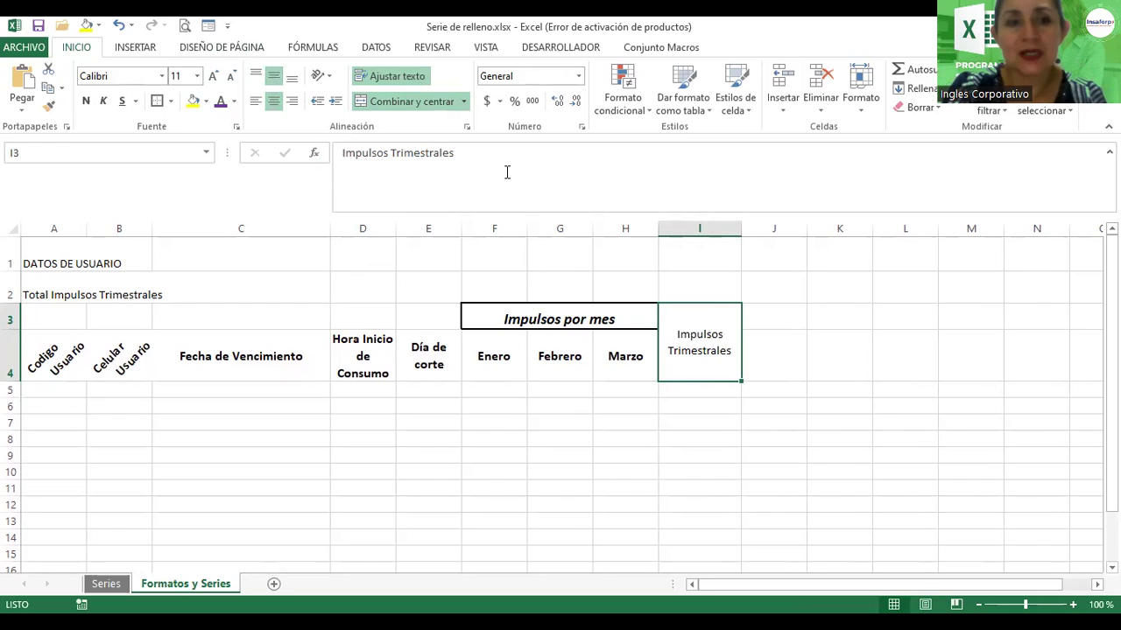
{"action": "left_click", "coordinate": [85, 102]}
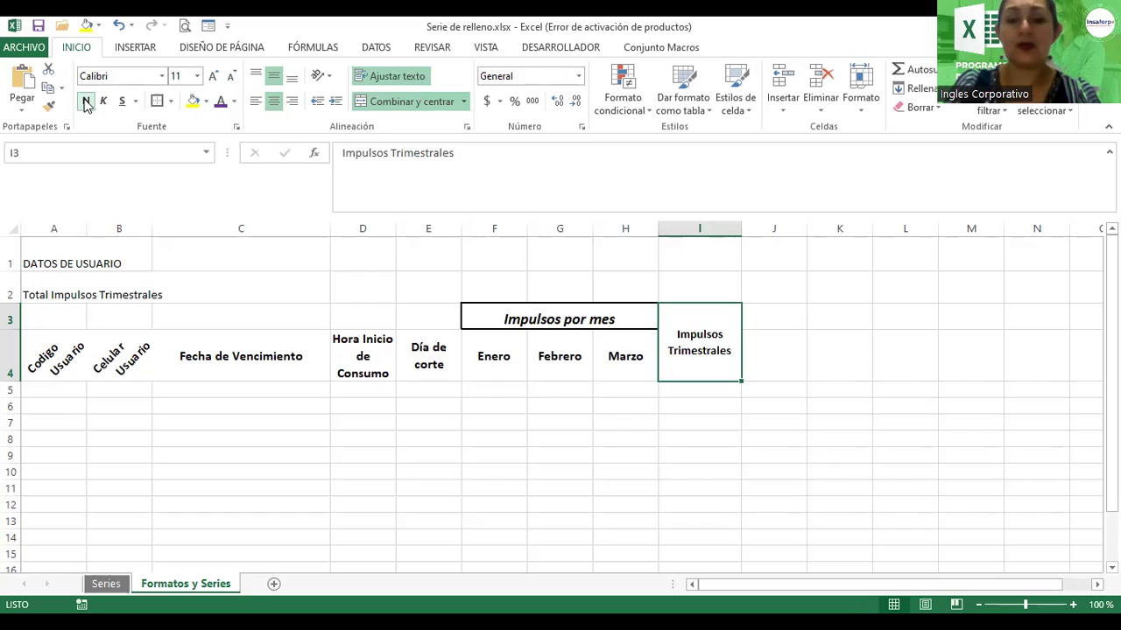
- Merge rows 3–4 for each header in columns A through E, widening column A slightly
{"action": "left_click", "coordinate": [63, 352]}
{"action": "left_click_drag", "start_coordinate": [63, 351], "coordinate": [61, 321]}
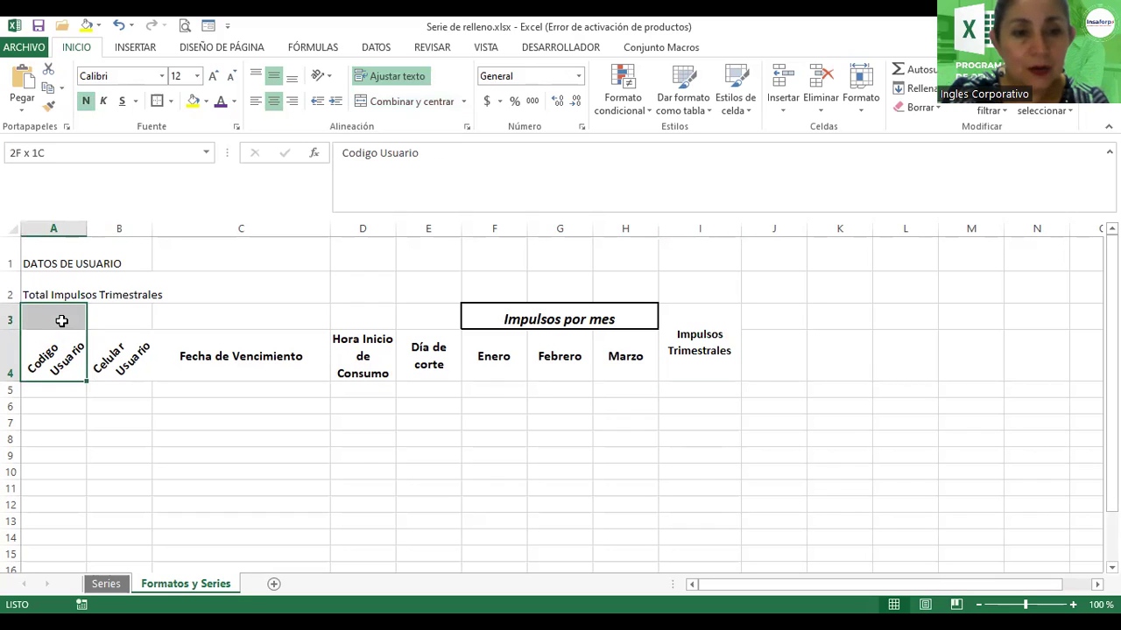
{"action": "left_click", "coordinate": [403, 102]}
{"action": "left_click_drag", "start_coordinate": [129, 361], "coordinate": [131, 318]}
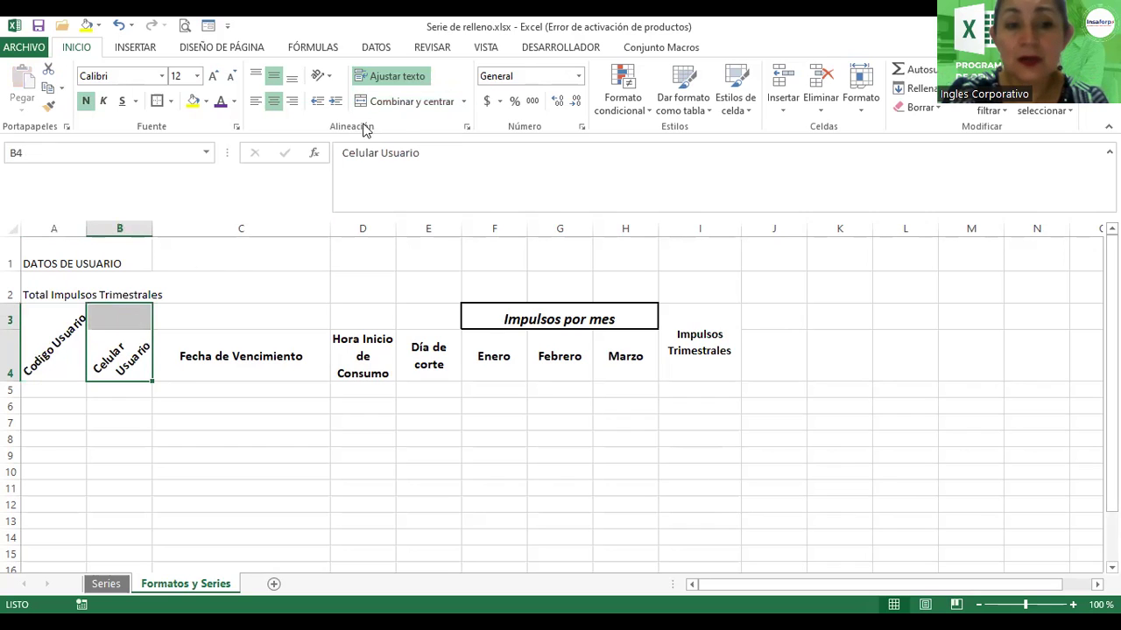
{"action": "left_click", "coordinate": [386, 110]}
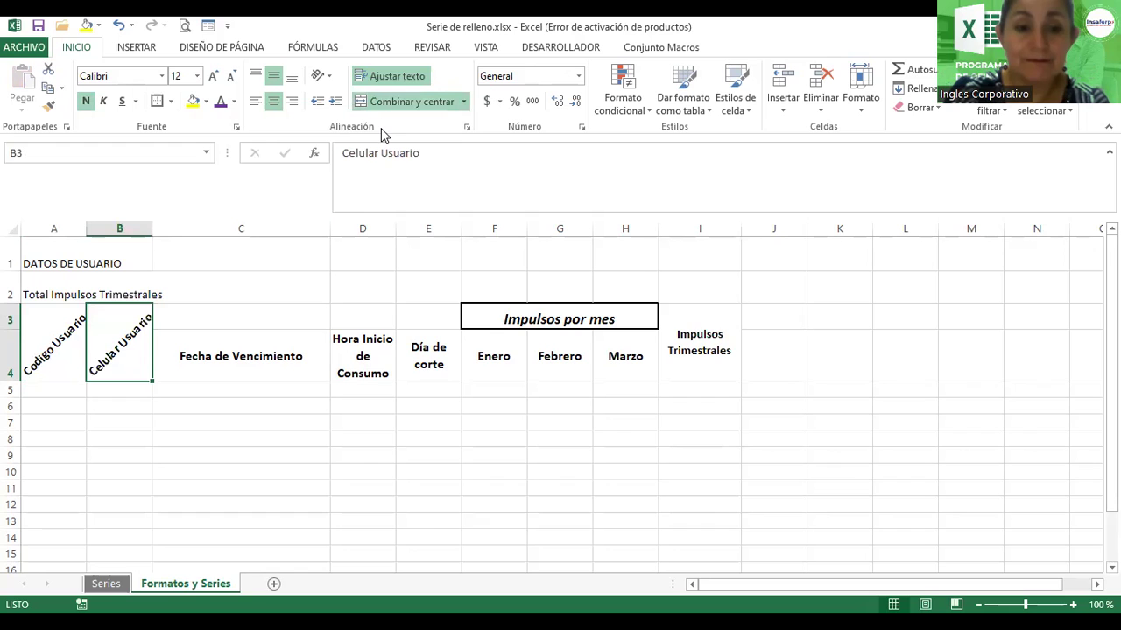
{"action": "left_click", "coordinate": [288, 365]}
{"action": "left_click_drag", "start_coordinate": [288, 365], "coordinate": [288, 327]}
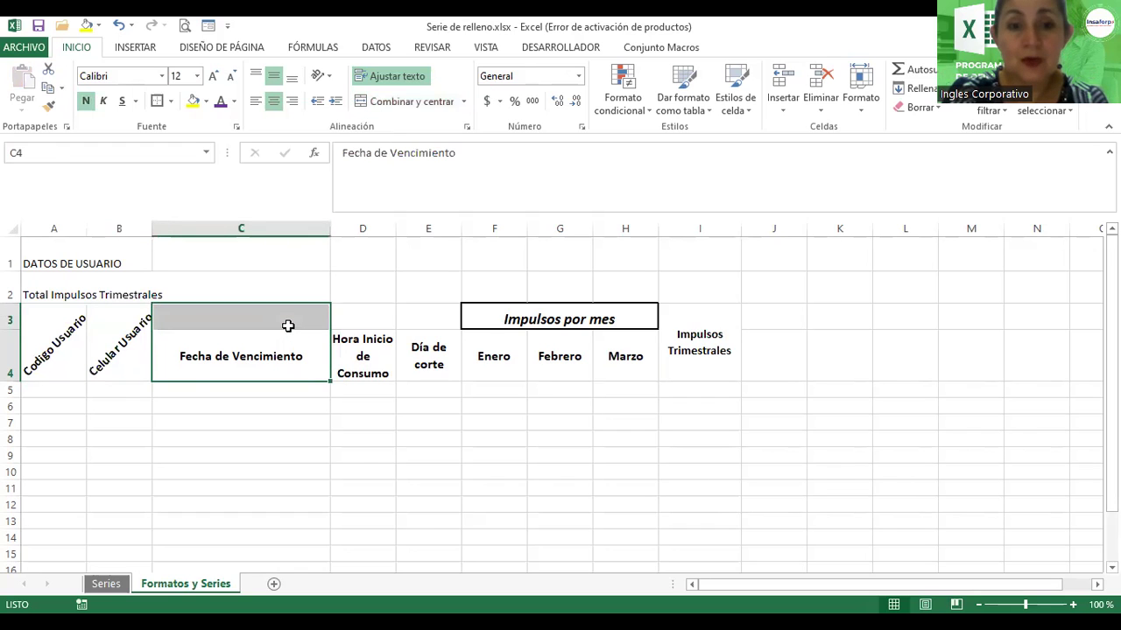
{"action": "left_click", "coordinate": [412, 102]}
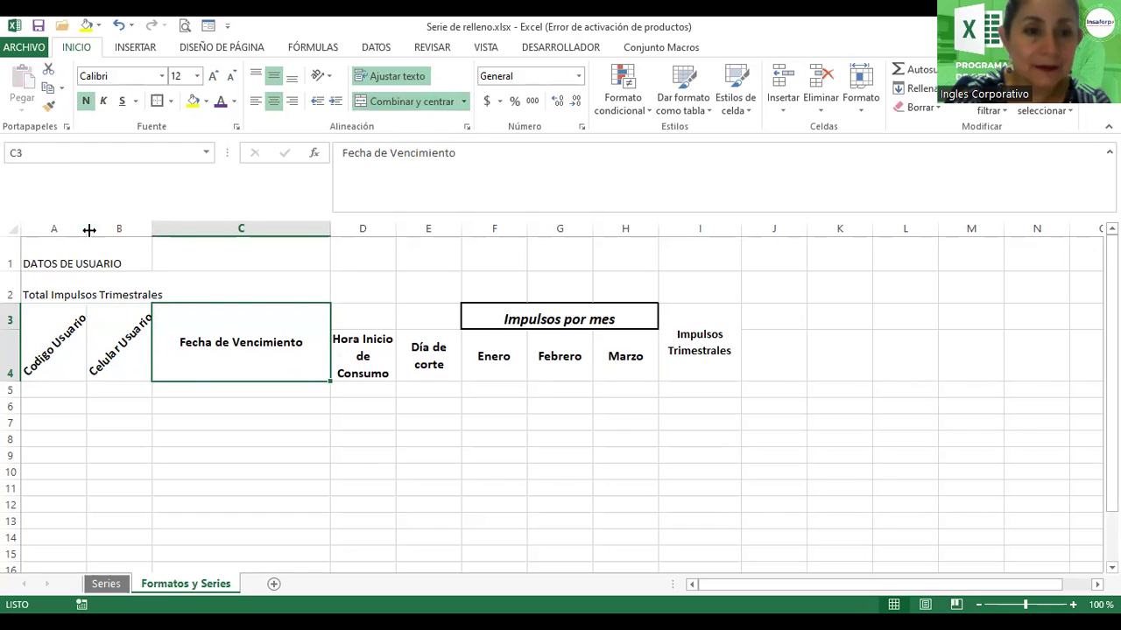
{"action": "left_click_drag", "start_coordinate": [89, 229], "coordinate": [93, 230]}
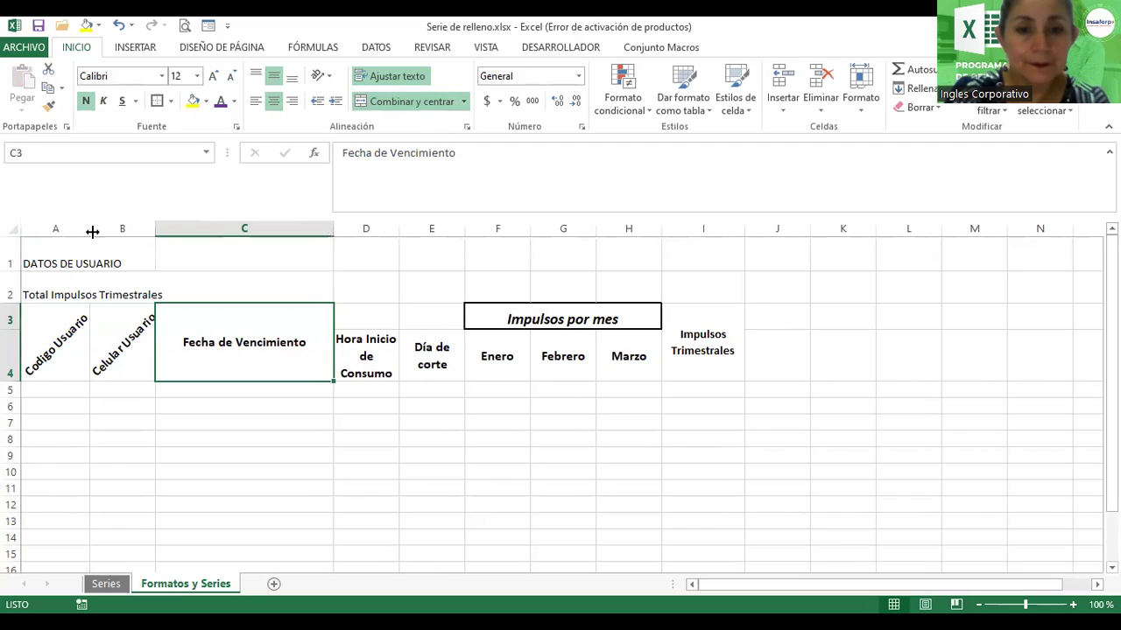
{"action": "left_click_drag", "start_coordinate": [371, 353], "coordinate": [370, 321]}
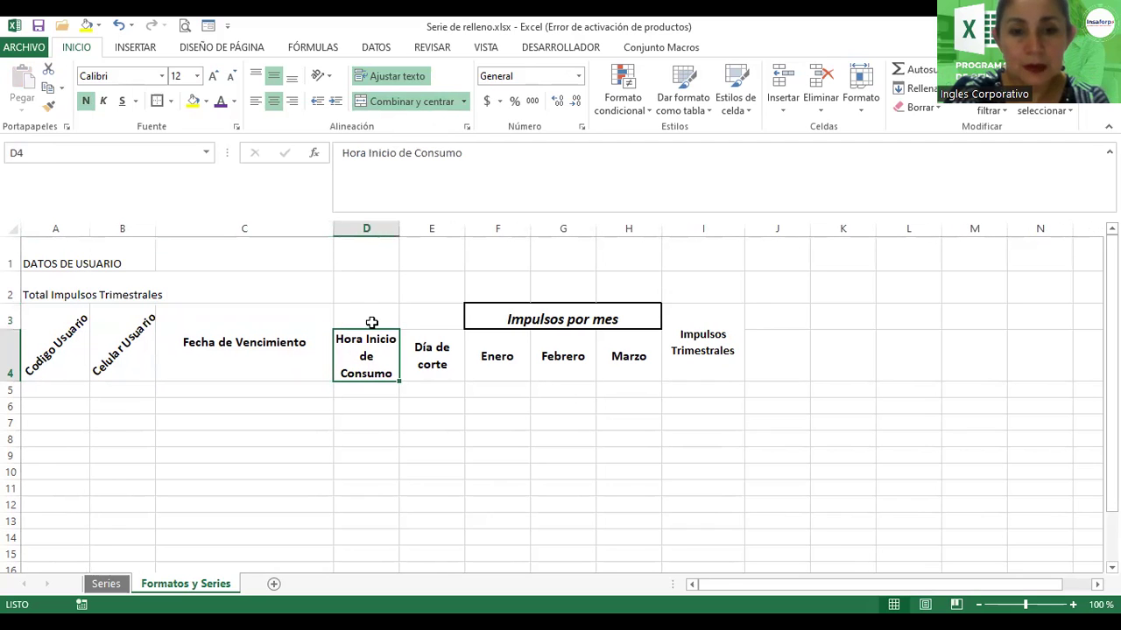
{"action": "left_click", "coordinate": [396, 103]}
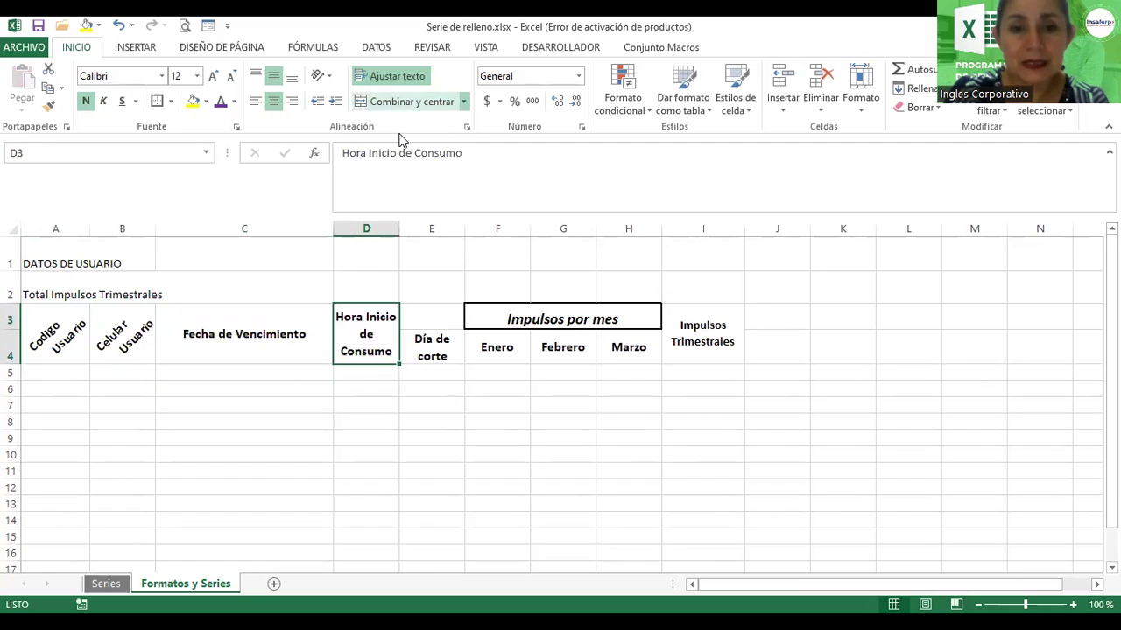
{"action": "left_click_drag", "start_coordinate": [435, 359], "coordinate": [431, 320]}
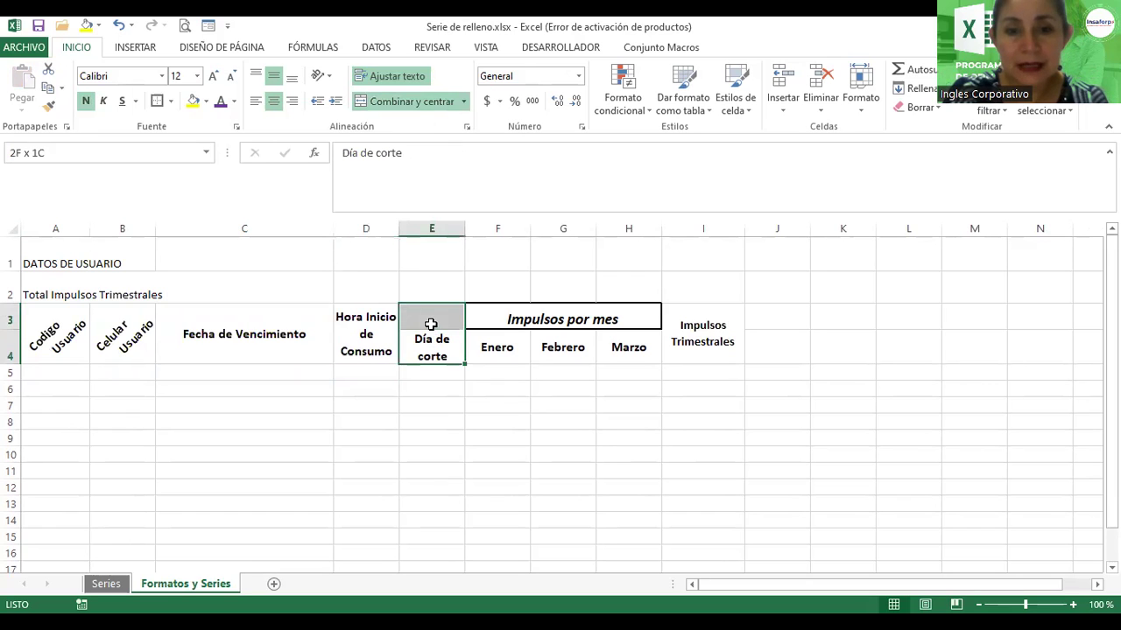
{"action": "left_click", "coordinate": [381, 102]}
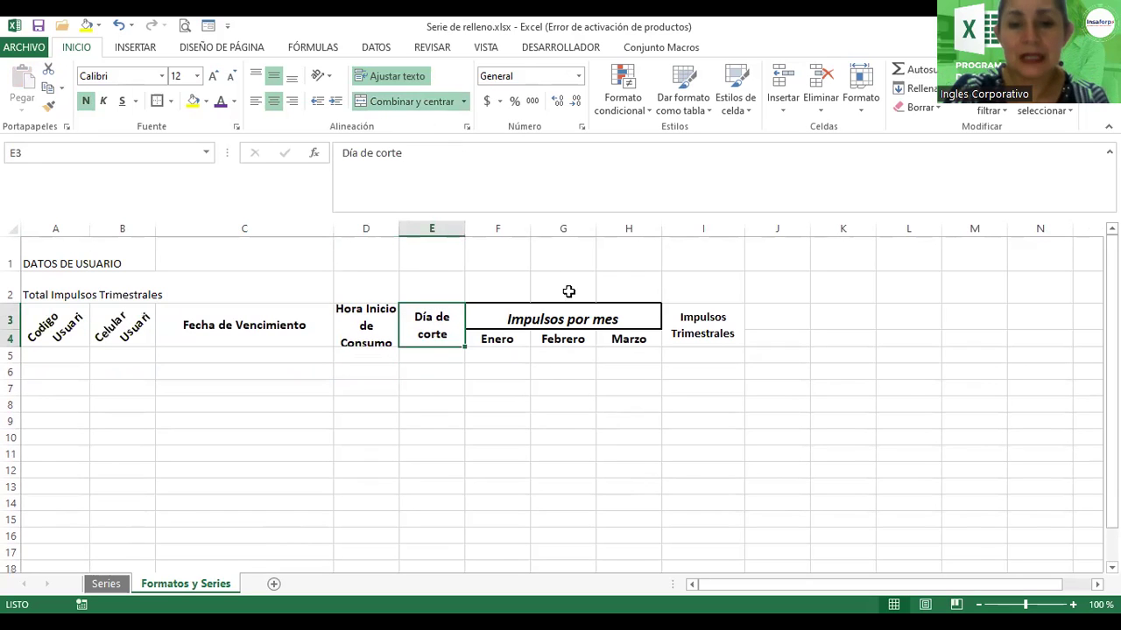
- Widen column D so Hora Inicio de Consumo fits on two lines, and heighten row 4
{"action": "left_click", "coordinate": [600, 403]}
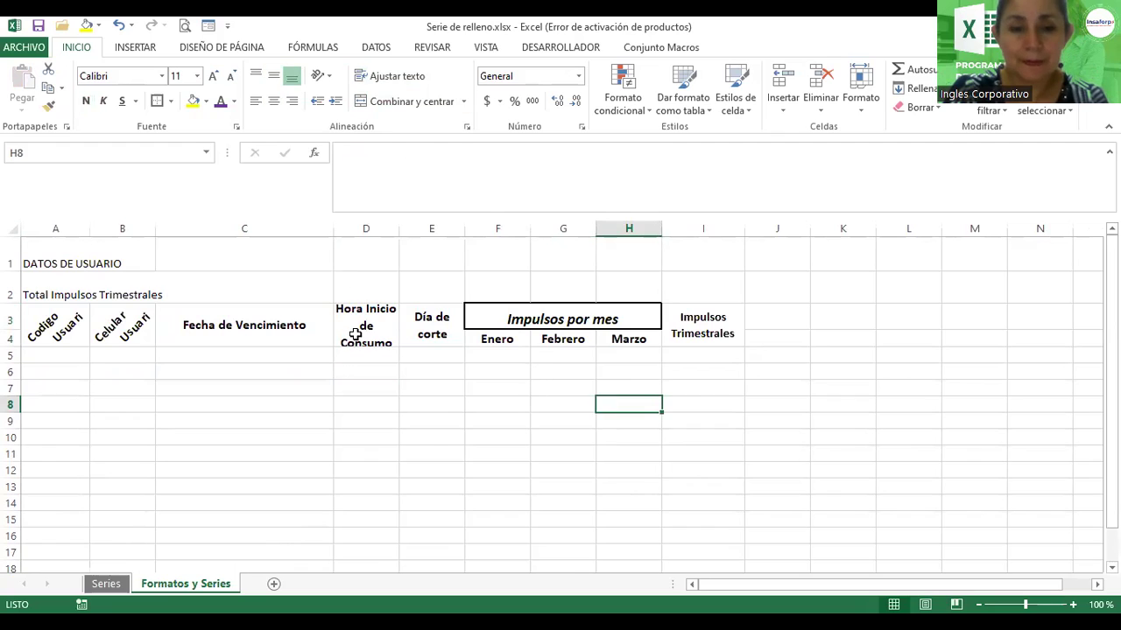
{"action": "left_click", "coordinate": [356, 335]}
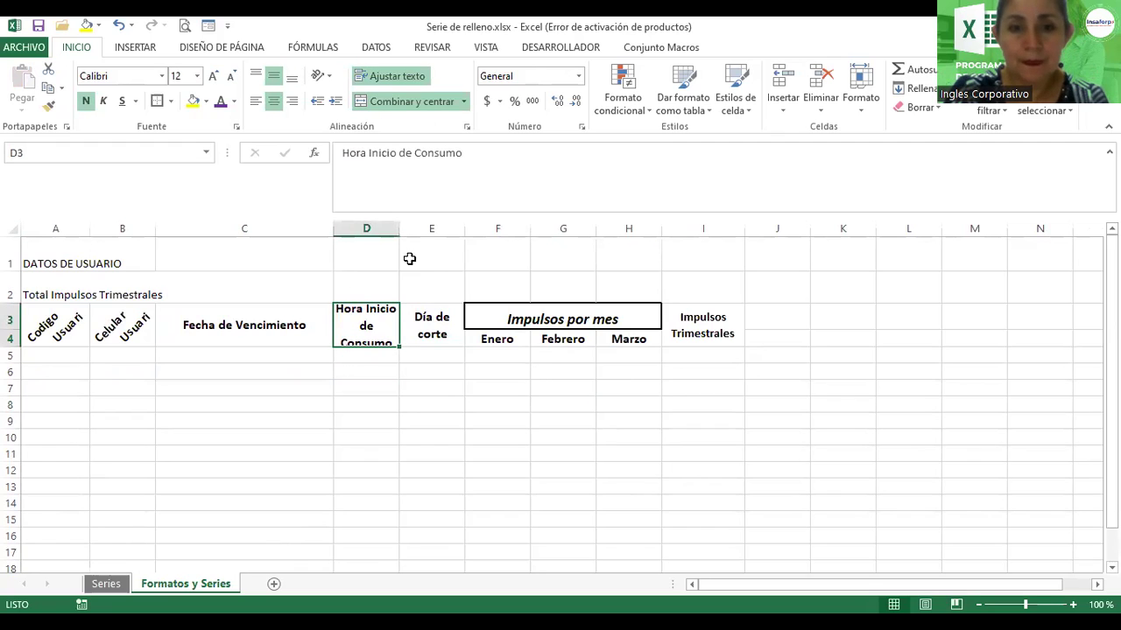
{"action": "key", "text": "shift+Left"}
{"action": "key", "text": "shift+Right"}
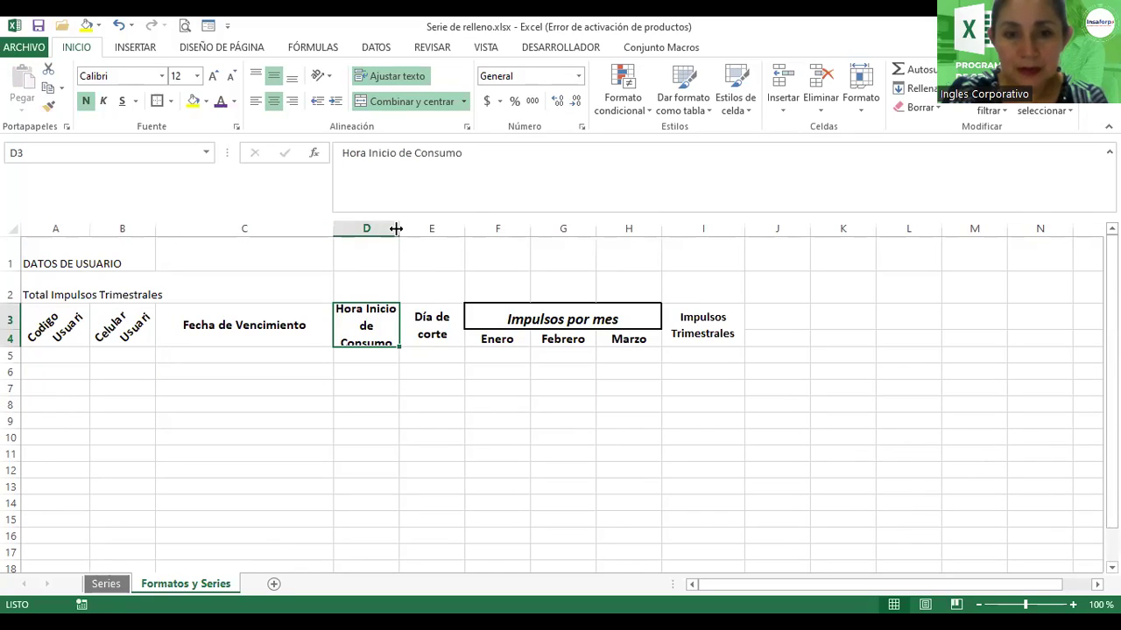
{"action": "left_click_drag", "start_coordinate": [399, 229], "coordinate": [419, 228]}
{"action": "left_click", "coordinate": [577, 420]}
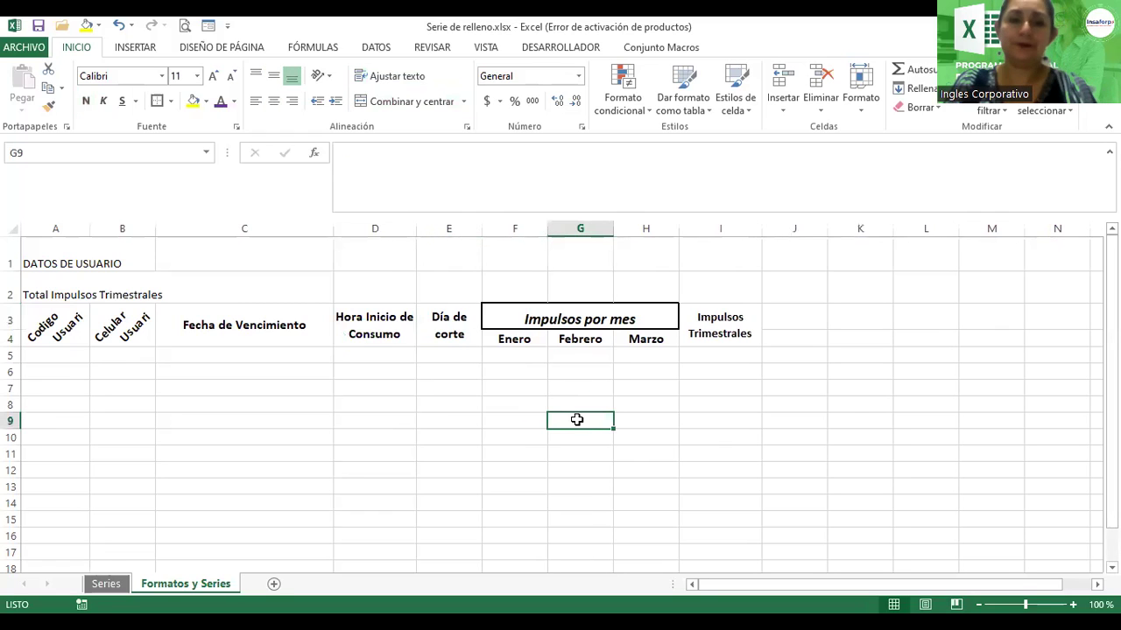
{"action": "left_click", "coordinate": [24, 346]}
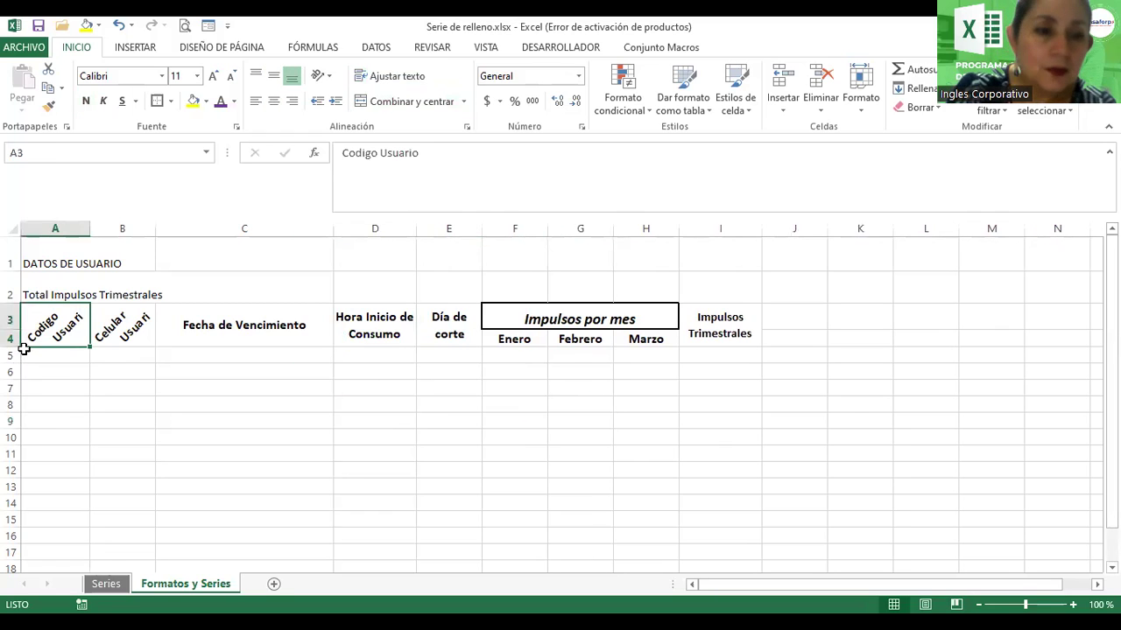
{"action": "left_click", "coordinate": [23, 348]}
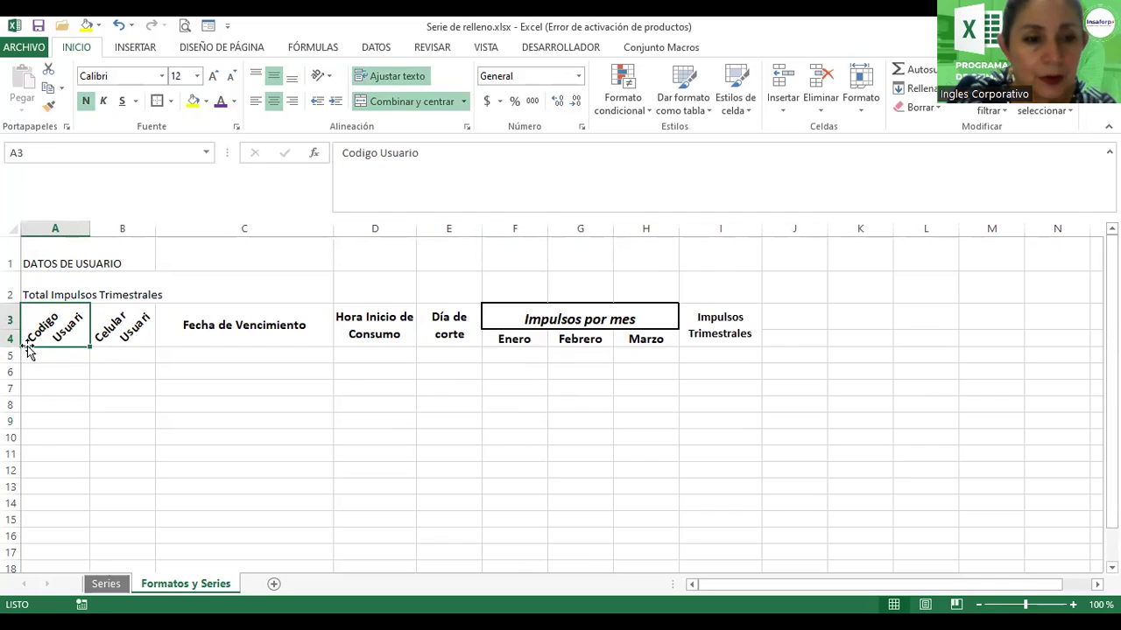
{"action": "left_click_drag", "start_coordinate": [16, 348], "coordinate": [18, 357]}
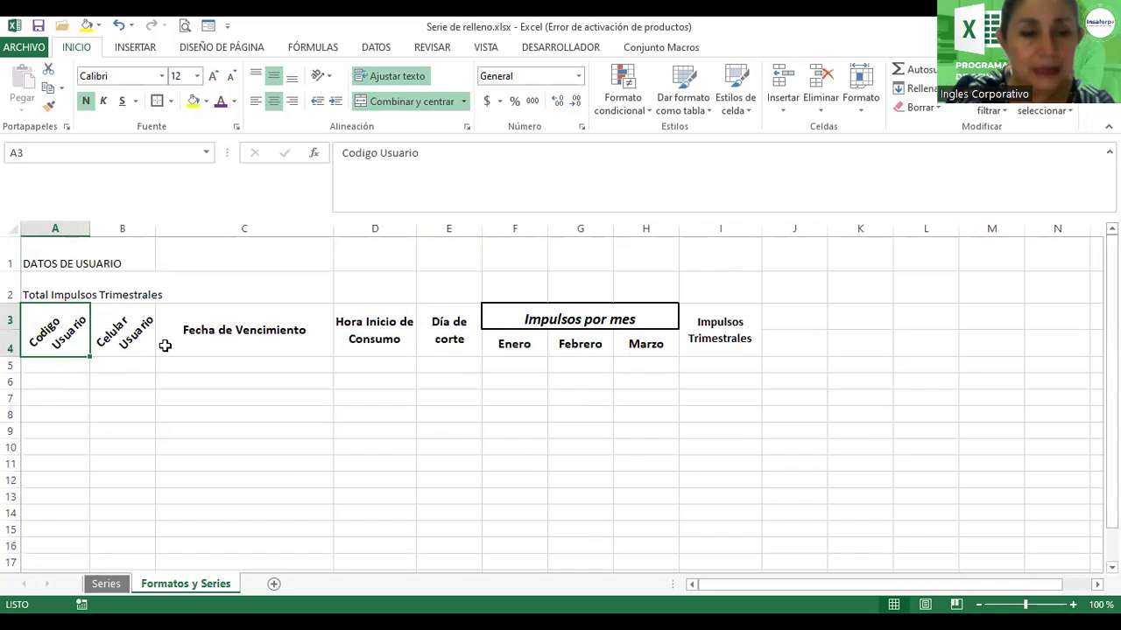
{"action": "left_click", "coordinate": [234, 359]}
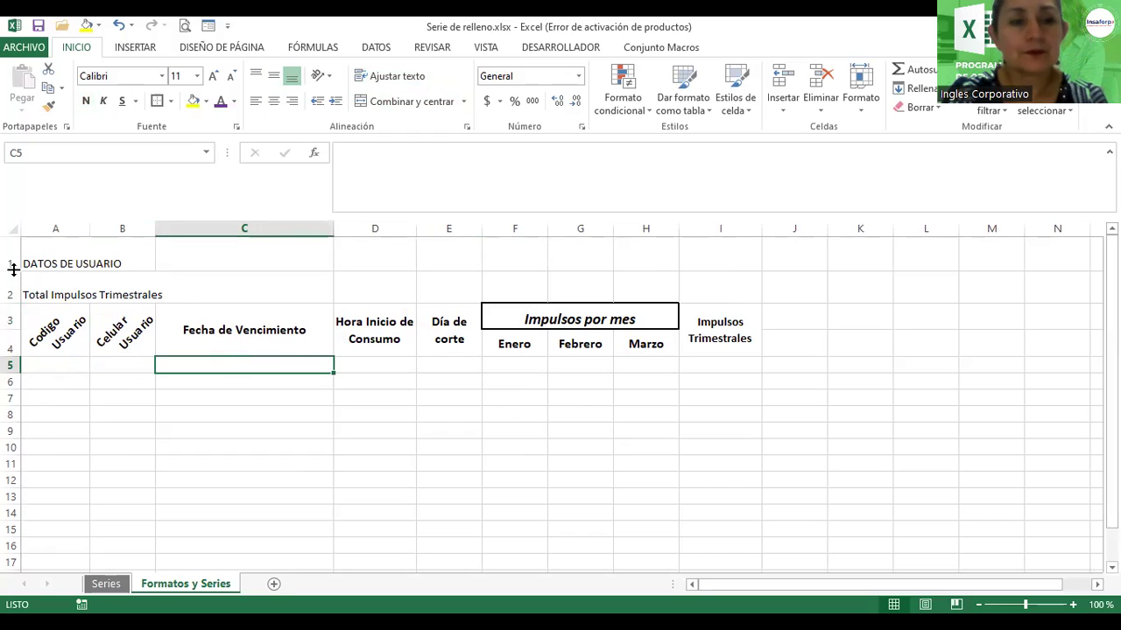
- Heighten row 1 and merge and centre DATOS DE USUARIO across A1:I1
{"action": "left_click_drag", "start_coordinate": [13, 270], "coordinate": [13, 281]}
{"action": "left_click", "coordinate": [68, 261]}
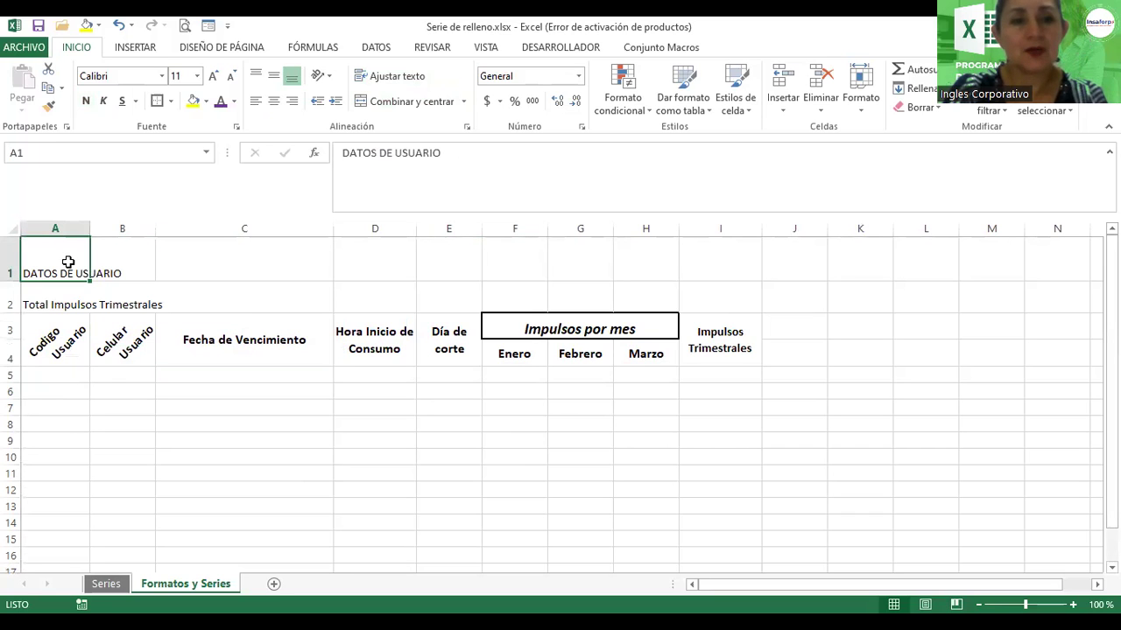
{"action": "left_click_drag", "start_coordinate": [90, 260], "coordinate": [749, 264]}
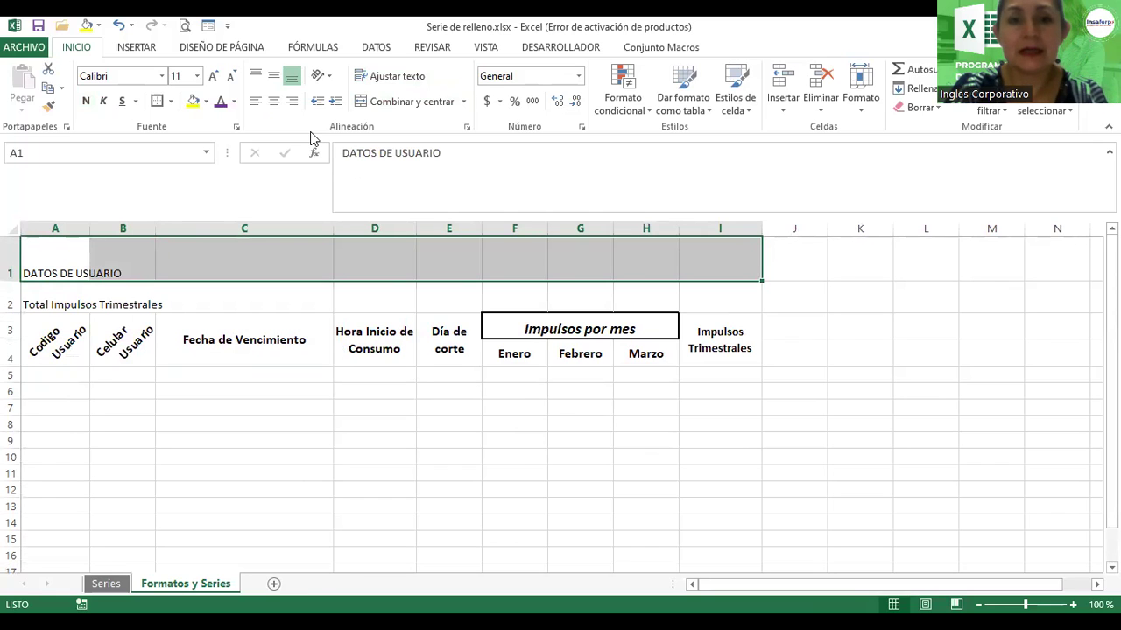
{"action": "left_click", "coordinate": [391, 102]}
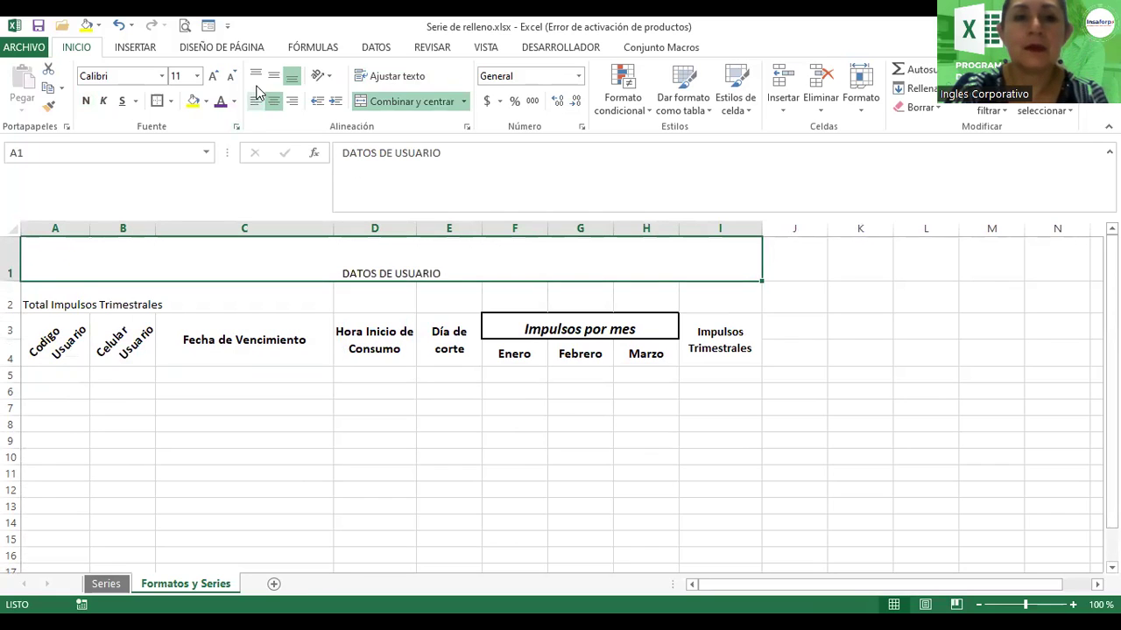
- Set the title to 28-point Adobe Caslon Pro Bold, centred vertically
{"action": "left_click", "coordinate": [214, 77]}
{"action": "left_click", "coordinate": [214, 77]}
{"action": "left_click", "coordinate": [213, 77]}
{"action": "left_click", "coordinate": [214, 77]}
{"action": "left_click", "coordinate": [214, 77]}
{"action": "left_click", "coordinate": [214, 77]}
{"action": "left_click", "coordinate": [214, 77]}
{"action": "left_click", "coordinate": [214, 77]}
{"action": "left_click", "coordinate": [213, 77]}
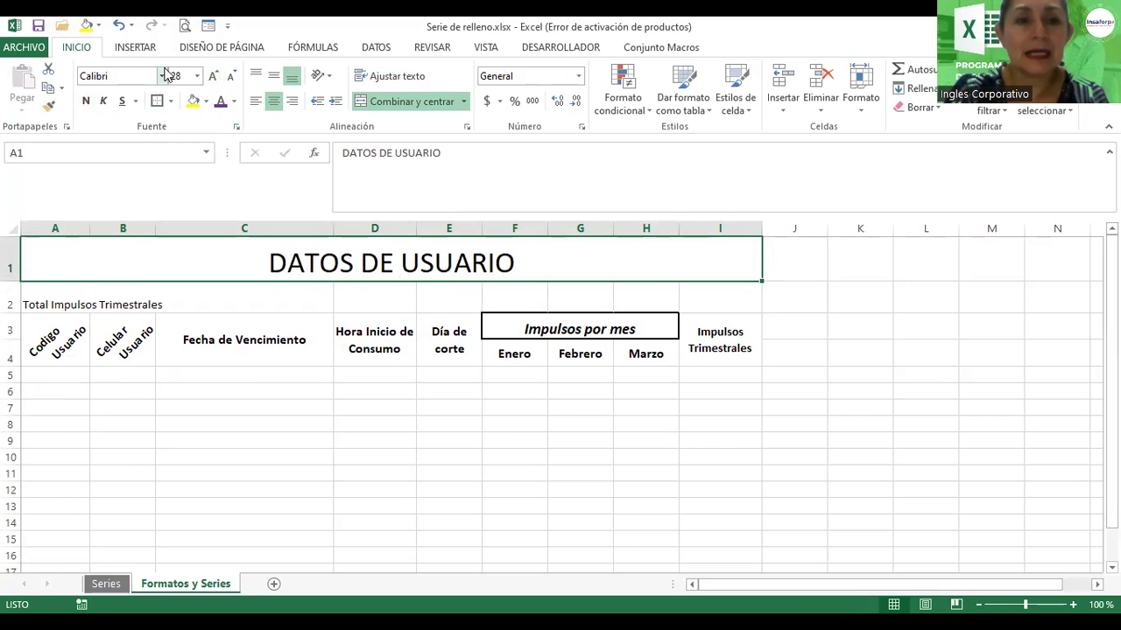
{"action": "left_click", "coordinate": [161, 76]}
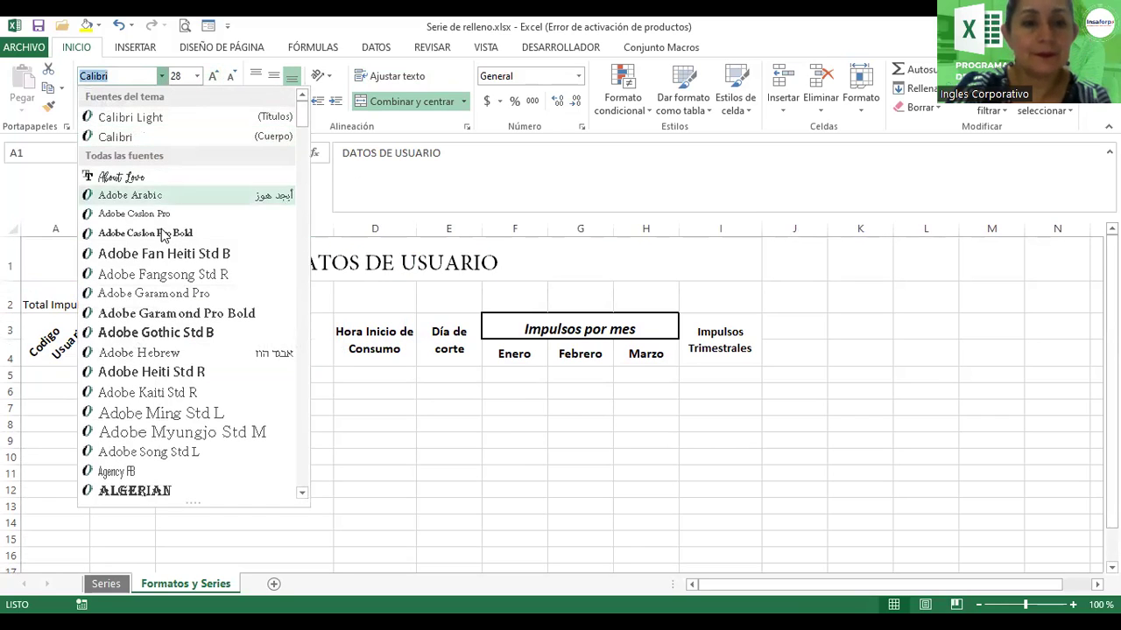
{"action": "left_click", "coordinate": [162, 235]}
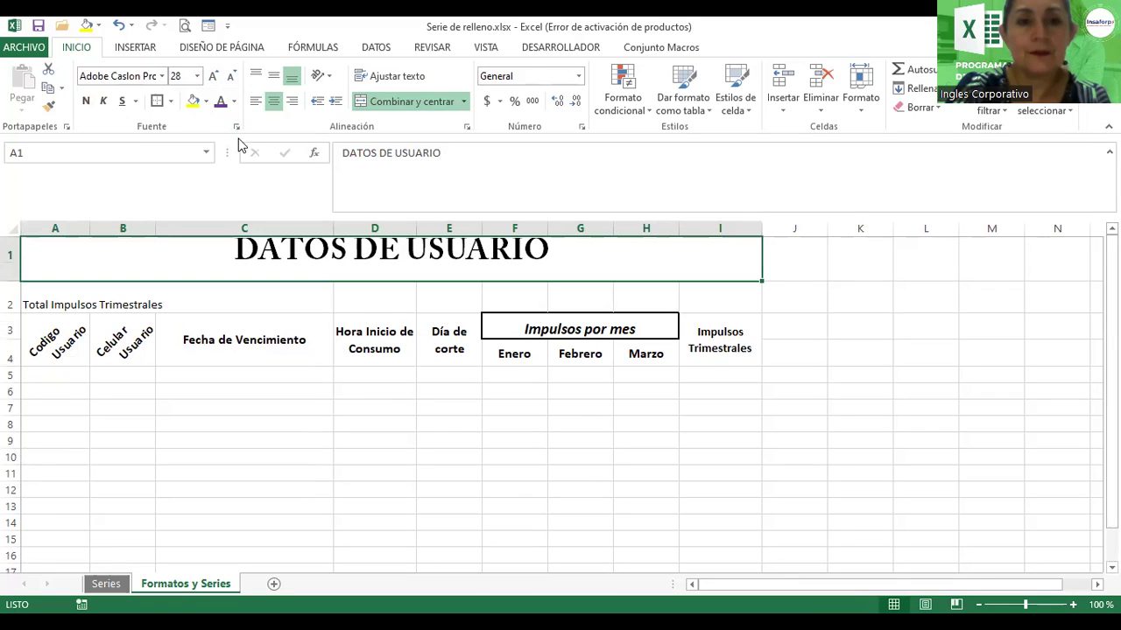
{"action": "left_click", "coordinate": [273, 79]}
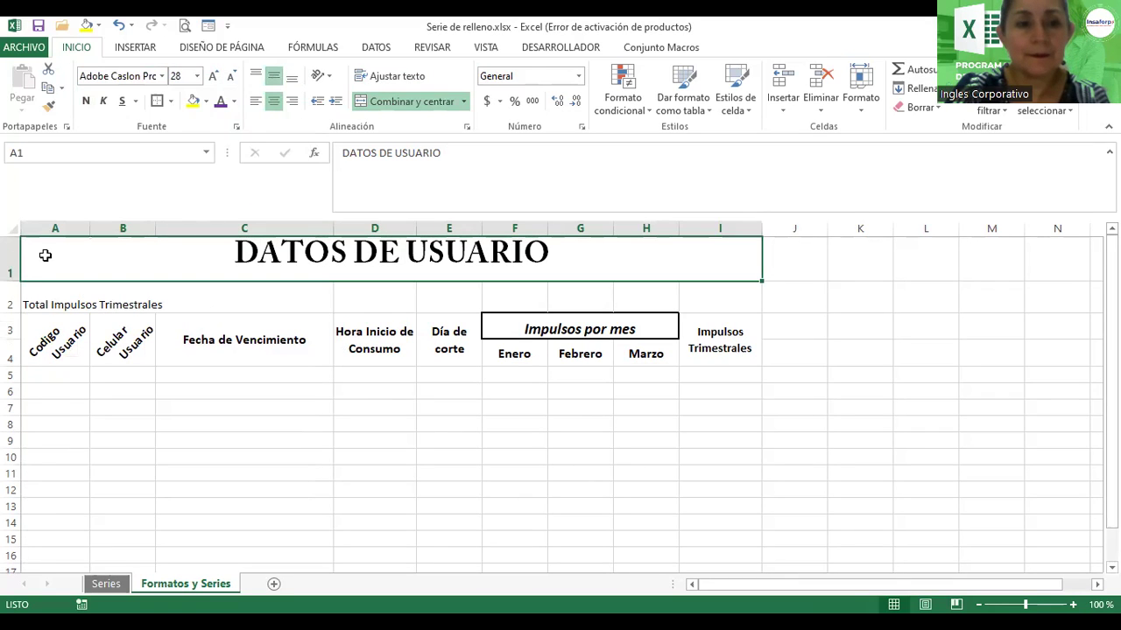
- Merge Total Impulsos Trimestrales across A2:I2, vertically centred at 18 point
{"action": "mouse_move", "coordinate": [16, 279]}
{"action": "left_mouse_down"}
{"action": "mouse_move", "coordinate": [15, 303]}
{"action": "mouse_move", "coordinate": [701, 324]}
{"action": "left_mouse_up"}
{"action": "left_click", "coordinate": [415, 103]}
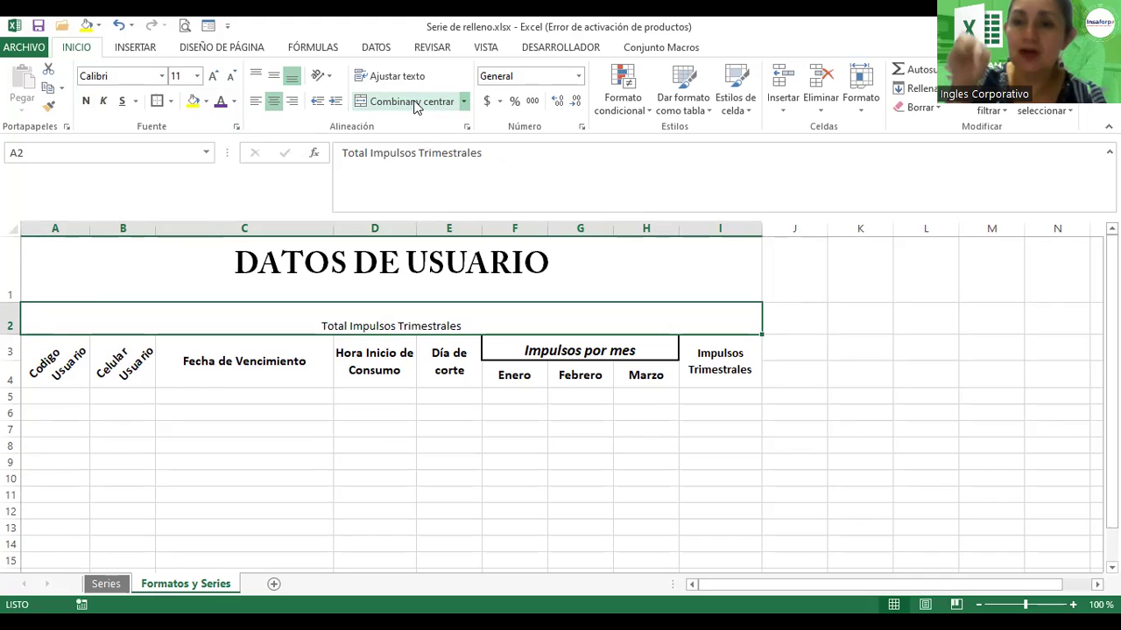
{"action": "key", "text": "ctrl+c"}
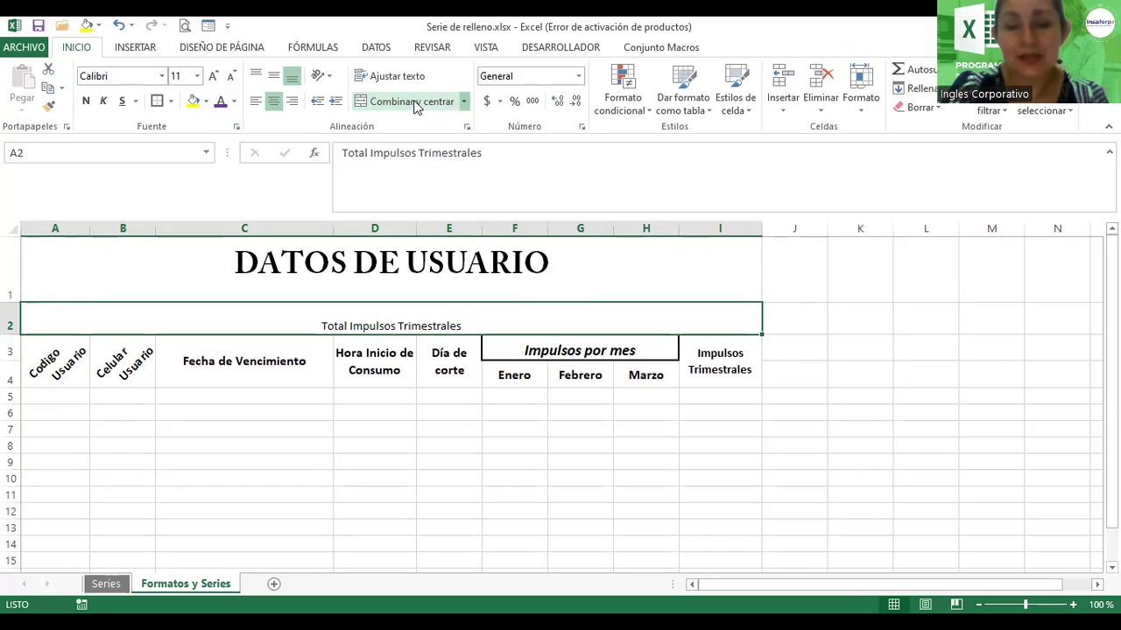
{"action": "left_click", "coordinate": [274, 76]}
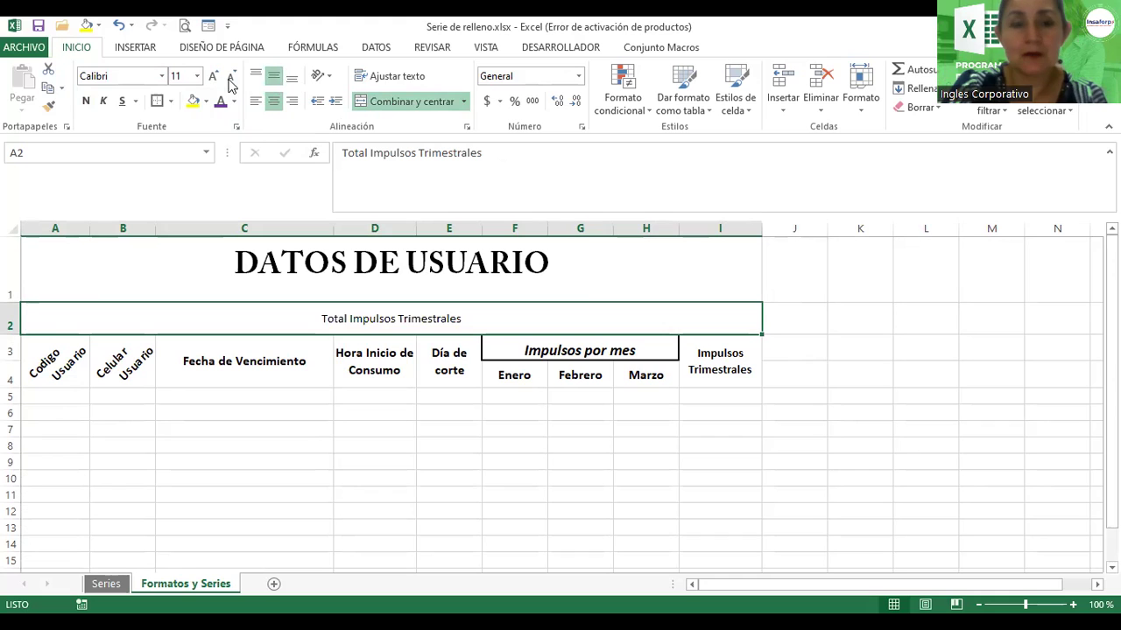
{"action": "left_click", "coordinate": [214, 77]}
{"action": "left_click", "coordinate": [214, 77]}
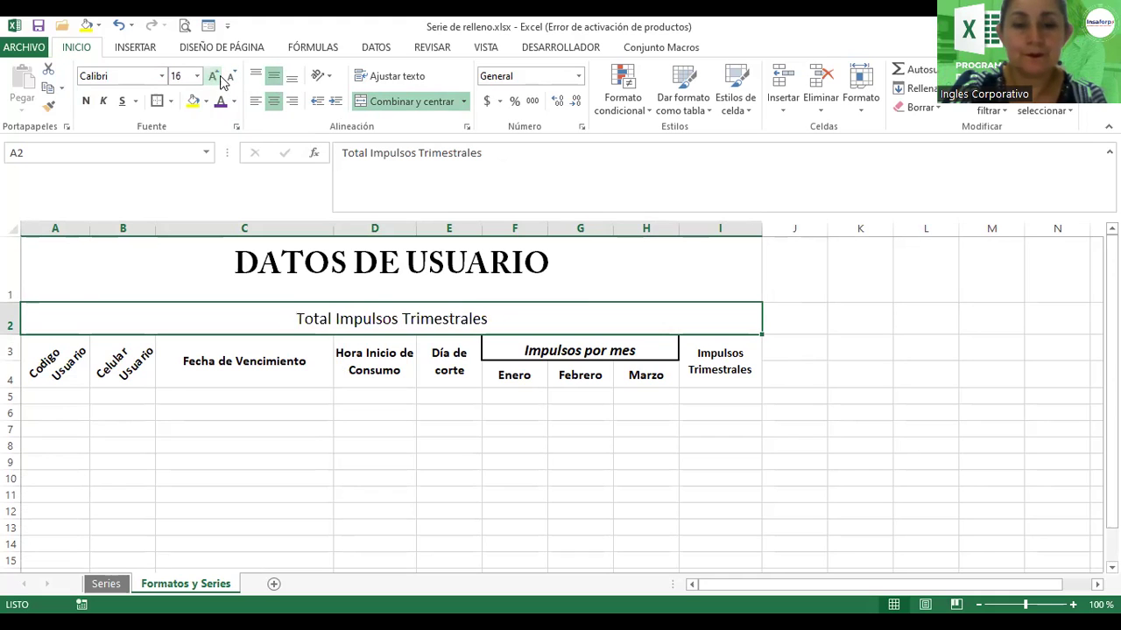
{"action": "left_click", "coordinate": [214, 78]}
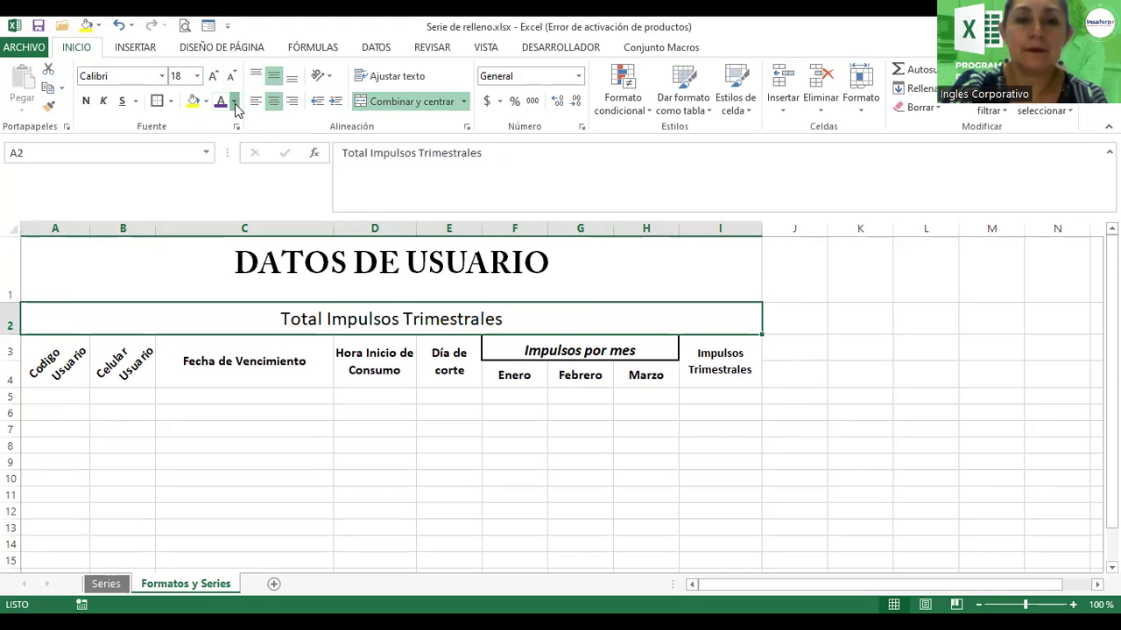
- Colour the row 2 subtitle and the DATOS DE USUARIO title red
{"action": "left_click", "coordinate": [235, 102]}
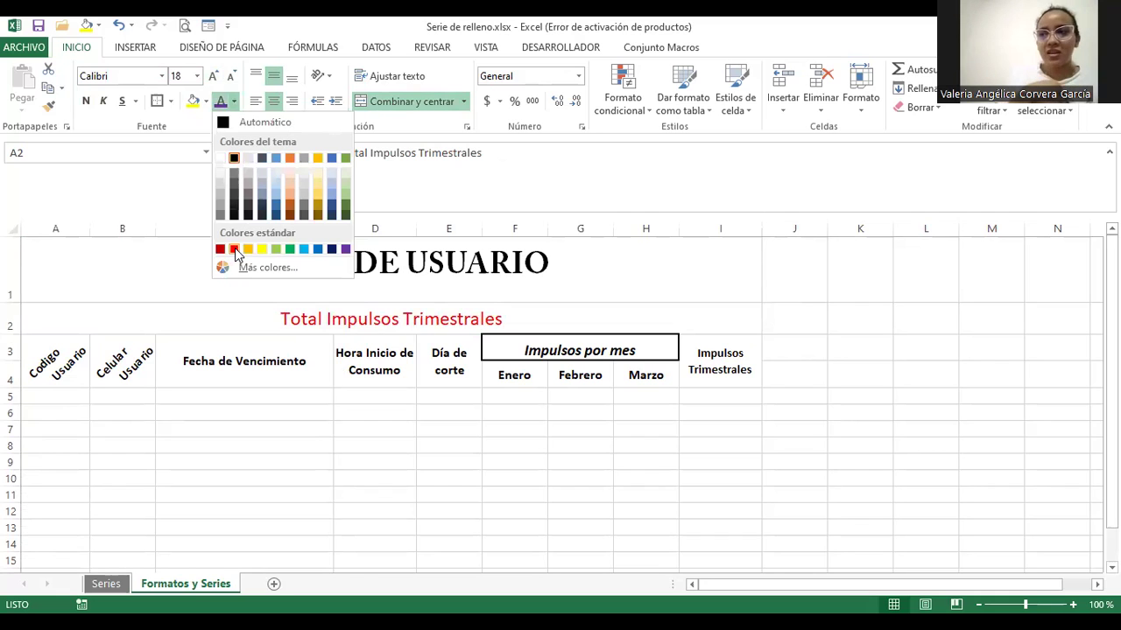
{"action": "left_click", "coordinate": [235, 251]}
{"action": "left_click", "coordinate": [360, 261]}
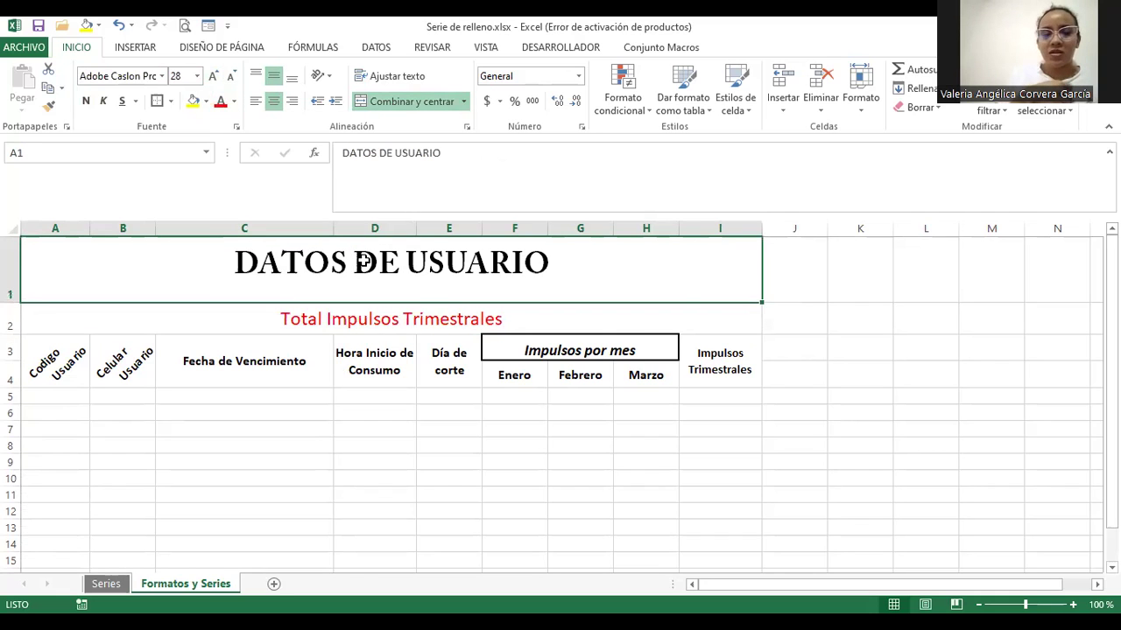
{"action": "left_click", "coordinate": [221, 102]}
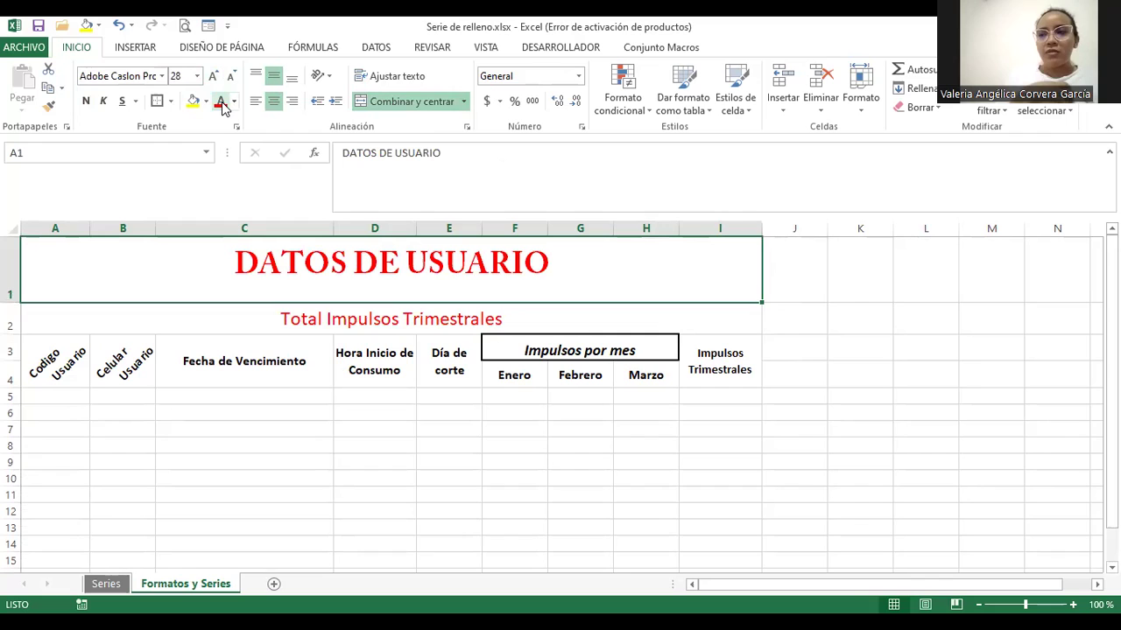
{"action": "left_click", "coordinate": [529, 378]}
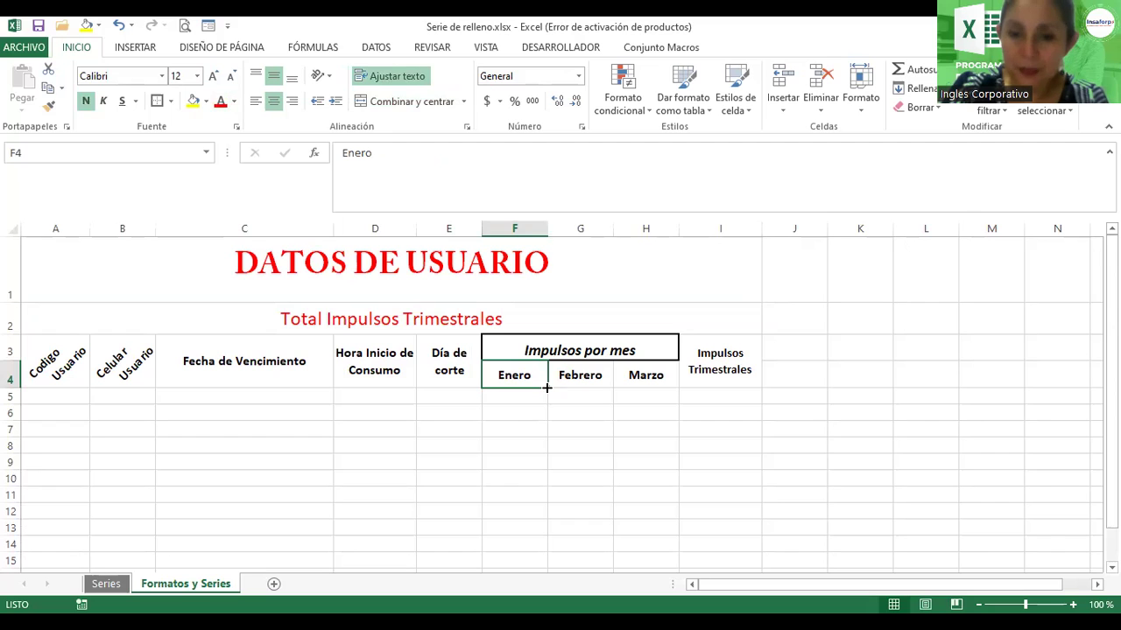
- Autofill Enero across F4:H4 to add Febrero and Marzo, then check the header cells
{"action": "left_click_drag", "start_coordinate": [547, 388], "coordinate": [653, 389]}
{"action": "left_click", "coordinate": [502, 371]}
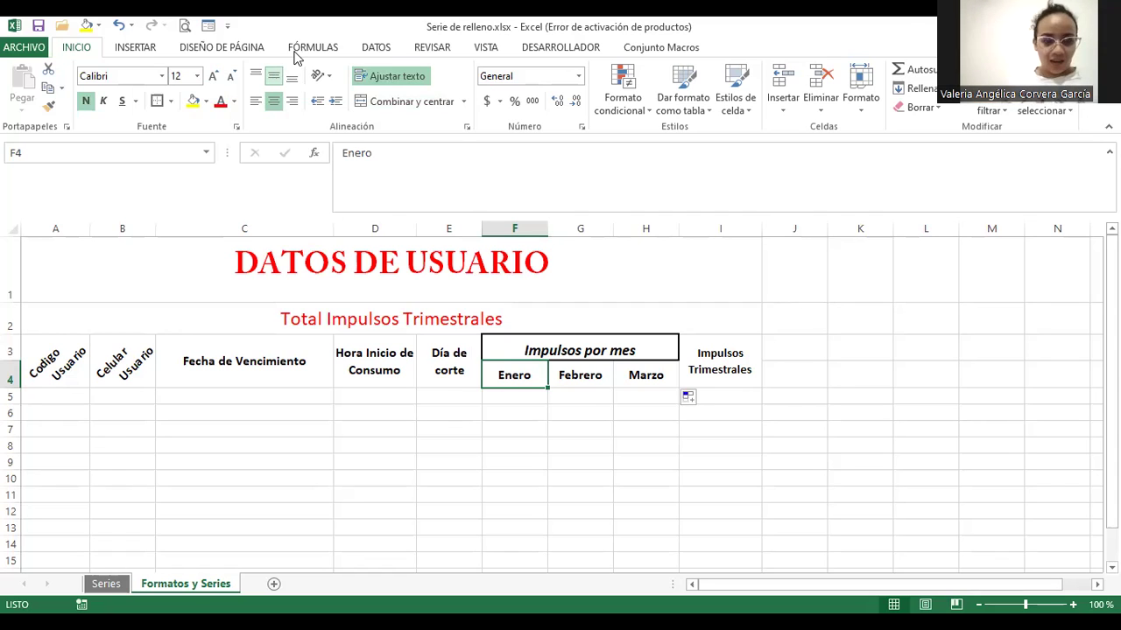
{"action": "left_click", "coordinate": [468, 362]}
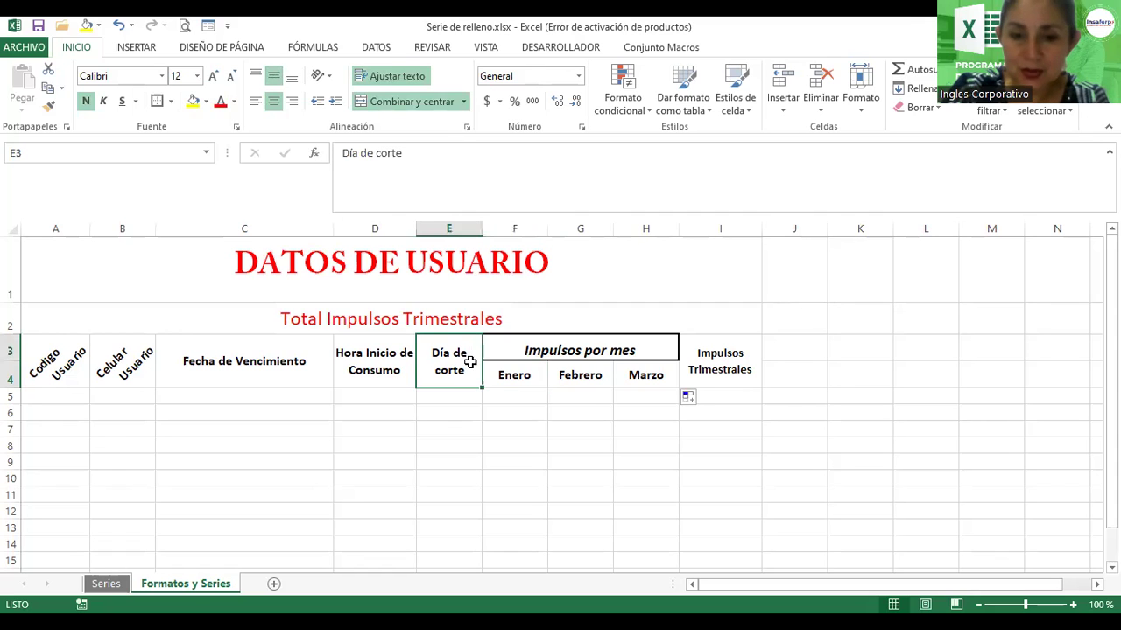
{"action": "left_click", "coordinate": [565, 353]}
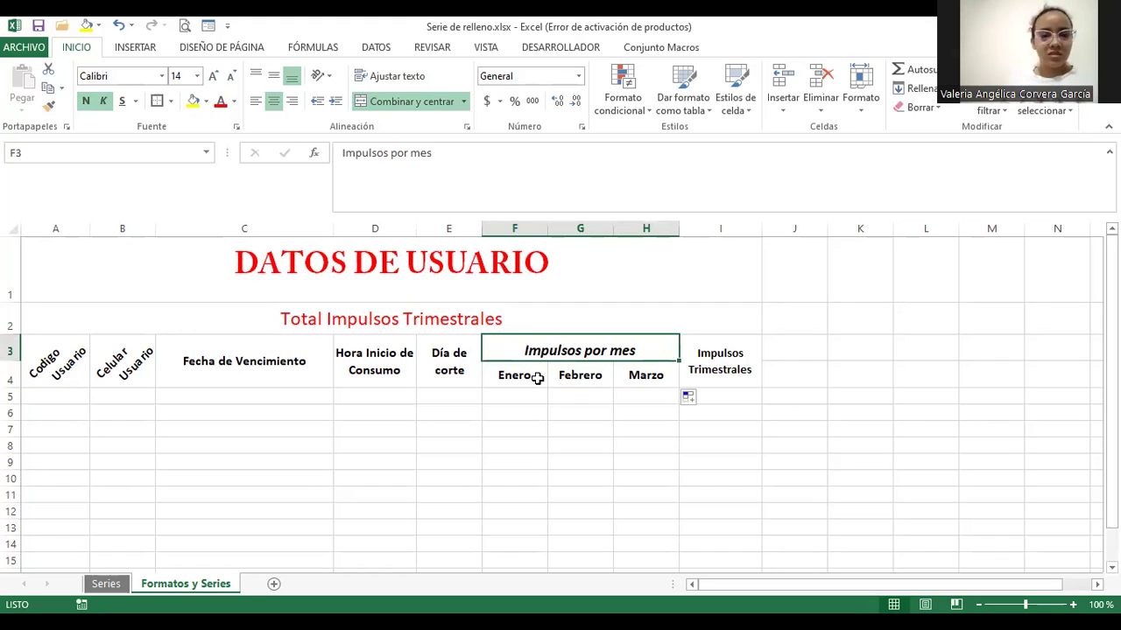
{"action": "left_click", "coordinate": [539, 377]}
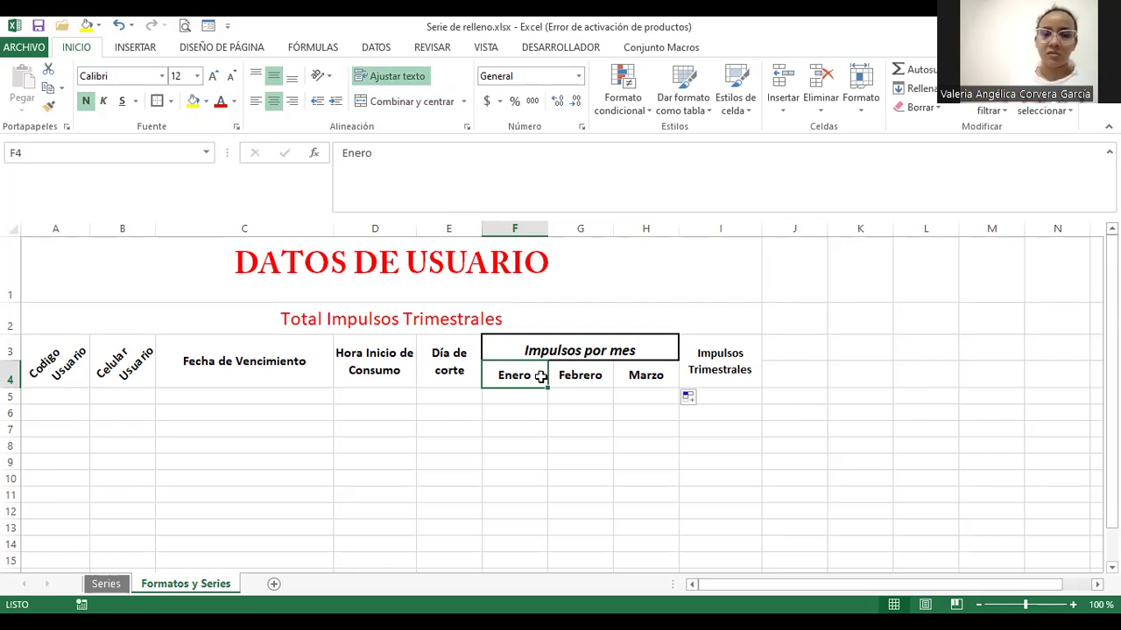
{"action": "left_click", "coordinate": [541, 355]}
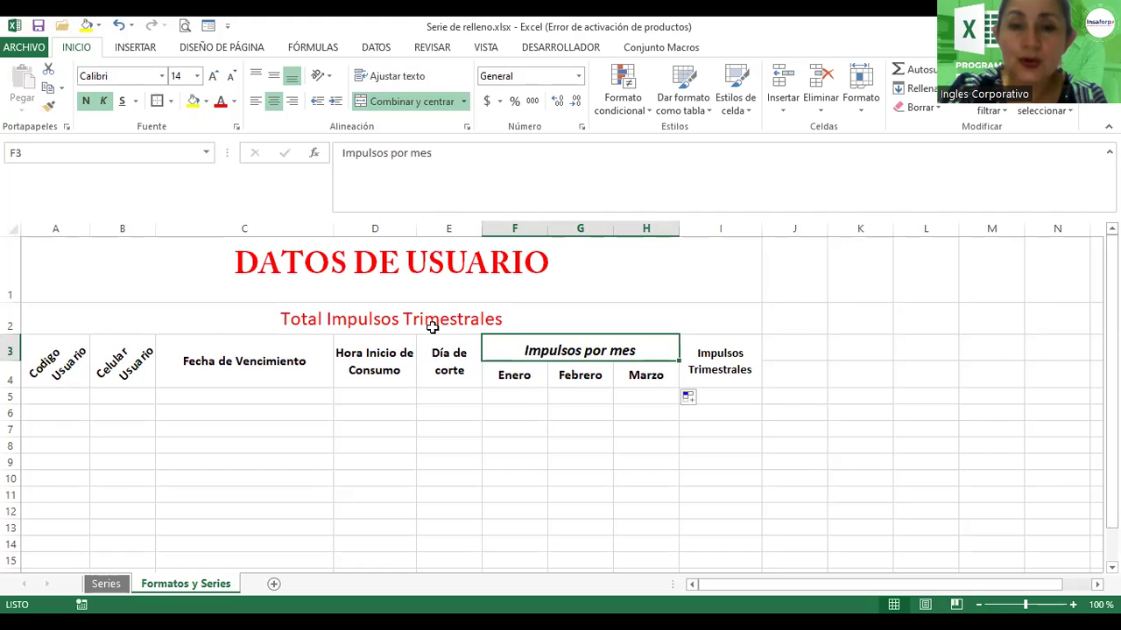
{"action": "left_click", "coordinate": [56, 358]}
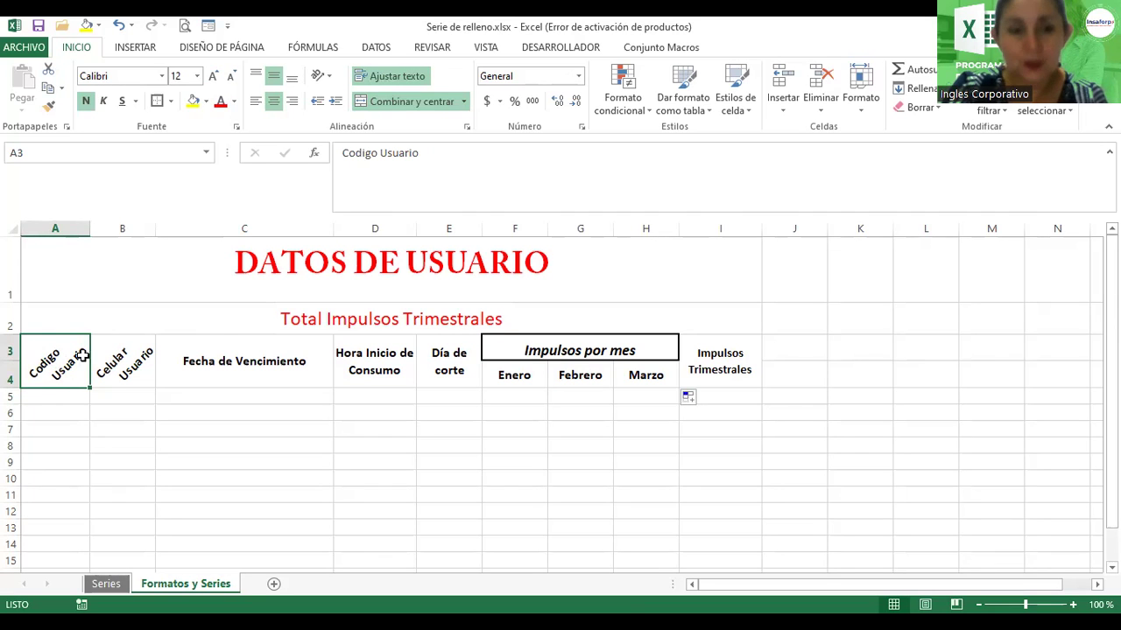
{"action": "left_click", "coordinate": [131, 374]}
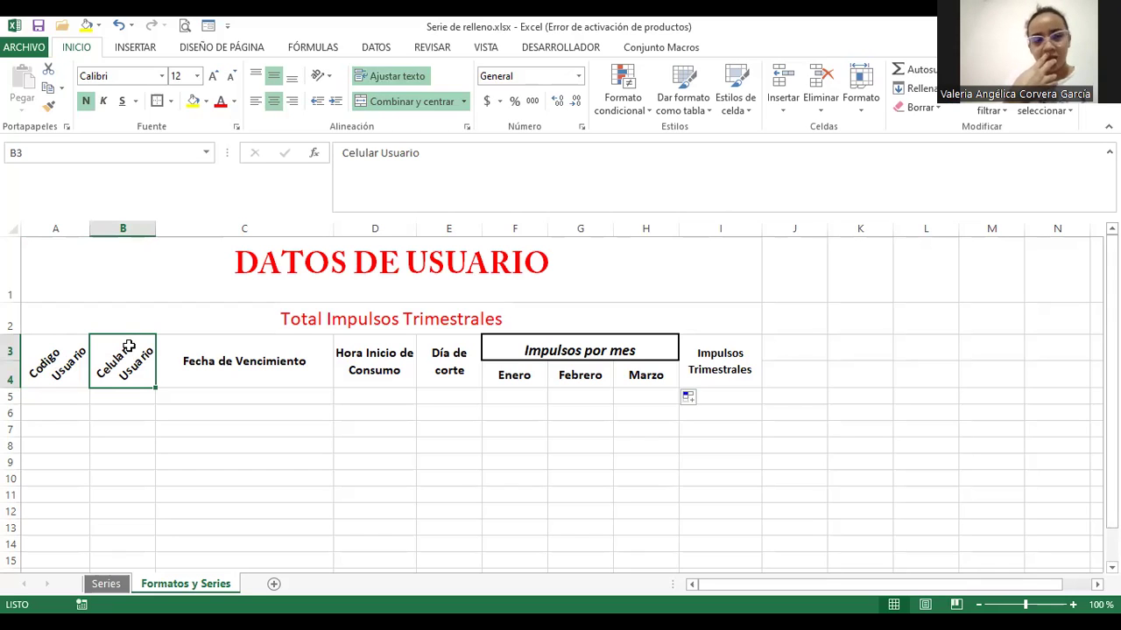
{"action": "left_click", "coordinate": [67, 368]}
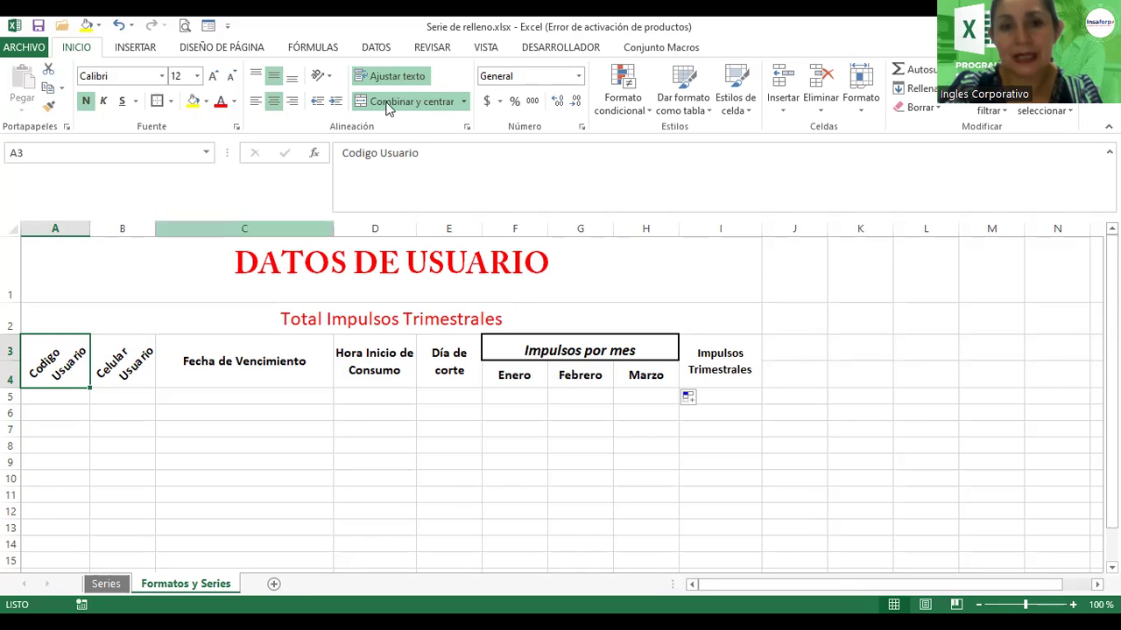
{"action": "key", "text": "Right"}
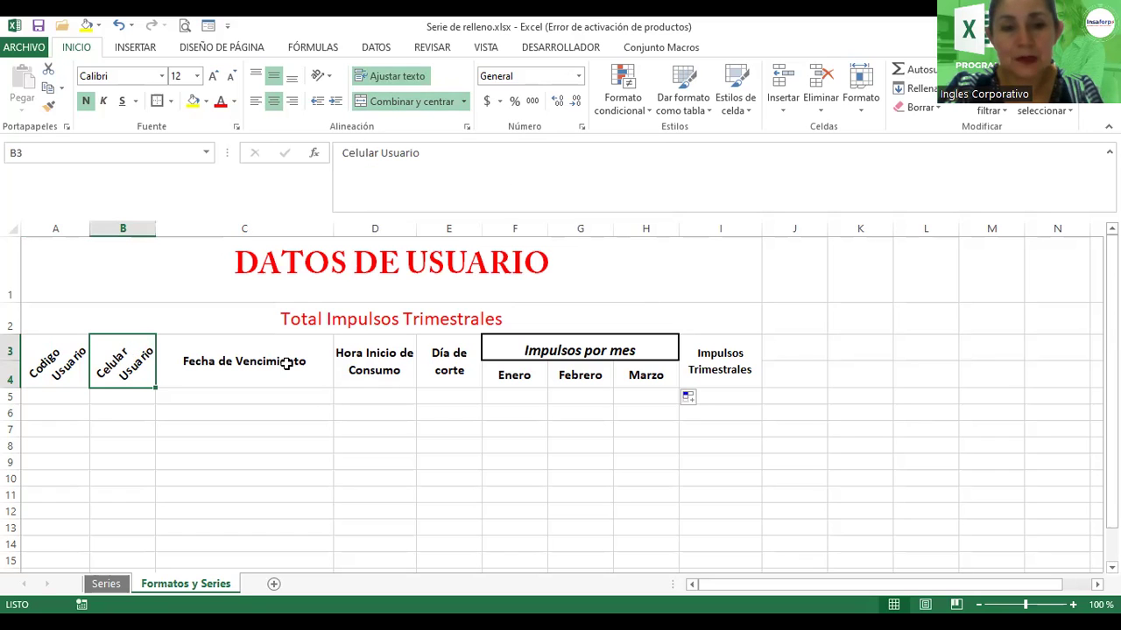
{"action": "key", "text": "Right"}
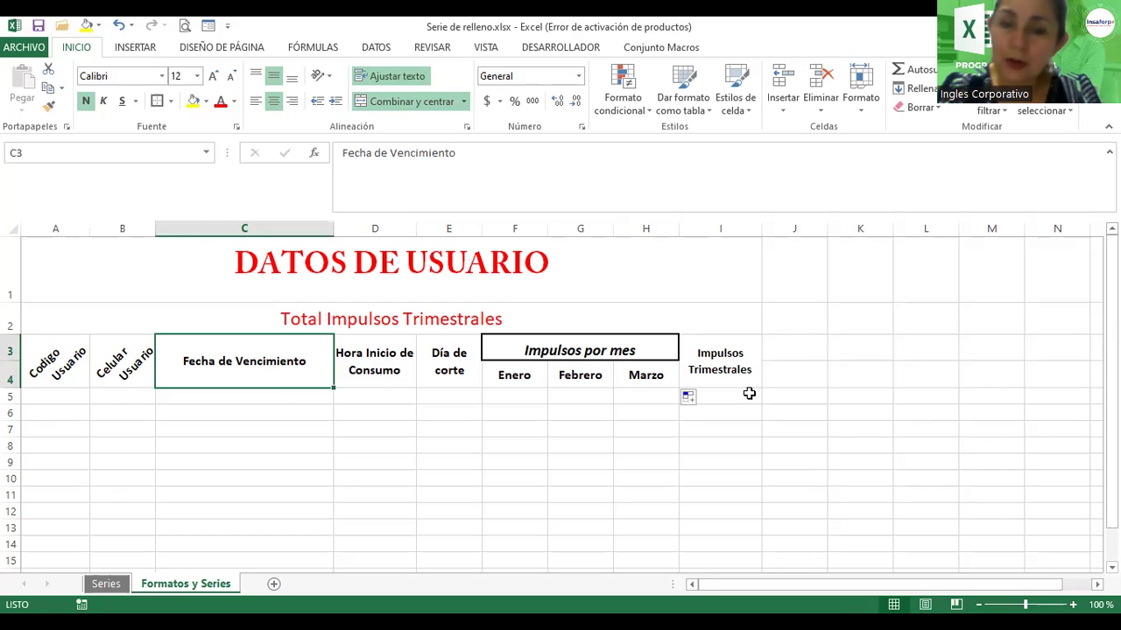
{"action": "left_click", "coordinate": [706, 360]}
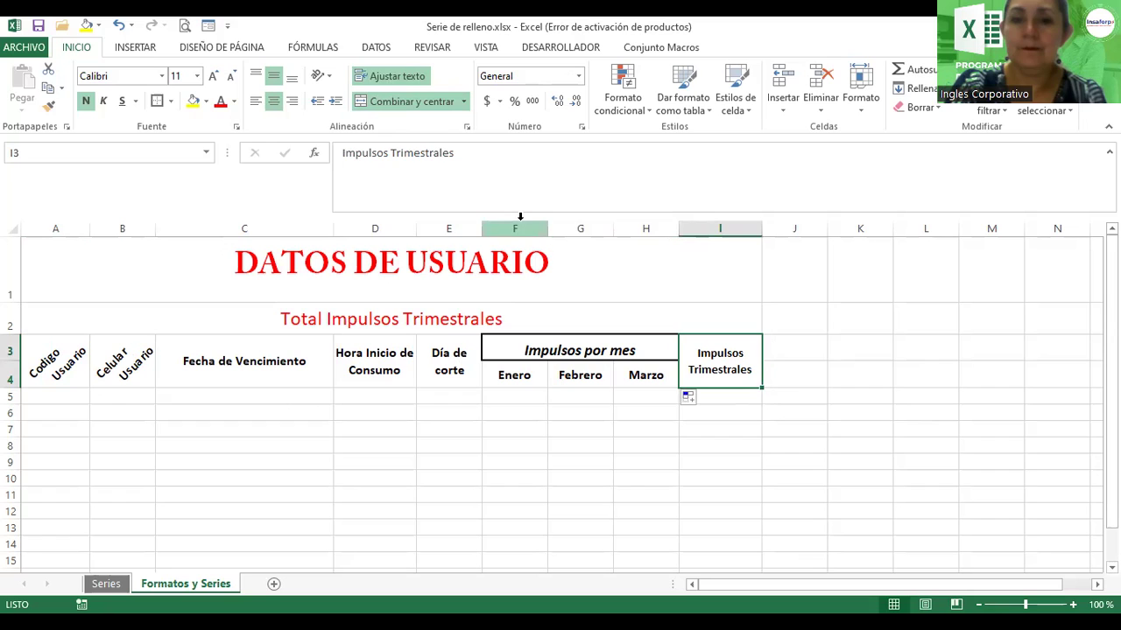
{"action": "left_click", "coordinate": [540, 262]}
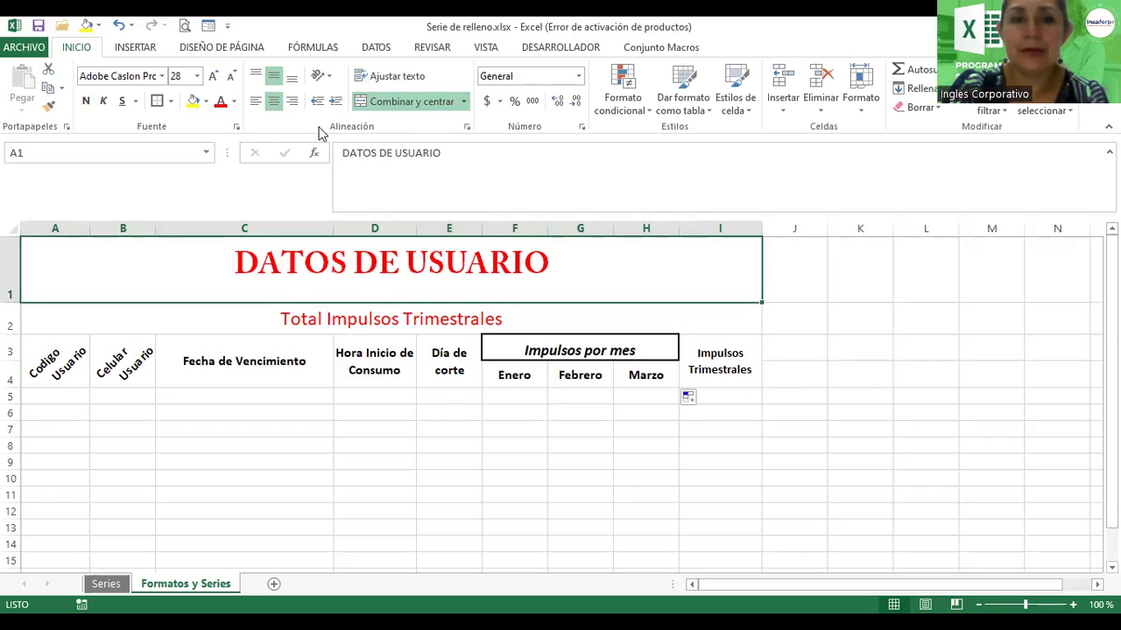
- Fill the DATOS DE USUARIO and Total Impulsos Trimestrales rows light peach, then select A1:I2
{"action": "left_click", "coordinate": [204, 104]}
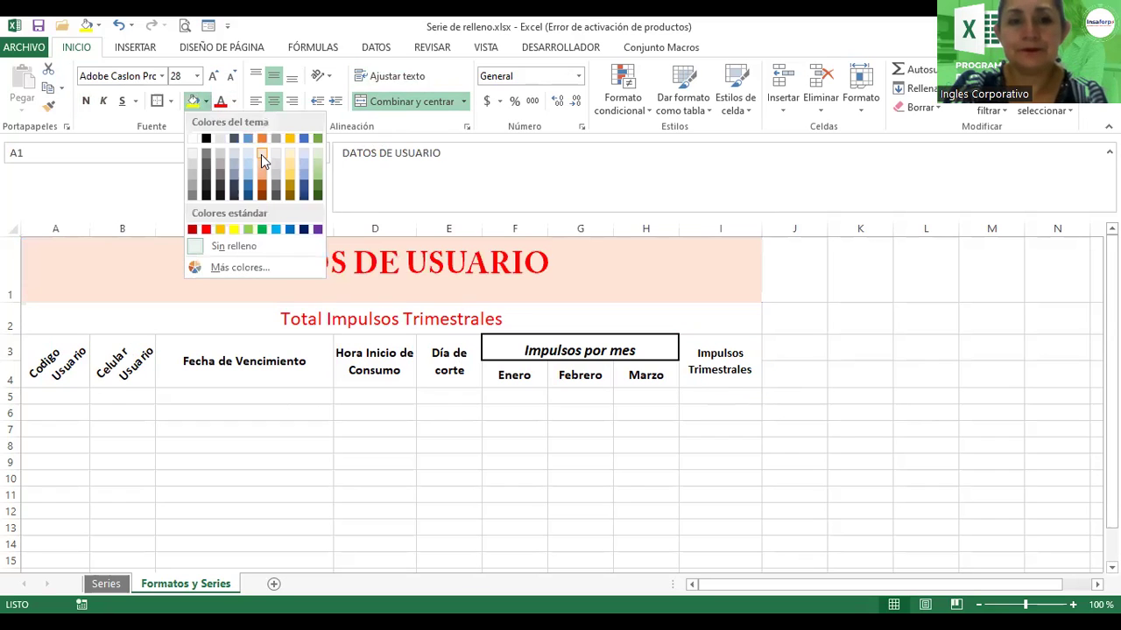
{"action": "left_click", "coordinate": [261, 154]}
{"action": "left_click", "coordinate": [365, 320]}
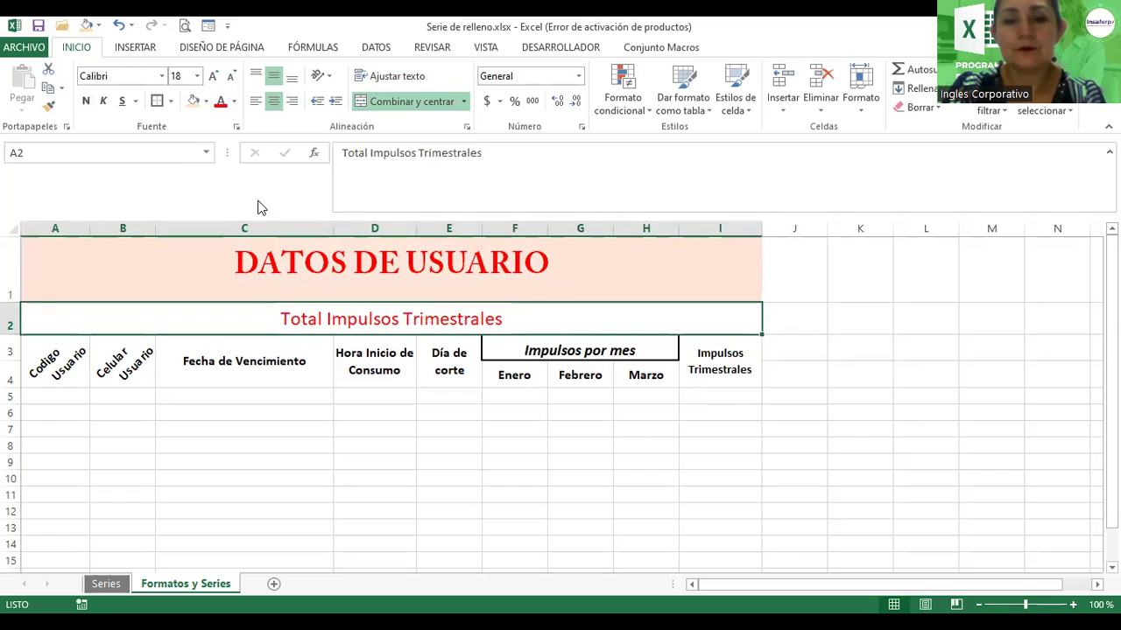
{"action": "left_click", "coordinate": [193, 101]}
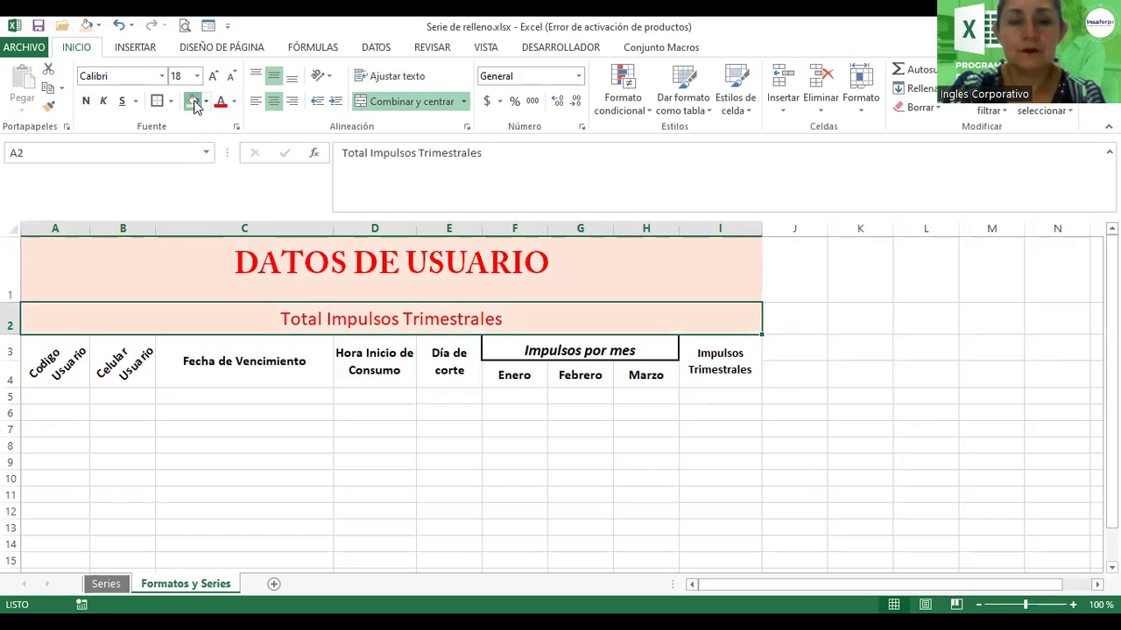
{"action": "left_click", "coordinate": [710, 474]}
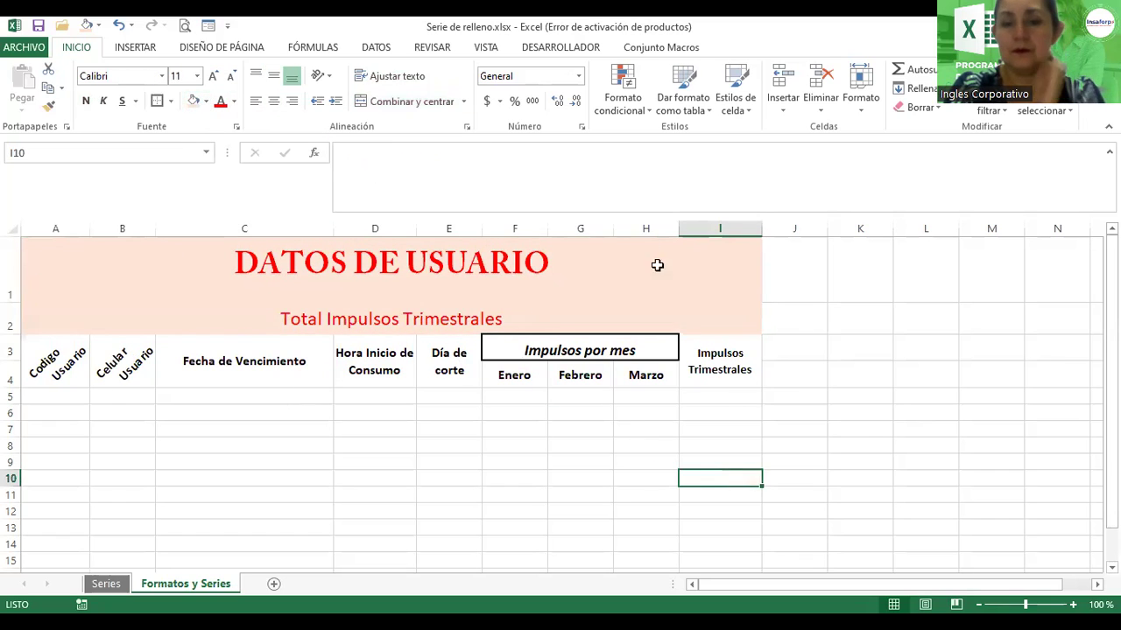
{"action": "left_click_drag", "start_coordinate": [644, 258], "coordinate": [645, 312]}
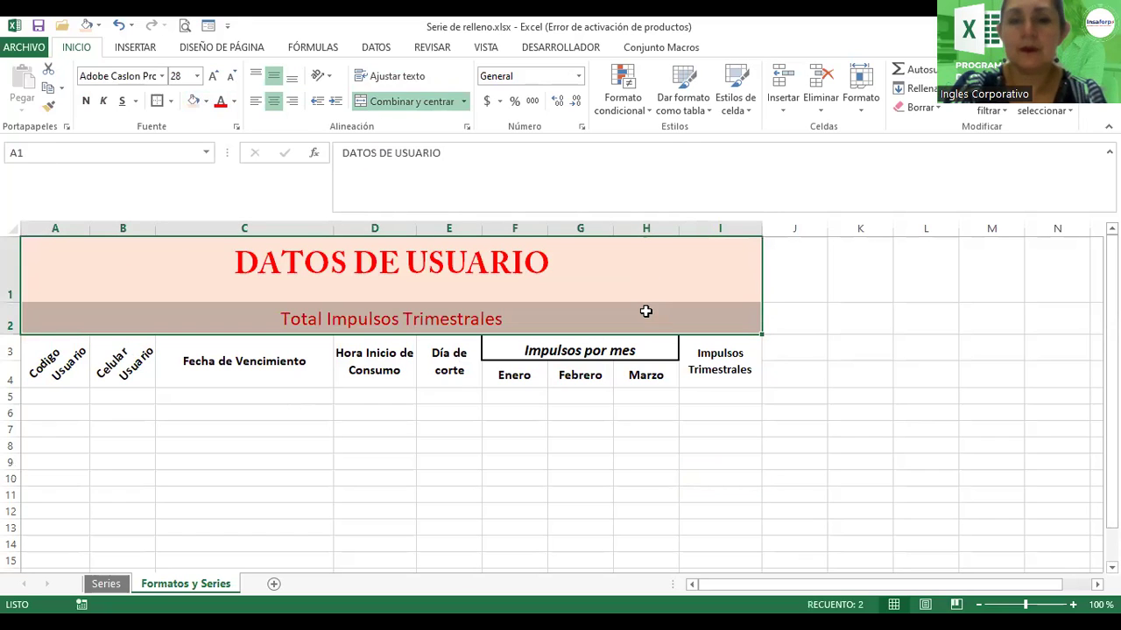
- Apply a two-colour horizontal gradient with light orange as Color 2 to the title rows
{"action": "left_click", "coordinate": [237, 128]}
{"action": "left_click", "coordinate": [730, 181]}
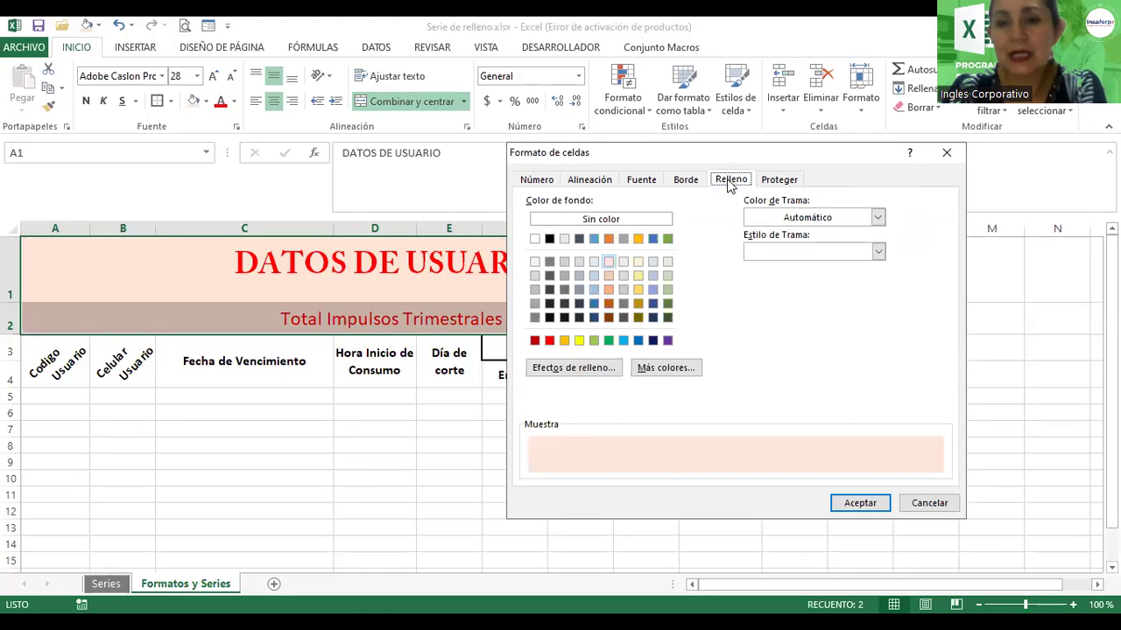
{"action": "left_click", "coordinate": [585, 372]}
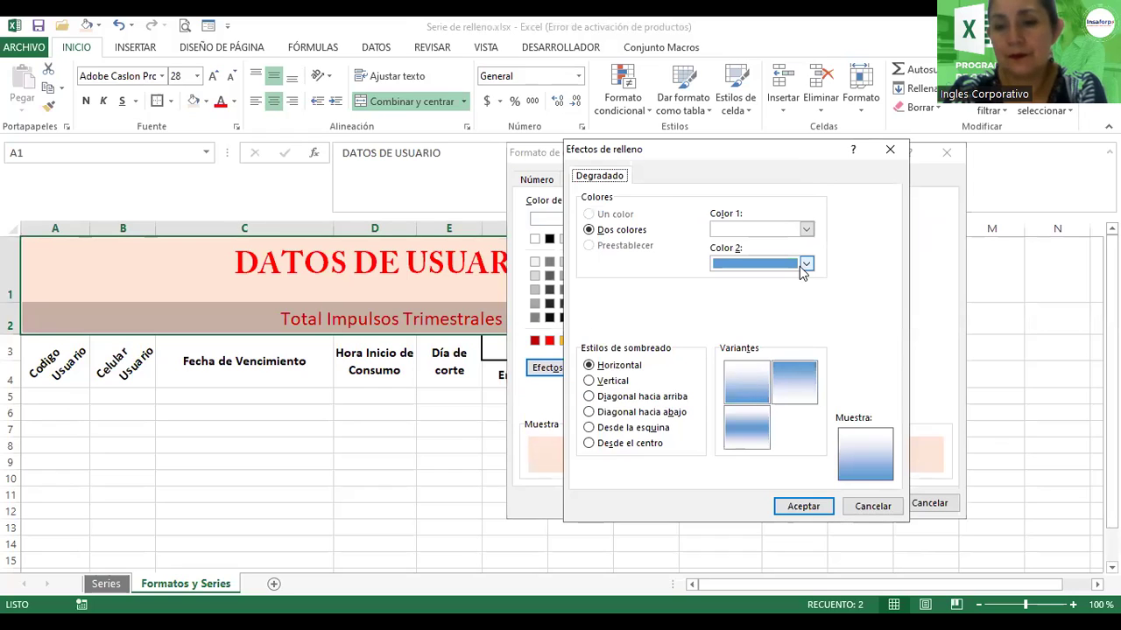
{"action": "left_click", "coordinate": [801, 266]}
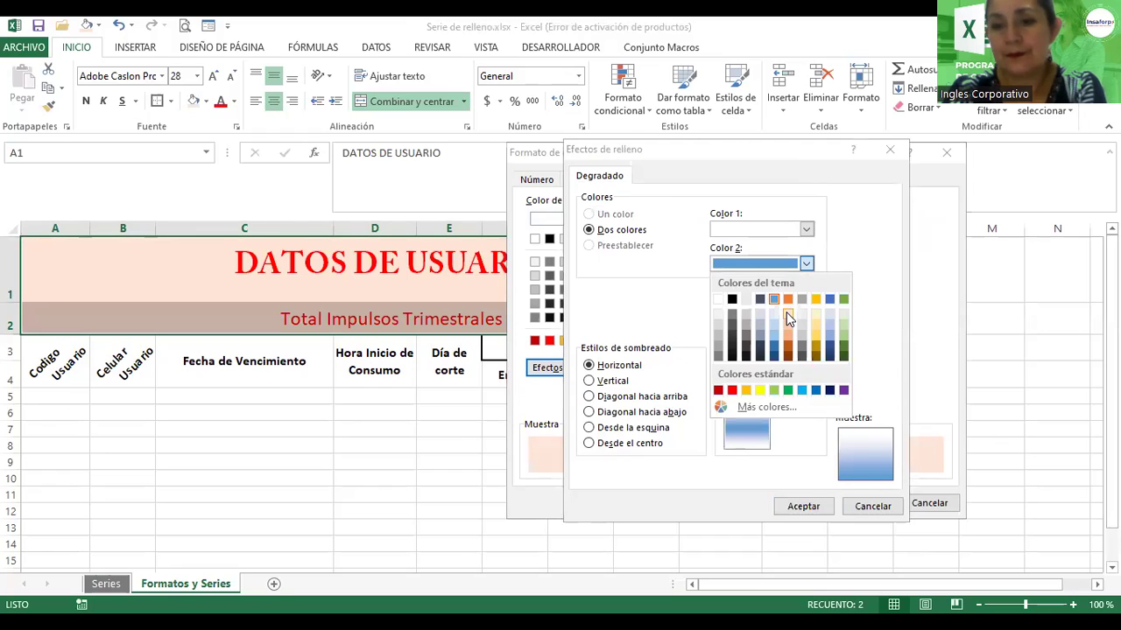
{"action": "left_click", "coordinate": [787, 313]}
{"action": "left_click", "coordinate": [775, 399]}
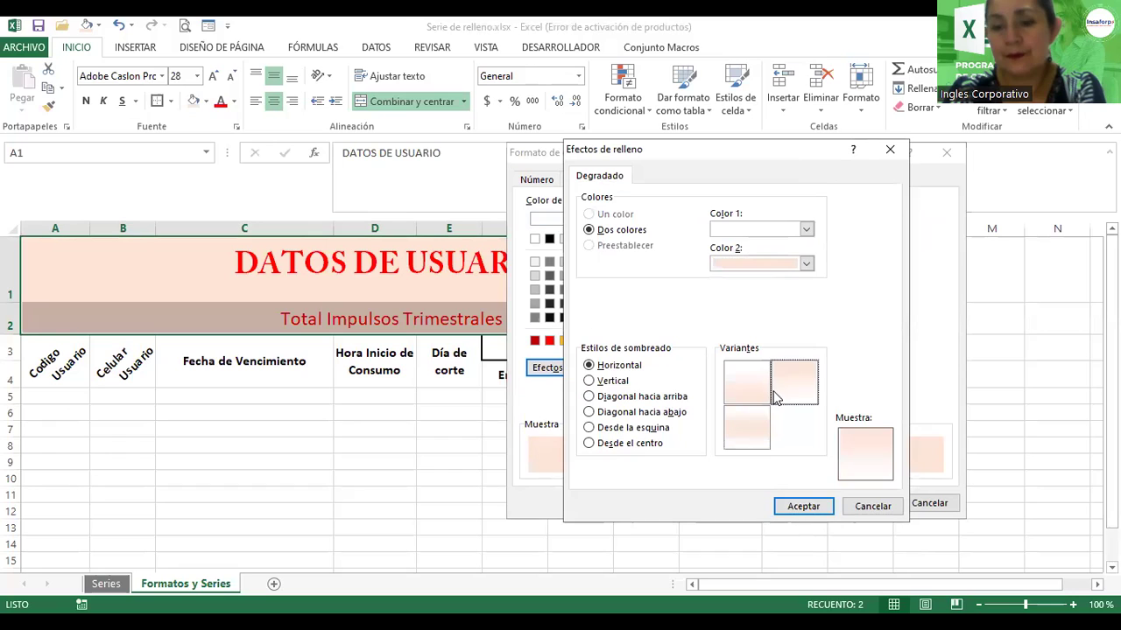
{"action": "left_click", "coordinate": [821, 515]}
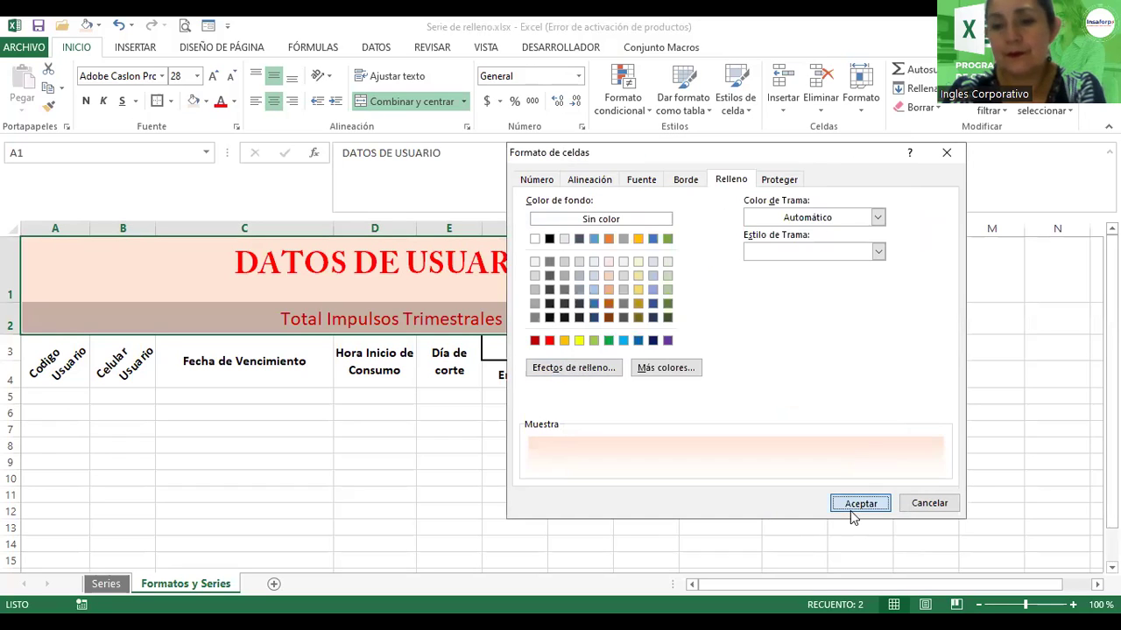
{"action": "left_click", "coordinate": [850, 510]}
{"action": "left_click", "coordinate": [835, 439]}
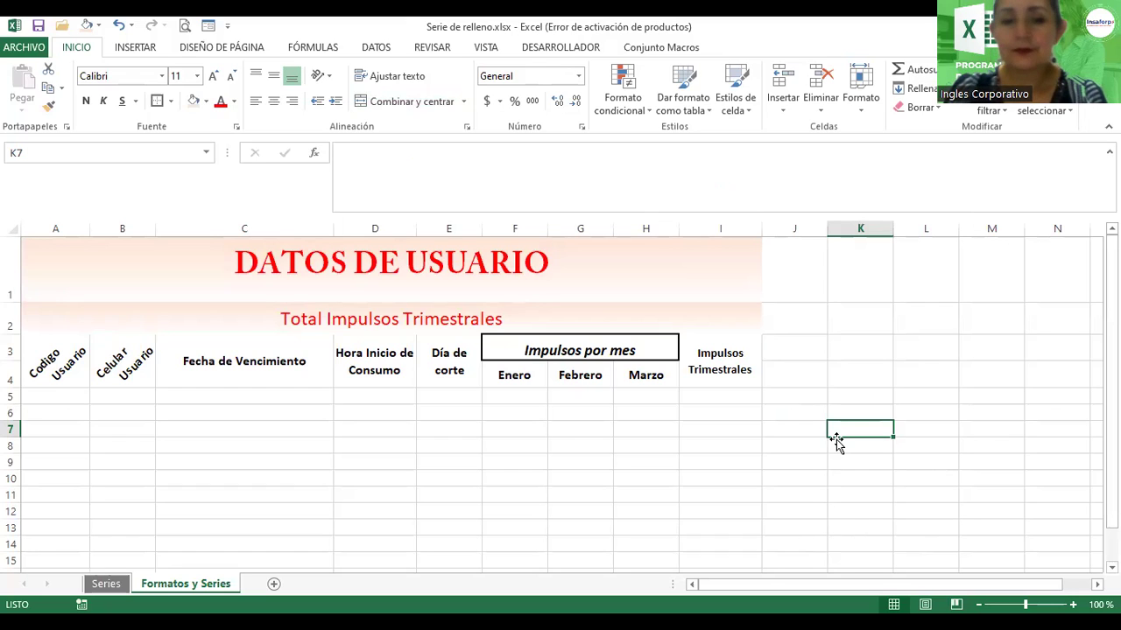
- Set cells A5:A10 under Codigo Usuario to the Texto number format
{"action": "left_click", "coordinate": [74, 365]}
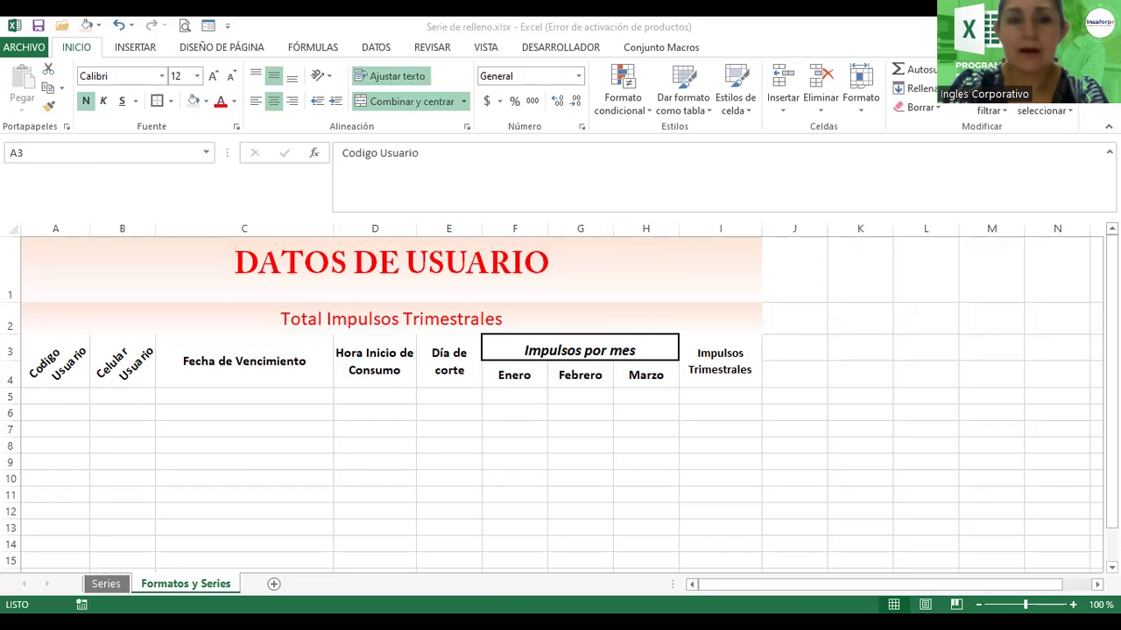
{"action": "left_click", "coordinate": [62, 397]}
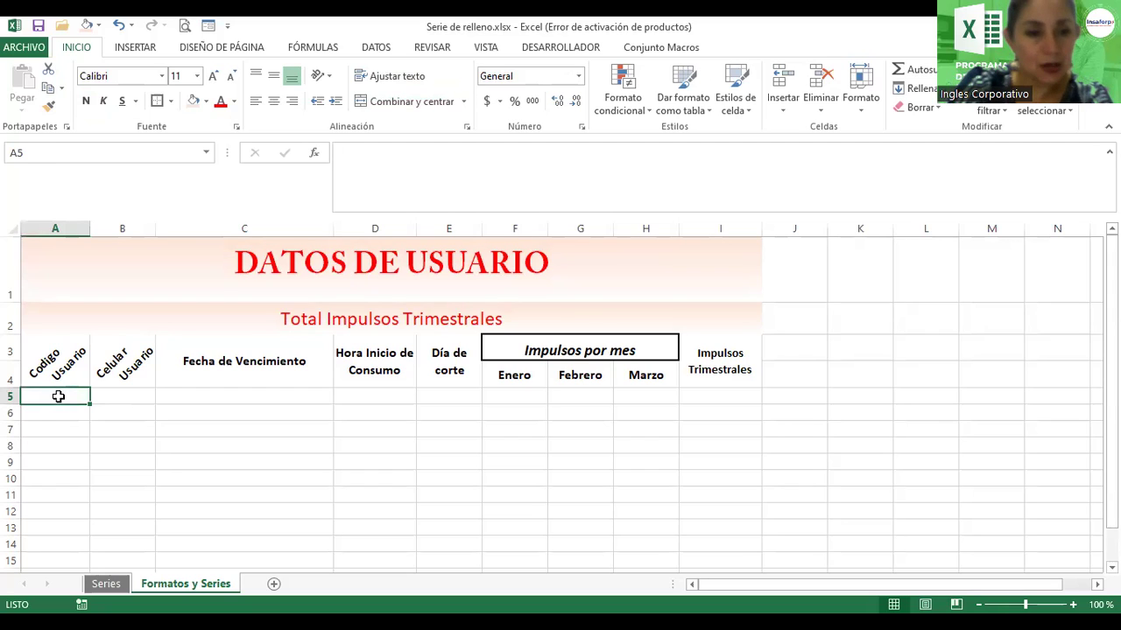
{"action": "left_click_drag", "start_coordinate": [59, 396], "coordinate": [68, 487]}
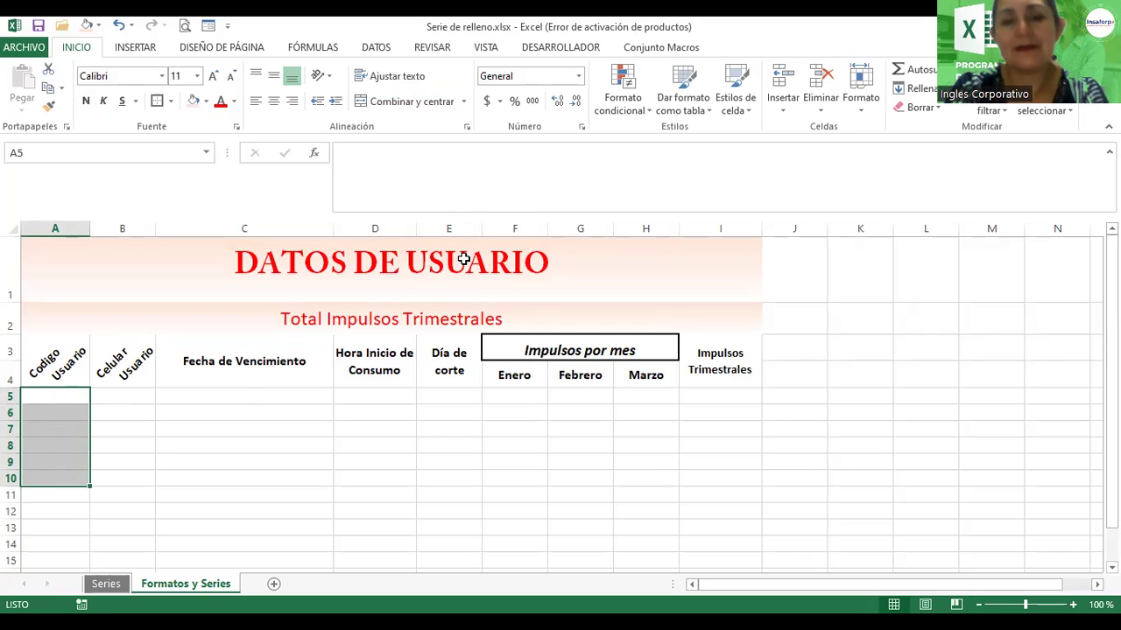
{"action": "left_click", "coordinate": [578, 79]}
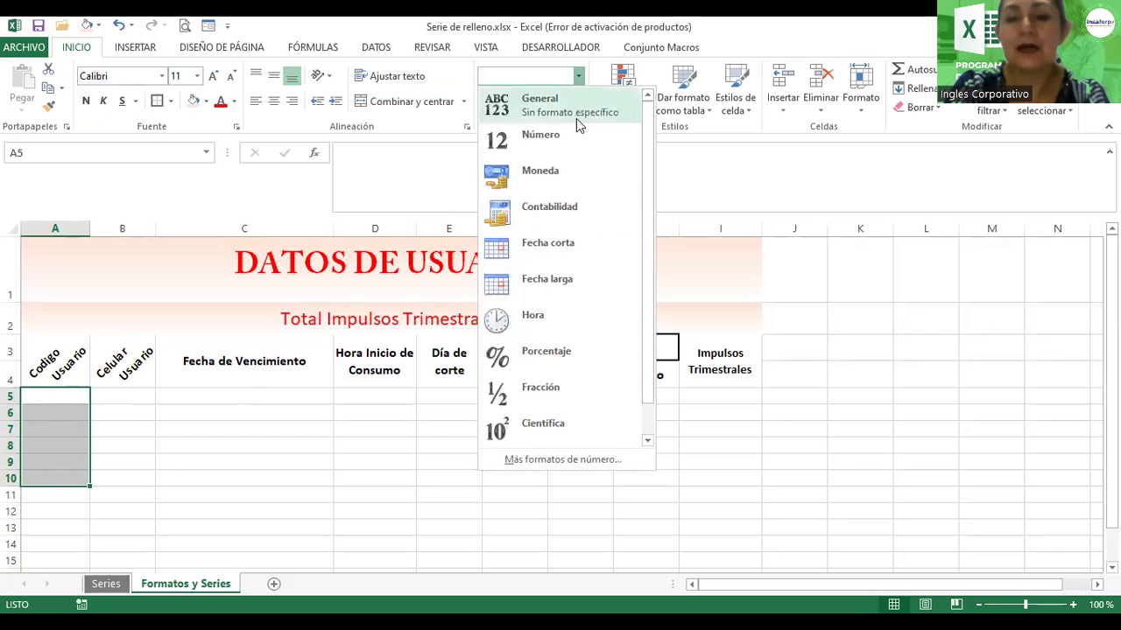
{"action": "left_click_drag", "start_coordinate": [650, 294], "coordinate": [655, 369]}
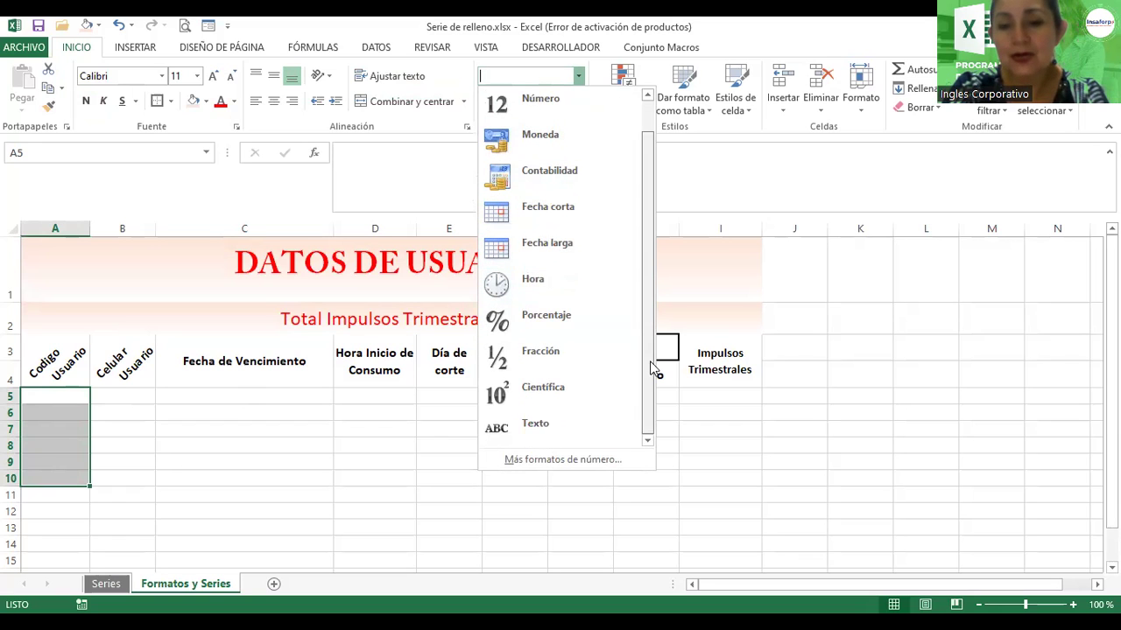
{"action": "left_click", "coordinate": [529, 430]}
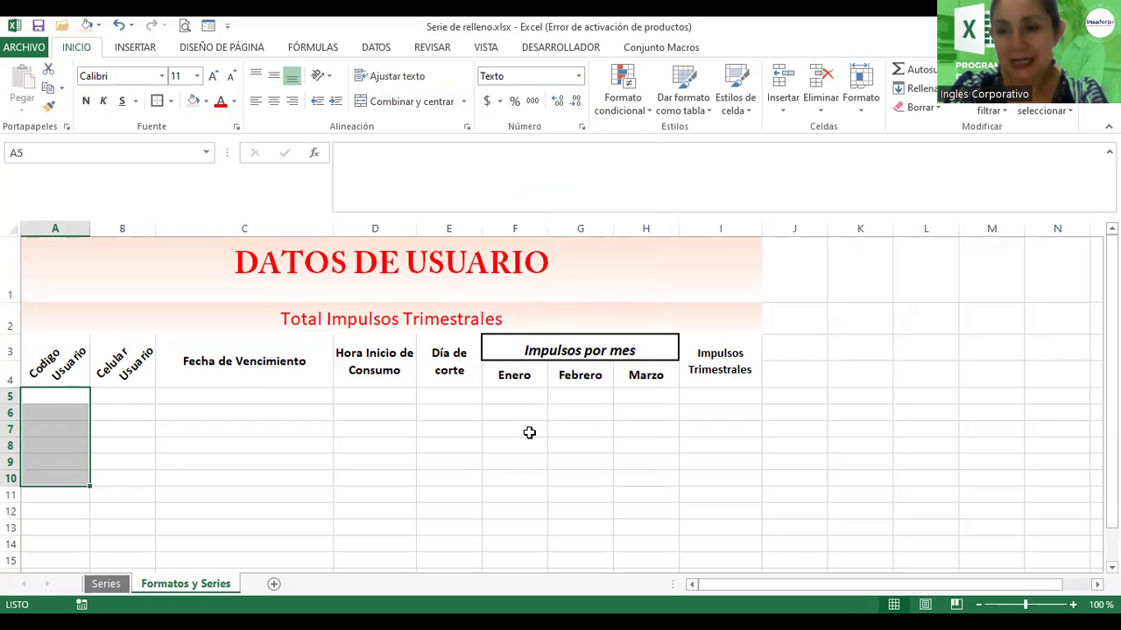
{"action": "left_click", "coordinate": [60, 399]}
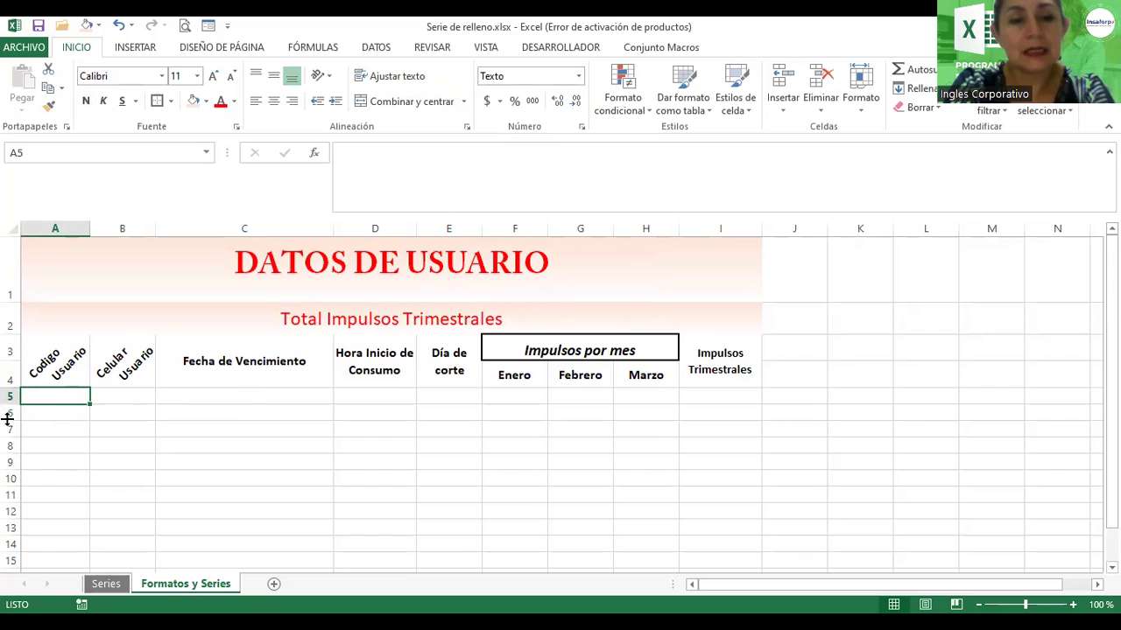
- Enter 010203 in A5 and fill down to A10 for codes 010203 through 010208
{"action": "type", "text": "010203"}
{"action": "key", "text": "Return"}
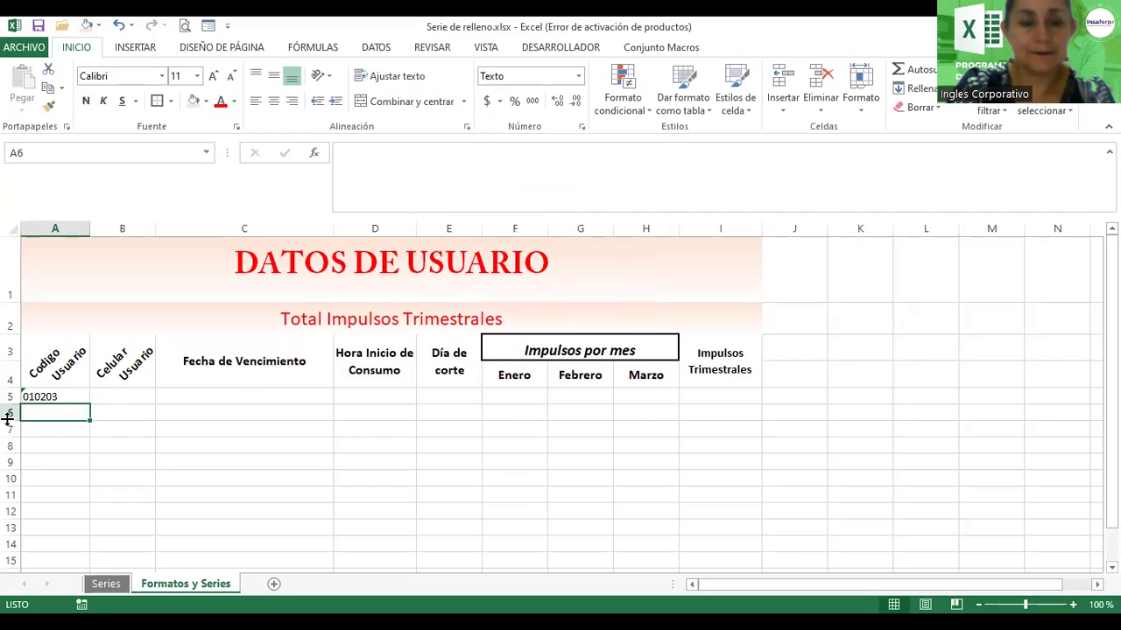
{"action": "left_click", "coordinate": [85, 399]}
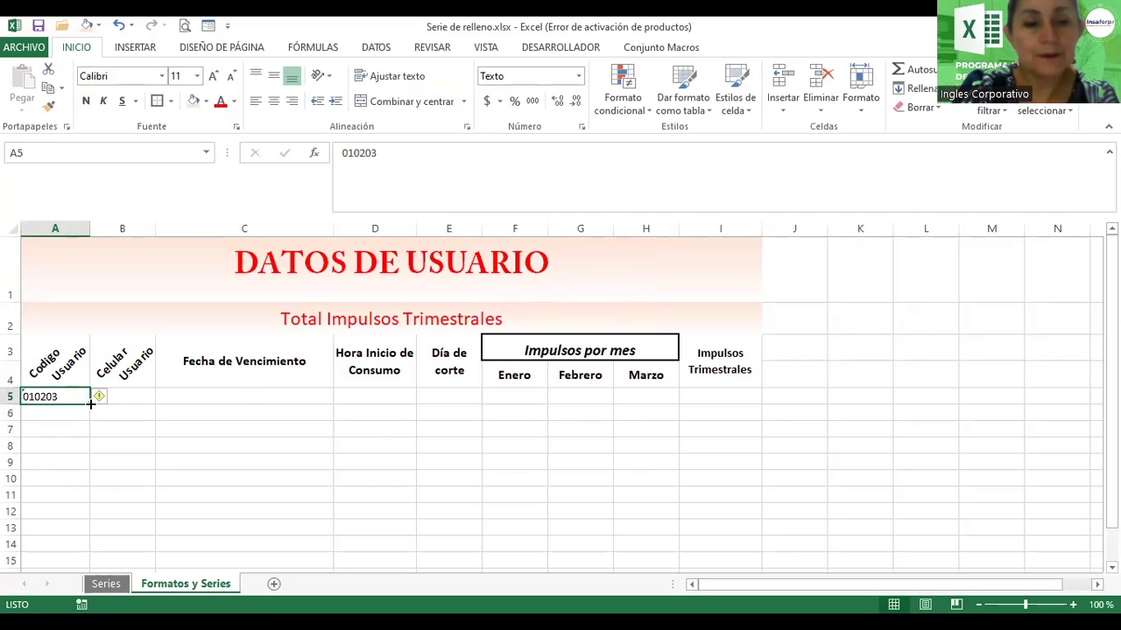
{"action": "left_click_drag", "start_coordinate": [91, 405], "coordinate": [90, 429]}
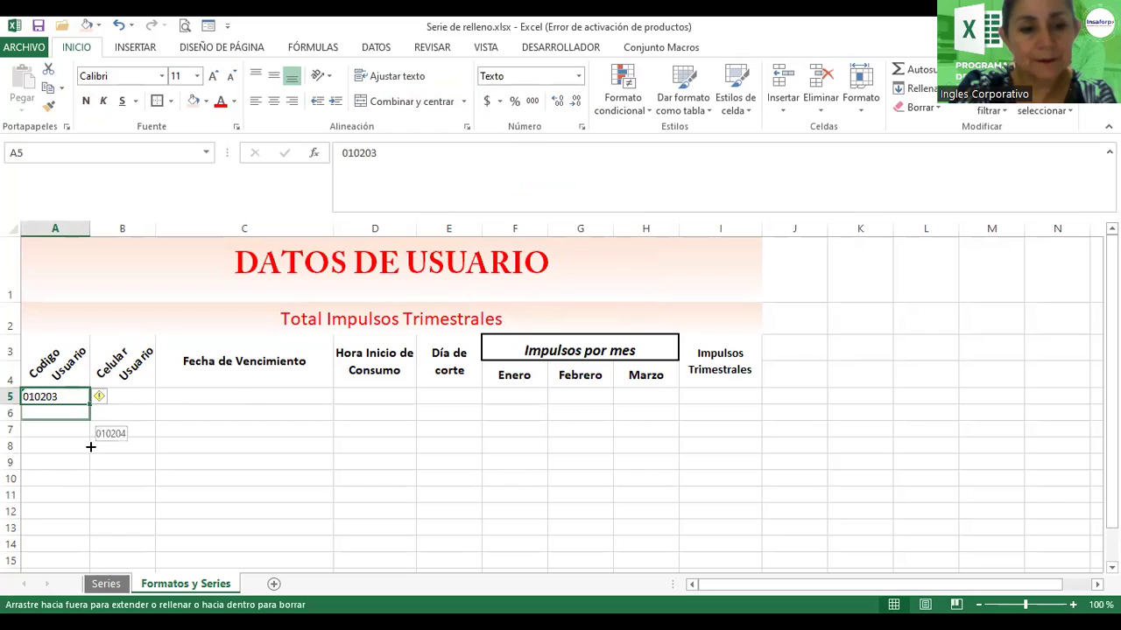
{"action": "left_click_drag", "start_coordinate": [94, 470], "coordinate": [98, 496]}
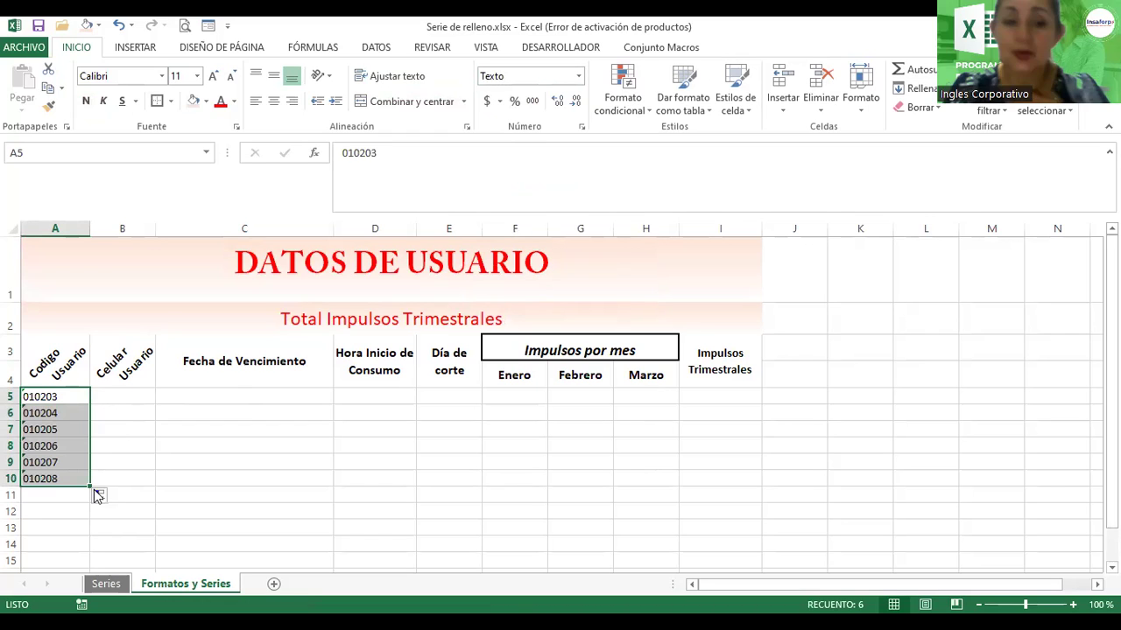
{"action": "left_click", "coordinate": [52, 397]}
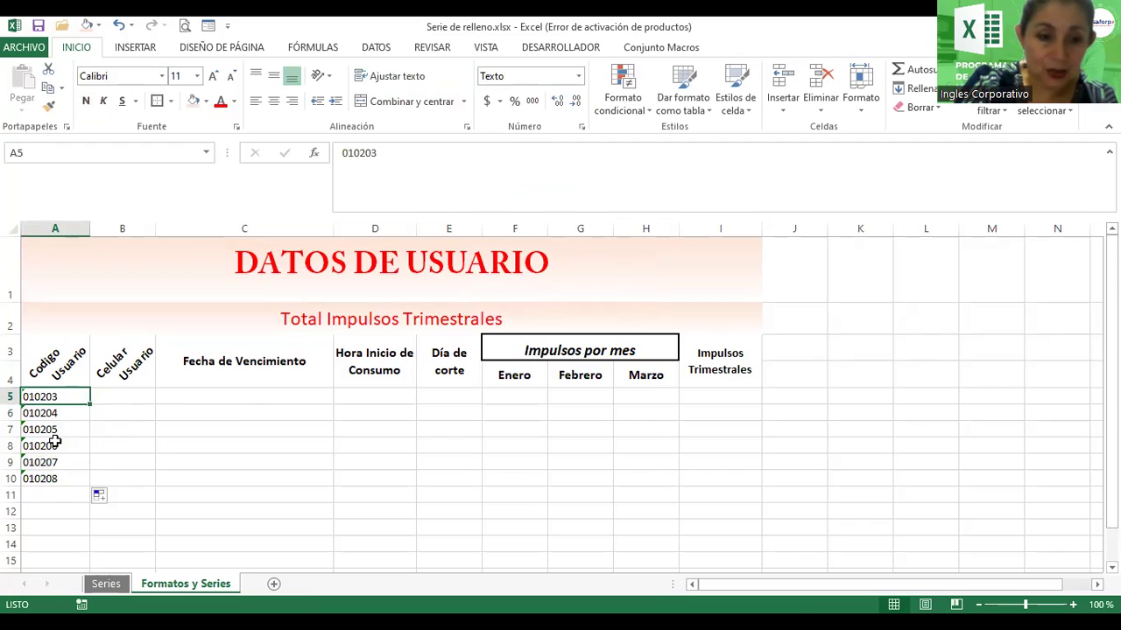
{"action": "left_click_drag", "start_coordinate": [54, 397], "coordinate": [51, 477]}
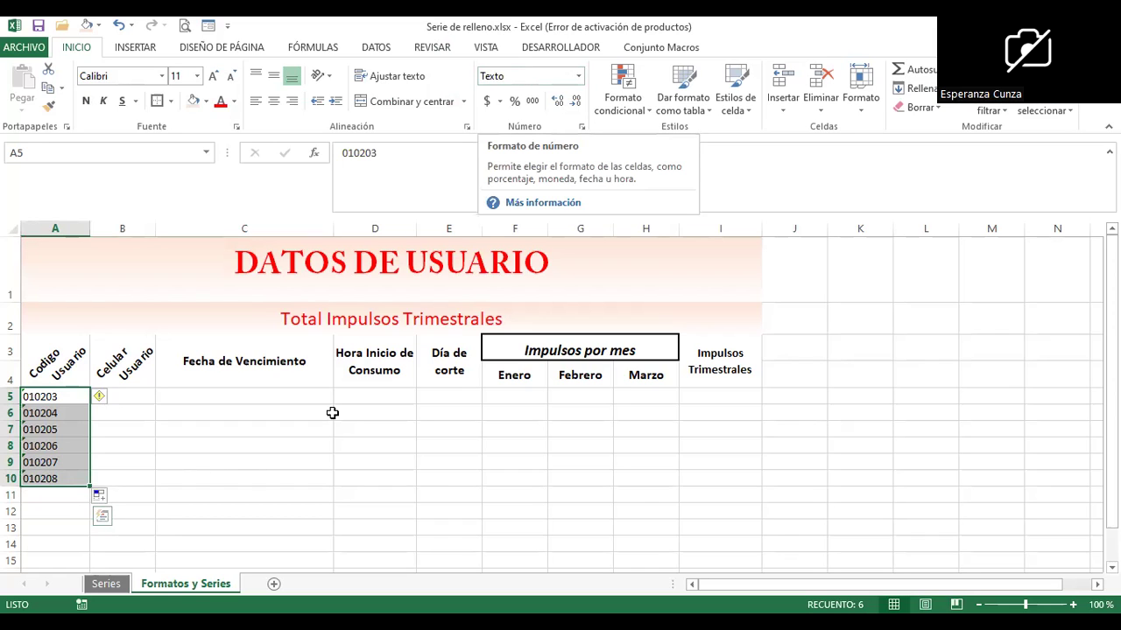
- Zoom in and extend the code series from A5 down to A10 again
{"action": "left_click", "coordinate": [1072, 604]}
{"action": "left_click", "coordinate": [1073, 604]}
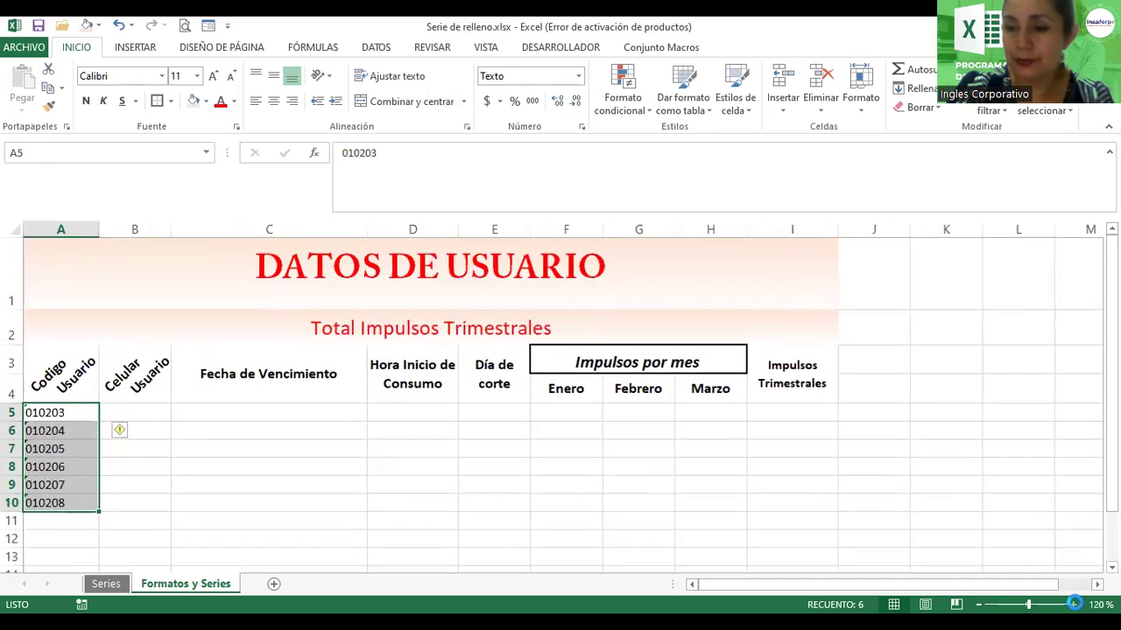
{"action": "left_click", "coordinate": [1073, 604]}
{"action": "left_click", "coordinate": [1073, 604]}
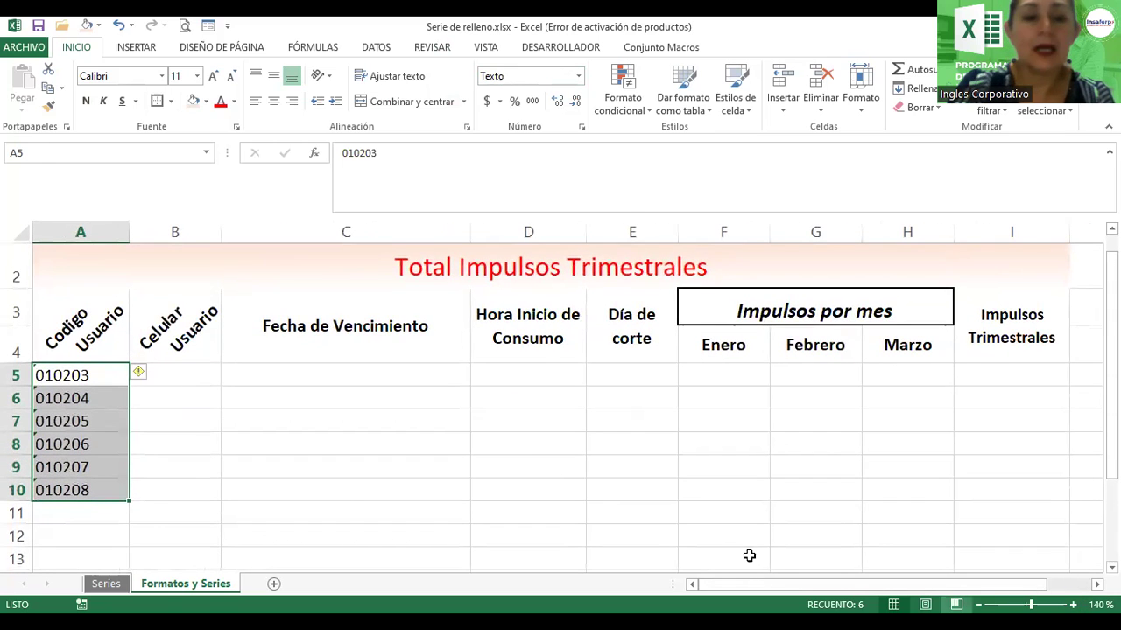
{"action": "left_click", "coordinate": [144, 394]}
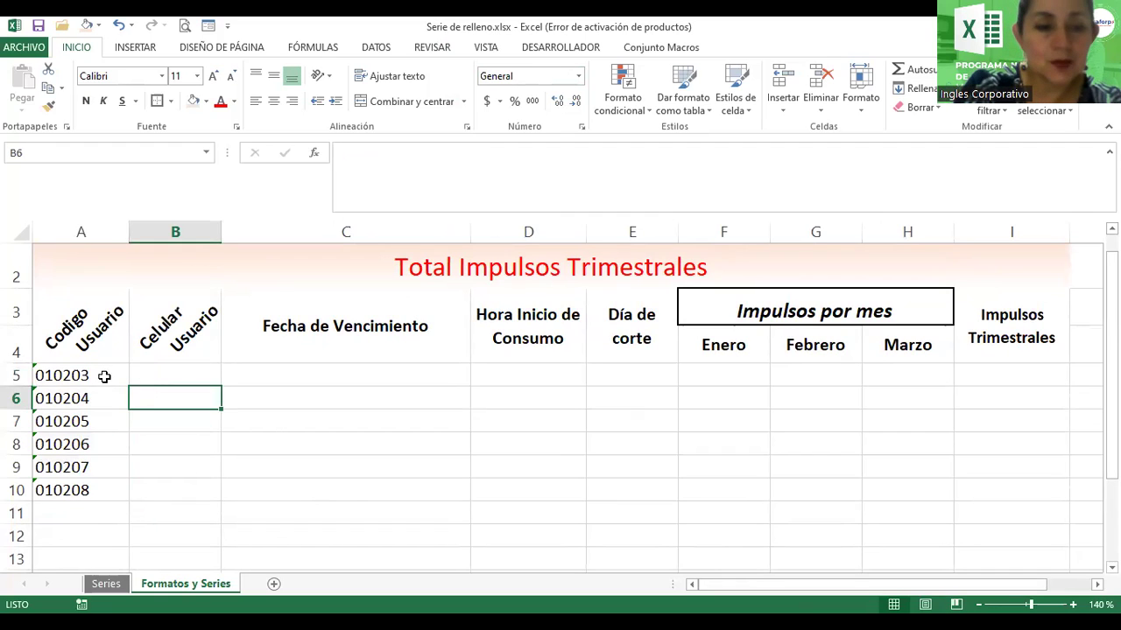
{"action": "left_click", "coordinate": [108, 375]}
{"action": "left_click_drag", "start_coordinate": [129, 386], "coordinate": [127, 433]}
{"action": "left_click_drag", "start_coordinate": [127, 487], "coordinate": [128, 500]}
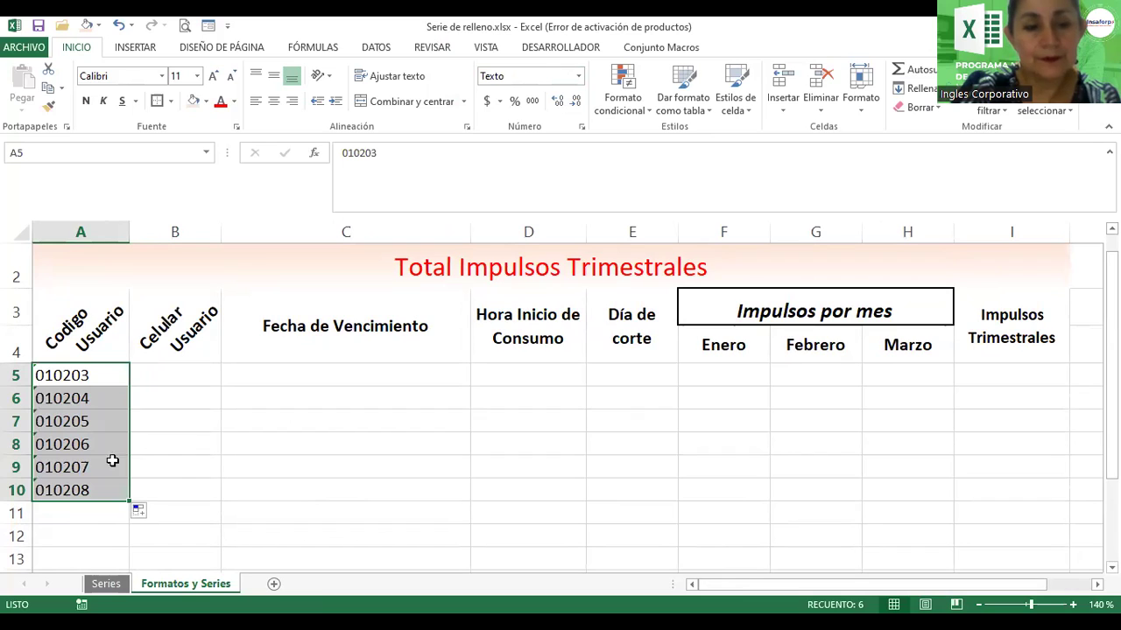
- Choose Omitir error to clear the number-stored-as-text warnings on A5:A10
{"action": "left_click", "coordinate": [40, 371]}
{"action": "left_click_drag", "start_coordinate": [94, 374], "coordinate": [91, 490]}
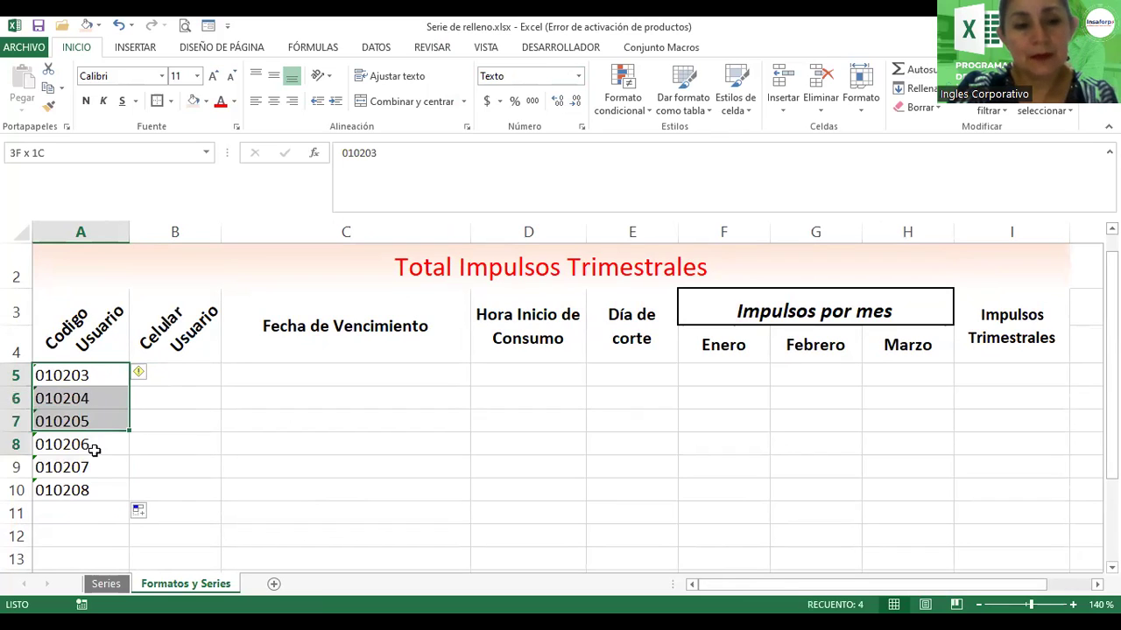
{"action": "left_click", "coordinate": [153, 374]}
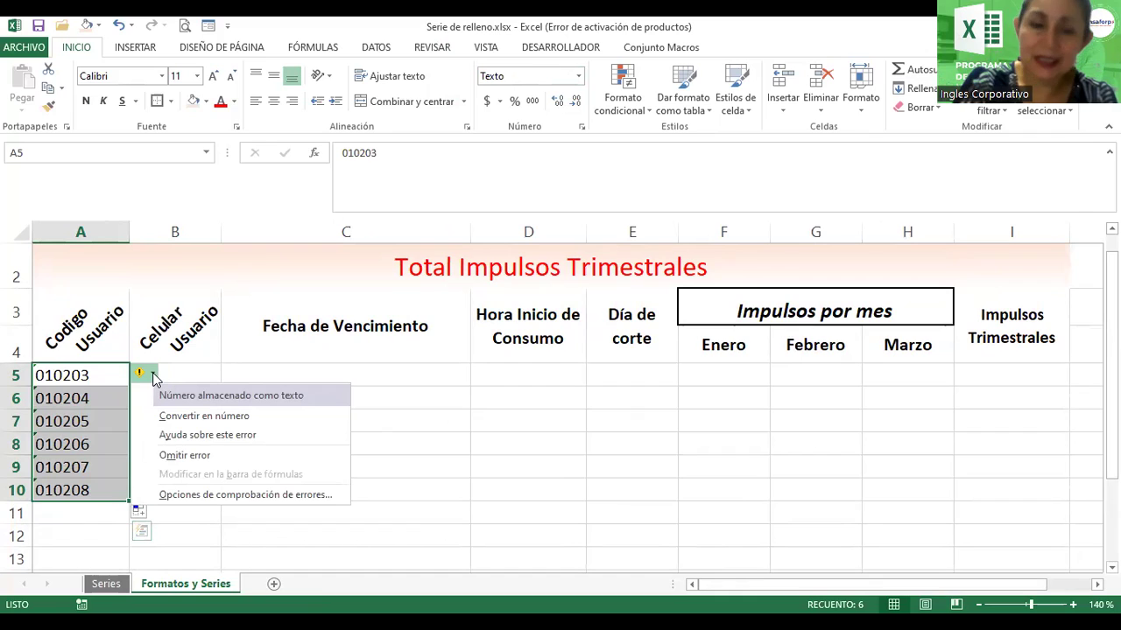
{"action": "left_click", "coordinate": [180, 454]}
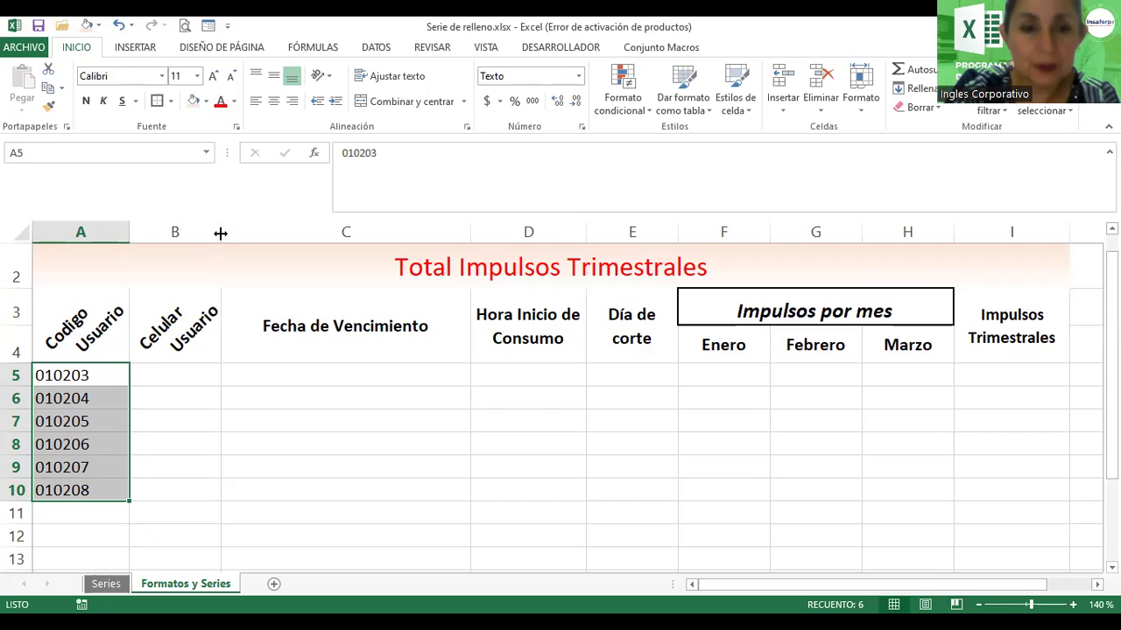
- Widen the Celular Usuario column B and select B5:B10
{"action": "left_click_drag", "start_coordinate": [221, 233], "coordinate": [281, 239]}
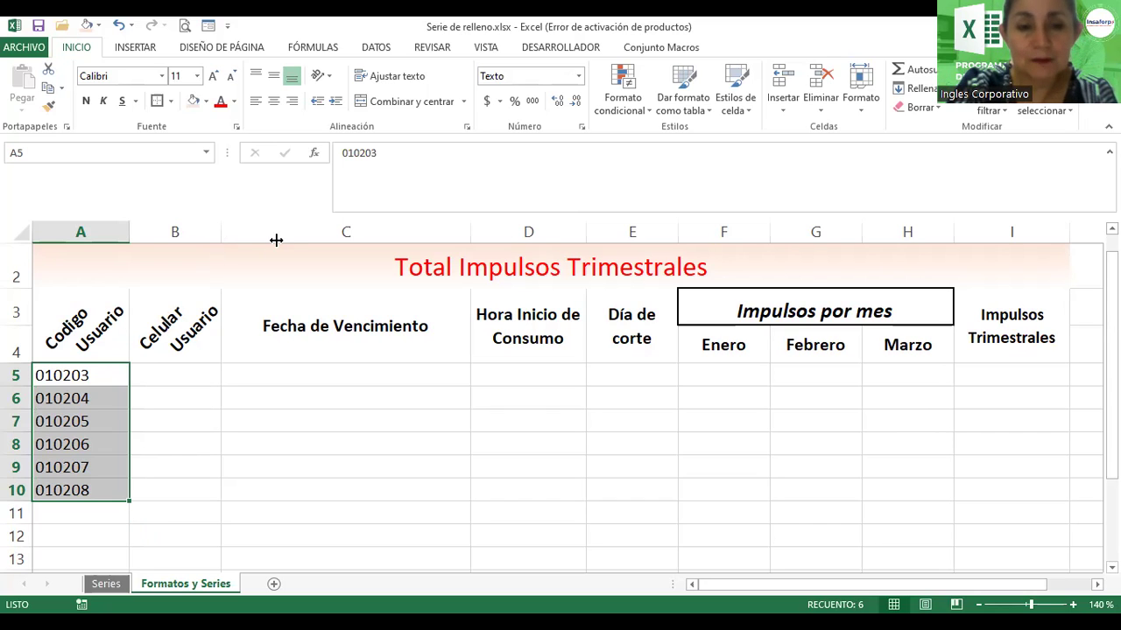
{"action": "left_click", "coordinate": [175, 382]}
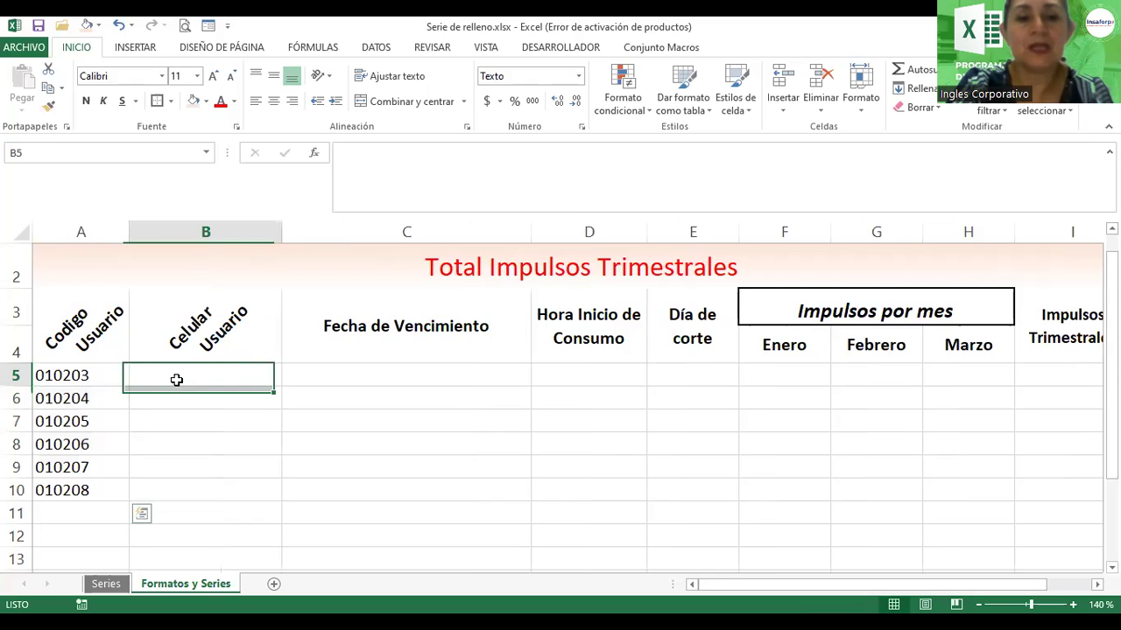
{"action": "left_click_drag", "start_coordinate": [181, 379], "coordinate": [196, 490]}
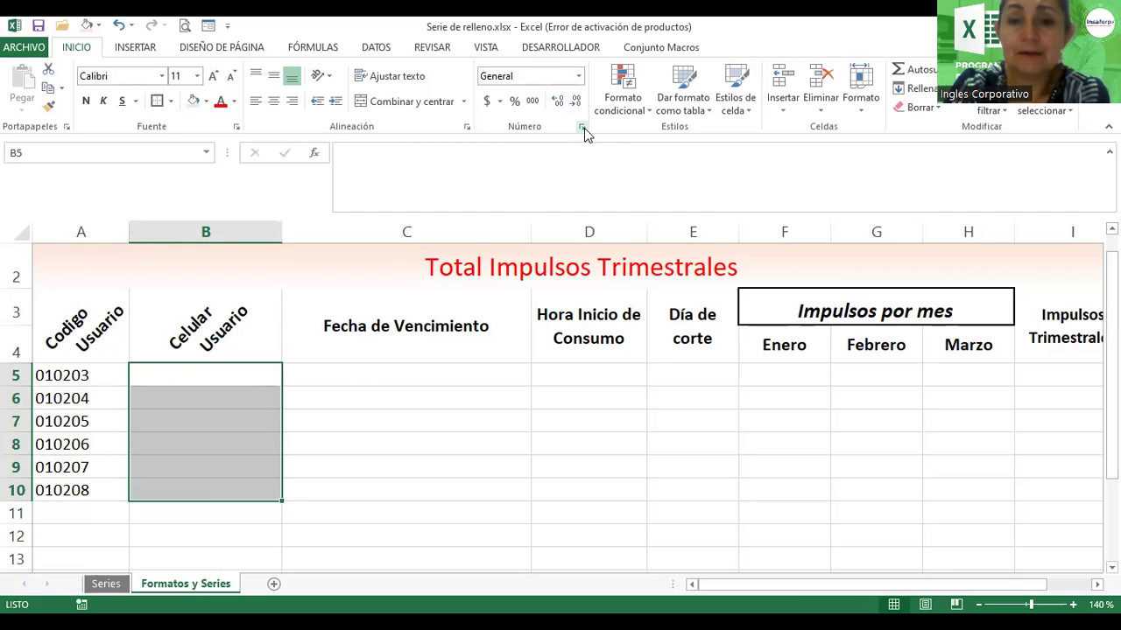
- Replace General with the Personalizada format code (###)-####-#### for B5:B10
{"action": "left_click", "coordinate": [582, 128]}
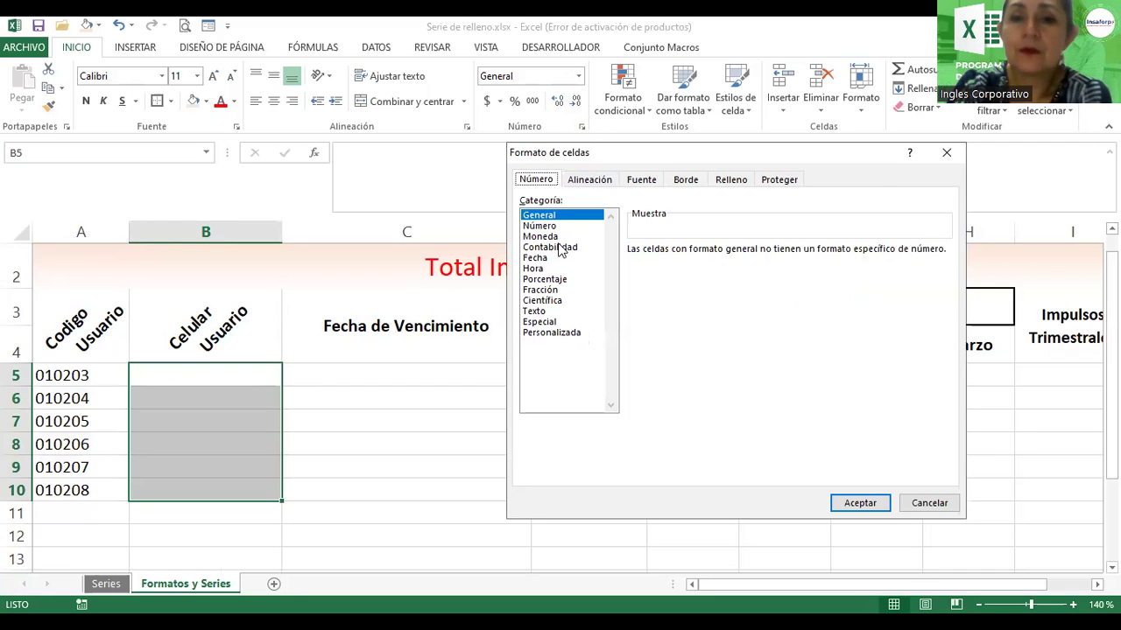
{"action": "left_click", "coordinate": [535, 334]}
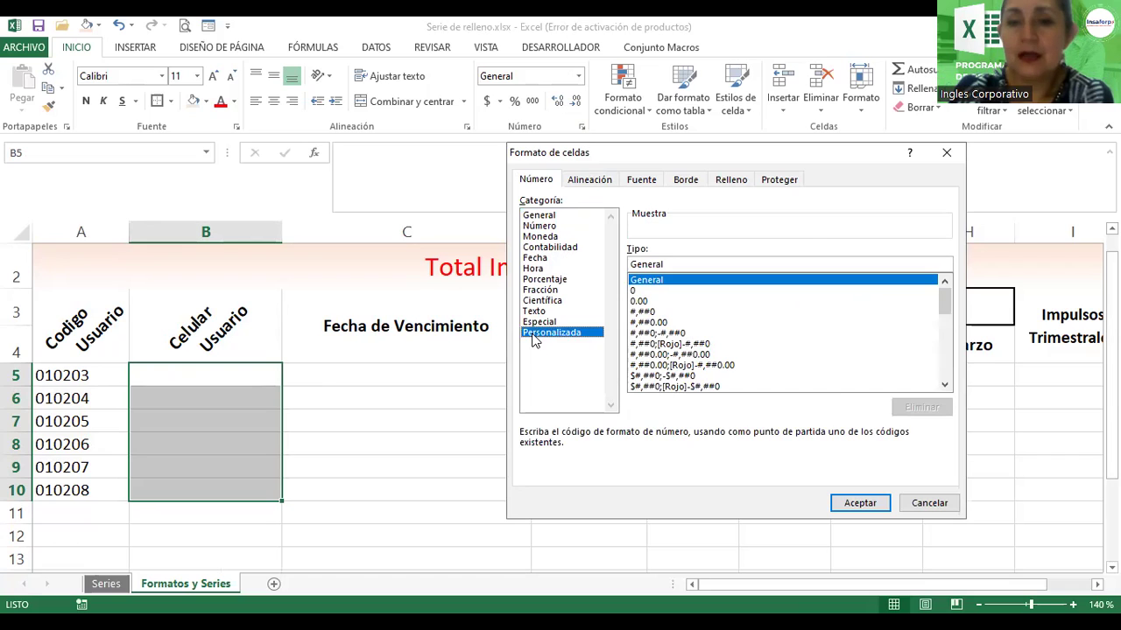
{"action": "left_click", "coordinate": [672, 264]}
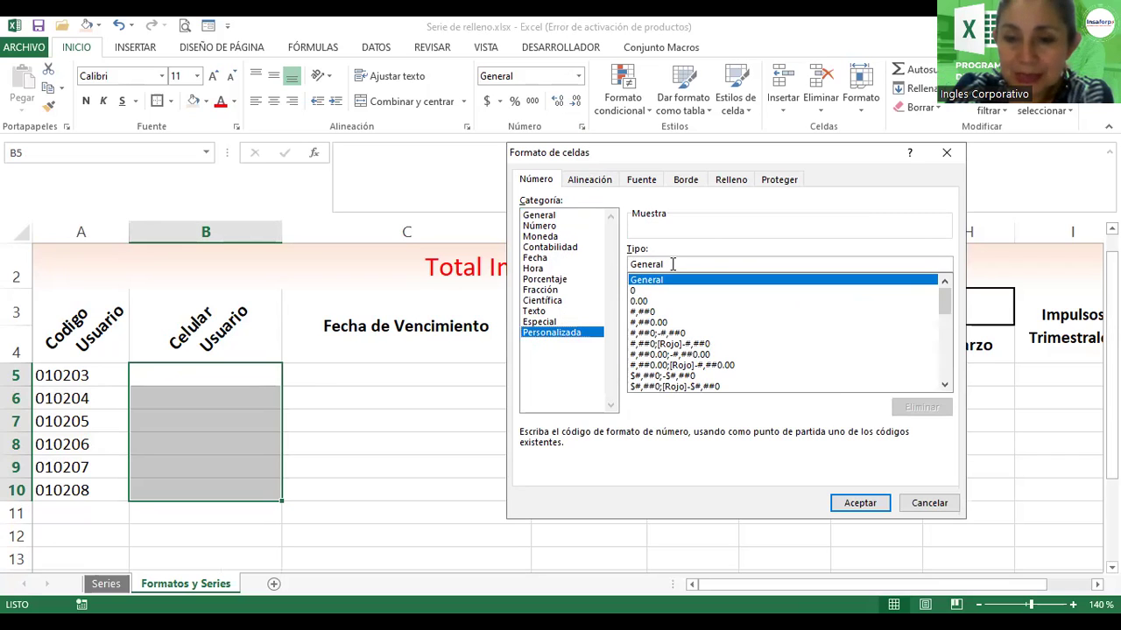
{"action": "key", "text": "BackSpace"}
{"action": "key", "text": "BackSpace"}
{"action": "key", "text": "BackSpace"}
{"action": "key", "text": "BackSpace"}
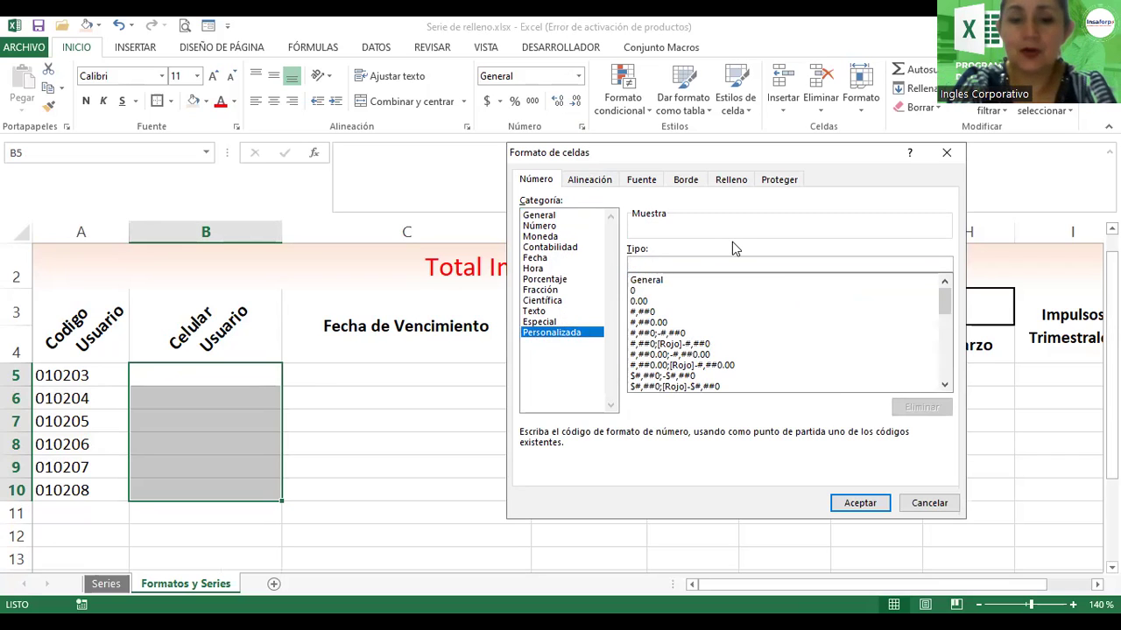
{"action": "type", "text": "(###"}
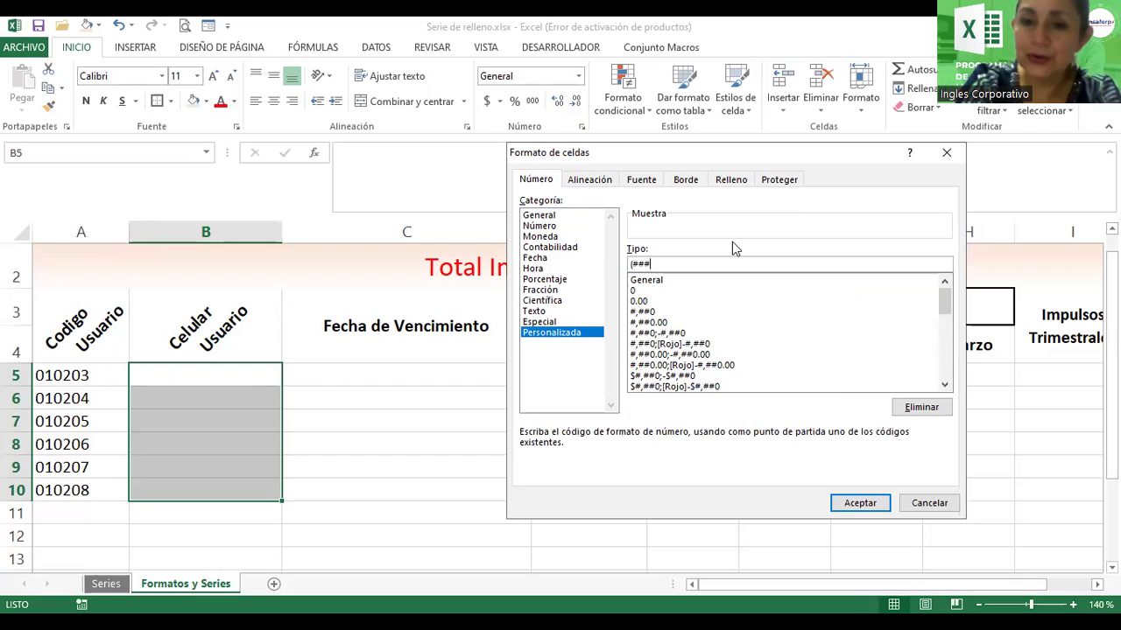
{"action": "type", "text": ")"}
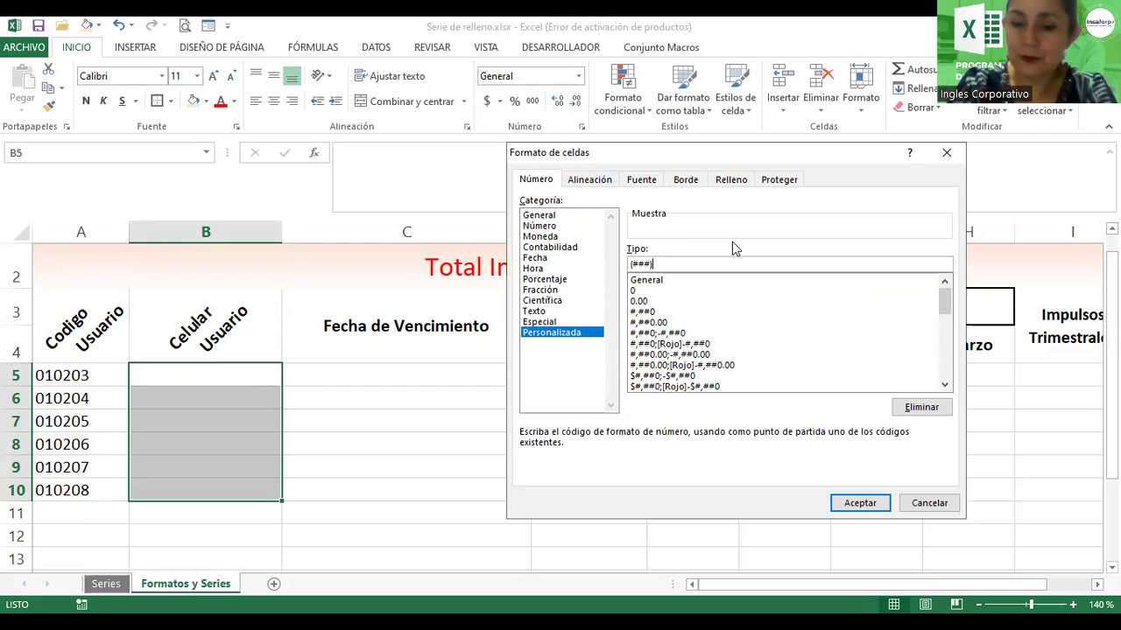
{"action": "type", "text": "-"}
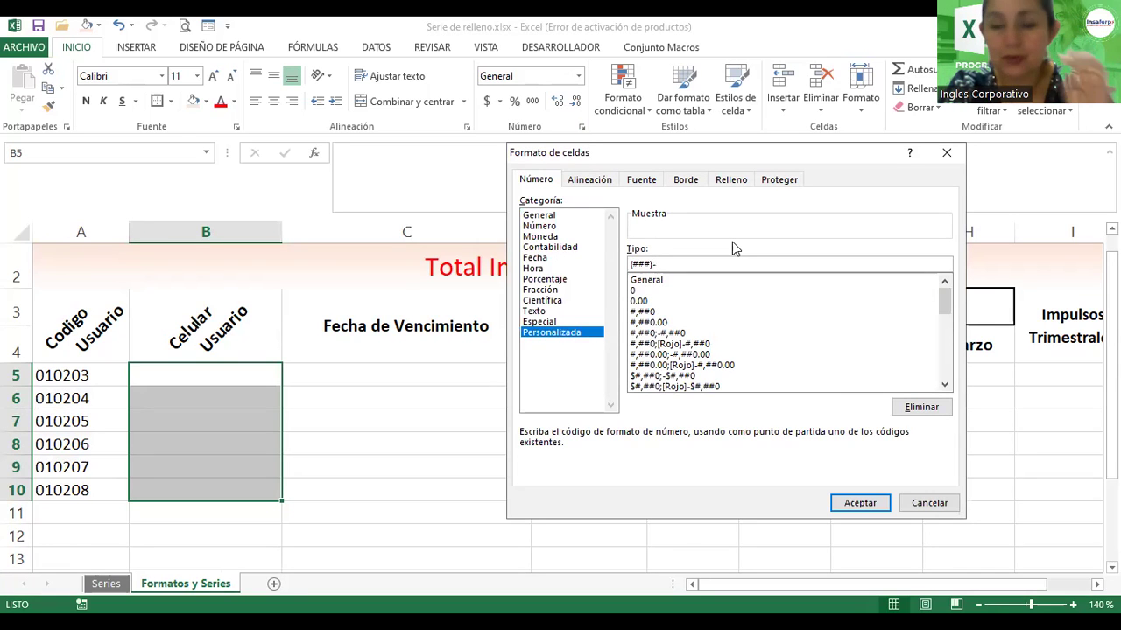
{"action": "type", "text": "####"}
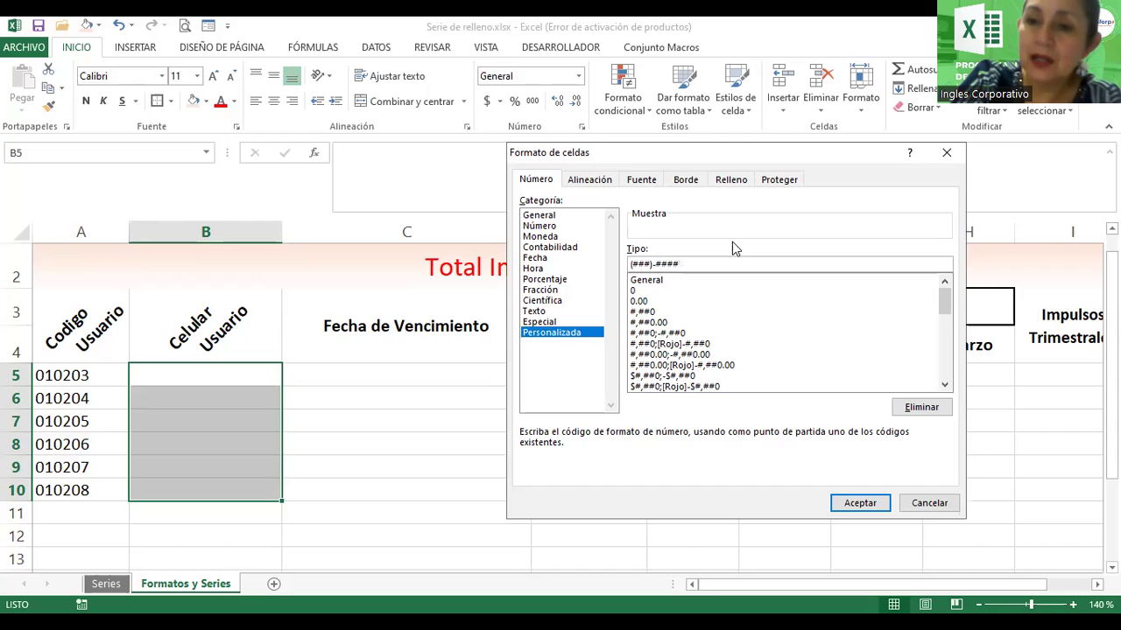
{"action": "type", "text": "-"}
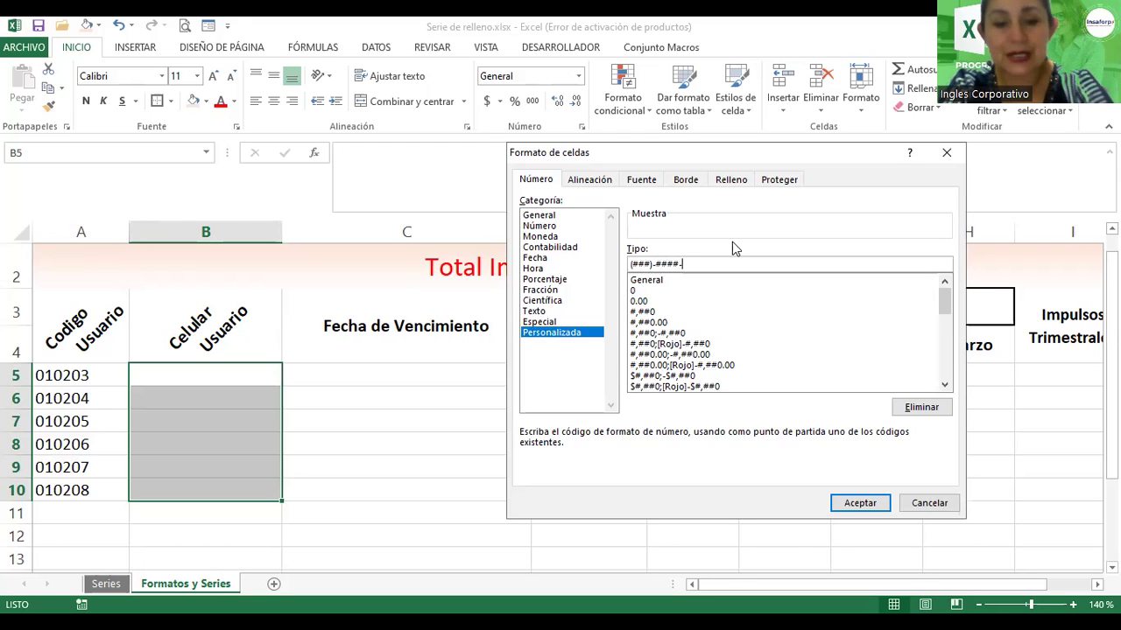
{"action": "type", "text": "####"}
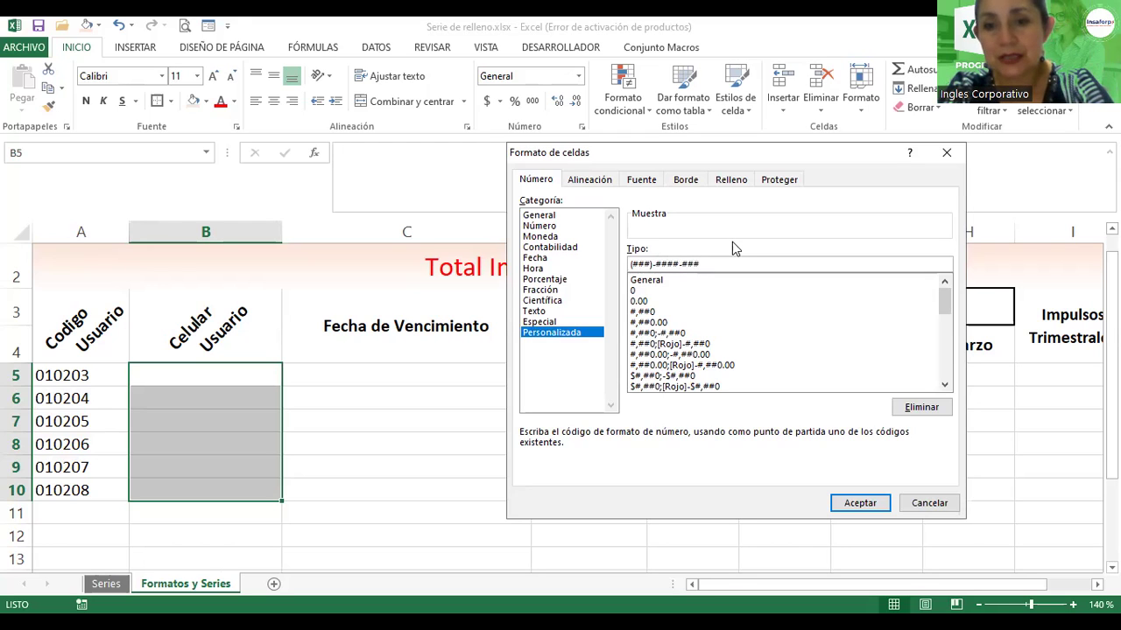
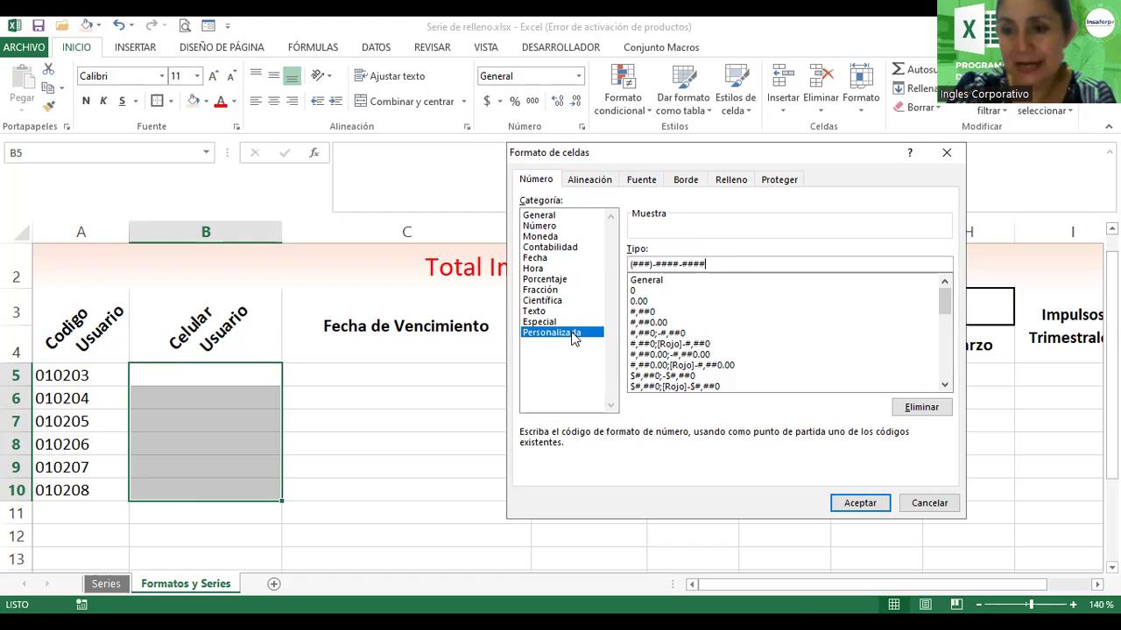
- Apply the custom format (###)-####-#### to the Celular Usuario cells B5:B10
{"action": "double_click", "coordinate": [716, 263]}
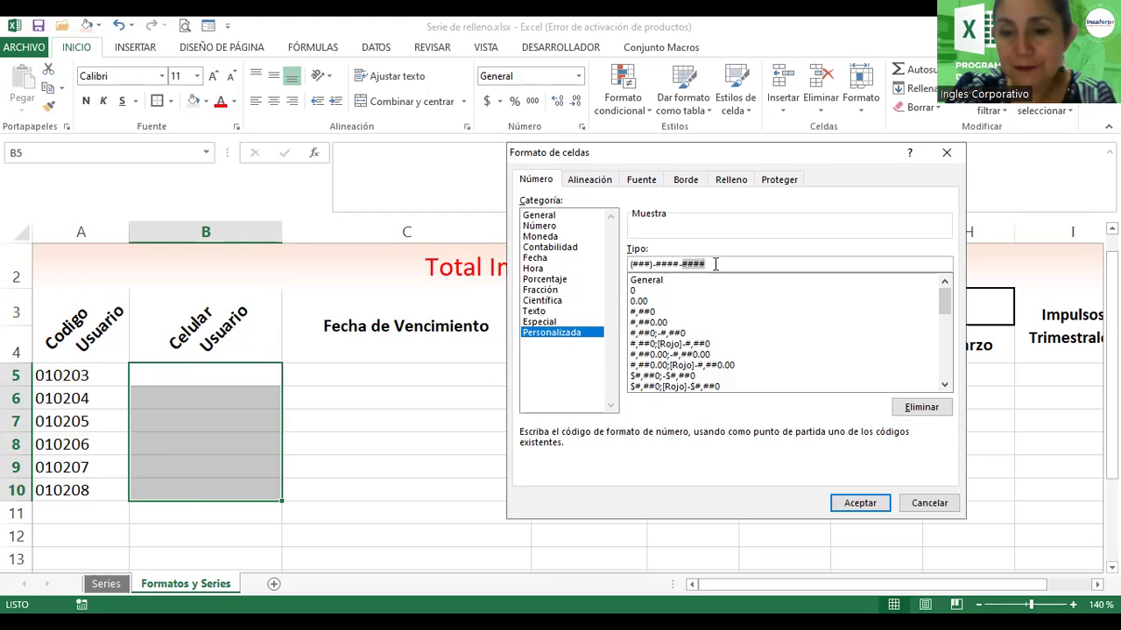
{"action": "left_click", "coordinate": [639, 264]}
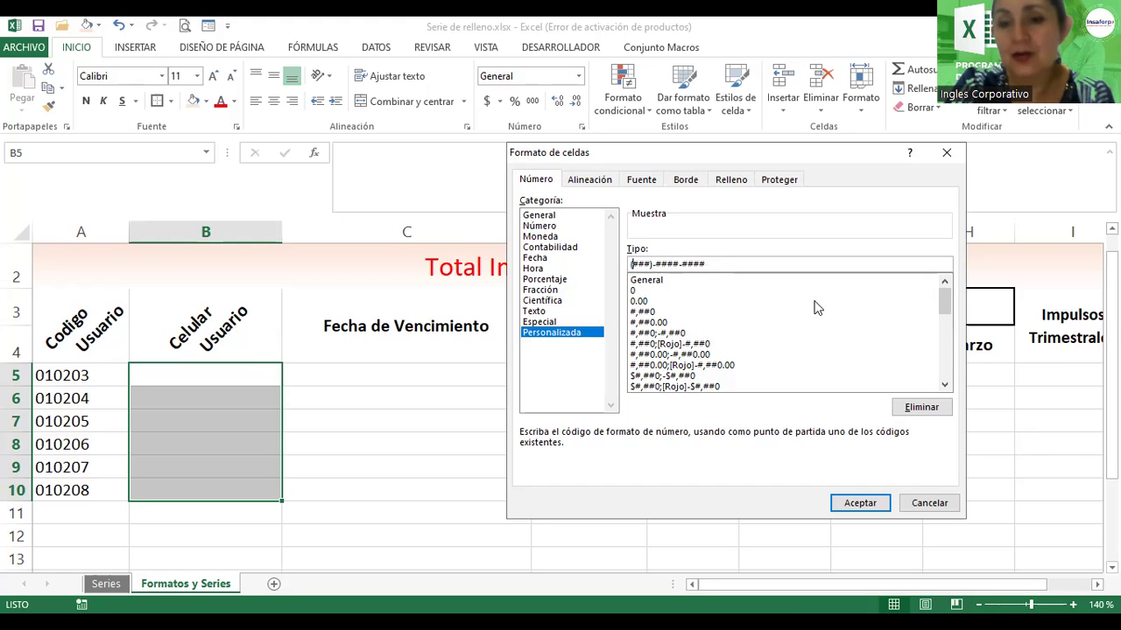
{"action": "left_click", "coordinate": [761, 264]}
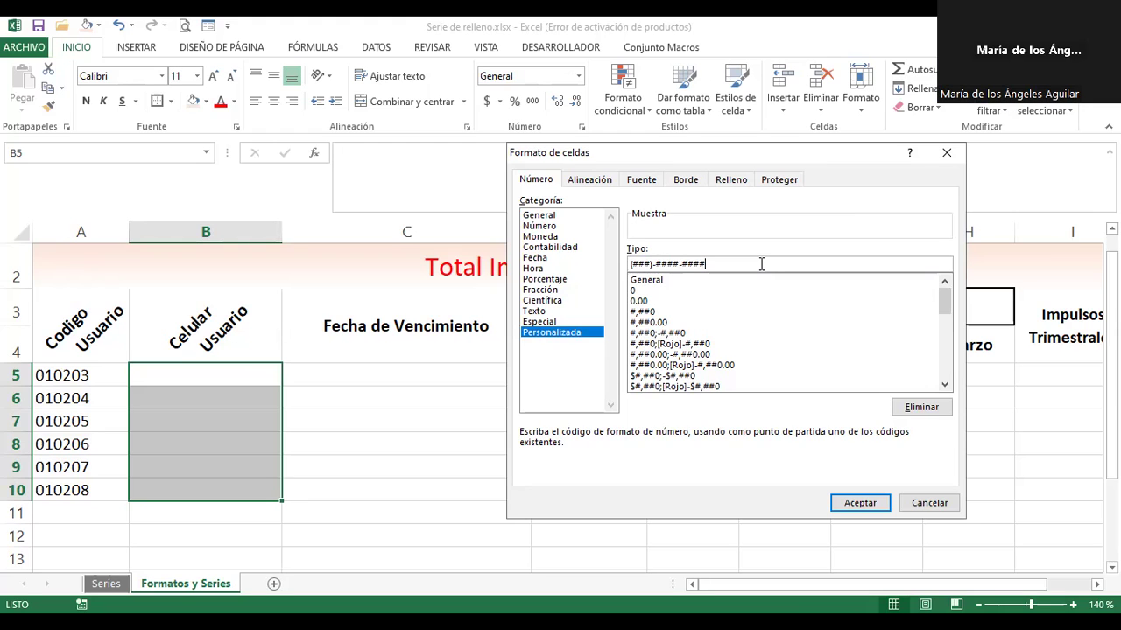
{"action": "left_click", "coordinate": [870, 505]}
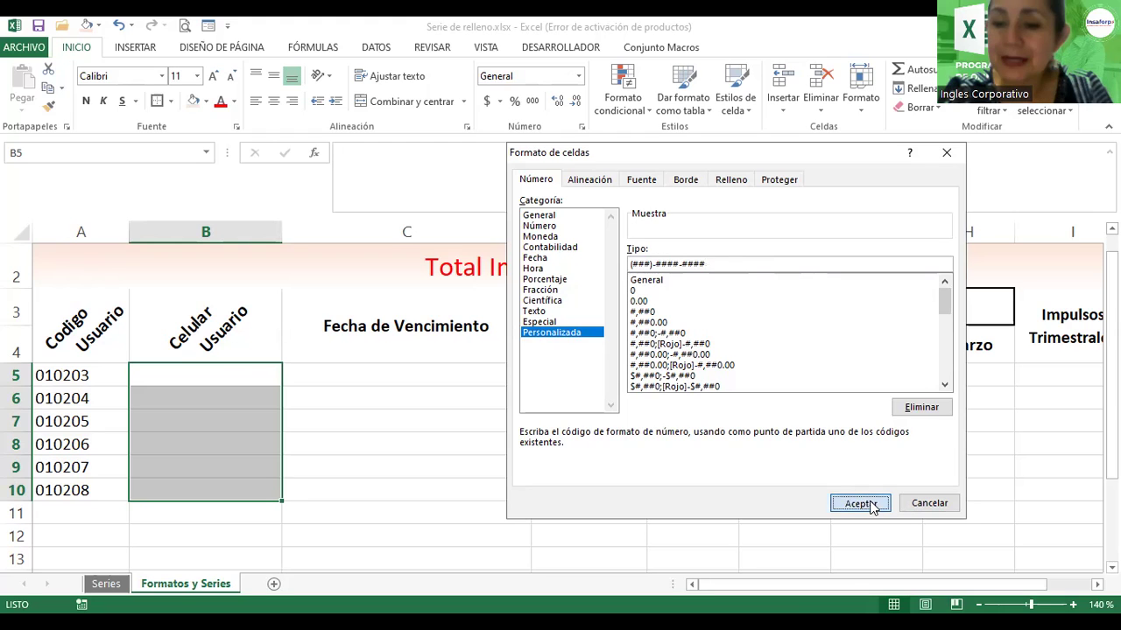
- Enter three phone numbers as plain digits into B5, B6 and B7
{"action": "left_click", "coordinate": [260, 374]}
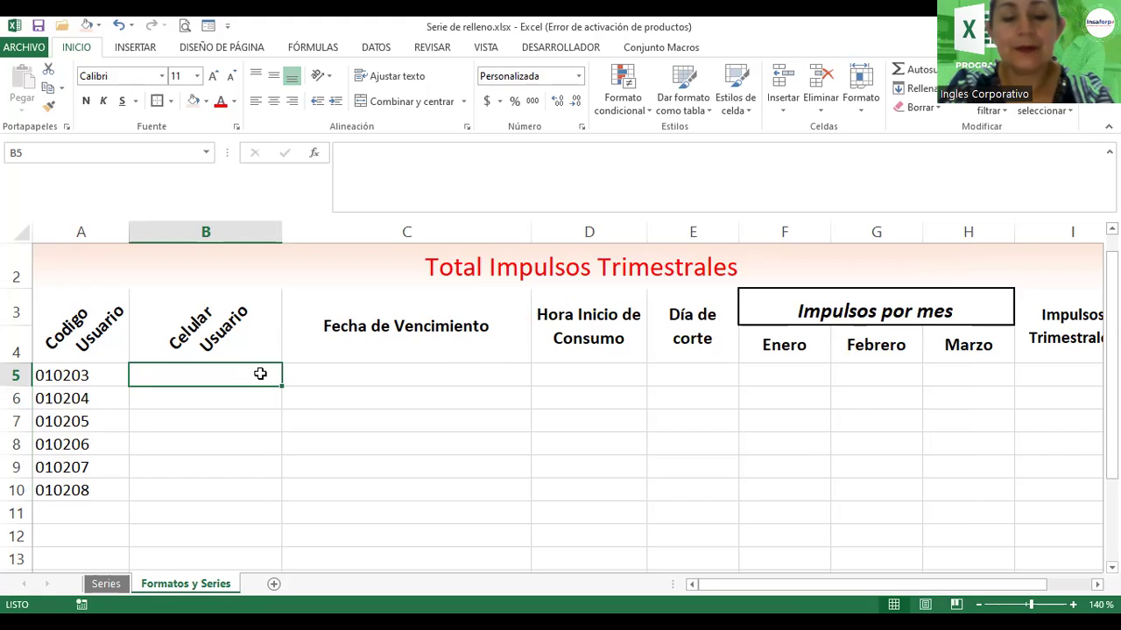
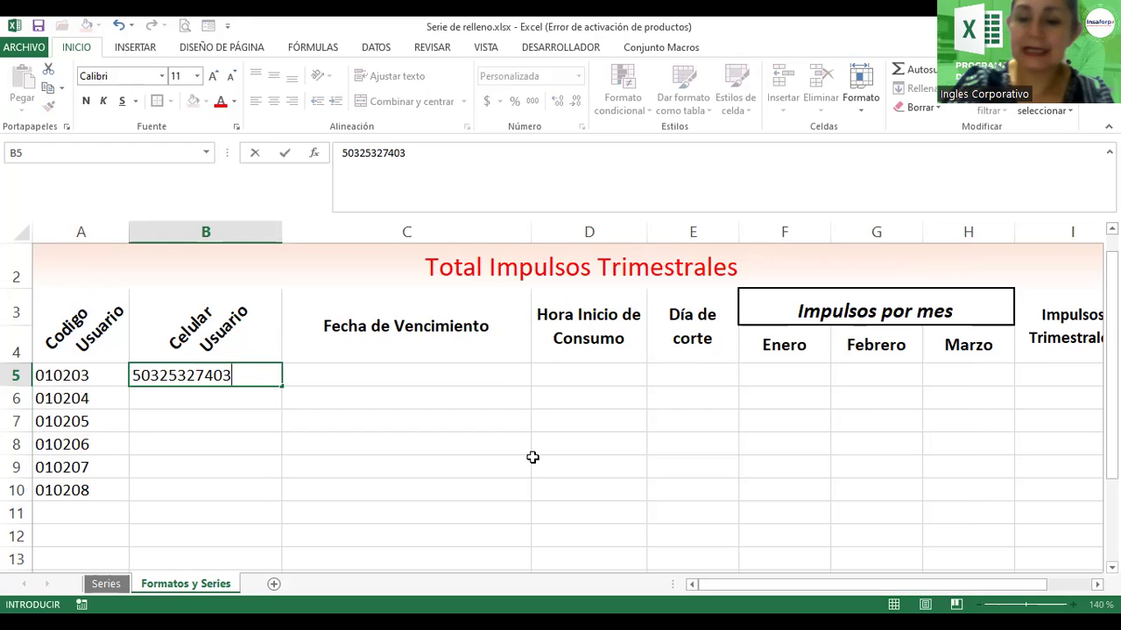
{"action": "key", "text": "Return"}
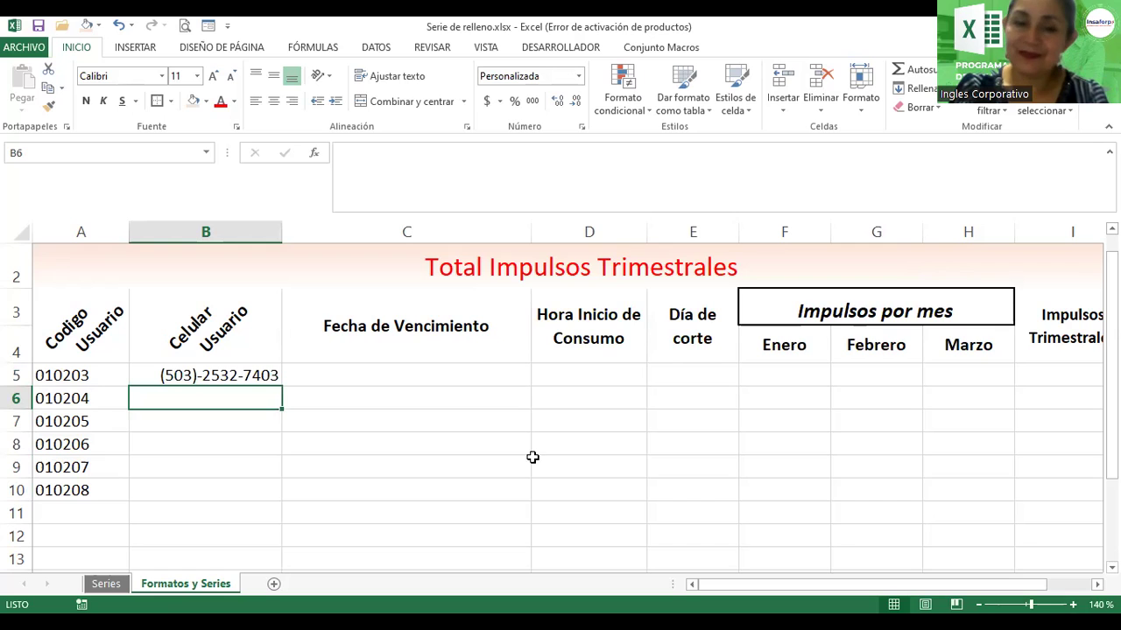
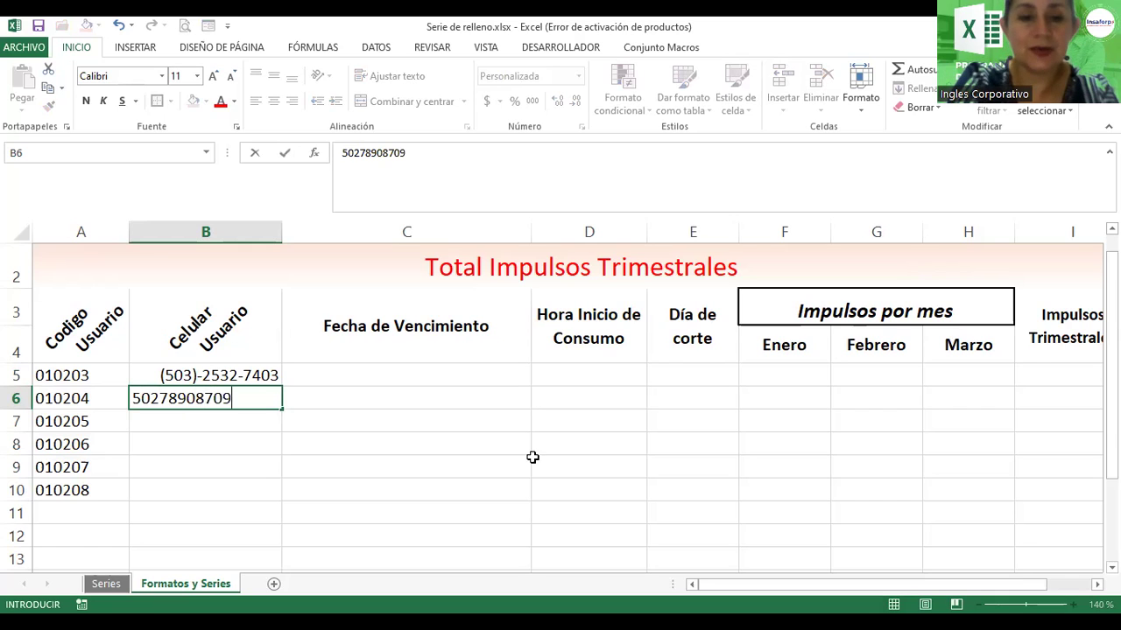
{"action": "key", "text": "Return"}
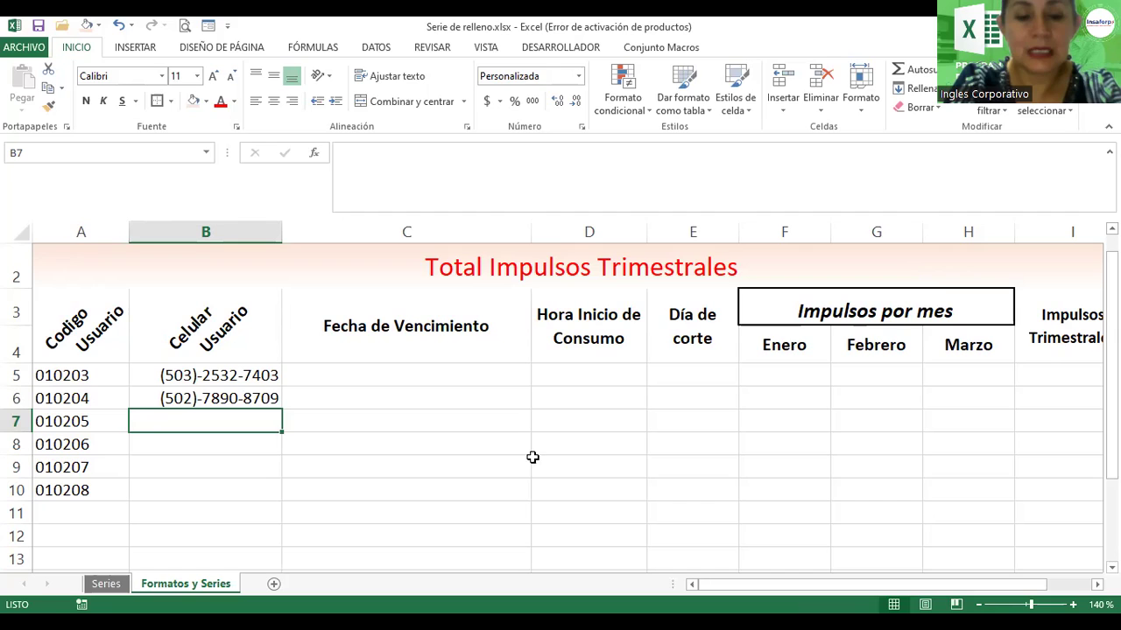
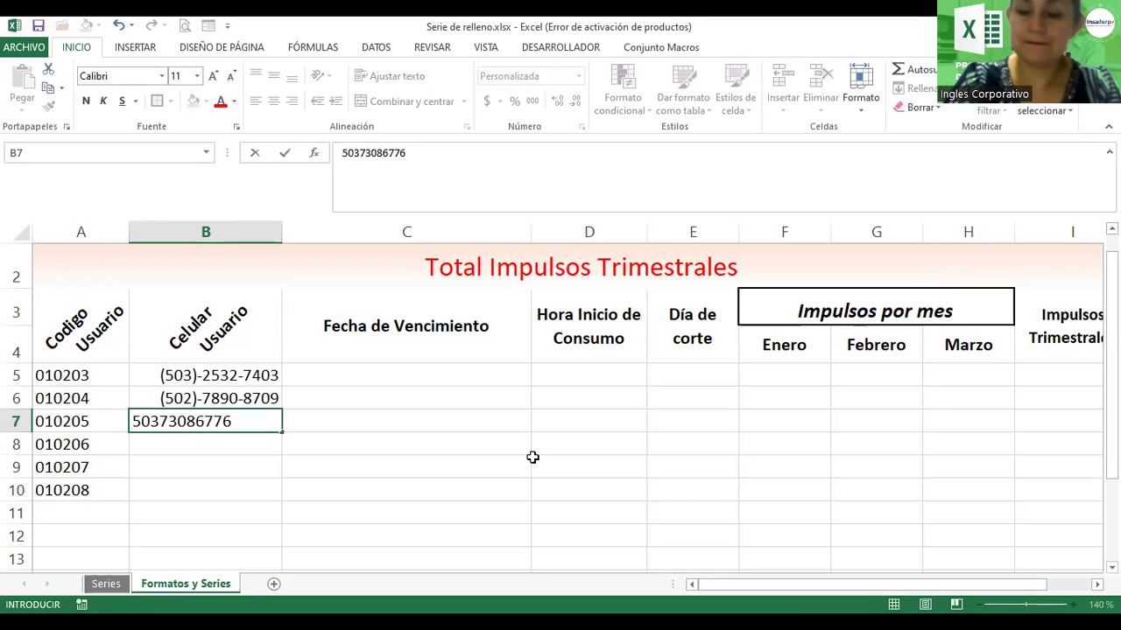
{"action": "key", "text": "Return"}
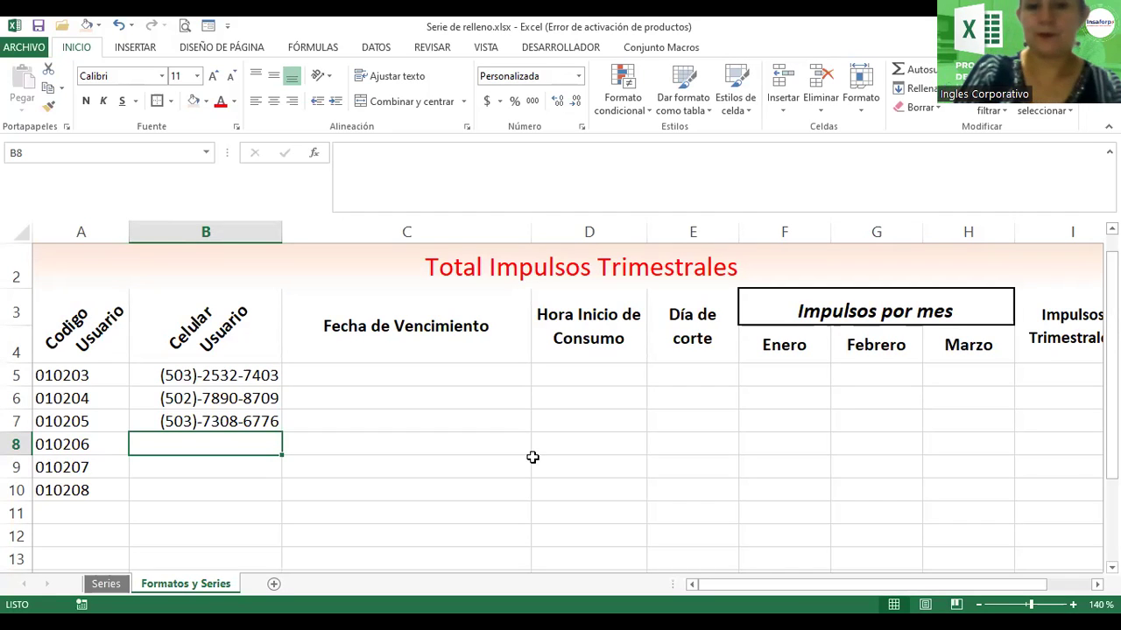
- Enter the expiry dates 15/11/2023 in C5 and 18/11/2023 in C6
{"action": "left_click", "coordinate": [477, 374]}
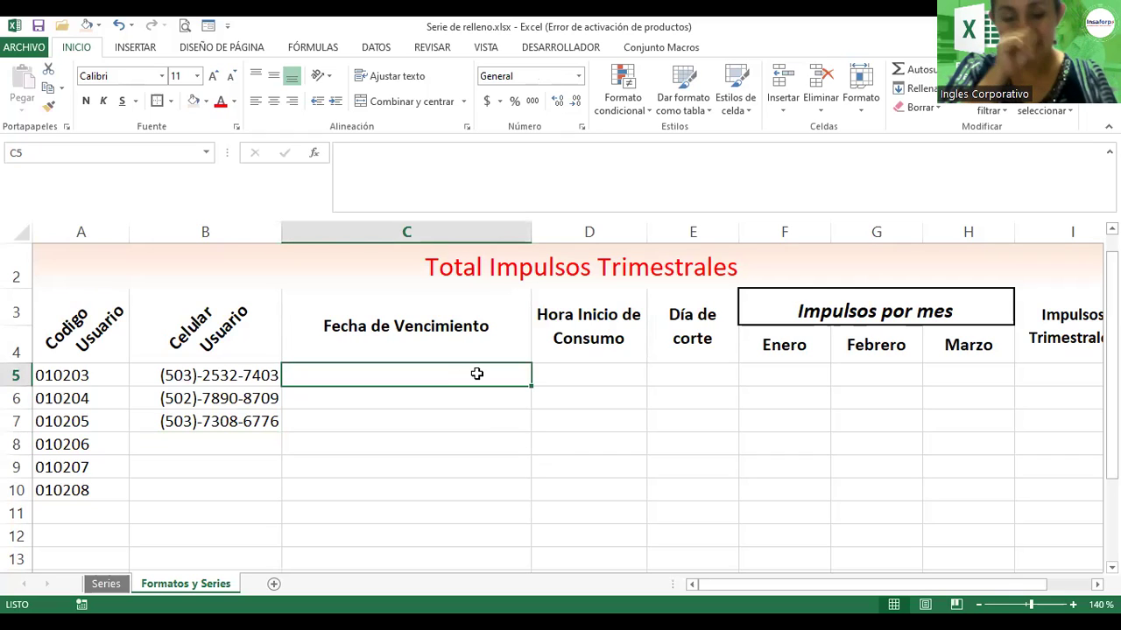
{"action": "type", "text": "15/11/2023"}
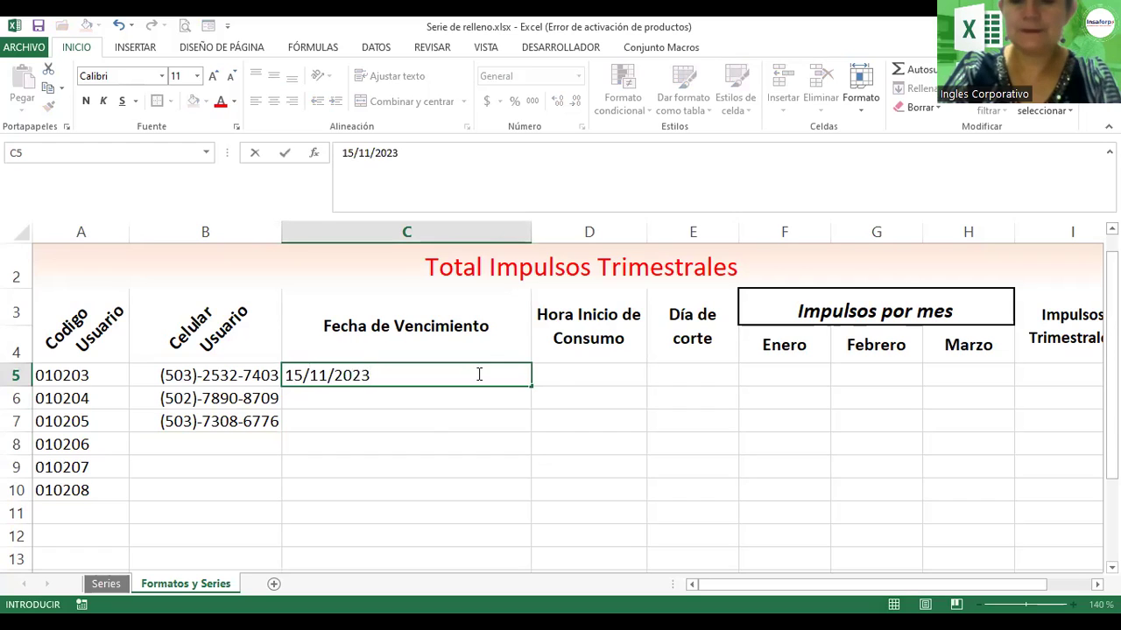
{"action": "key", "text": "Return"}
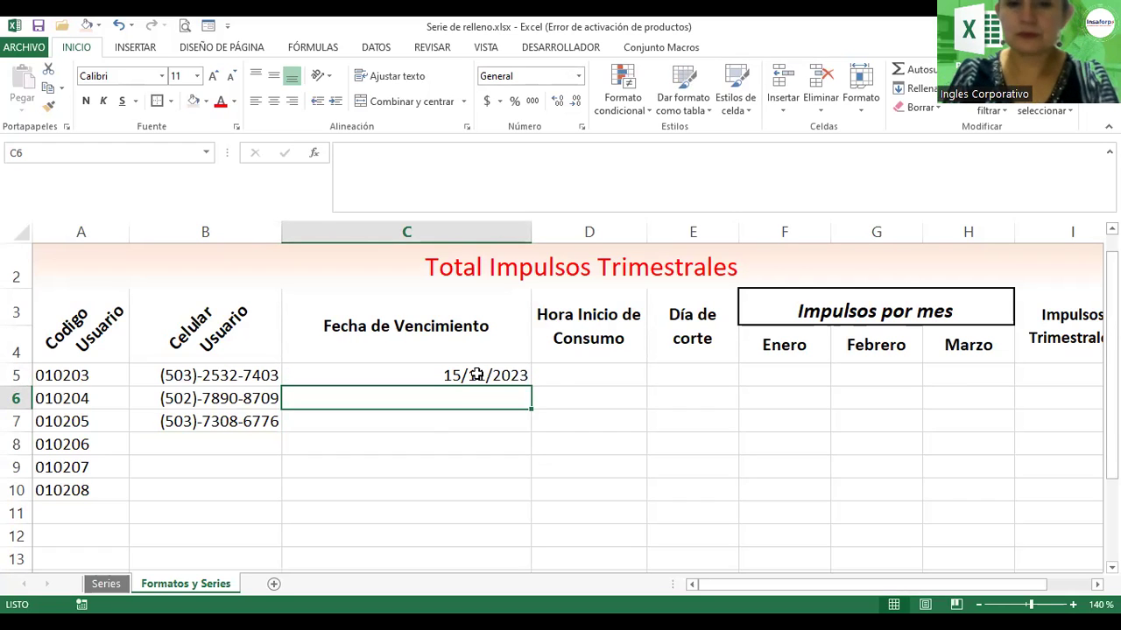
{"action": "type", "text": "18"}
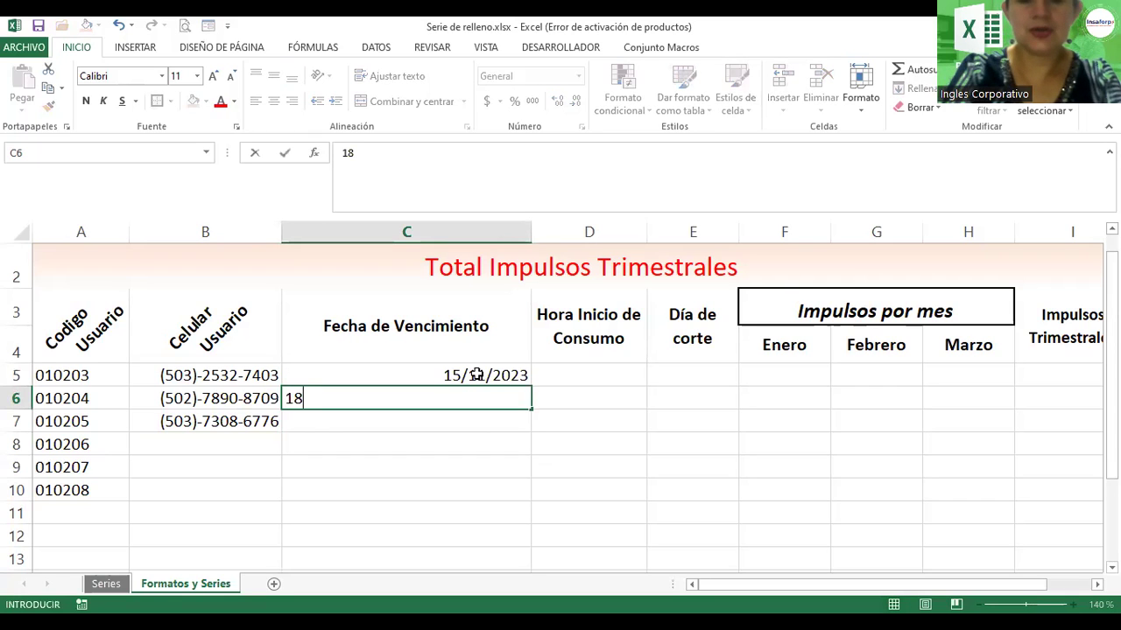
{"action": "type", "text": "/11/2023"}
{"action": "key", "text": "Return"}
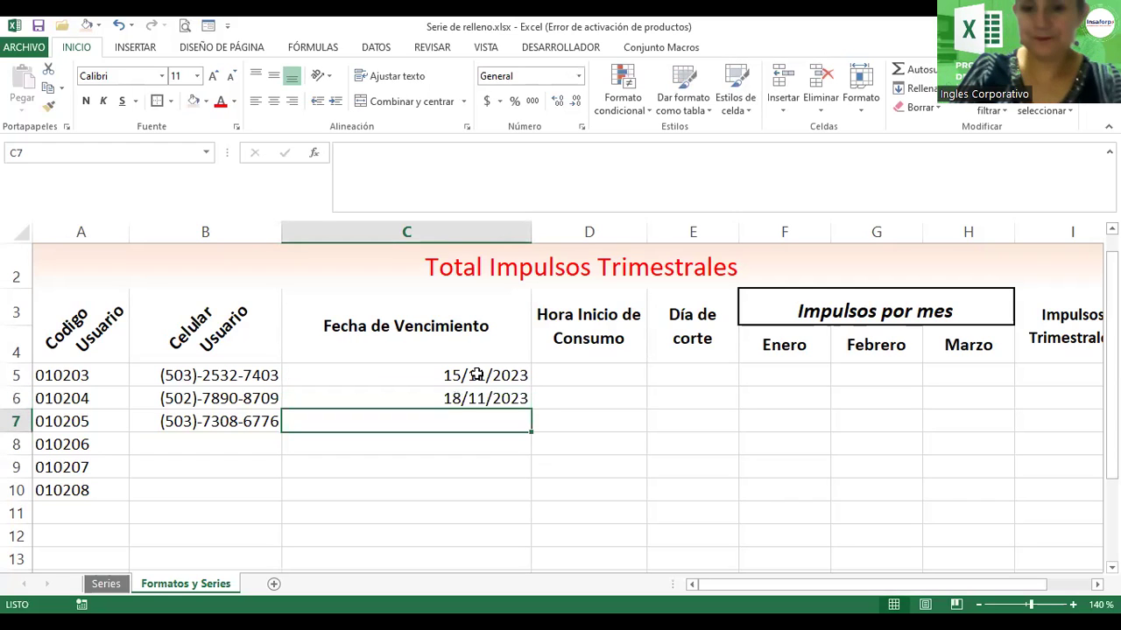
- Extend the C5:C6 dates down to C11 as a three-day series ending 3/12/2023
{"action": "left_click", "coordinate": [476, 374]}
{"action": "mouse_move", "coordinate": [480, 388]}
{"action": "left_mouse_down"}
{"action": "mouse_move", "coordinate": [513, 402]}
{"action": "mouse_move", "coordinate": [542, 491]}
{"action": "left_mouse_up"}
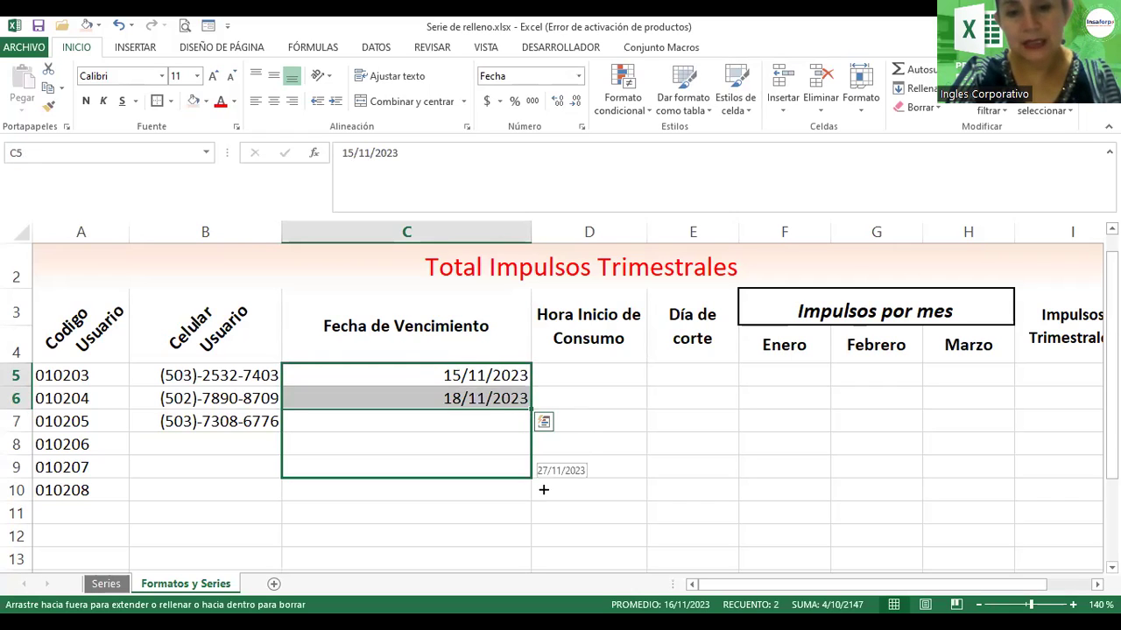
{"action": "left_click_drag", "start_coordinate": [543, 490], "coordinate": [545, 515]}
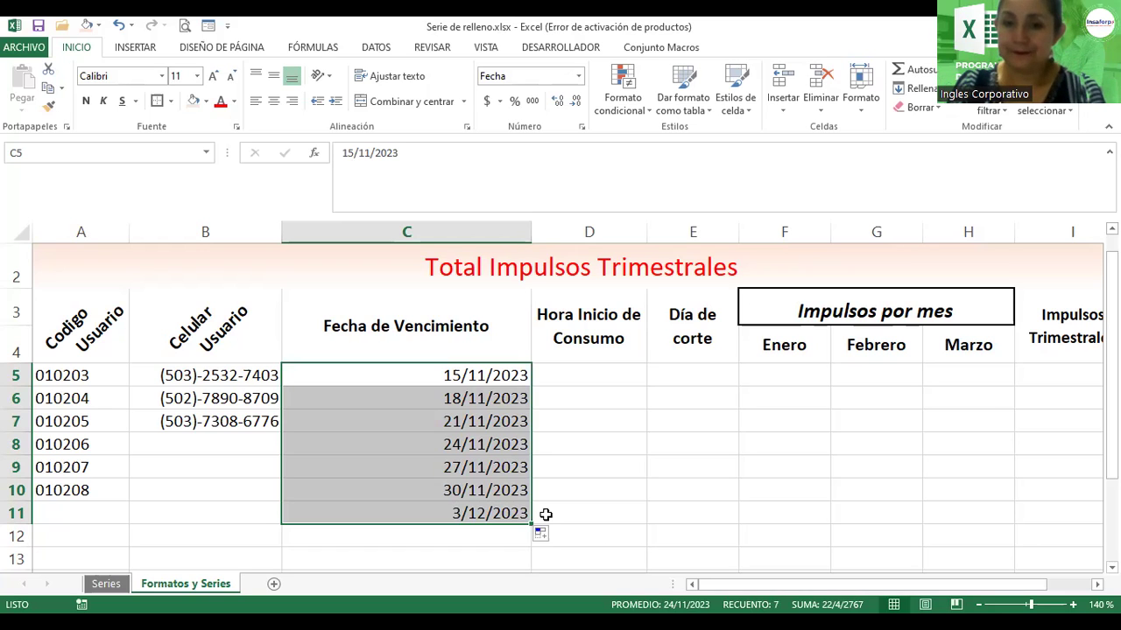
{"action": "left_click", "coordinate": [470, 375]}
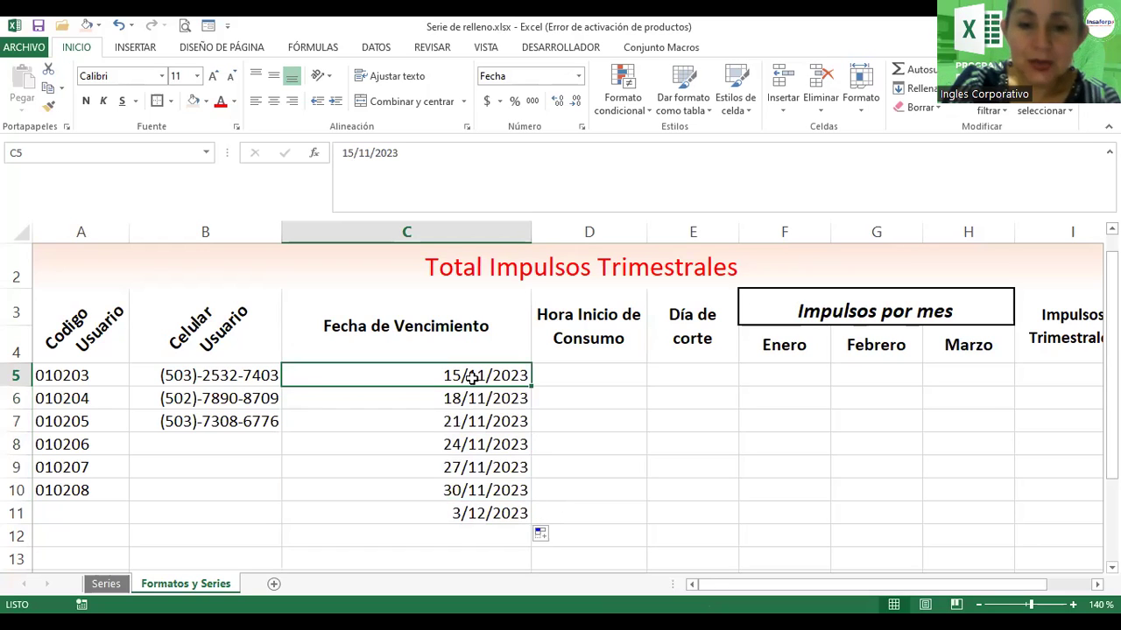
{"action": "mouse_move", "coordinate": [470, 375]}
{"action": "left_mouse_down"}
{"action": "mouse_move", "coordinate": [473, 399]}
{"action": "mouse_move", "coordinate": [514, 445]}
{"action": "left_mouse_up"}
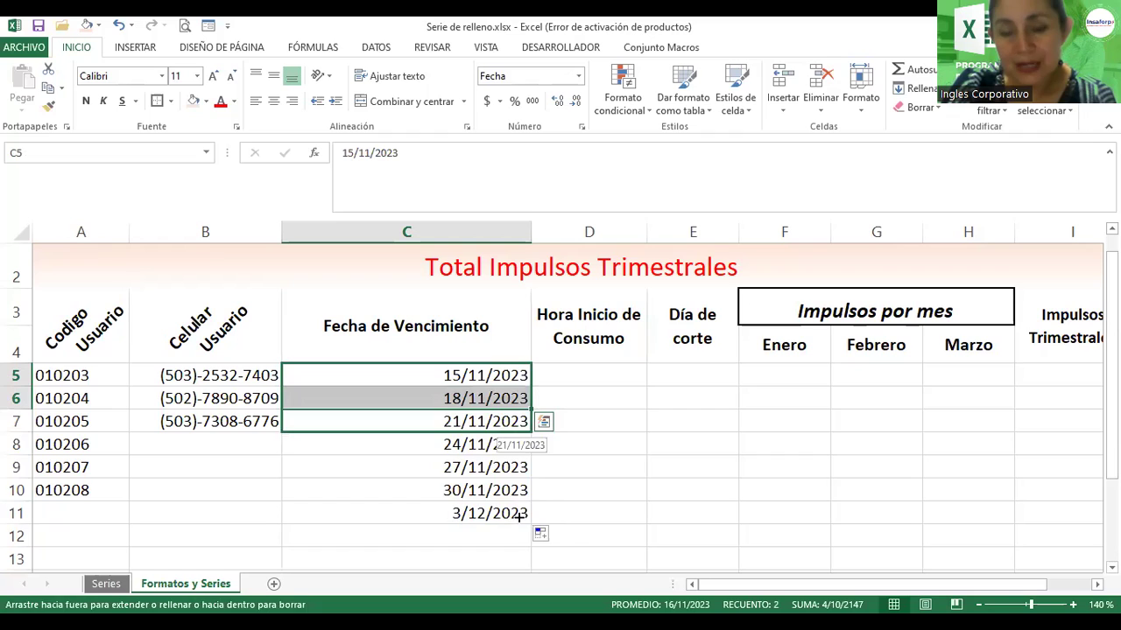
{"action": "left_click_drag", "start_coordinate": [514, 445], "coordinate": [520, 518]}
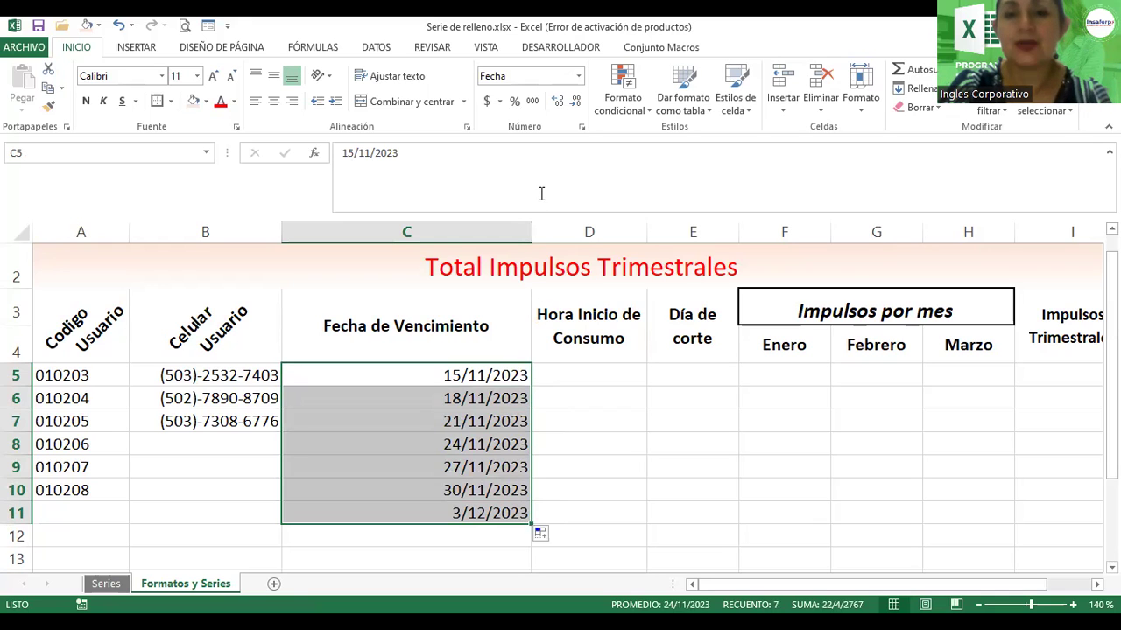
- Format the C5:C11 dates as Fecha larga and widen column C to fit them
{"action": "left_click", "coordinate": [578, 78]}
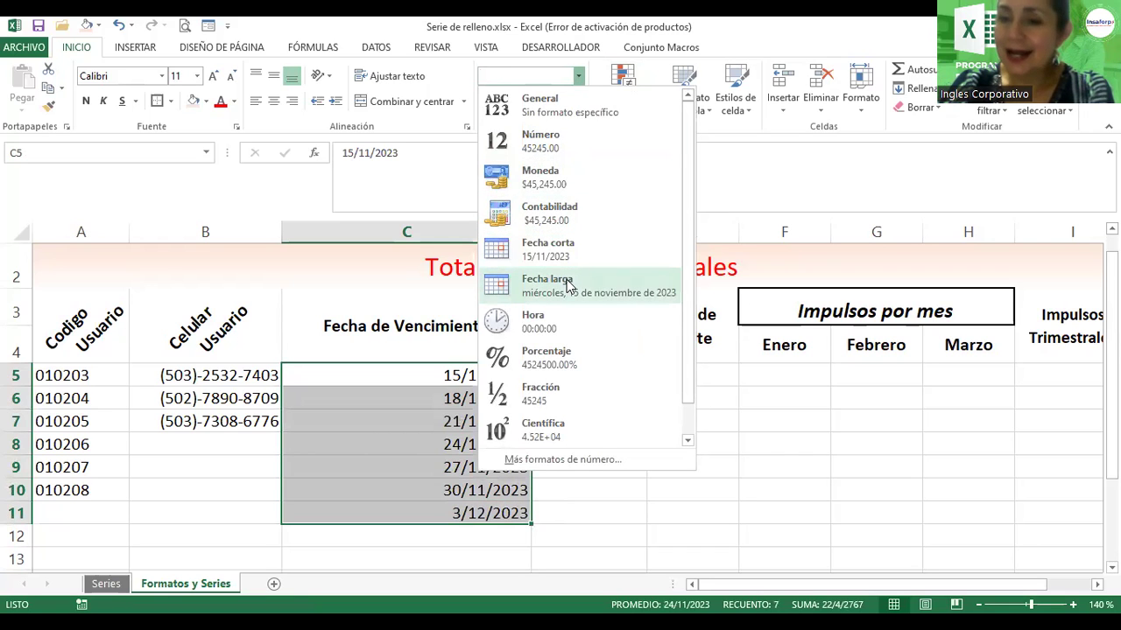
{"action": "left_click", "coordinate": [567, 286]}
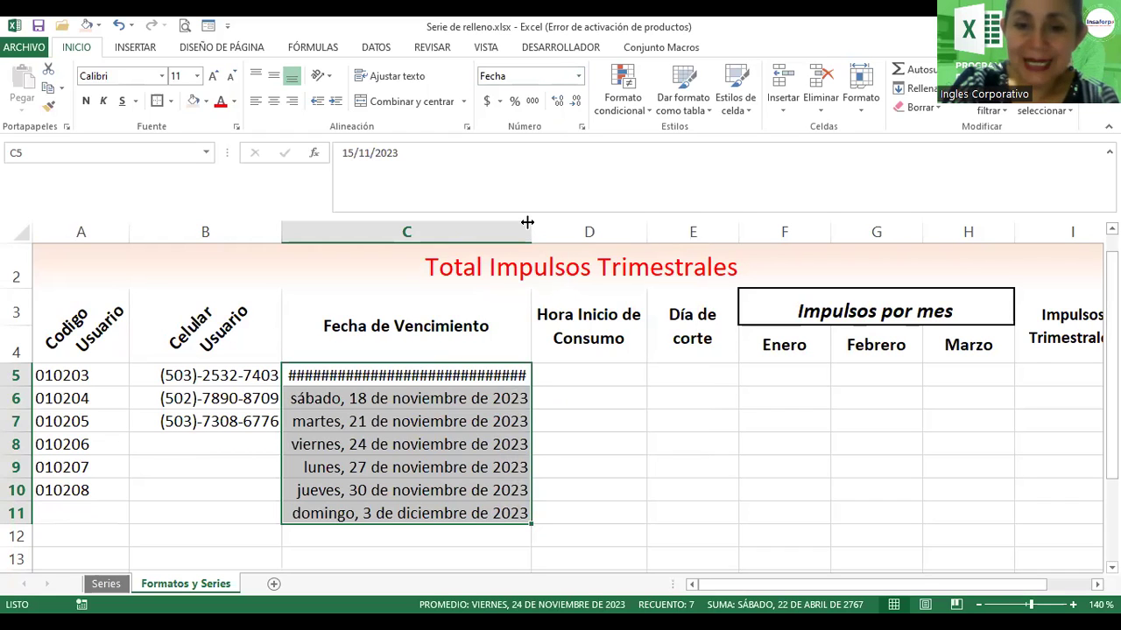
{"action": "left_click_drag", "start_coordinate": [528, 222], "coordinate": [563, 229]}
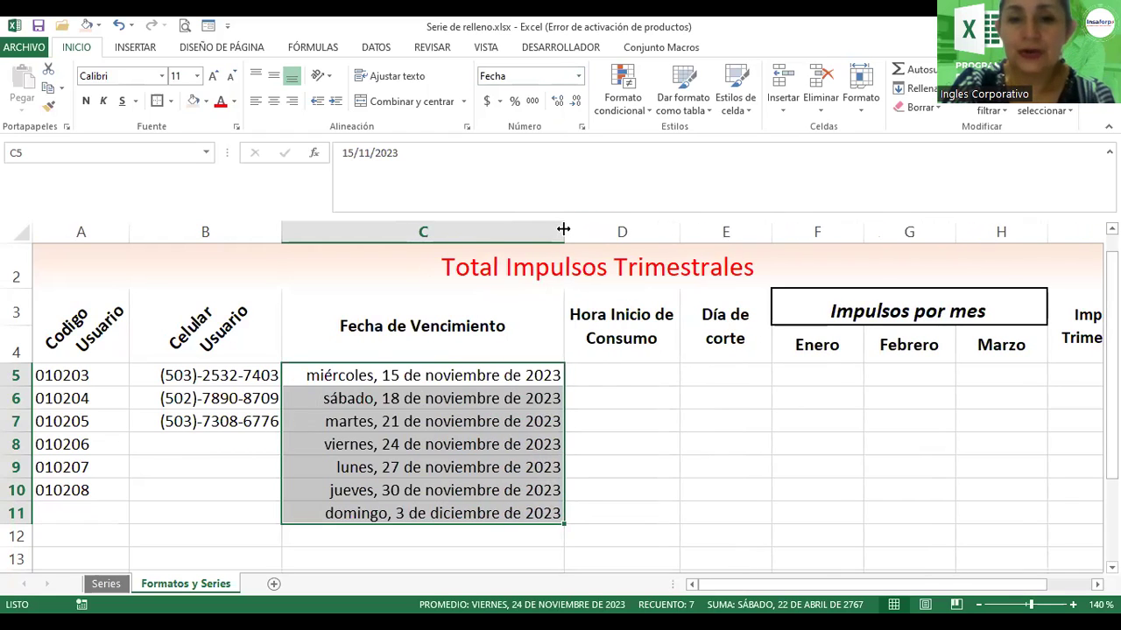
{"action": "left_click_drag", "start_coordinate": [563, 228], "coordinate": [578, 227]}
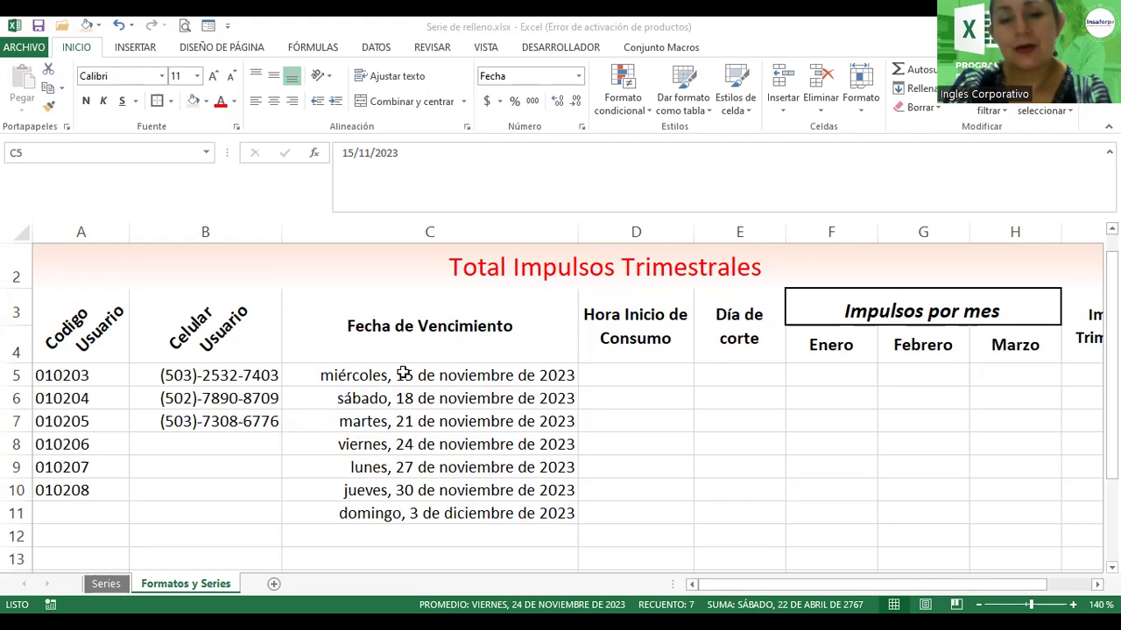
{"action": "key", "text": "ctrl+shift+Down"}
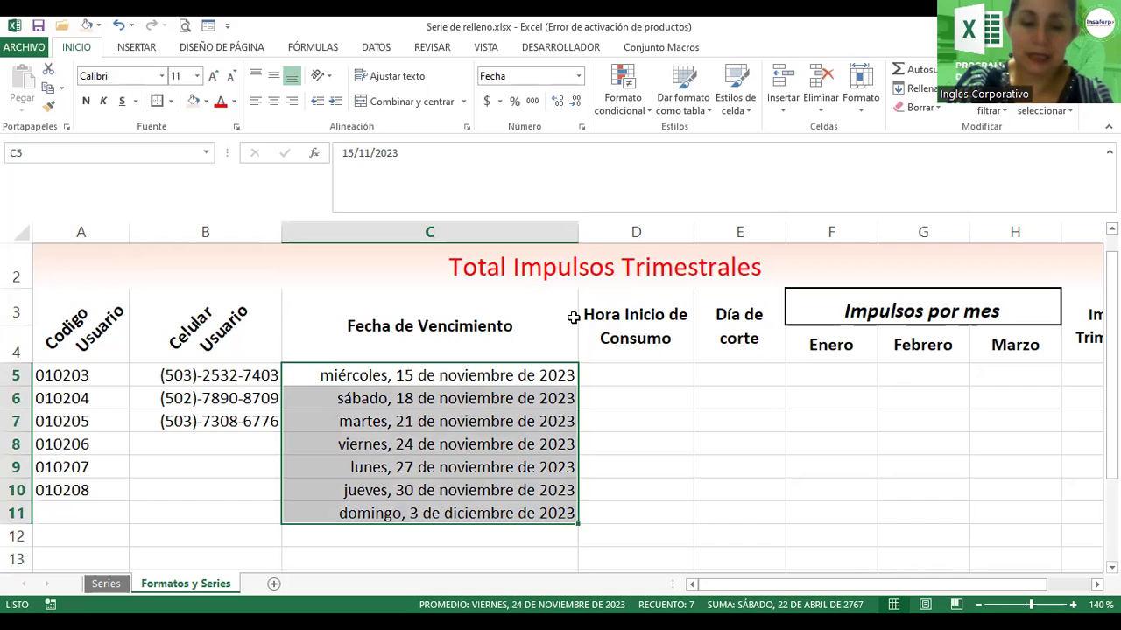
{"action": "key", "text": "ctrl+z"}
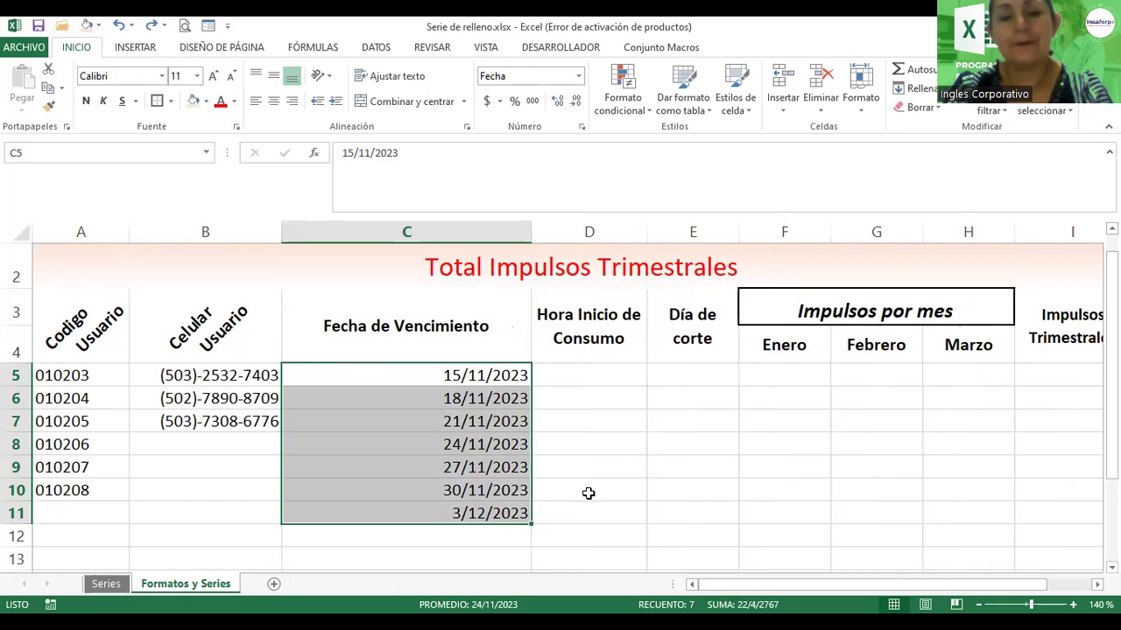
{"action": "left_click", "coordinate": [490, 388]}
{"action": "left_click", "coordinate": [491, 377]}
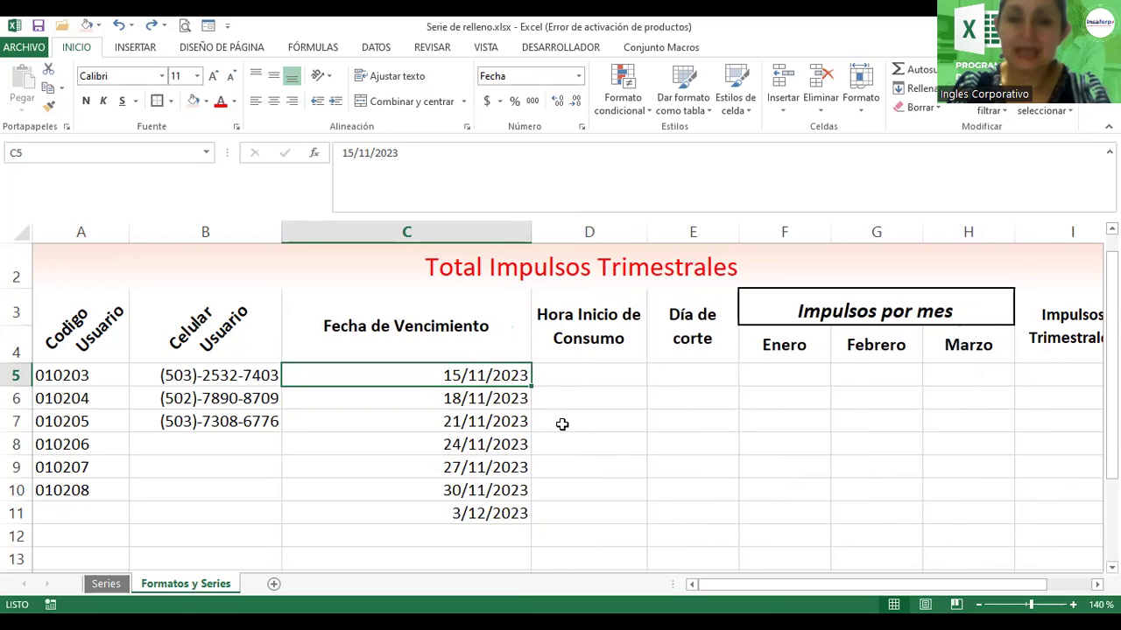
{"action": "left_click", "coordinate": [465, 400]}
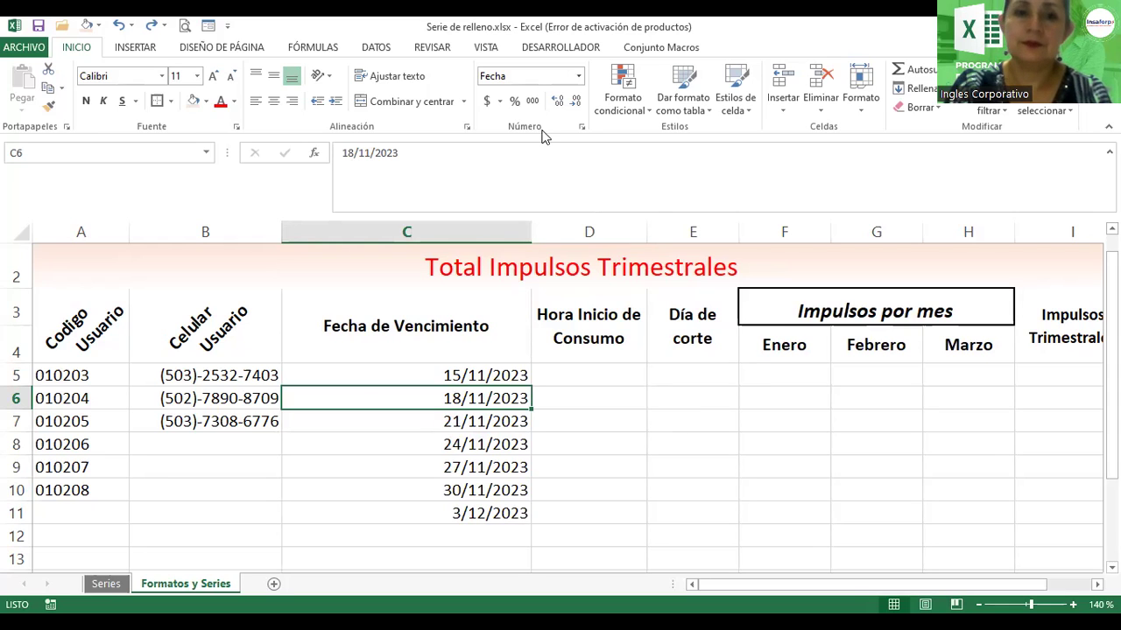
{"action": "key", "text": "ctrl+1"}
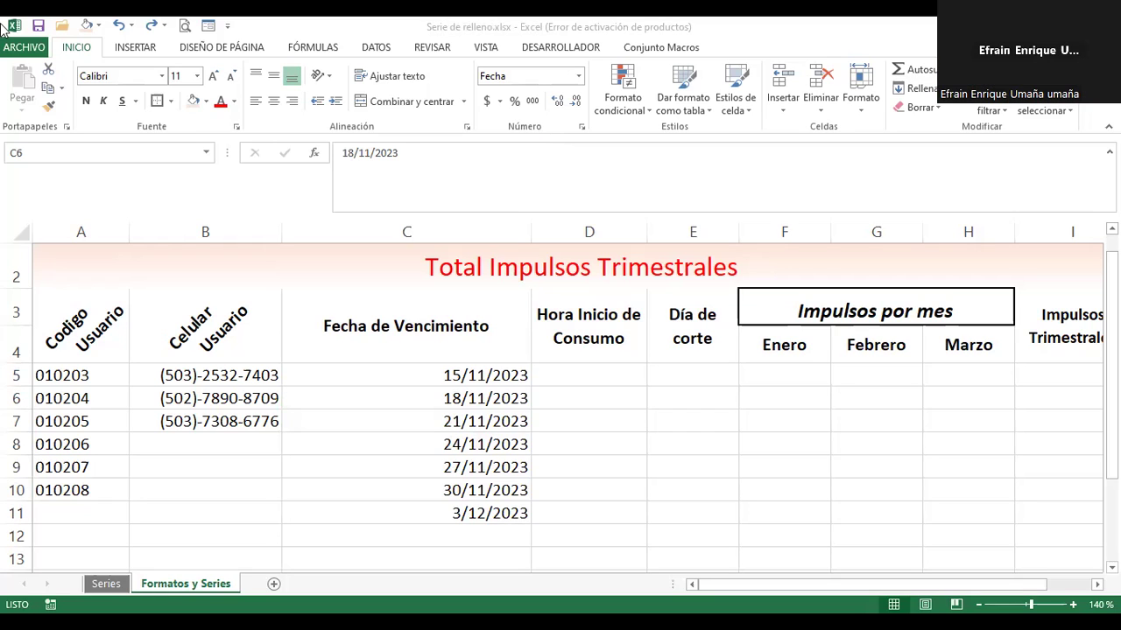
- Refill C5:C11 from the C5:C6 pair as a three-day series, 15/11/2023 to 3/12/2023
{"action": "left_click", "coordinate": [473, 387]}
{"action": "left_click", "coordinate": [480, 375]}
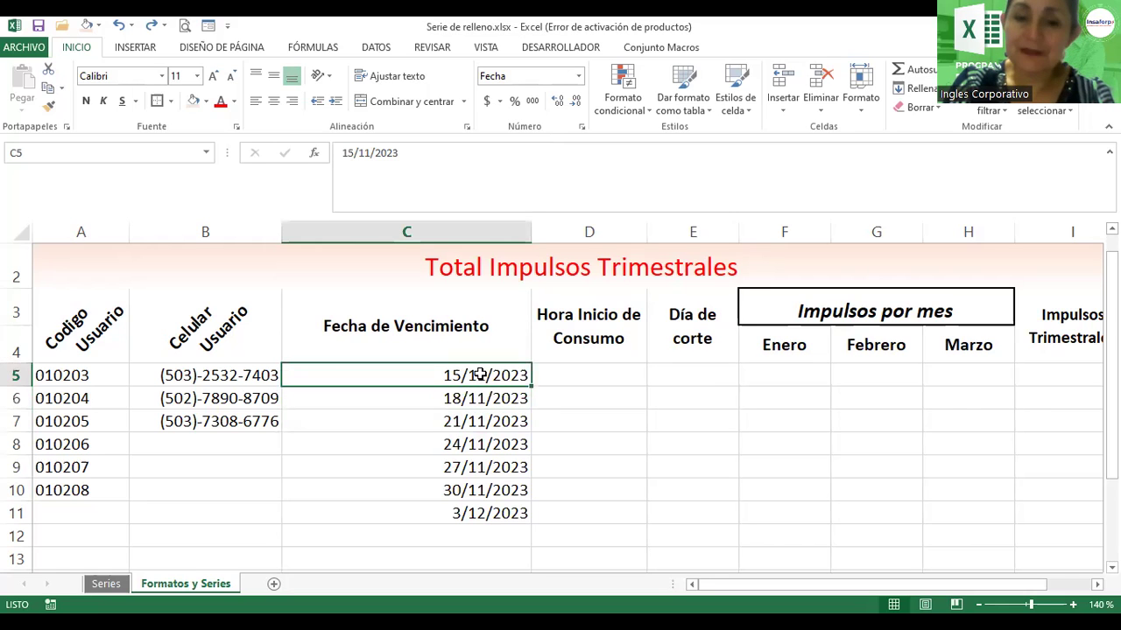
{"action": "left_click_drag", "start_coordinate": [479, 375], "coordinate": [484, 395]}
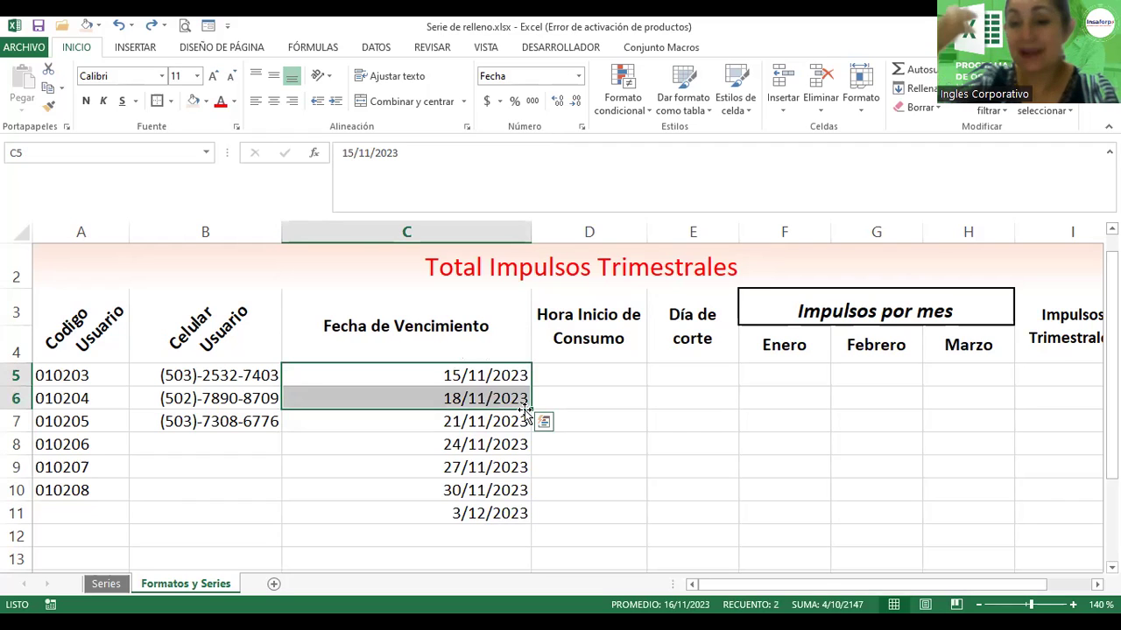
{"action": "left_click_drag", "start_coordinate": [532, 409], "coordinate": [541, 503]}
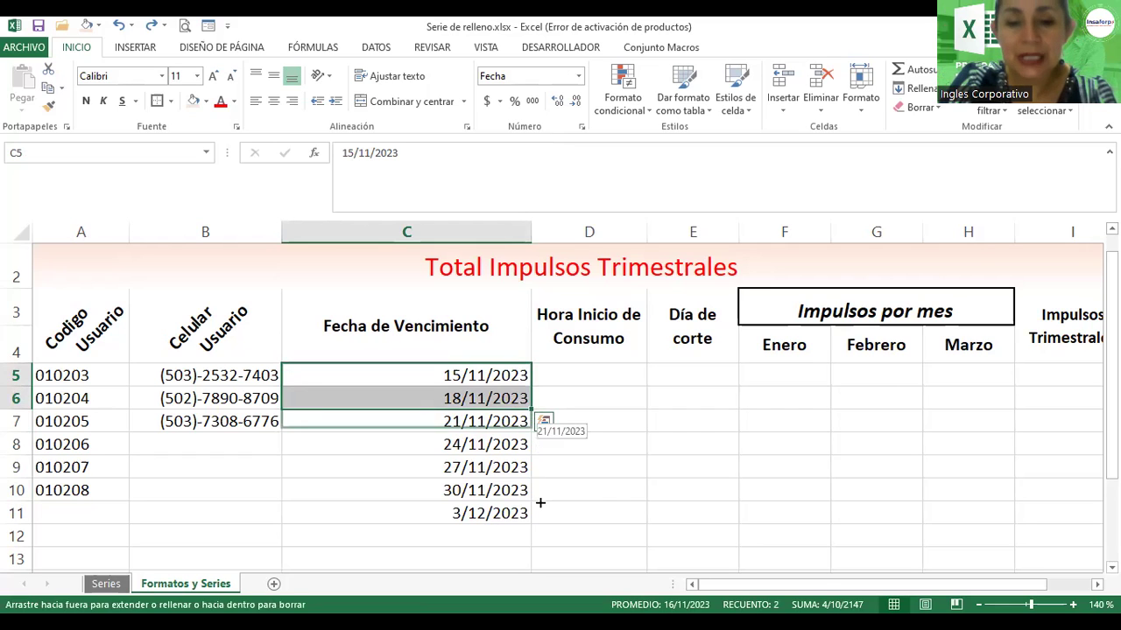
{"action": "left_click_drag", "start_coordinate": [540, 502], "coordinate": [538, 515]}
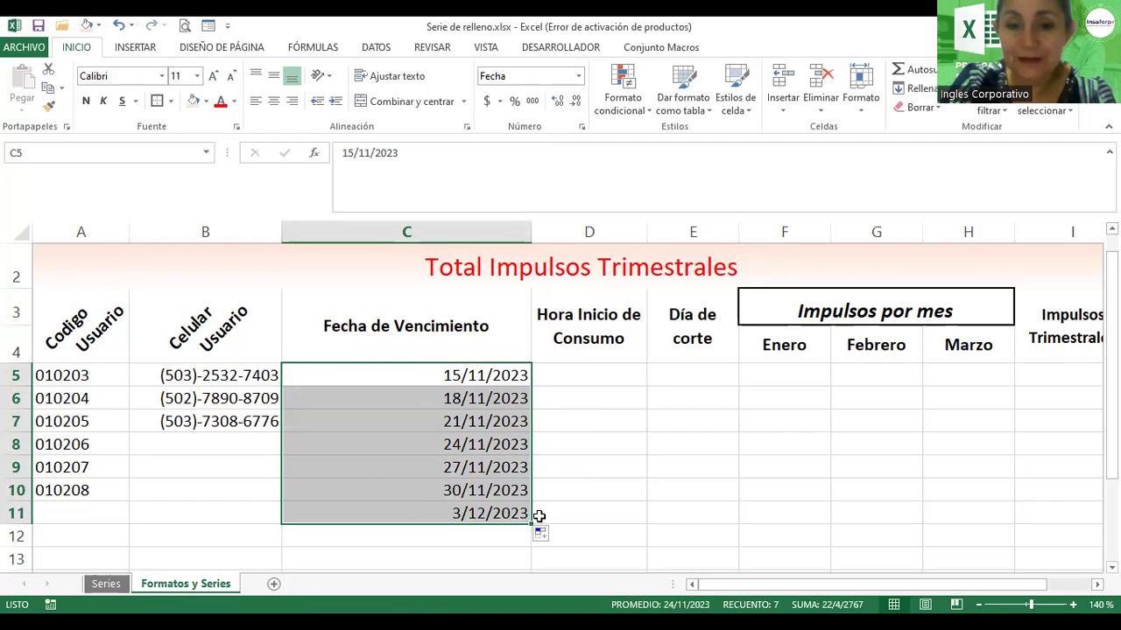
- Apply Fecha larga to the C5:C11 dates and widen column C so they fit
{"action": "left_click", "coordinate": [577, 78]}
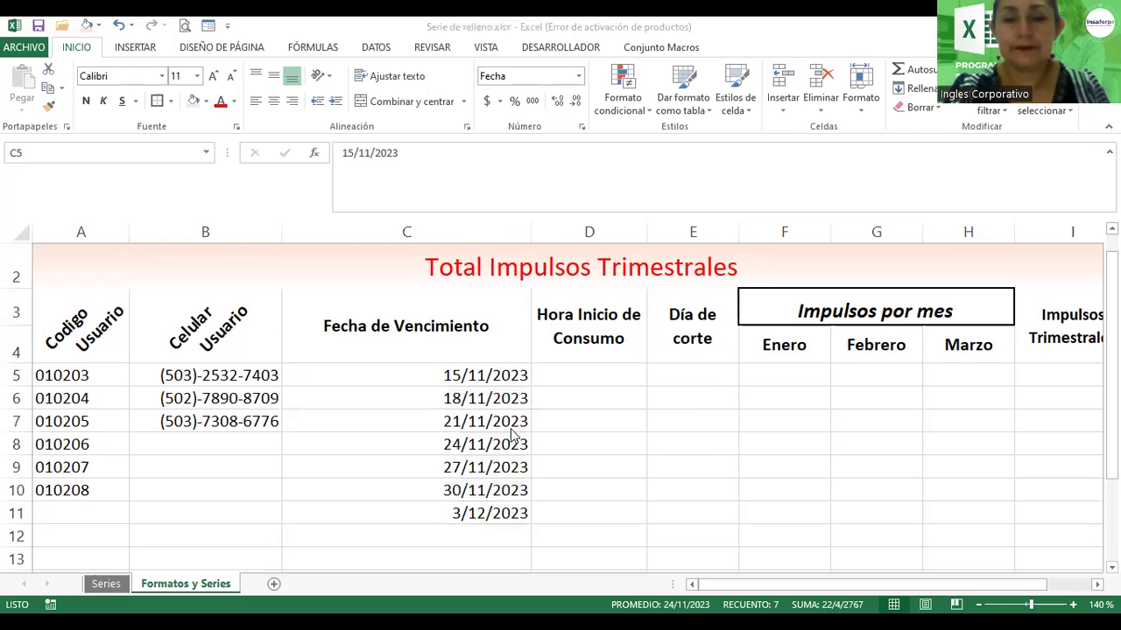
{"action": "left_click", "coordinate": [578, 76]}
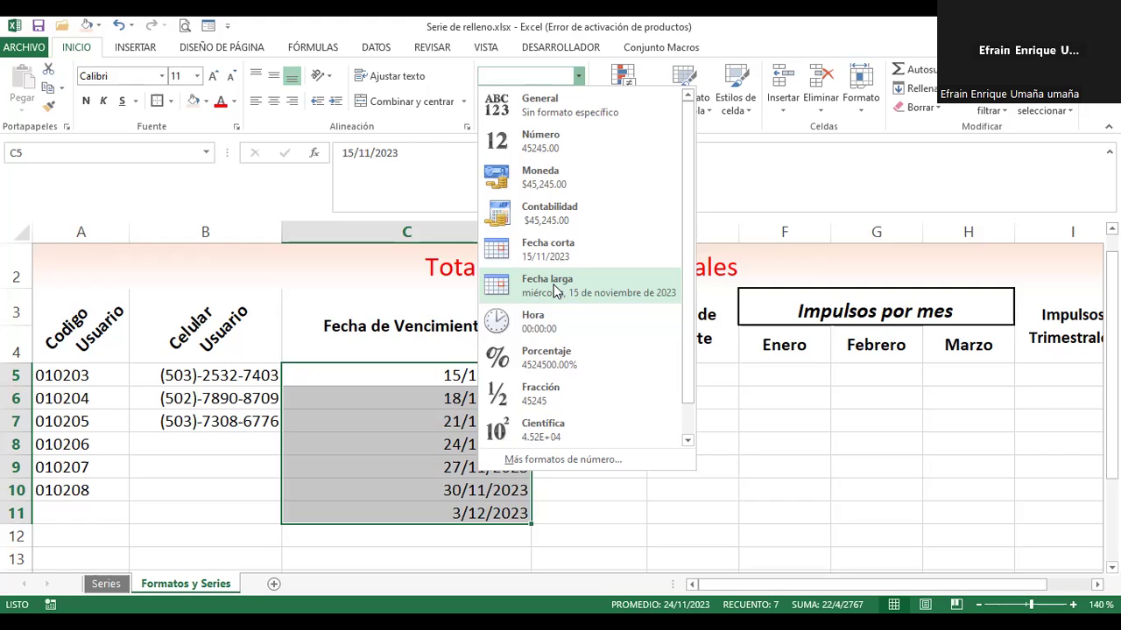
{"action": "left_click", "coordinate": [555, 292]}
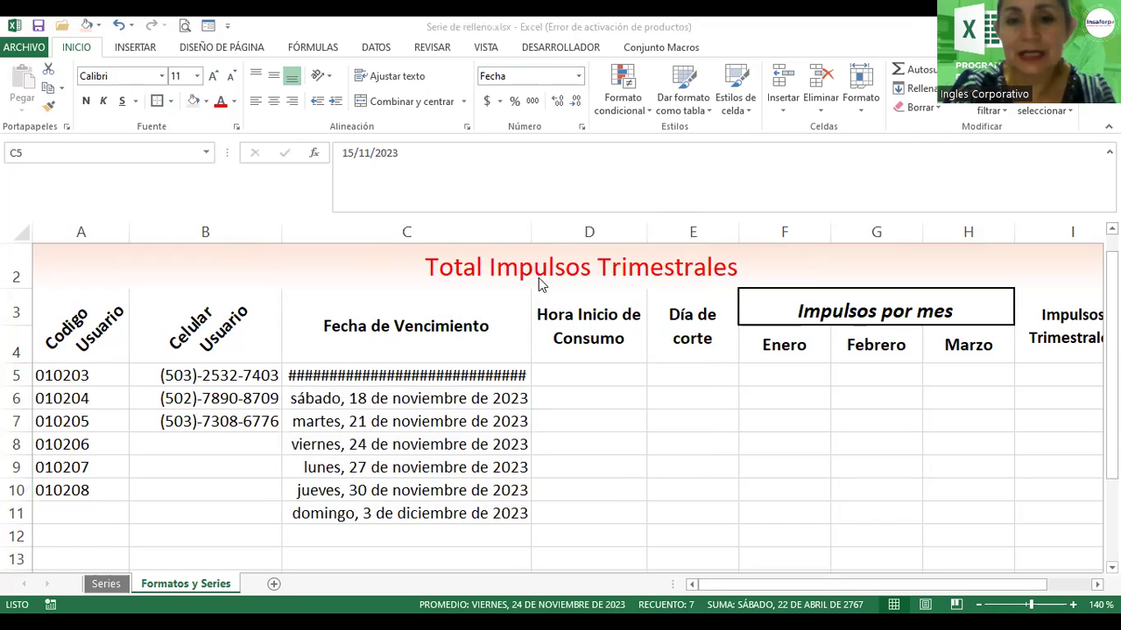
{"action": "left_click", "coordinate": [533, 229]}
{"action": "left_click_drag", "start_coordinate": [533, 230], "coordinate": [581, 231]}
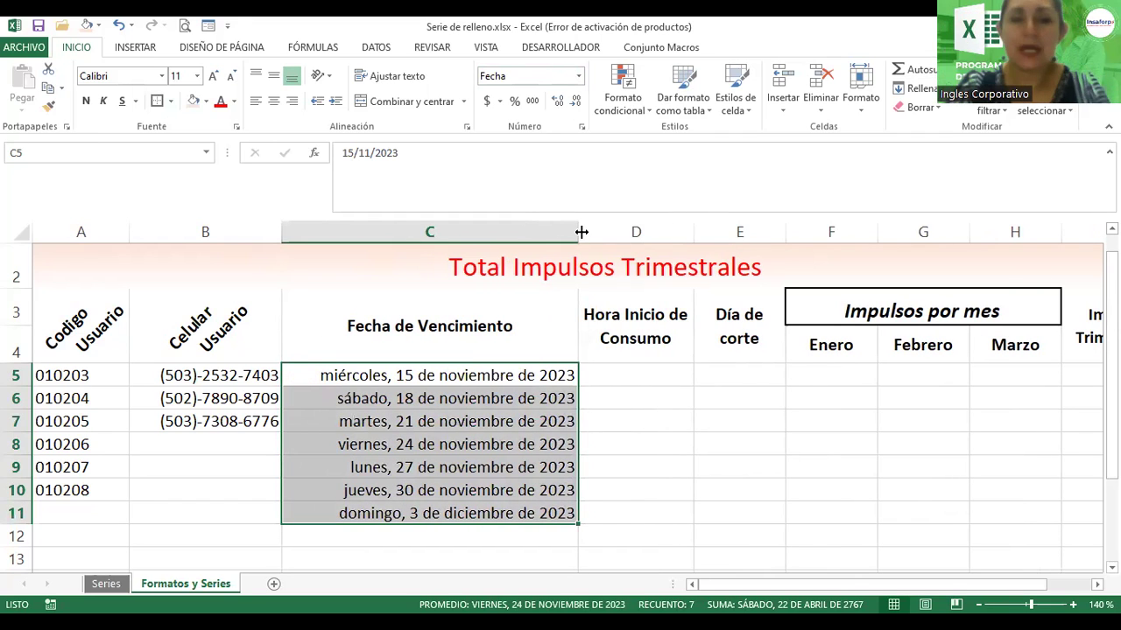
- Enter 8:00 pm, 10:30 a. m and 12:15 p. m in D5:D7, then select D6:D7
{"action": "left_click", "coordinate": [622, 374]}
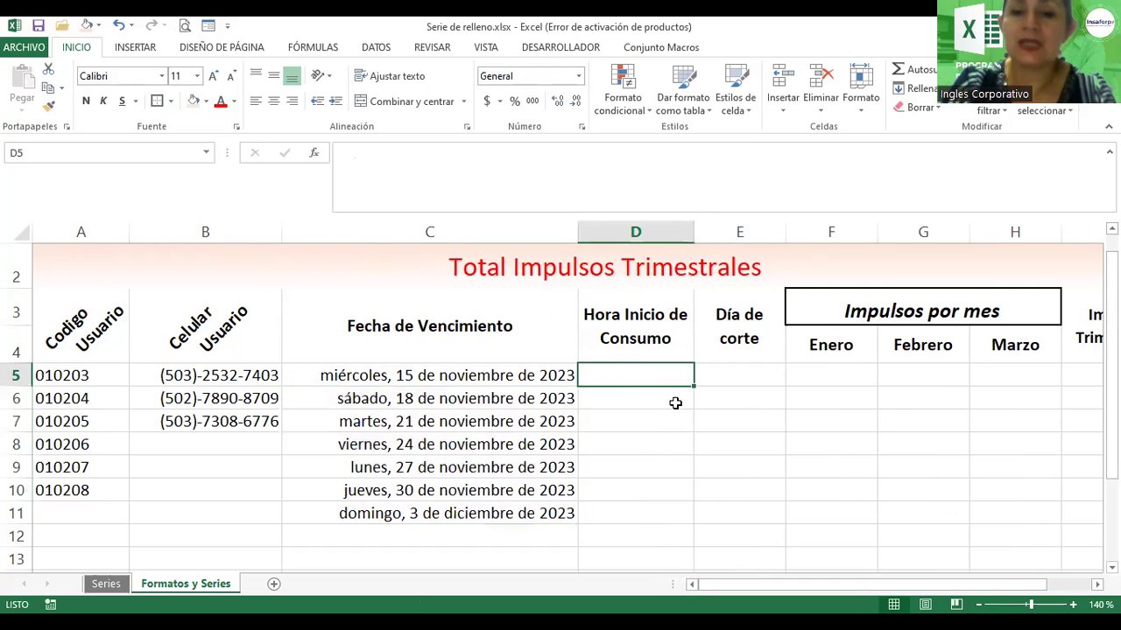
{"action": "left_click", "coordinate": [676, 402]}
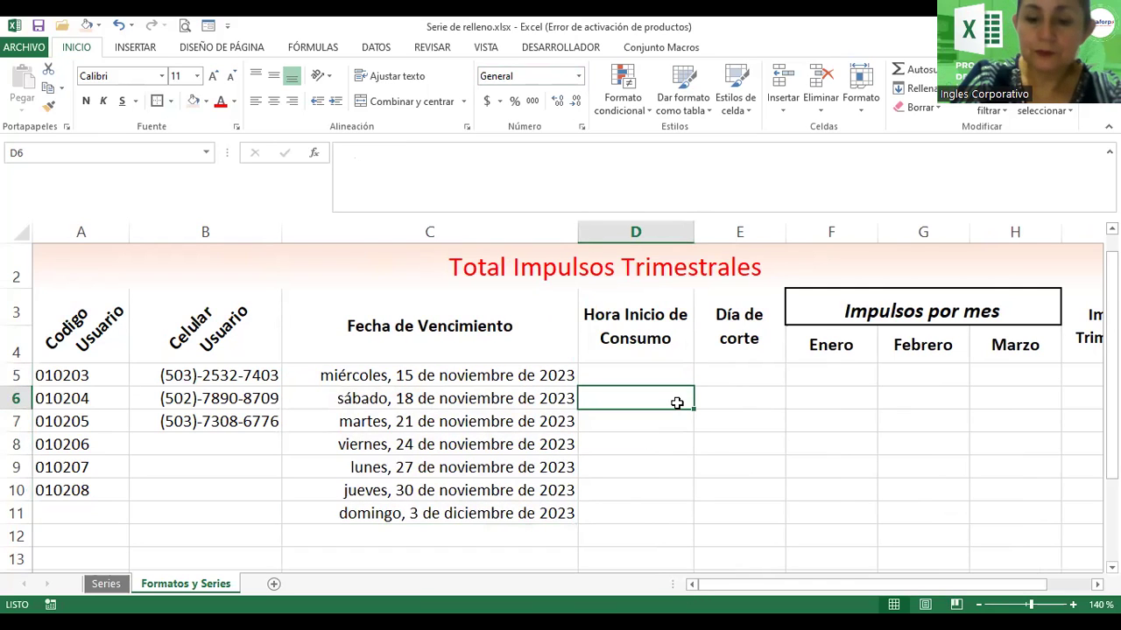
{"action": "key", "text": "Up"}
{"action": "type", "text": "8:"}
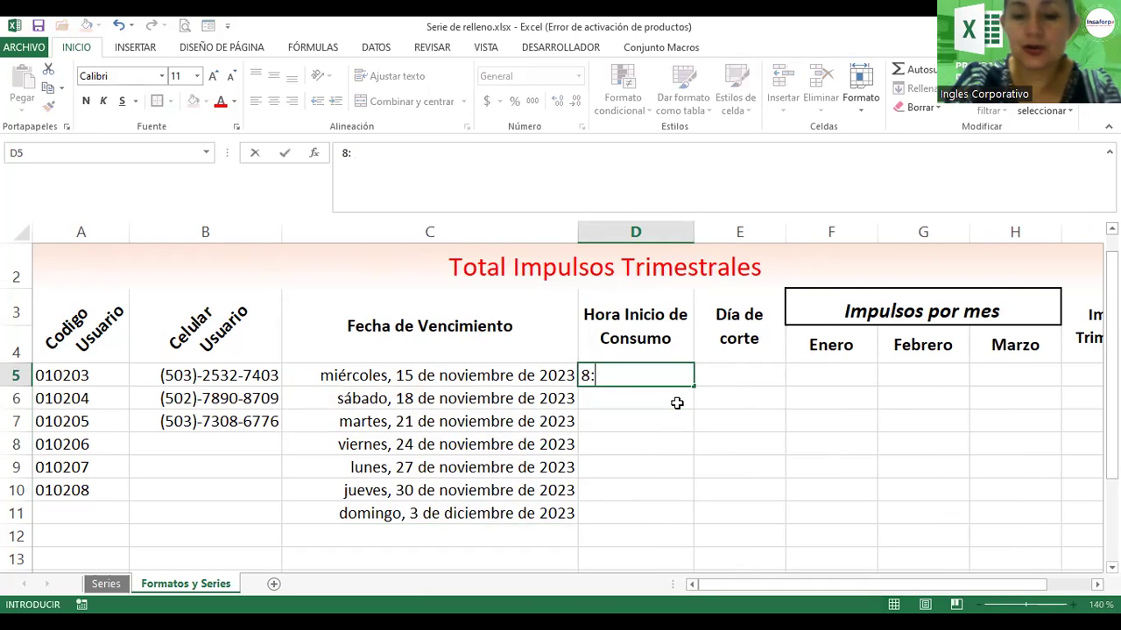
{"action": "type", "text": "00 pm"}
{"action": "key", "text": "Return"}
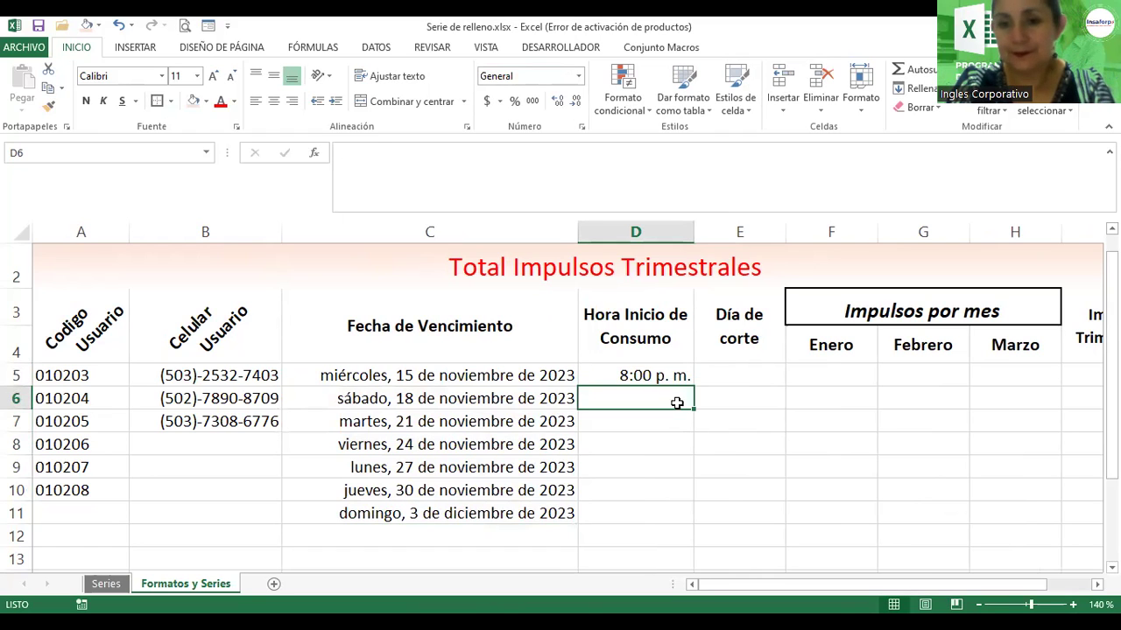
{"action": "type", "text": "10:30"}
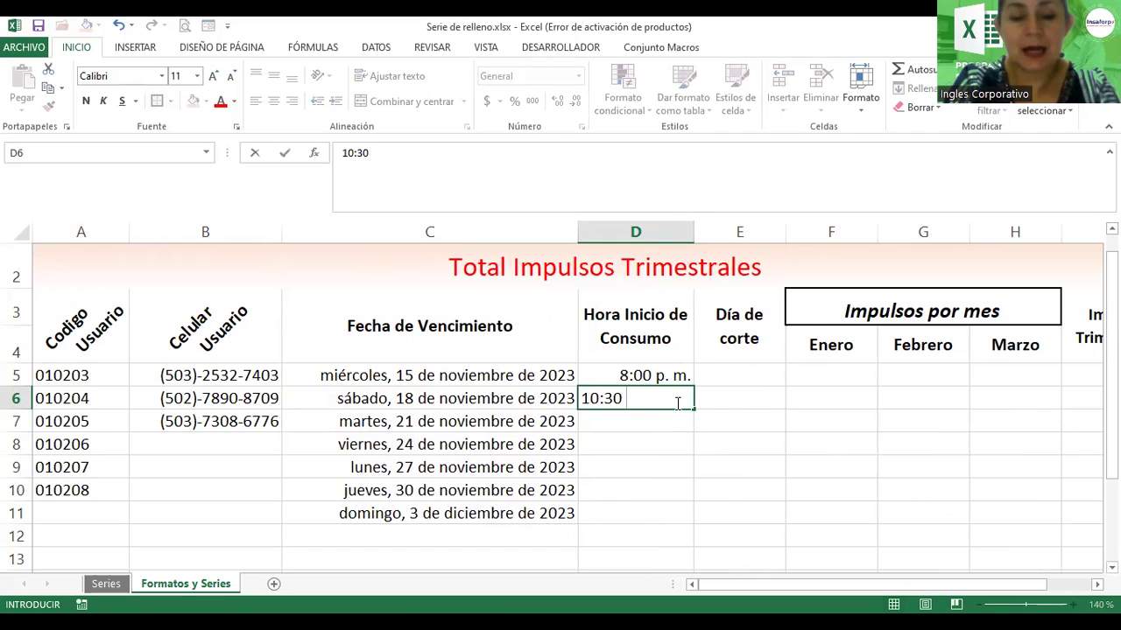
{"action": "type", "text": " a. "}
{"action": "type", "text": "m"}
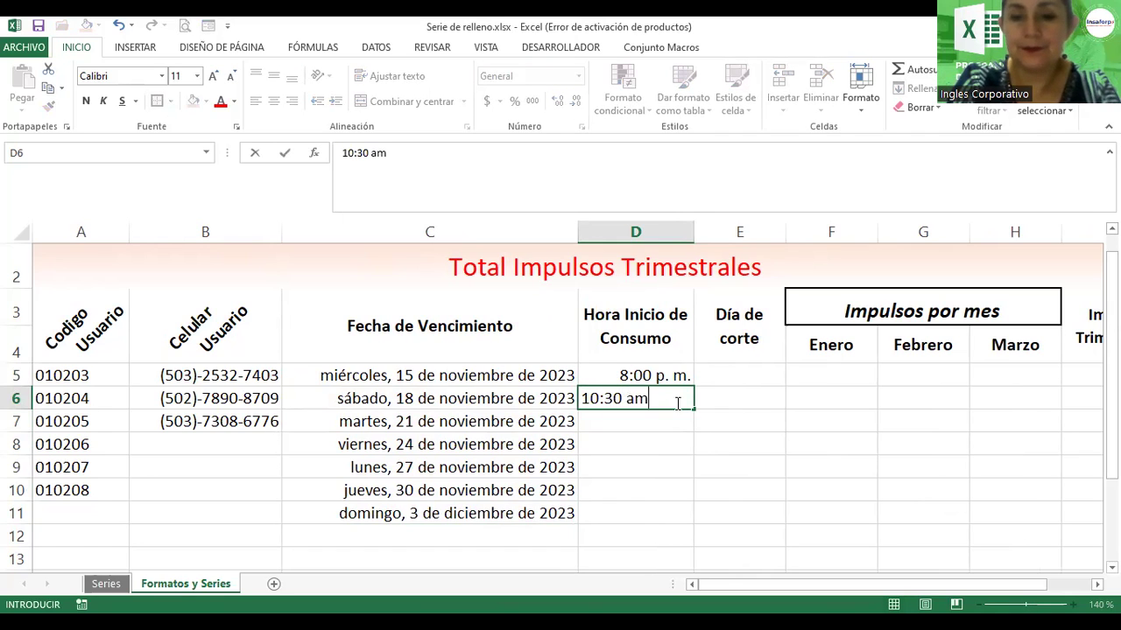
{"action": "key", "text": "Return"}
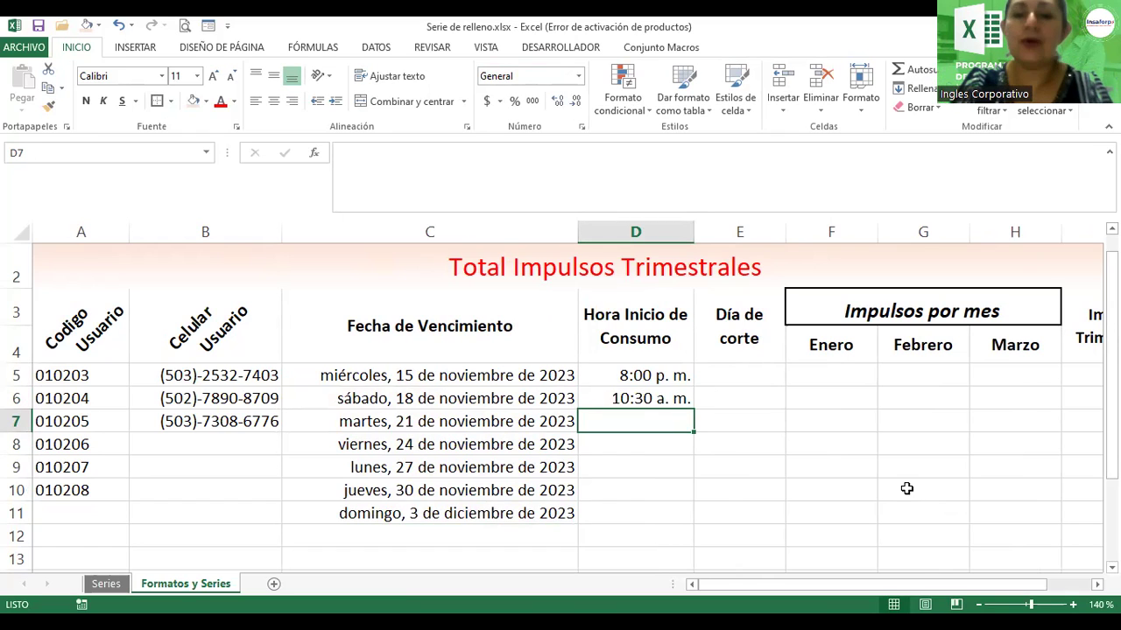
{"action": "type", "text": "12"}
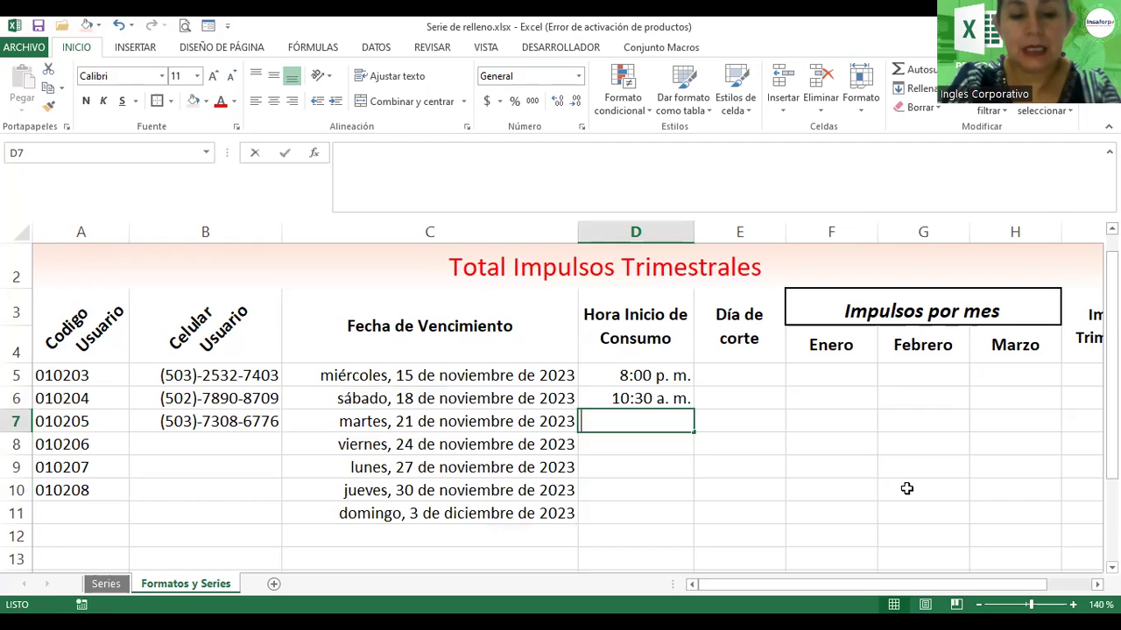
{"action": "type", "text": ":"}
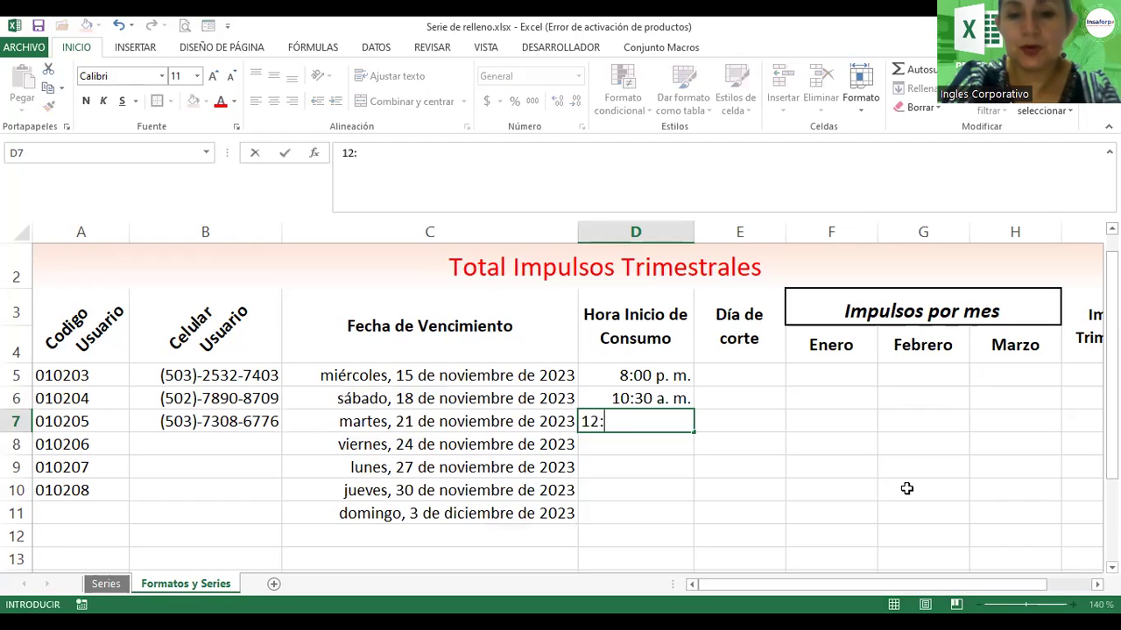
{"action": "type", "text": "15"}
{"action": "type", "text": " p. m"}
{"action": "key", "text": "Return"}
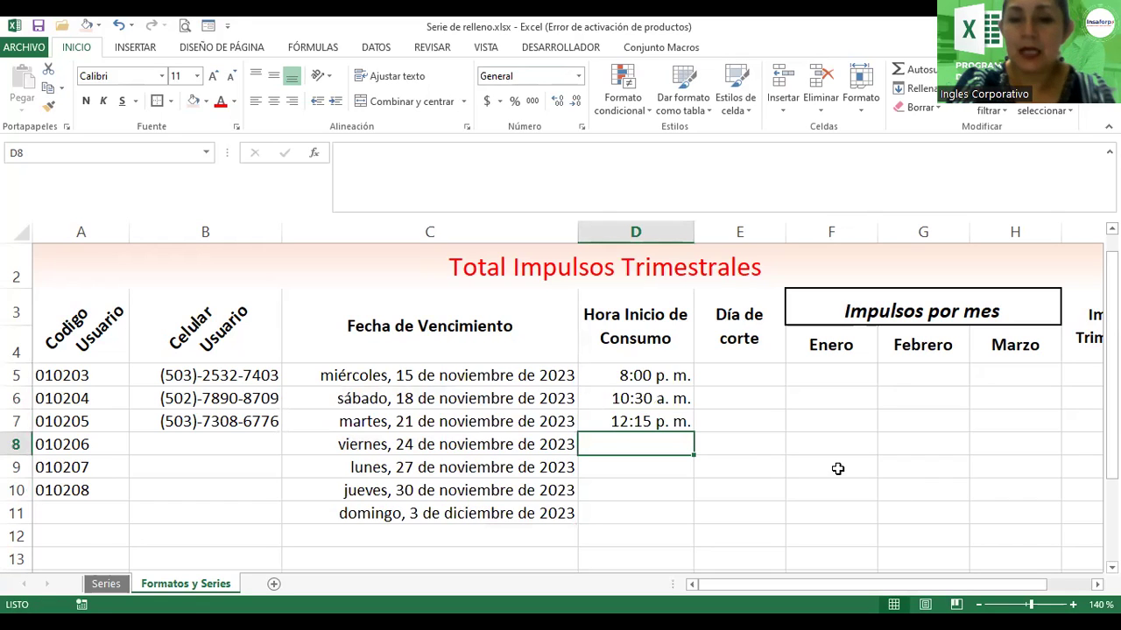
{"action": "left_click_drag", "start_coordinate": [684, 402], "coordinate": [698, 517]}
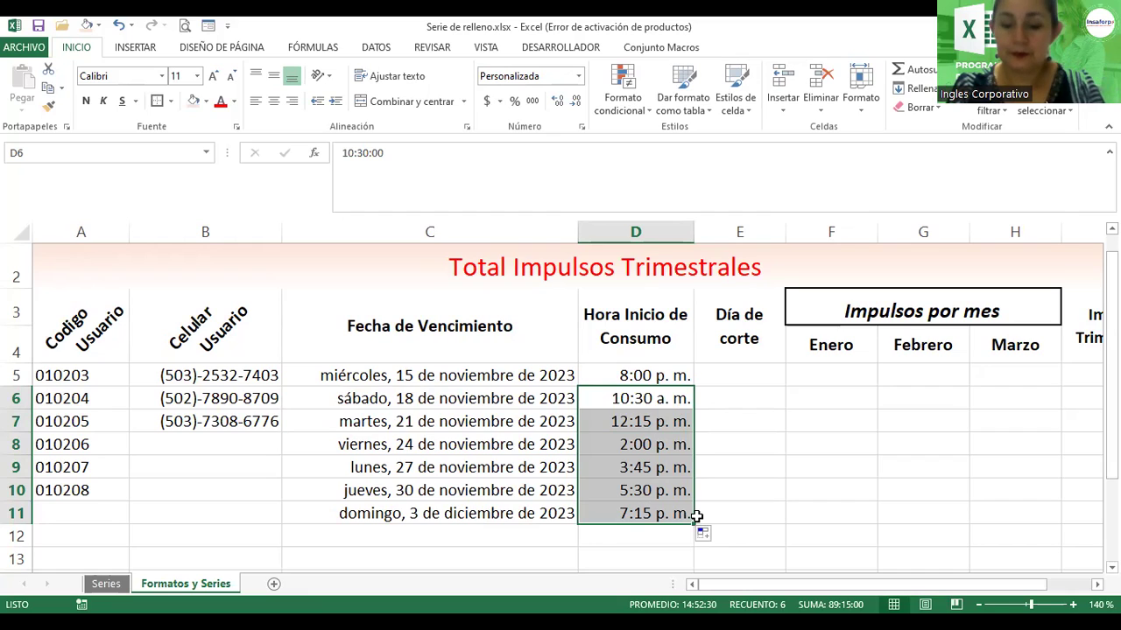
- Enter Lunes in E5 and autofill Martes through Viernes down to E9
{"action": "left_click", "coordinate": [774, 373]}
{"action": "type", "text": "L"}
{"action": "type", "text": "es"}
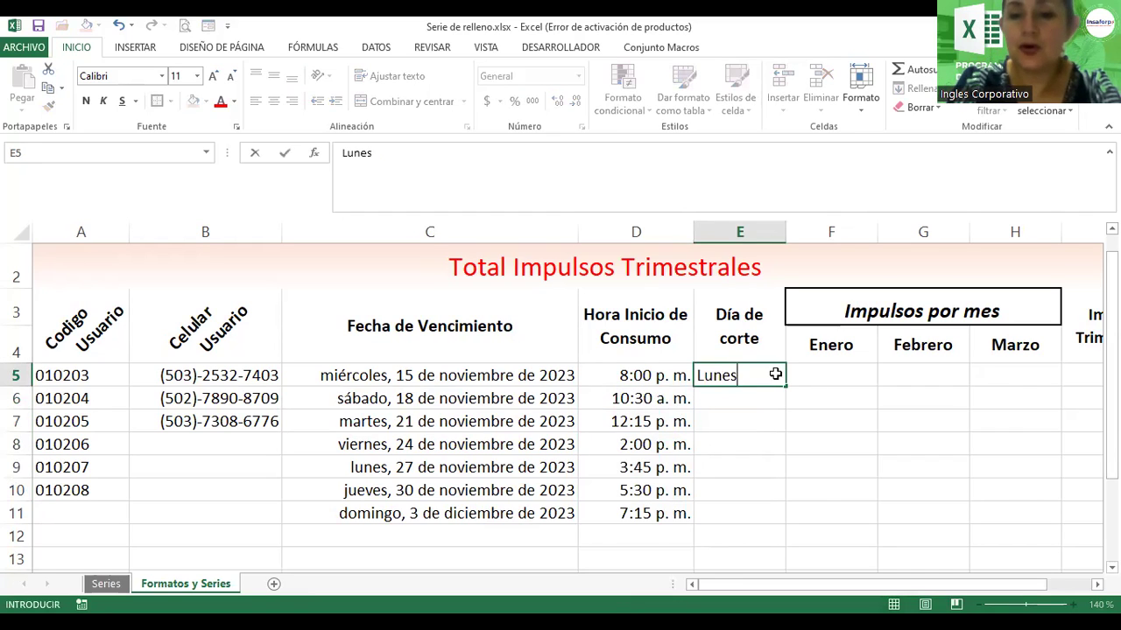
{"action": "key", "text": "Return"}
{"action": "left_click", "coordinate": [776, 375]}
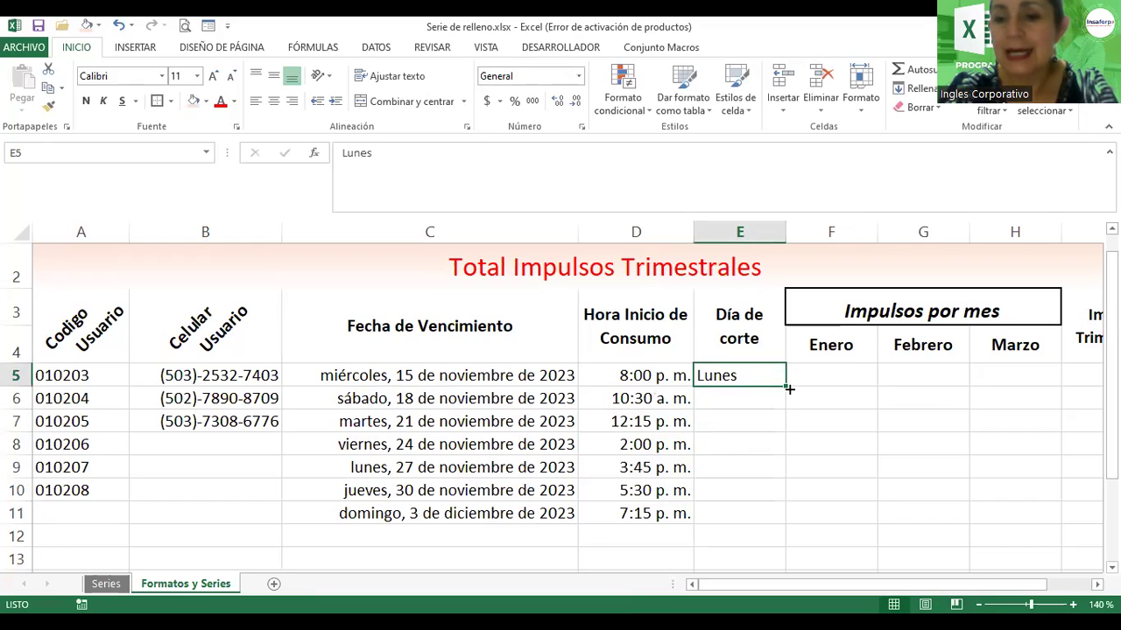
{"action": "left_click_drag", "start_coordinate": [787, 387], "coordinate": [791, 495]}
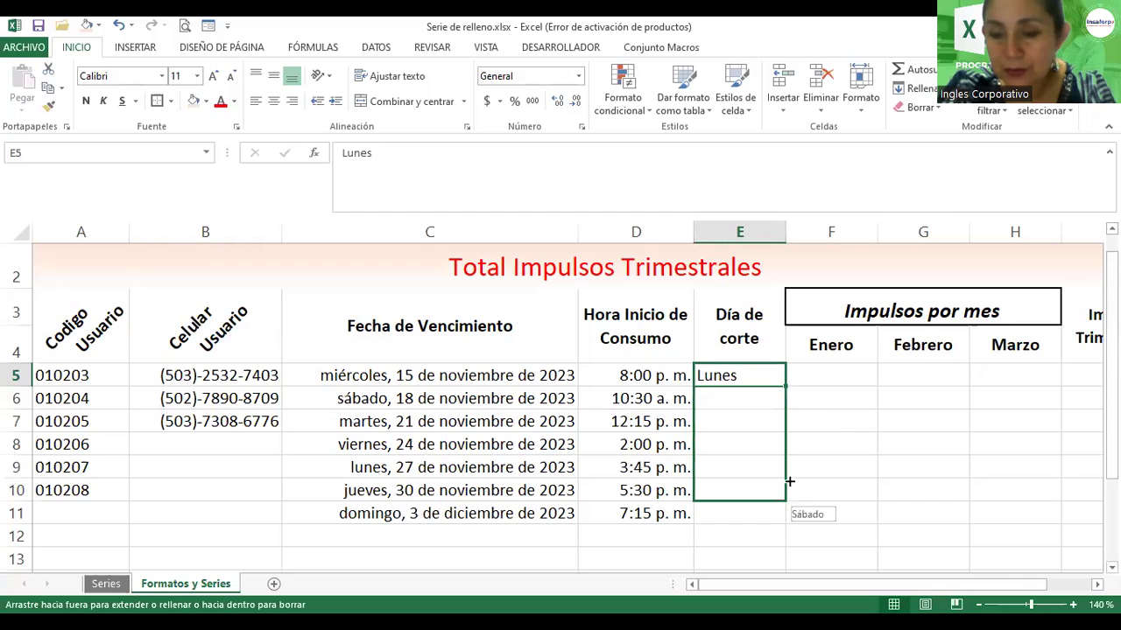
{"action": "left_click_drag", "start_coordinate": [791, 495], "coordinate": [792, 490]}
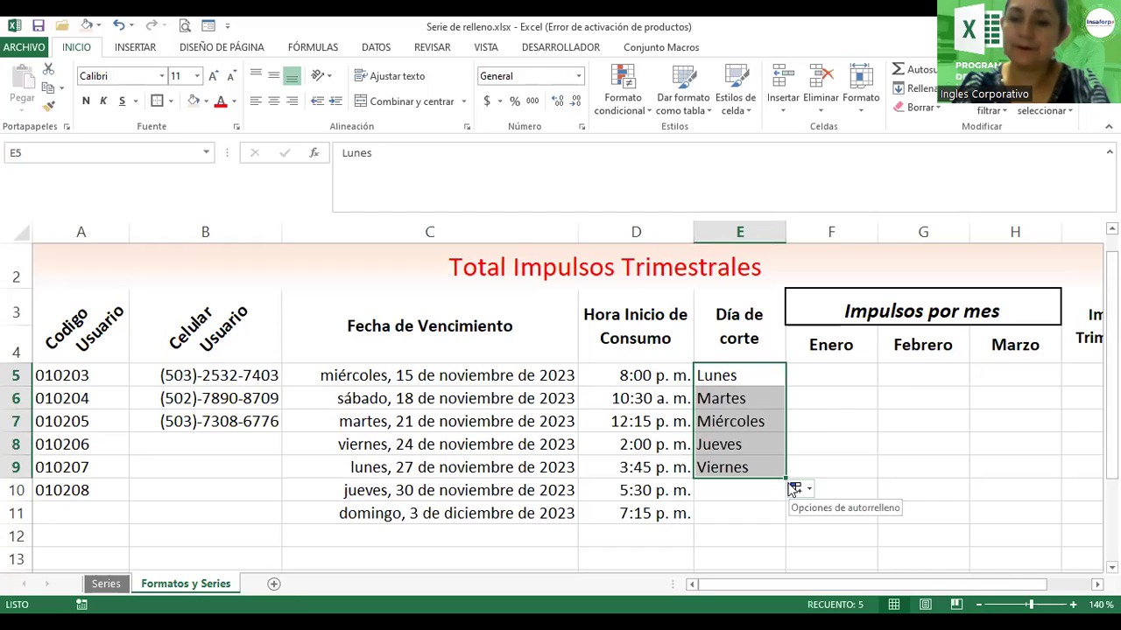
- Add Lunes in E10 and extend the weekday series so E11 shows Martes
{"action": "left_click", "coordinate": [745, 489]}
{"action": "type", "text": "Lunes"}
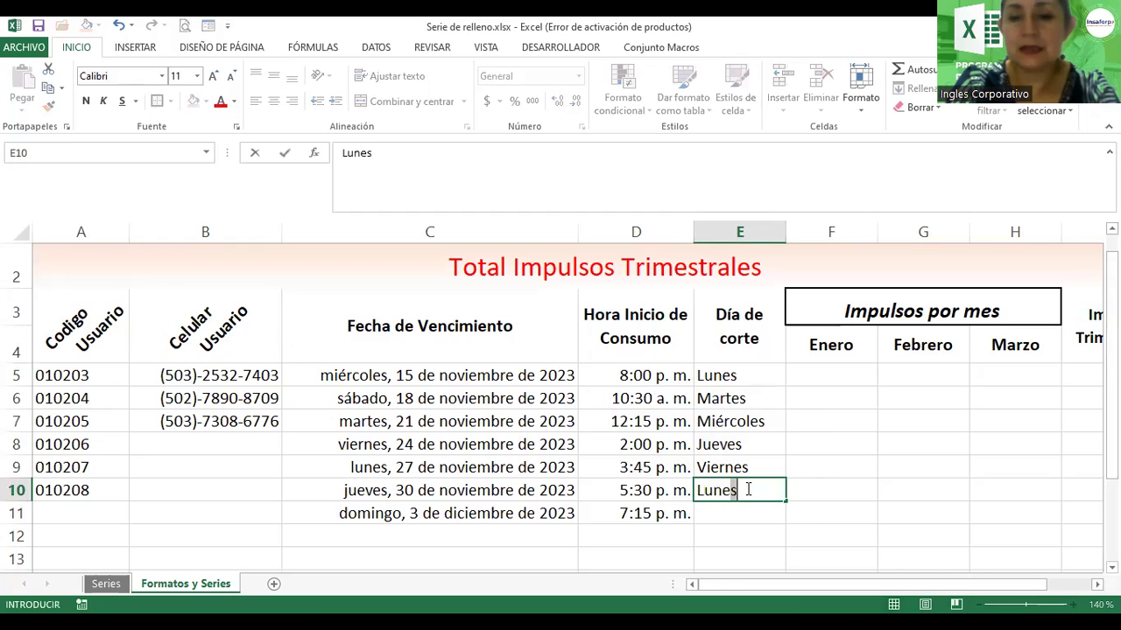
{"action": "key", "text": "Return"}
{"action": "left_click", "coordinate": [766, 492]}
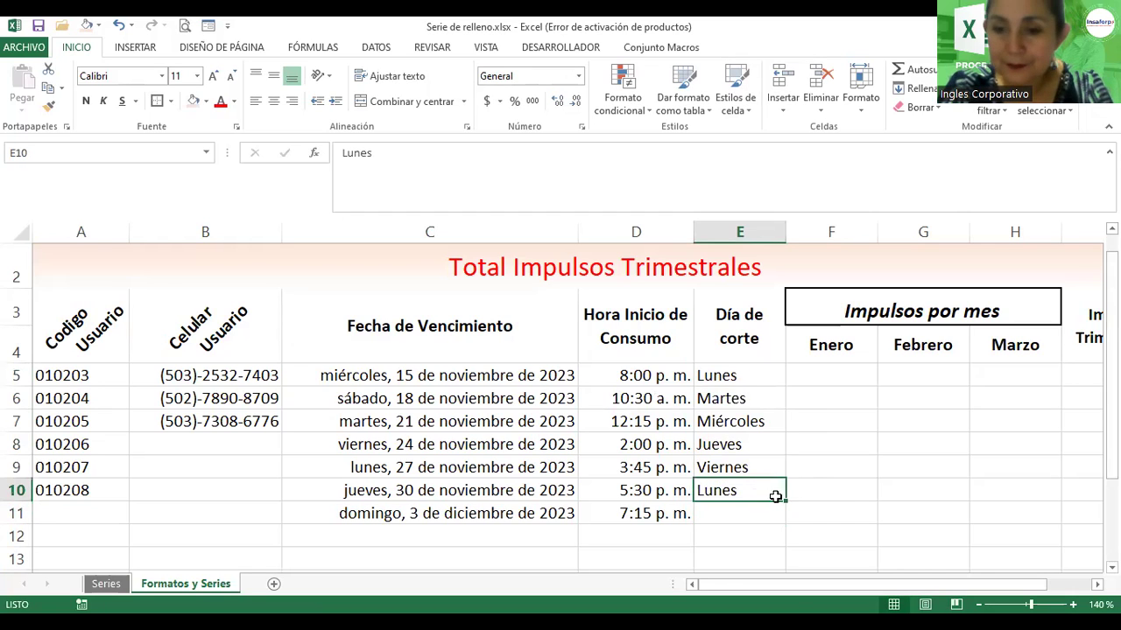
{"action": "left_click_drag", "start_coordinate": [786, 501], "coordinate": [784, 530]}
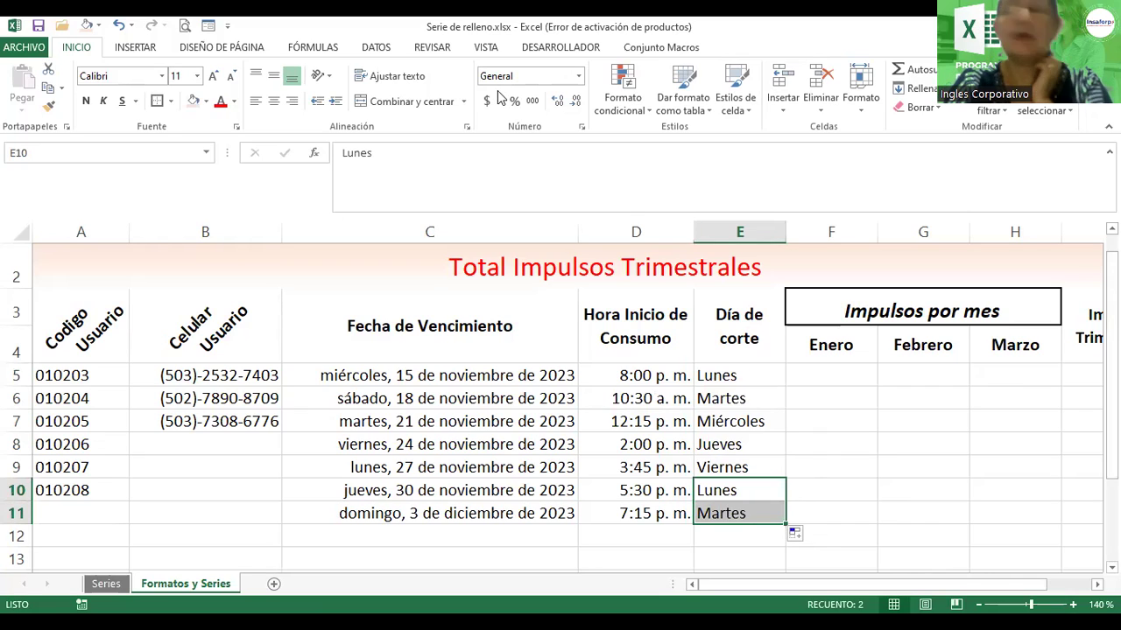
{"action": "key", "text": "alt+Tab"}
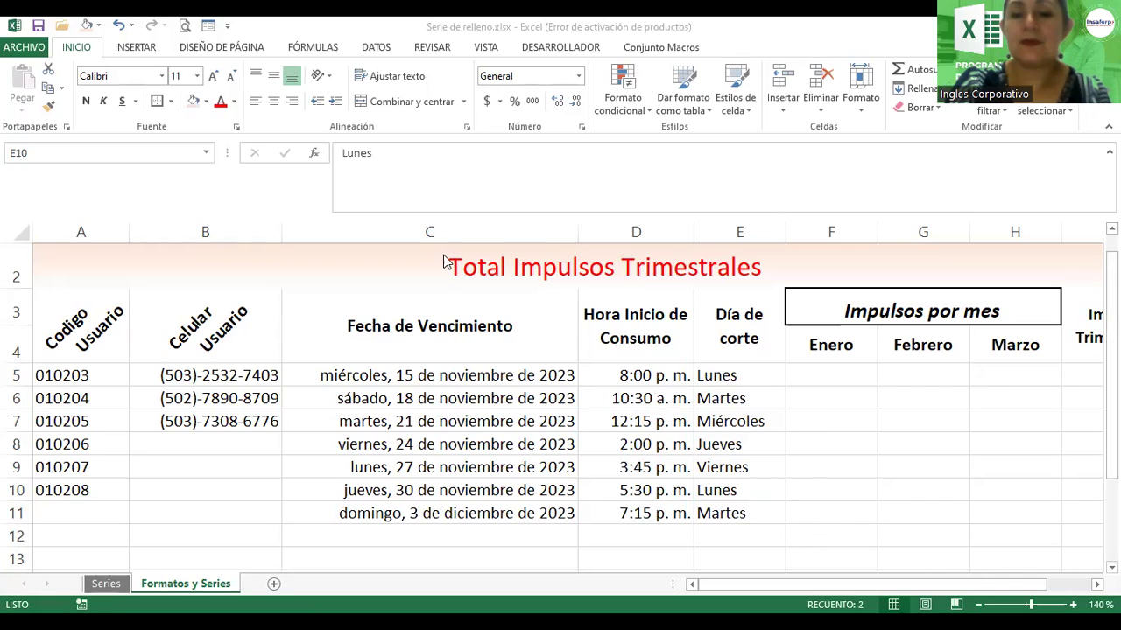
{"action": "left_click", "coordinate": [749, 371]}
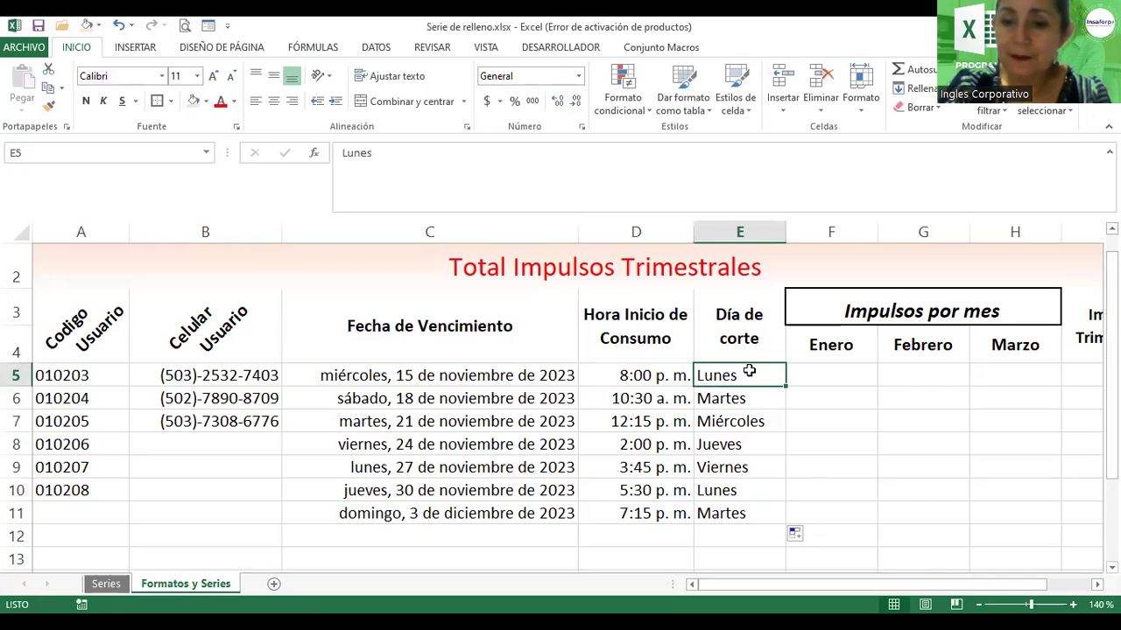
{"action": "left_click_drag", "start_coordinate": [785, 384], "coordinate": [788, 469]}
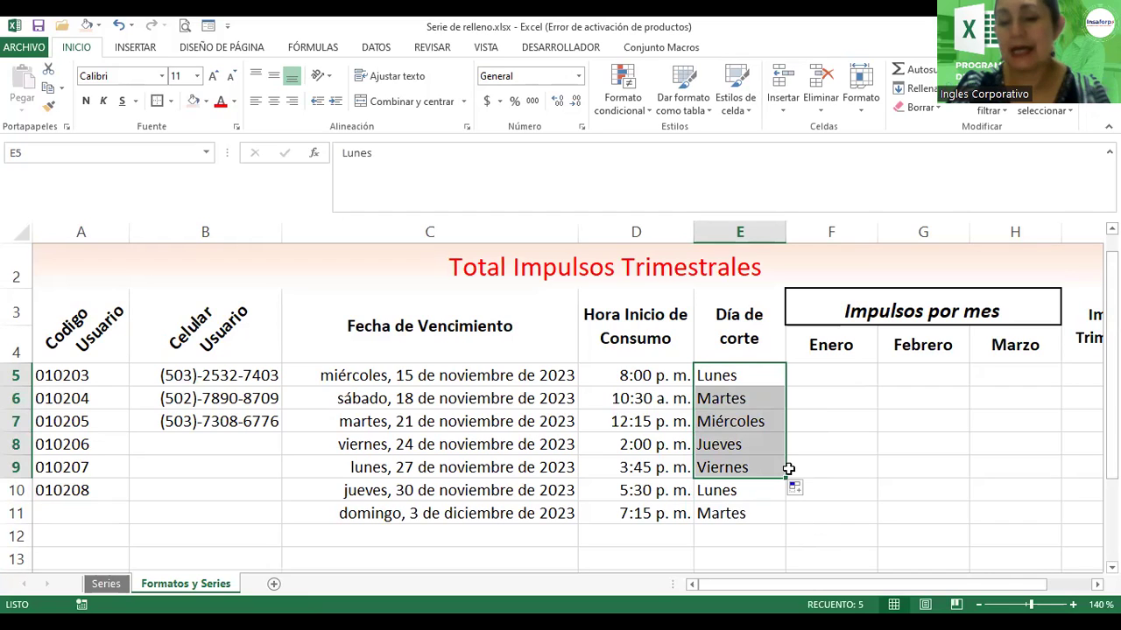
{"action": "left_click", "coordinate": [818, 371]}
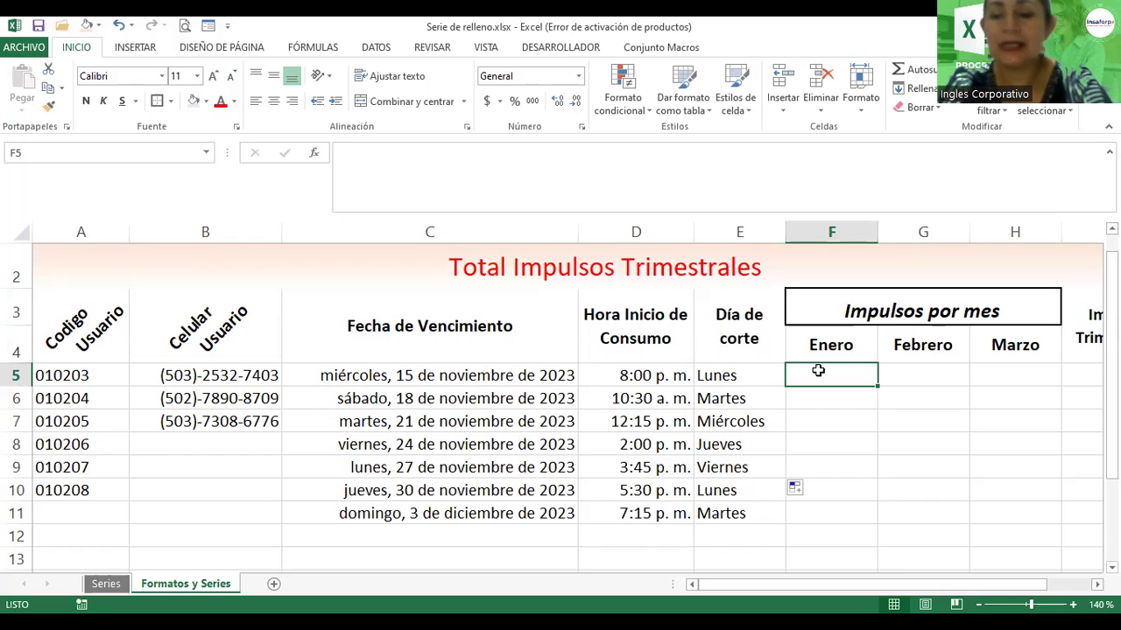
- Fill Enero F5:F11 from 5, 10 so it counts by fives up to 35
{"action": "type", "text": "5"}
{"action": "key", "text": "Return"}
{"action": "type", "text": "10"}
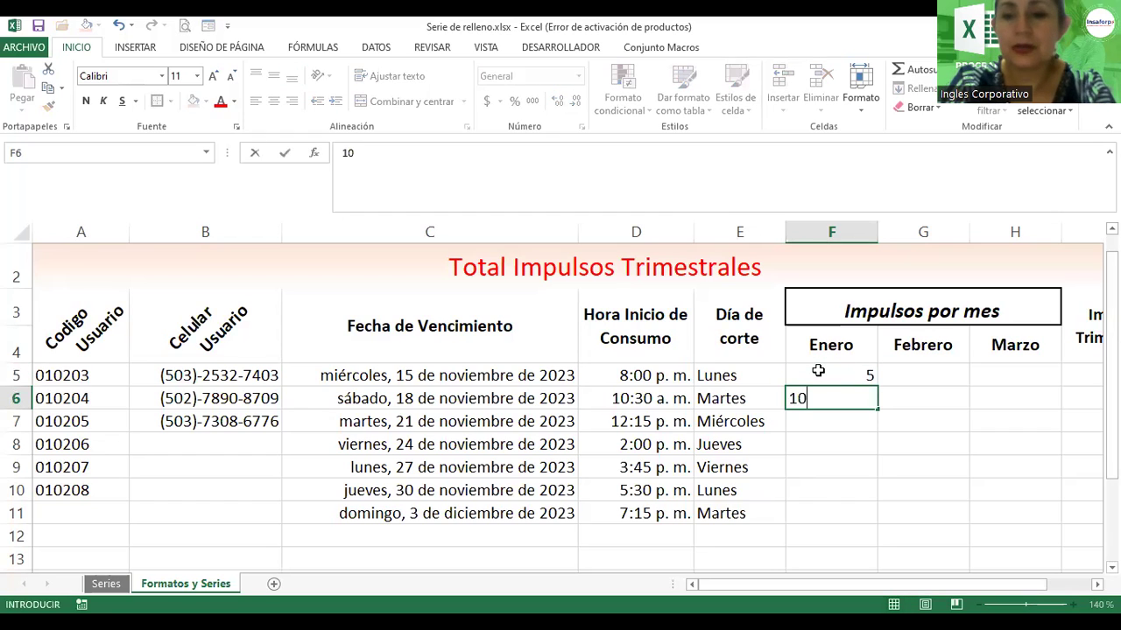
{"action": "key", "text": "Return"}
{"action": "mouse_move", "coordinate": [818, 373]}
{"action": "left_mouse_down"}
{"action": "mouse_move", "coordinate": [827, 401]}
{"action": "mouse_move", "coordinate": [878, 443]}
{"action": "mouse_move", "coordinate": [876, 527]}
{"action": "left_mouse_up"}
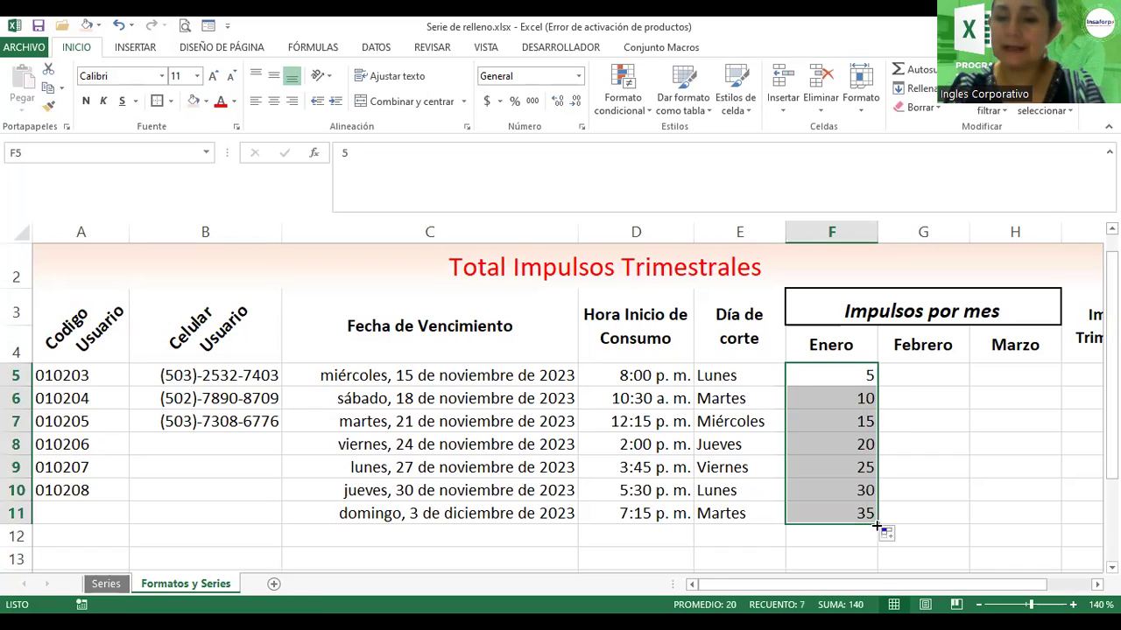
- Fill Febrero G5:G11 from 10, 20 so it counts by tens up to 70
{"action": "left_click", "coordinate": [946, 374]}
{"action": "type", "text": "10"}
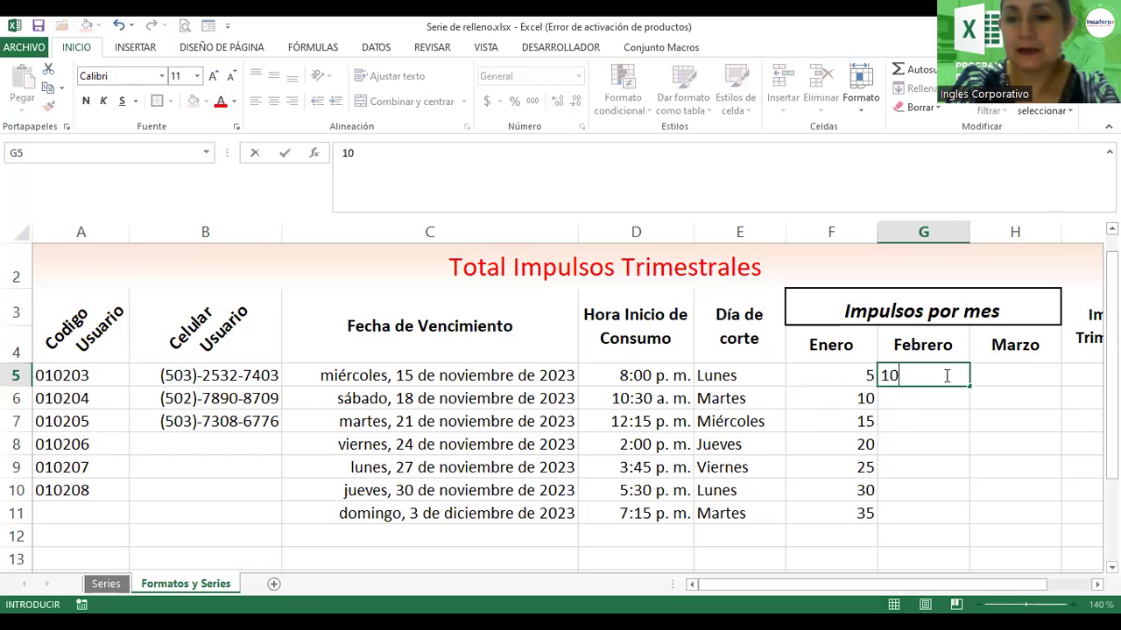
{"action": "key", "text": "Return"}
{"action": "type", "text": "20"}
{"action": "key", "text": "Return"}
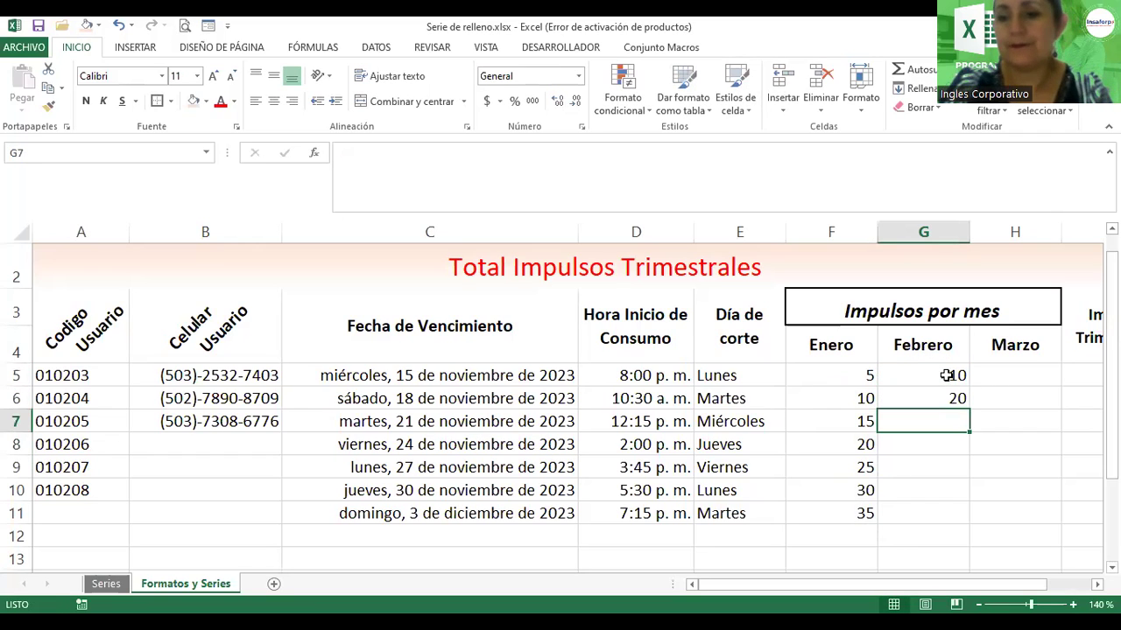
{"action": "left_click_drag", "start_coordinate": [945, 375], "coordinate": [970, 517]}
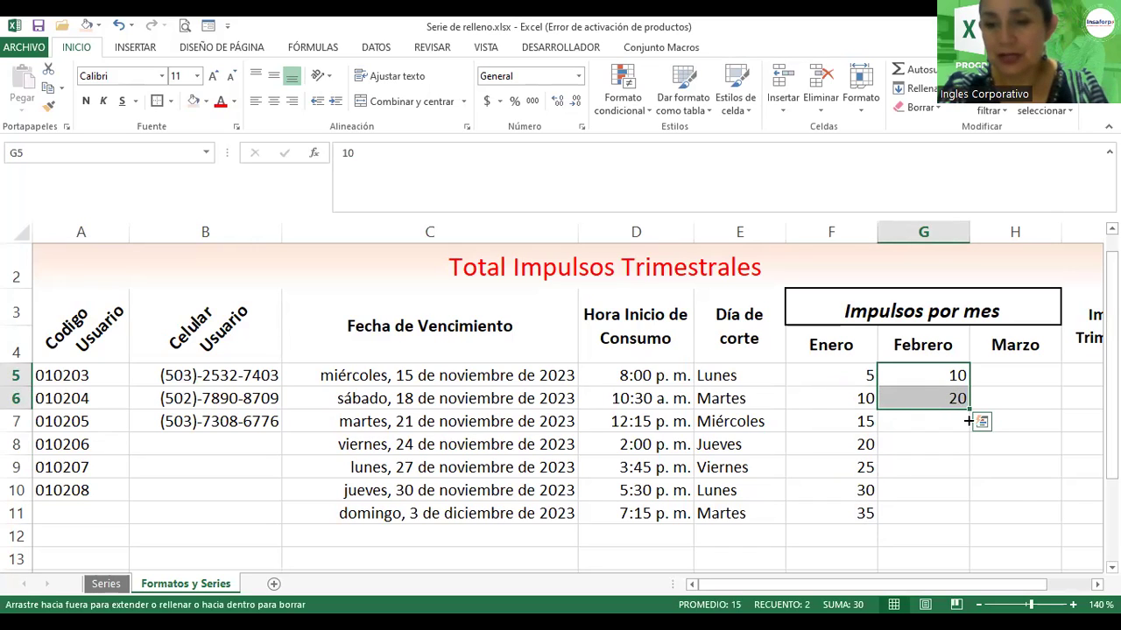
- Enter 3 and 6 in H5:H6 and extend the series to H11, giving 3 to 21 by threes
{"action": "left_click", "coordinate": [1096, 585]}
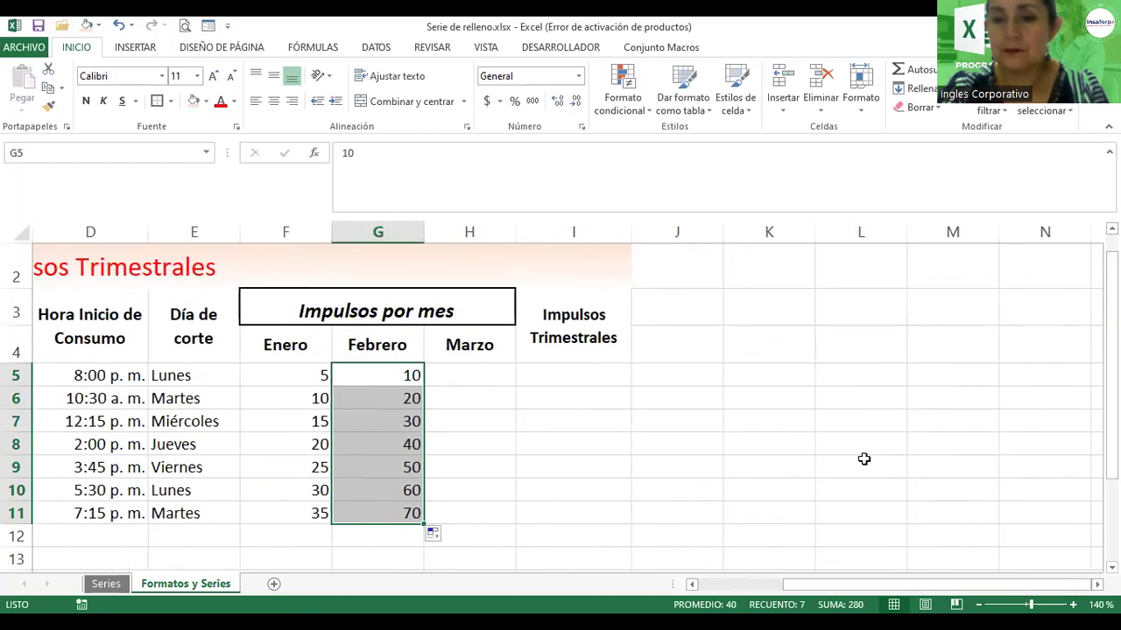
{"action": "left_click", "coordinate": [465, 375]}
{"action": "type", "text": "3"}
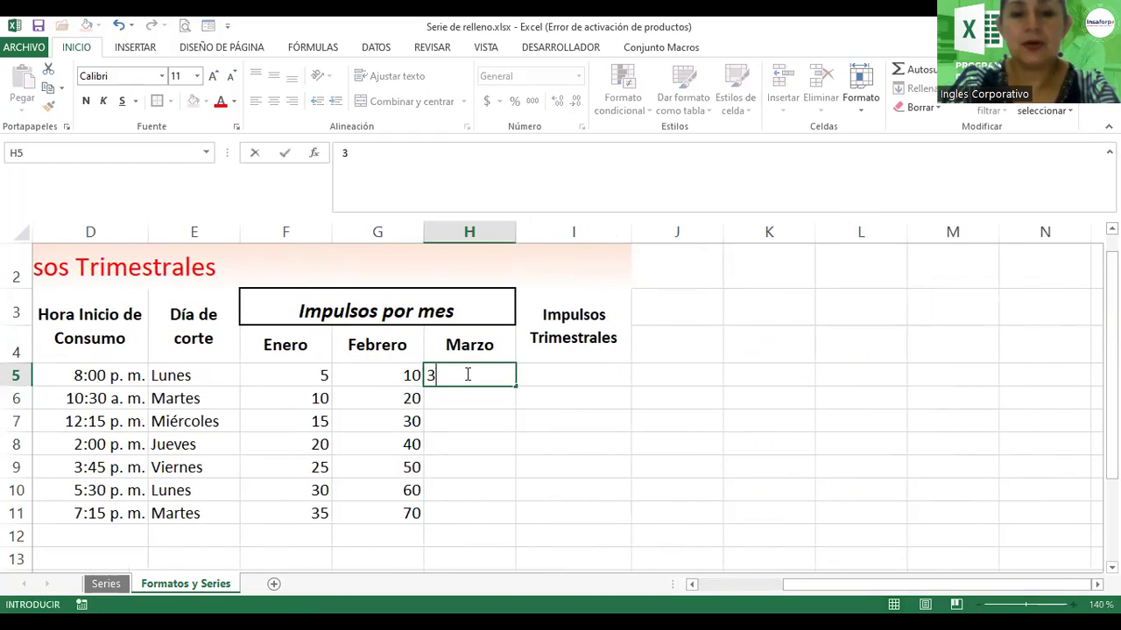
{"action": "key", "text": "Return"}
{"action": "type", "text": "6"}
{"action": "key", "text": "Return"}
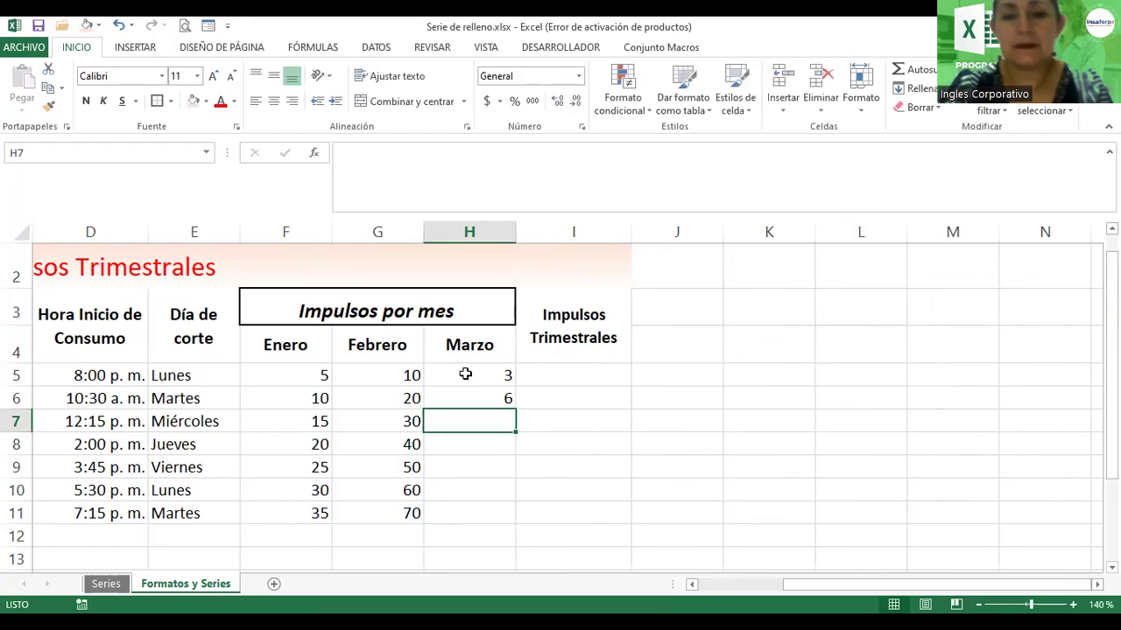
{"action": "left_click_drag", "start_coordinate": [466, 374], "coordinate": [469, 399]}
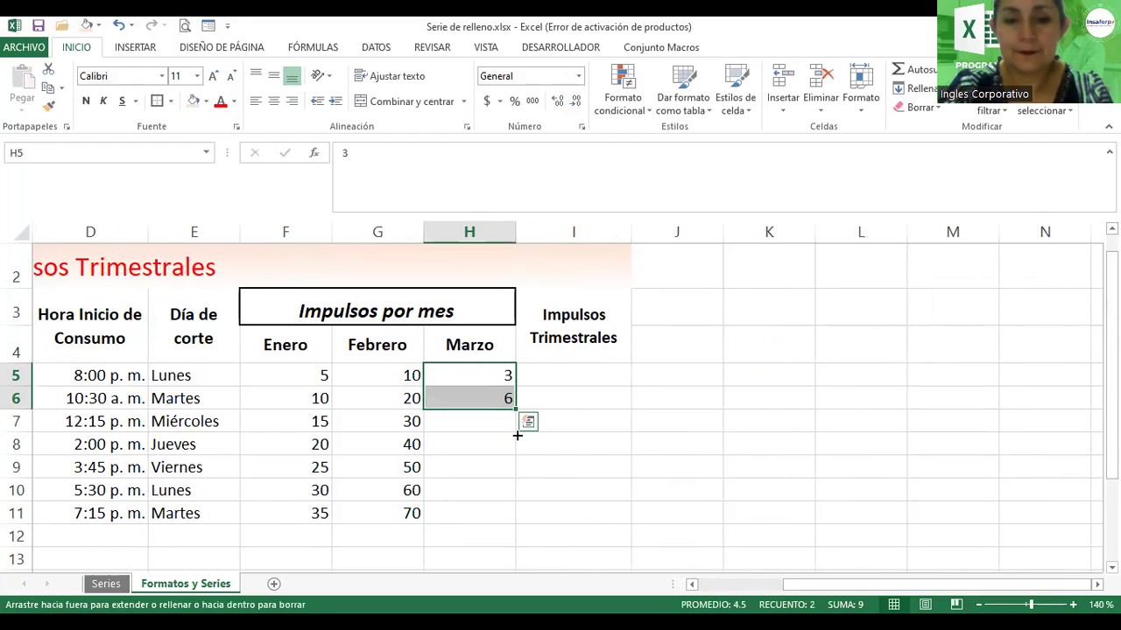
{"action": "left_click_drag", "start_coordinate": [517, 435], "coordinate": [513, 518]}
{"action": "left_click", "coordinate": [608, 375]}
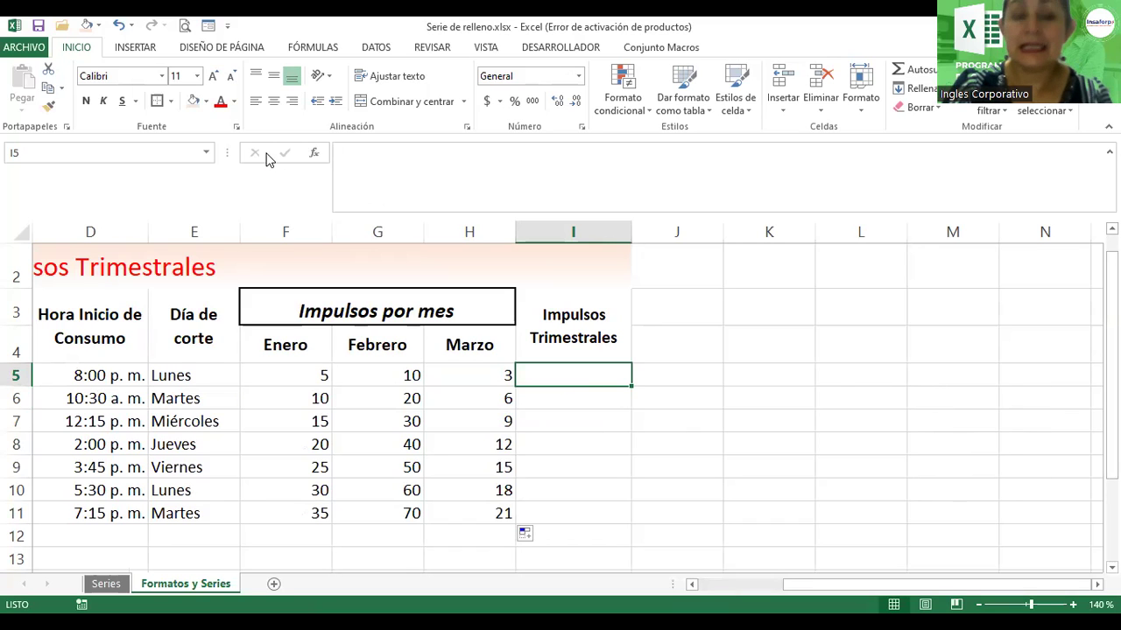
{"action": "left_click_drag", "start_coordinate": [911, 592], "coordinate": [875, 596]}
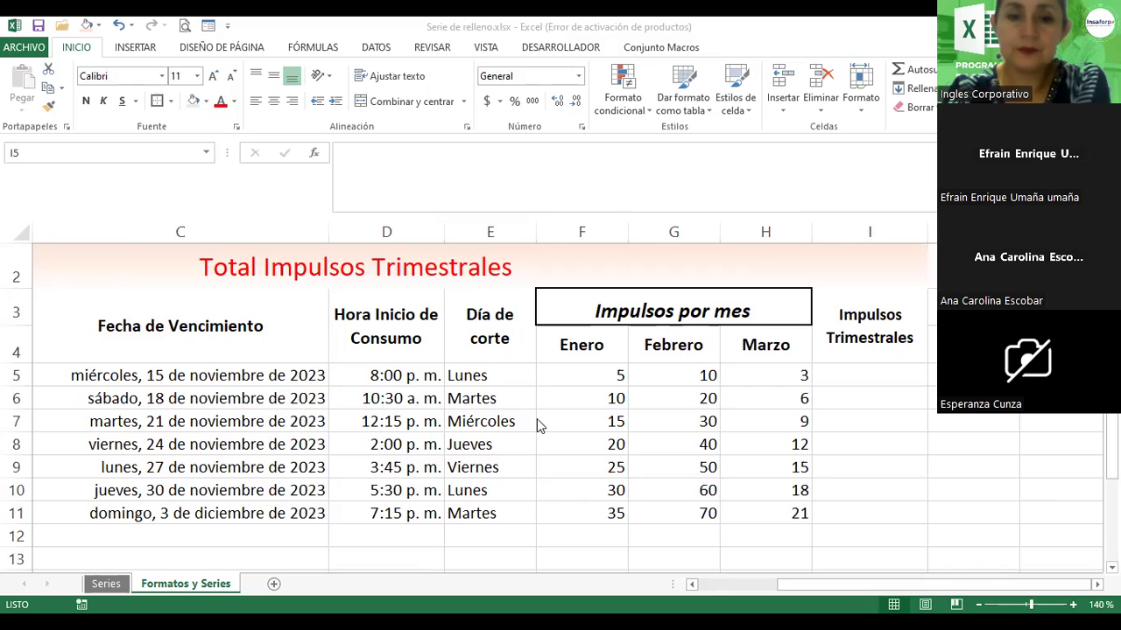
{"action": "key", "text": "alt+Tab"}
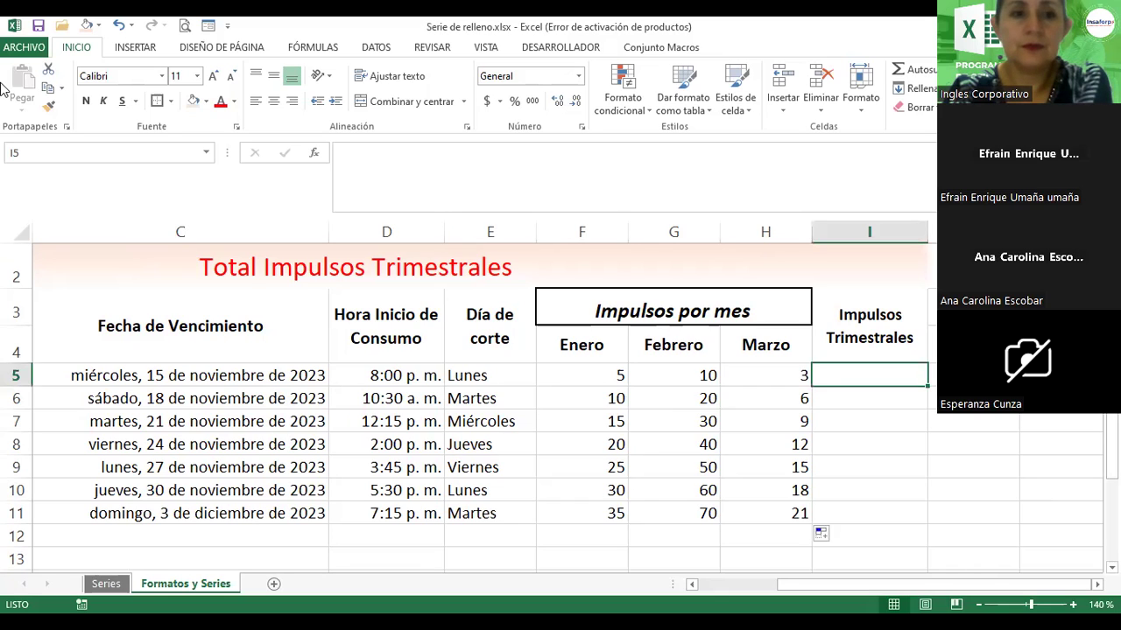
{"action": "left_click", "coordinate": [390, 376]}
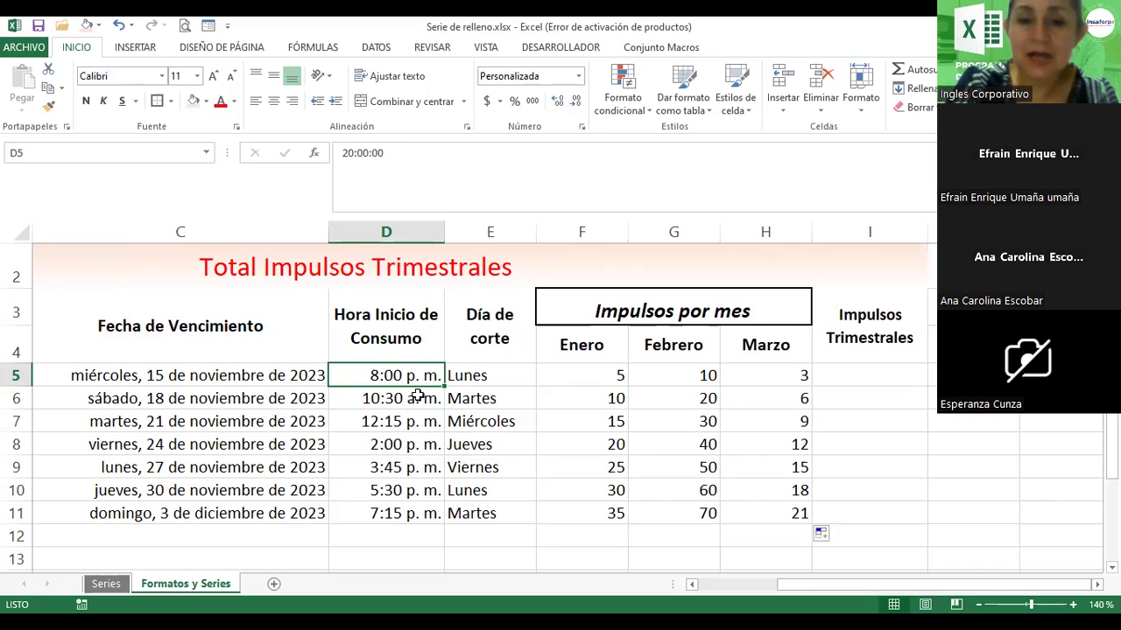
{"action": "left_click", "coordinate": [435, 402]}
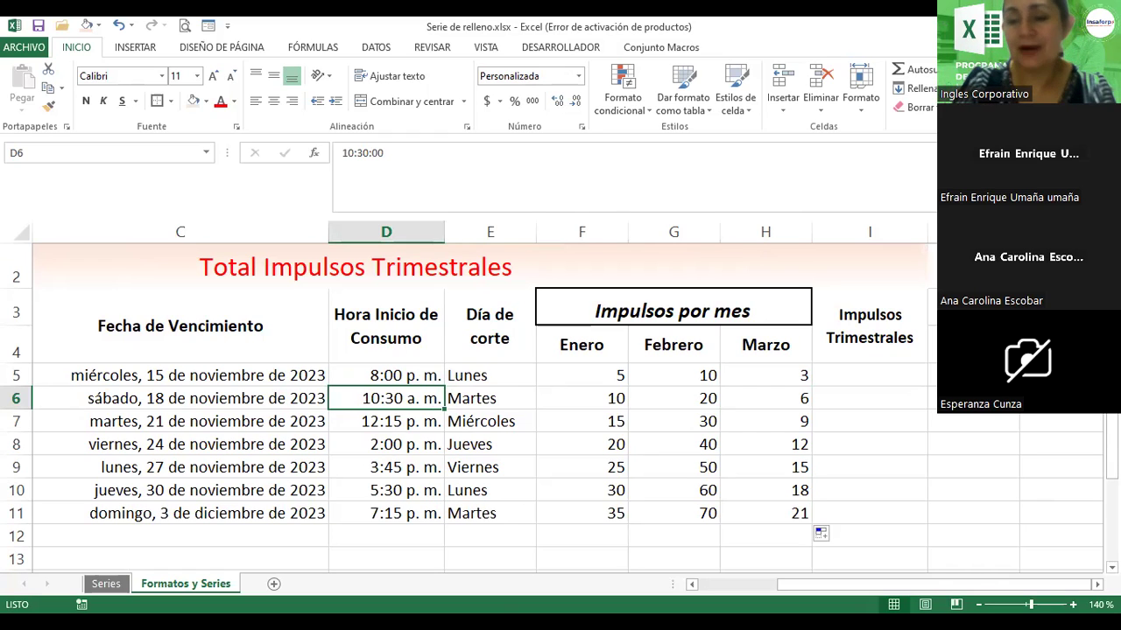
{"action": "left_click", "coordinate": [408, 420]}
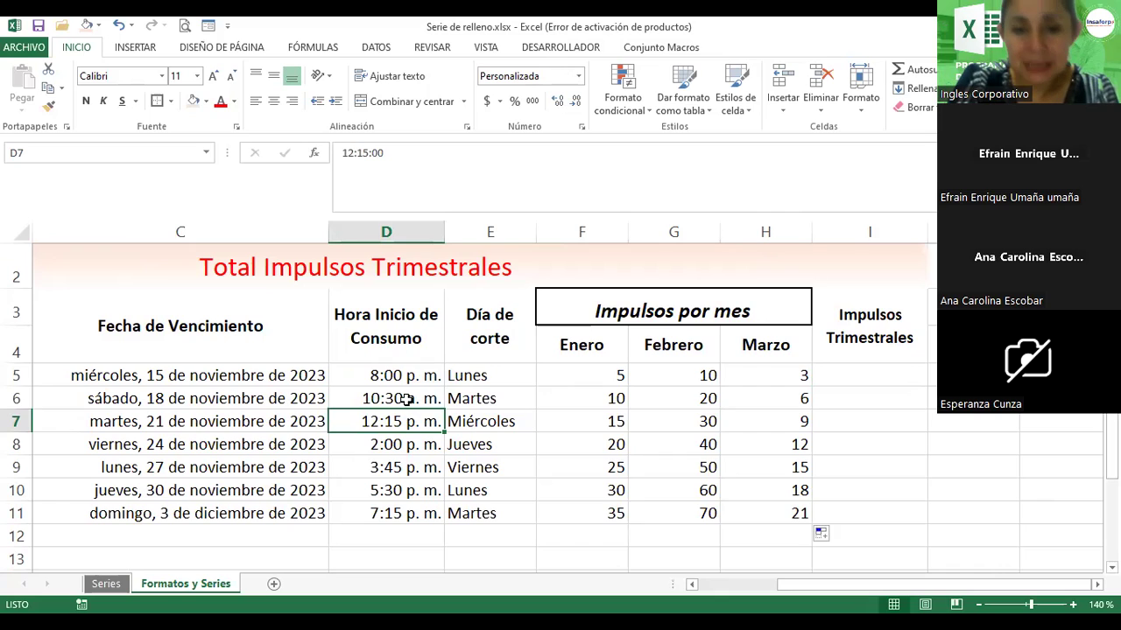
{"action": "left_click", "coordinate": [403, 399]}
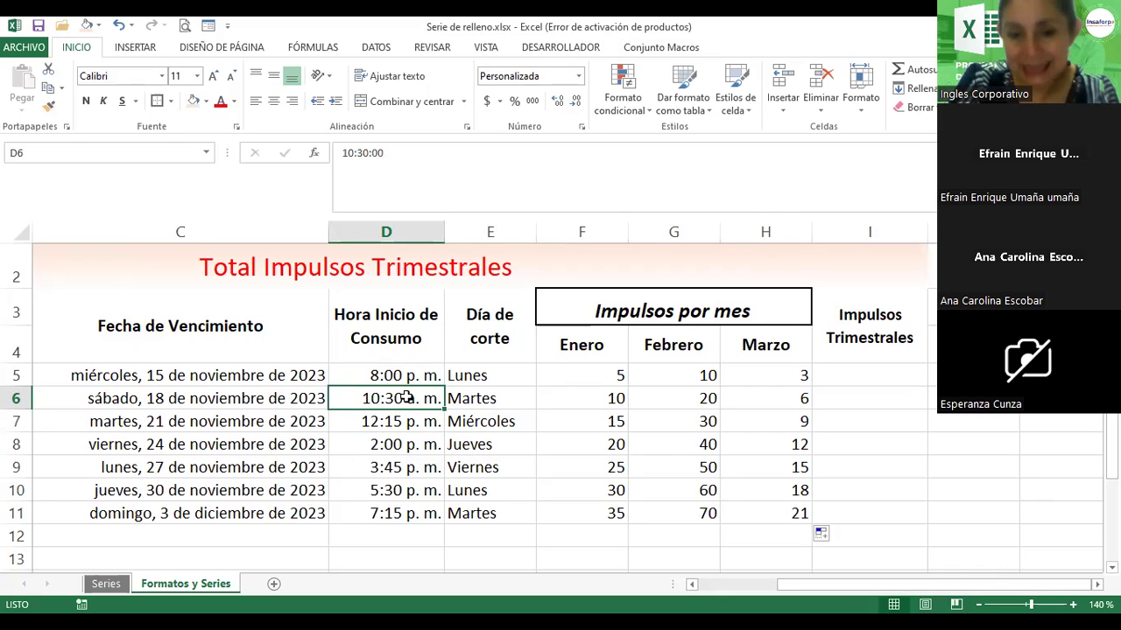
{"action": "left_click_drag", "start_coordinate": [405, 397], "coordinate": [447, 514]}
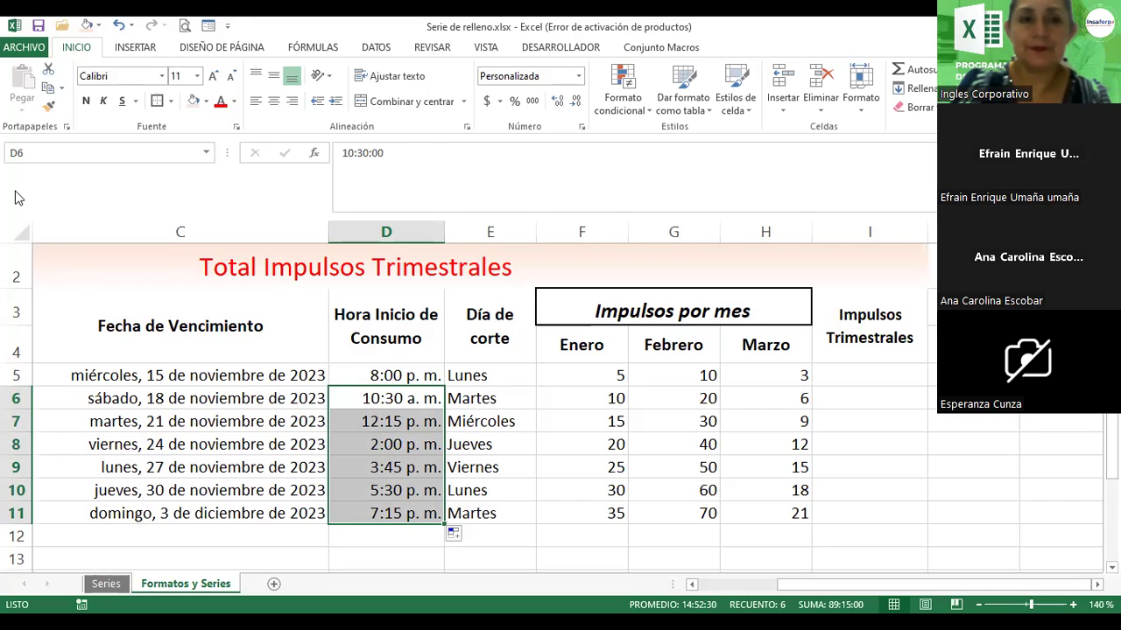
{"action": "key", "text": "alt+Tab"}
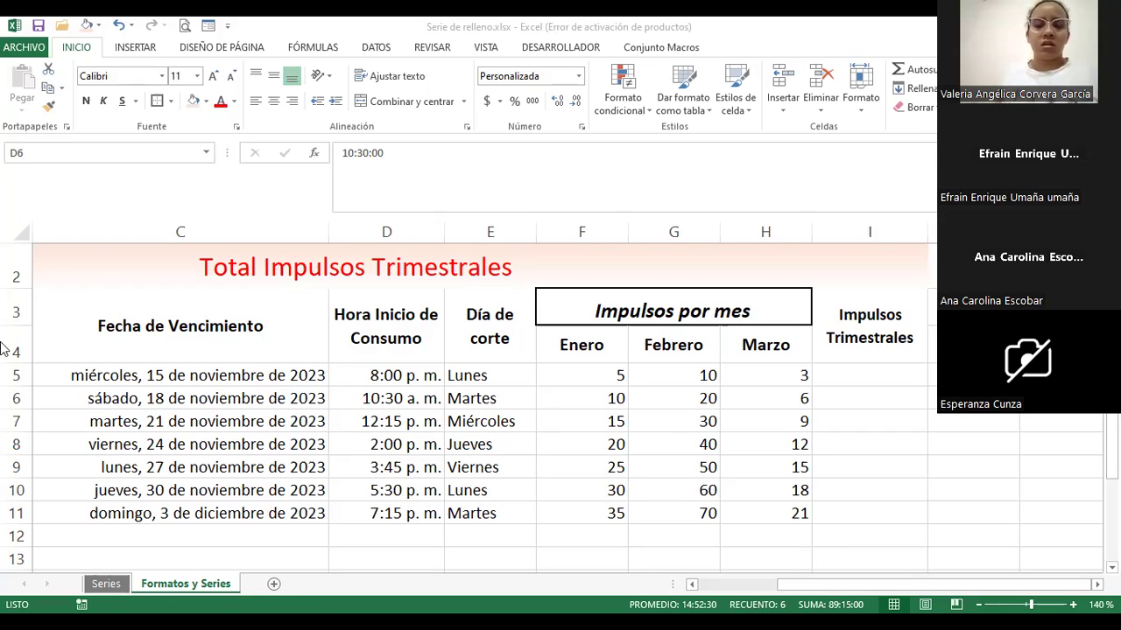
{"action": "left_click", "coordinate": [399, 378]}
{"action": "double_click", "coordinate": [399, 377]}
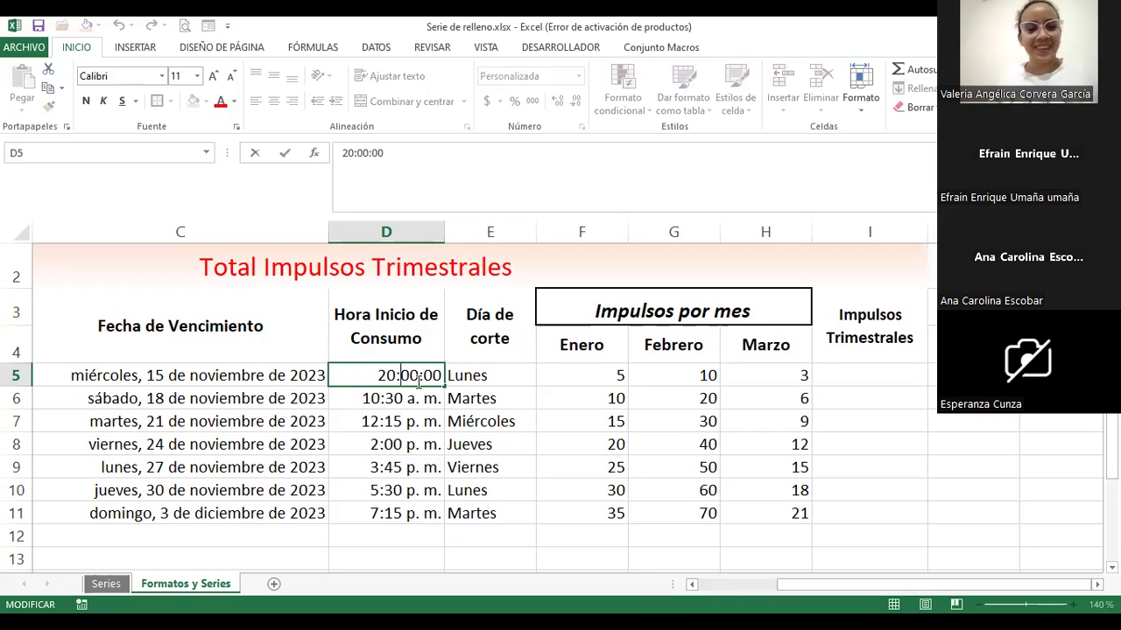
{"action": "key", "text": "Return"}
{"action": "key", "text": "Return"}
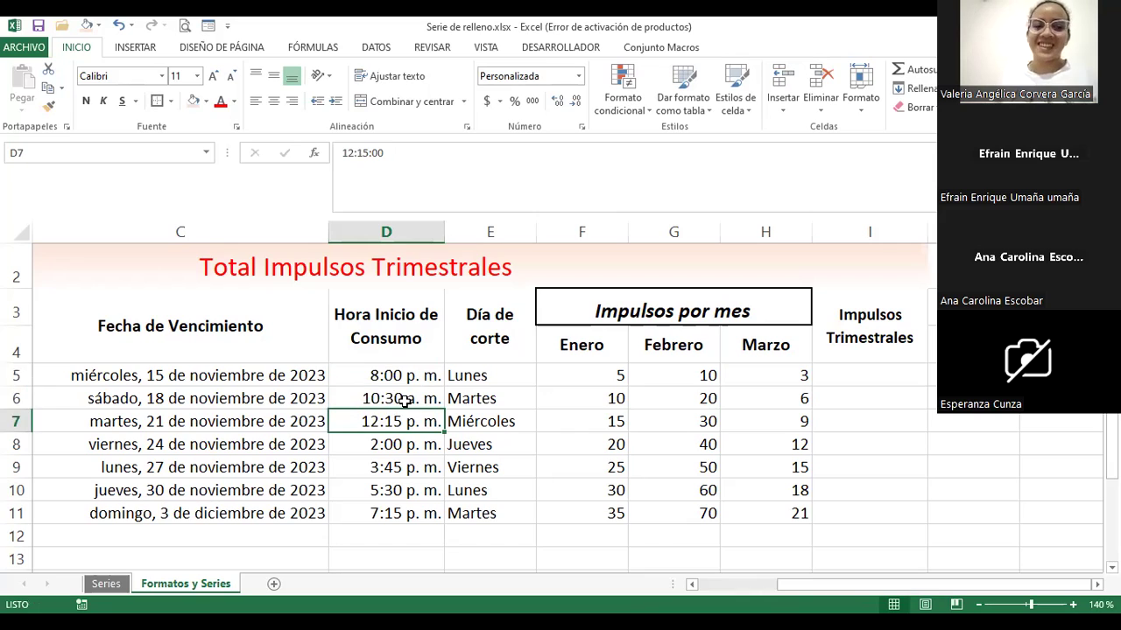
{"action": "left_click", "coordinate": [401, 401]}
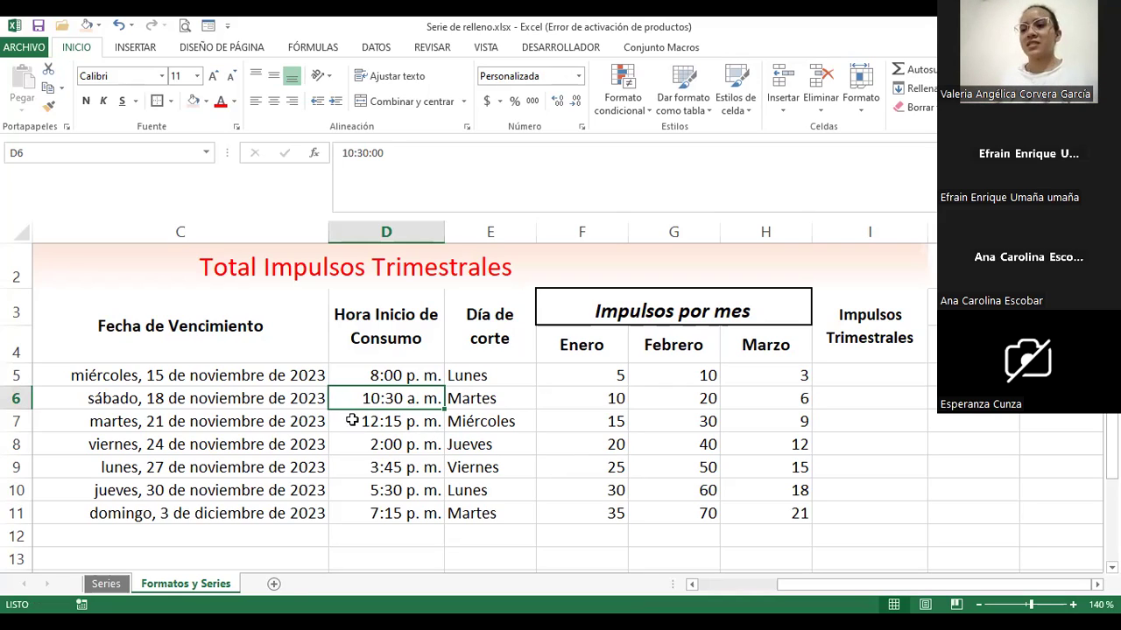
{"action": "left_click_drag", "start_coordinate": [372, 398], "coordinate": [379, 422]}
{"action": "left_click_drag", "start_coordinate": [446, 429], "coordinate": [447, 517]}
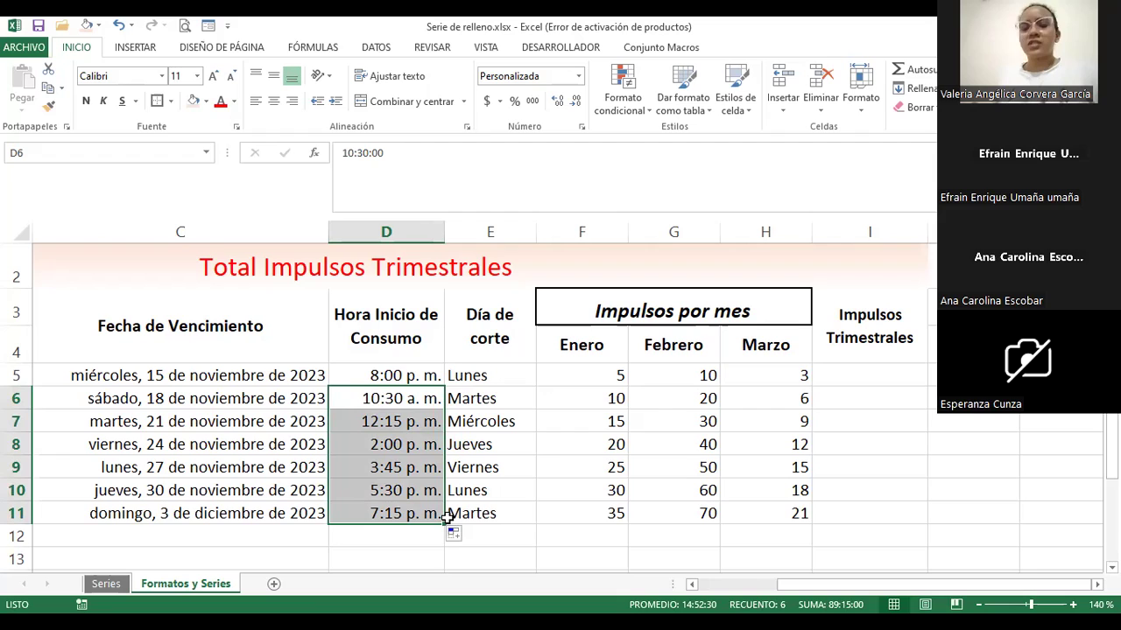
{"action": "left_click", "coordinate": [499, 438]}
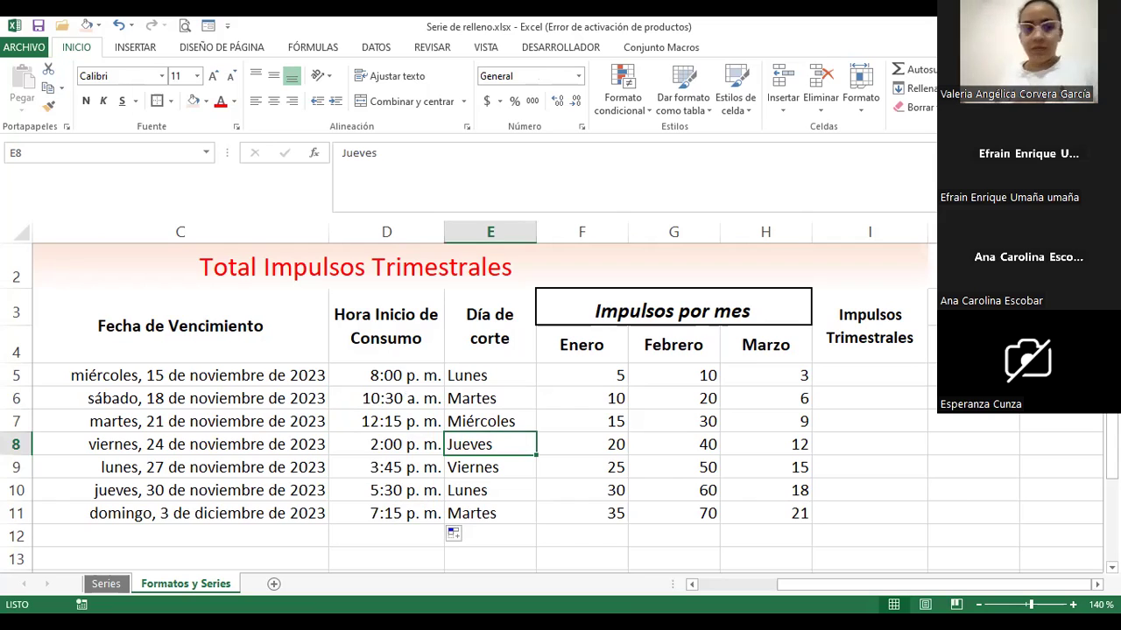
- Select the empty Impulsos Trimestrales cells I5:I11 and bring up Formato de celdas
{"action": "scroll", "coordinate": [1085, 587], "scroll_direction": "right", "scroll_amount": 2}
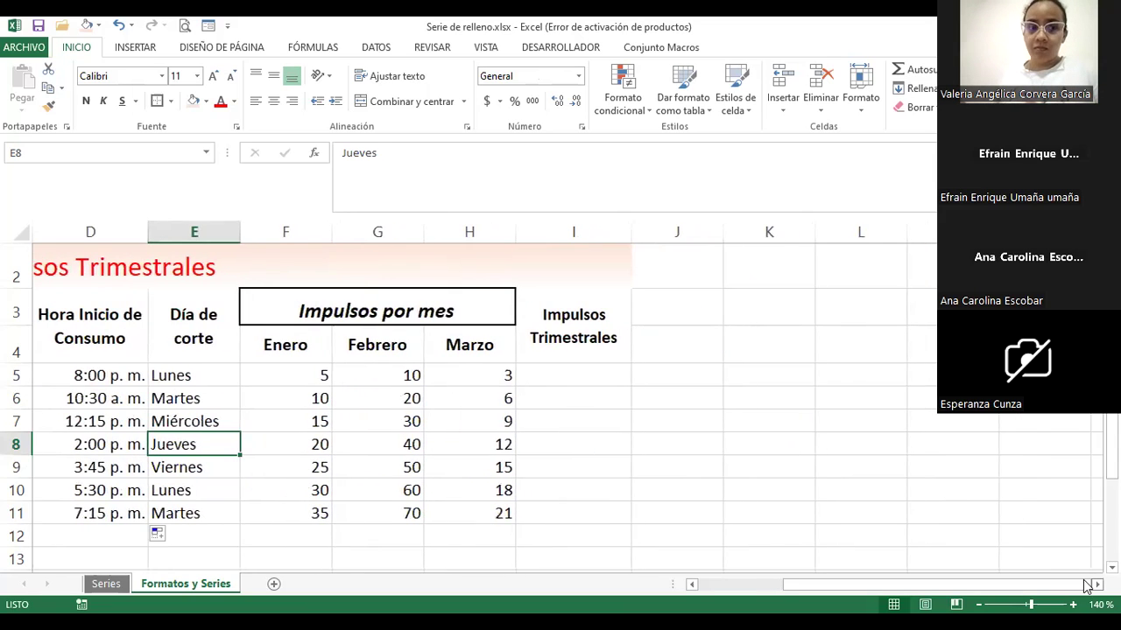
{"action": "left_click", "coordinate": [551, 369]}
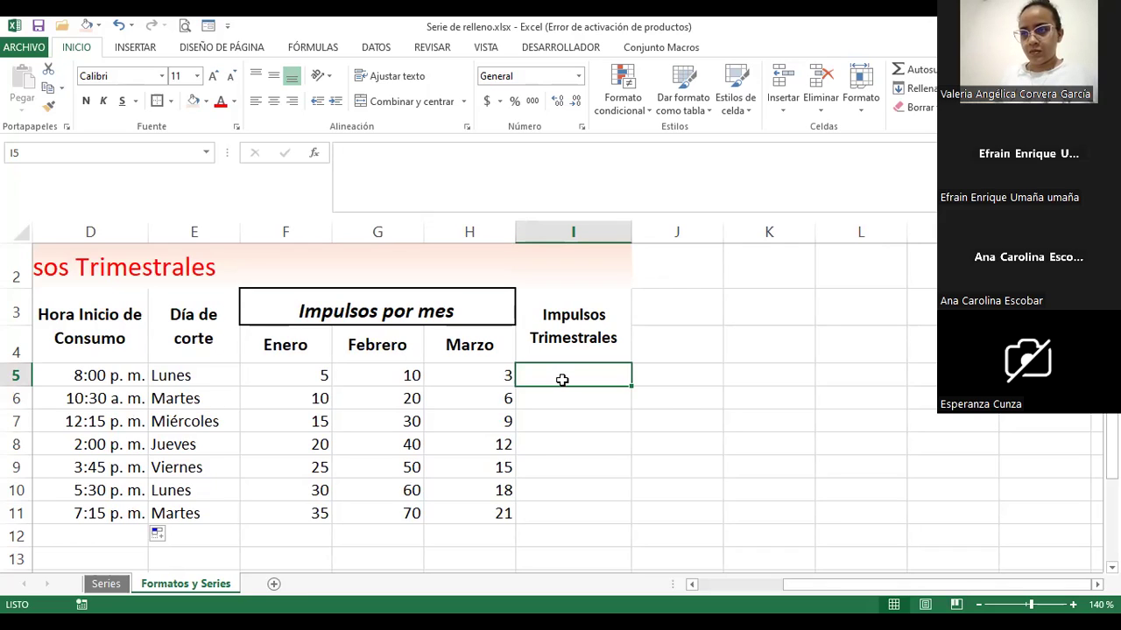
{"action": "left_click_drag", "start_coordinate": [562, 380], "coordinate": [570, 509]}
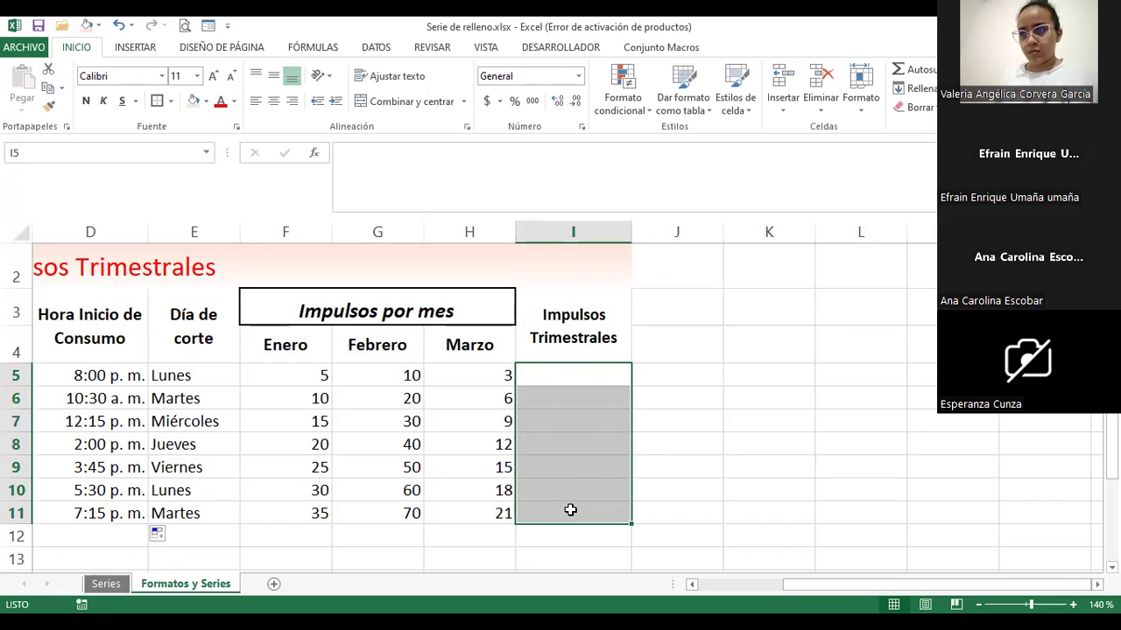
{"action": "left_click", "coordinate": [467, 130]}
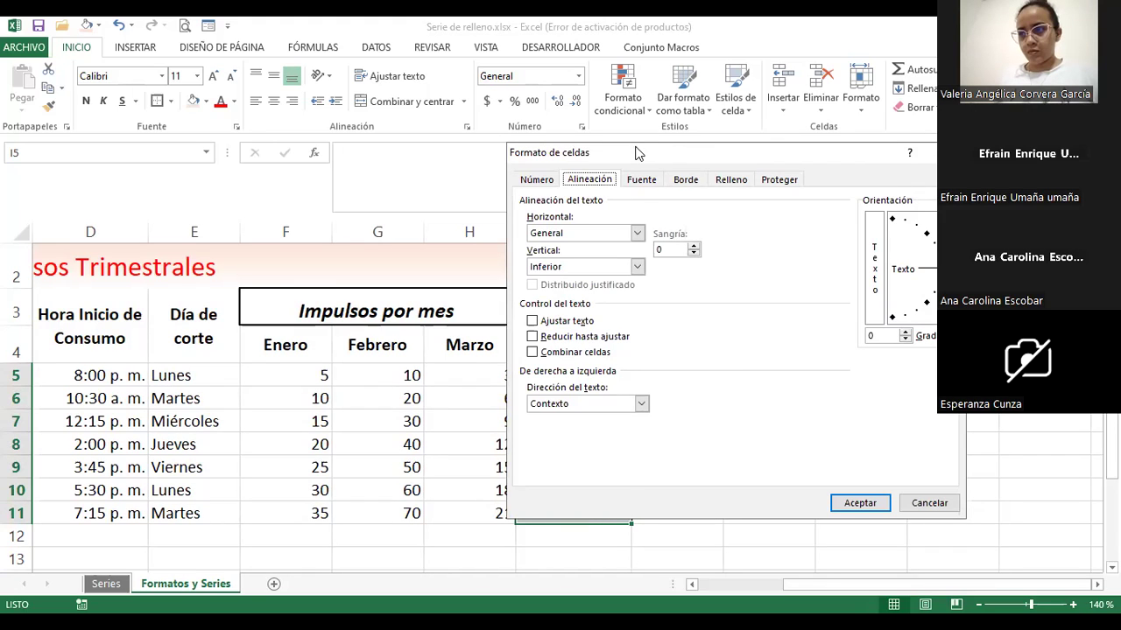
- Start a custom " Impulsos format code, cancel it, and reselect I5:I11
{"action": "left_click_drag", "start_coordinate": [637, 153], "coordinate": [379, 142]}
{"action": "left_click", "coordinate": [279, 169]}
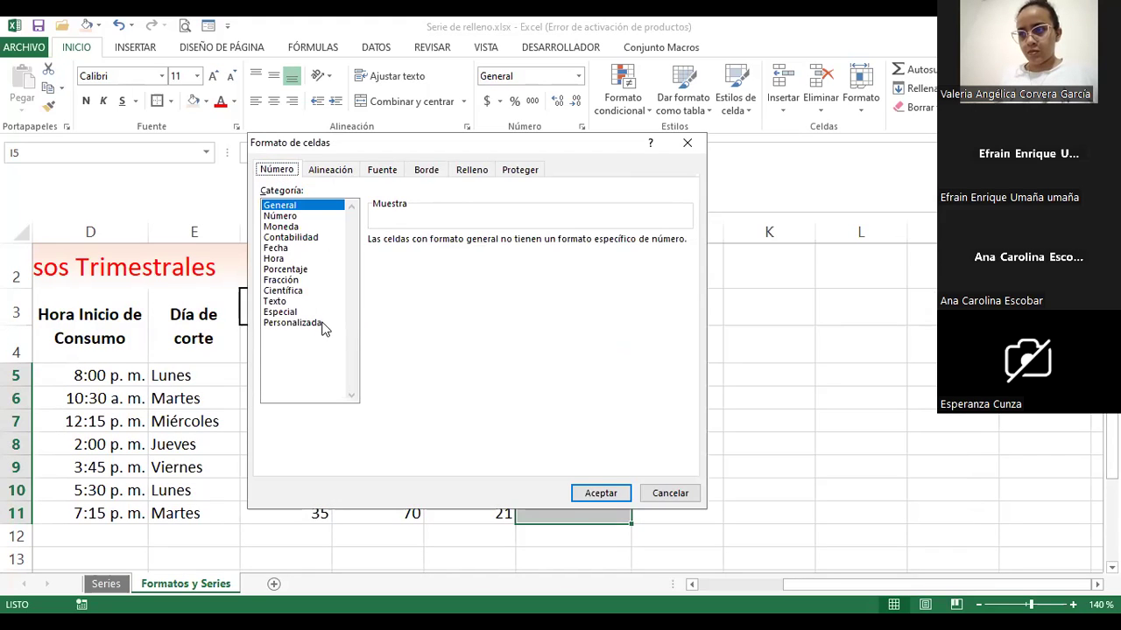
{"action": "left_click", "coordinate": [293, 323]}
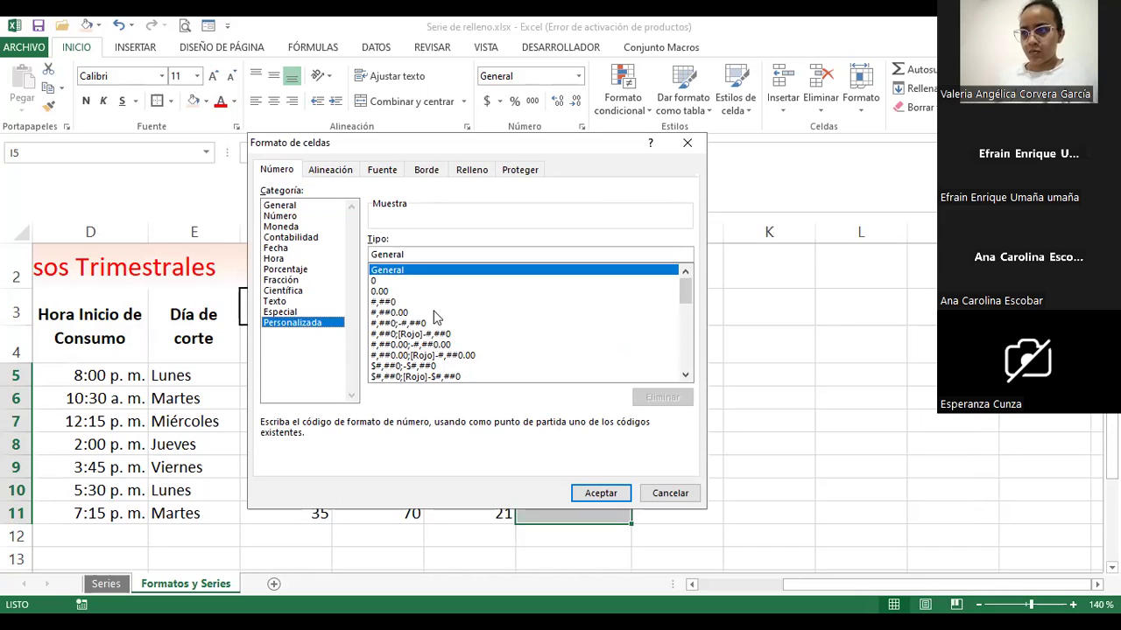
{"action": "left_click", "coordinate": [449, 253]}
{"action": "key", "text": "BackSpace"}
{"action": "key", "text": "BackSpace"}
{"action": "key", "text": "BackSpace"}
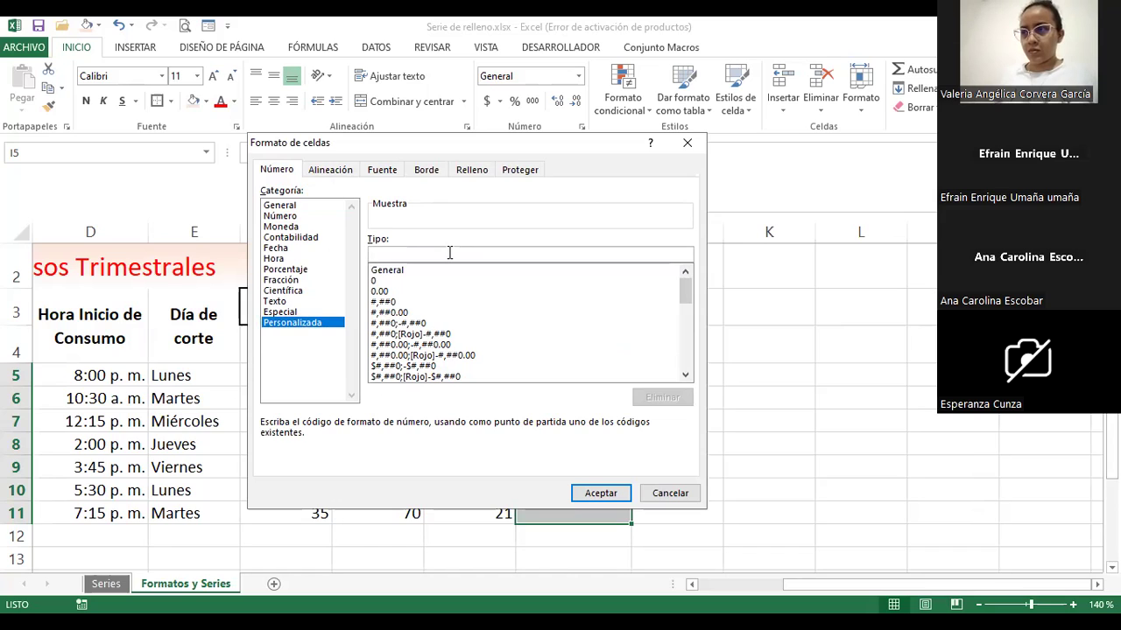
{"action": "type", "text": "\""}
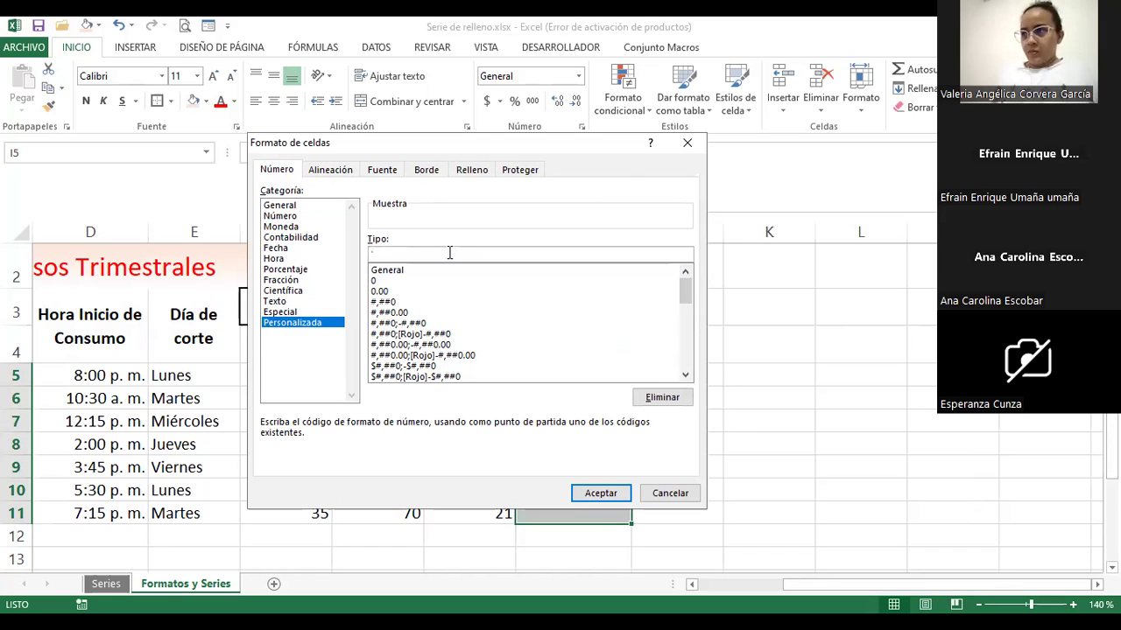
{"action": "type", "text": " Impulsos"}
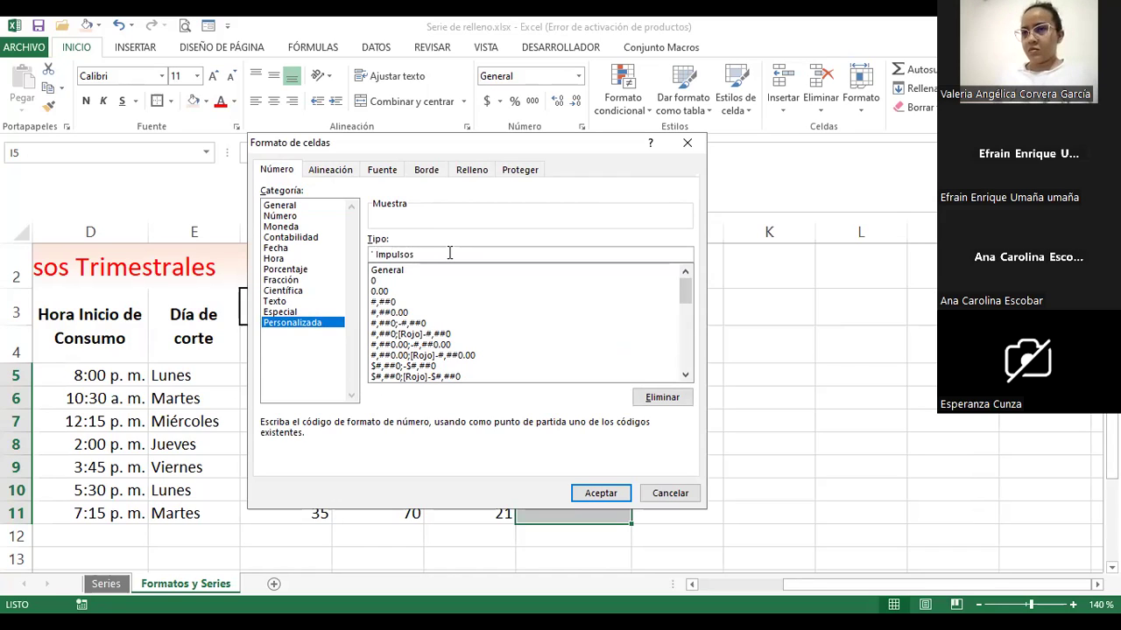
{"action": "left_click", "coordinate": [699, 148]}
{"action": "left_click_drag", "start_coordinate": [583, 372], "coordinate": [583, 510]}
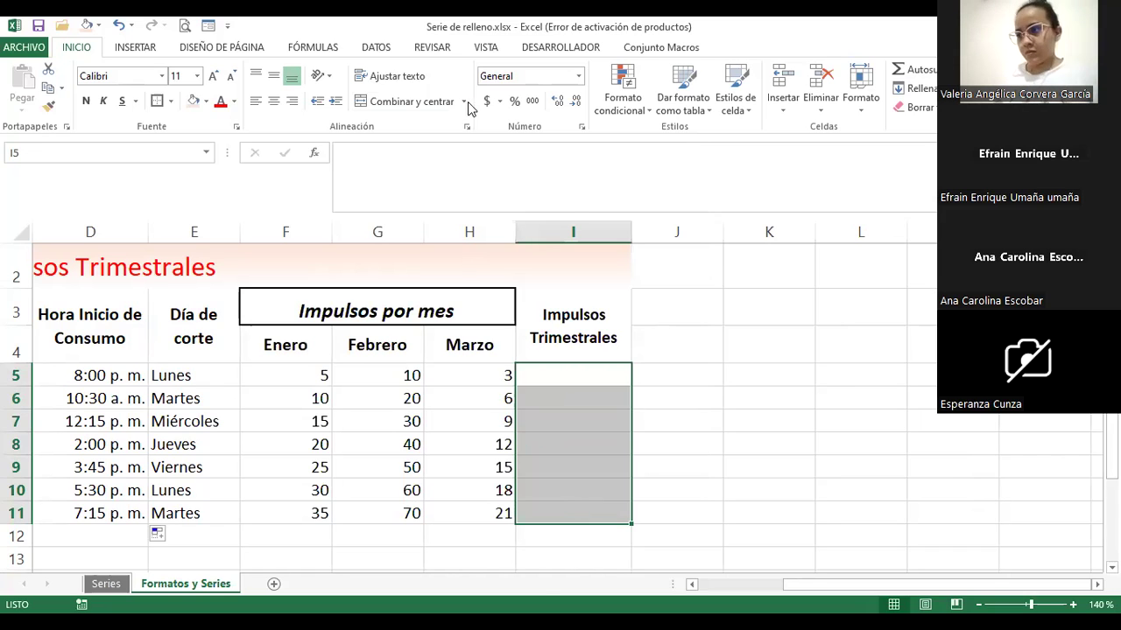
- Write a custom Impulsos code with a leading # under Número > Personalizada and try applying it
{"action": "left_click", "coordinate": [467, 127]}
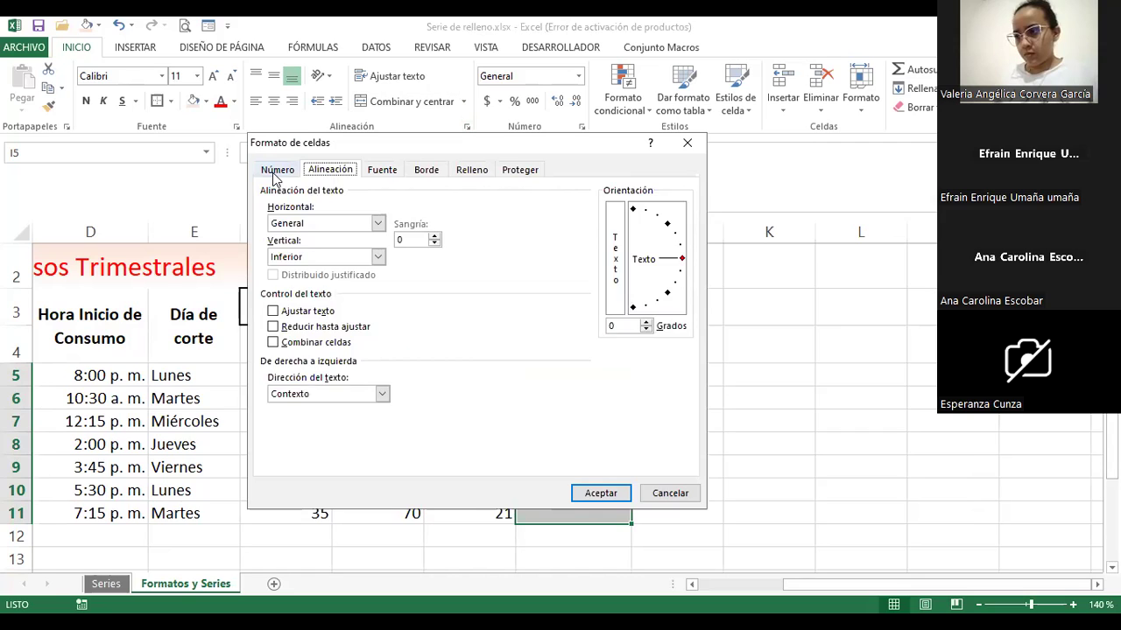
{"action": "left_click", "coordinate": [275, 173]}
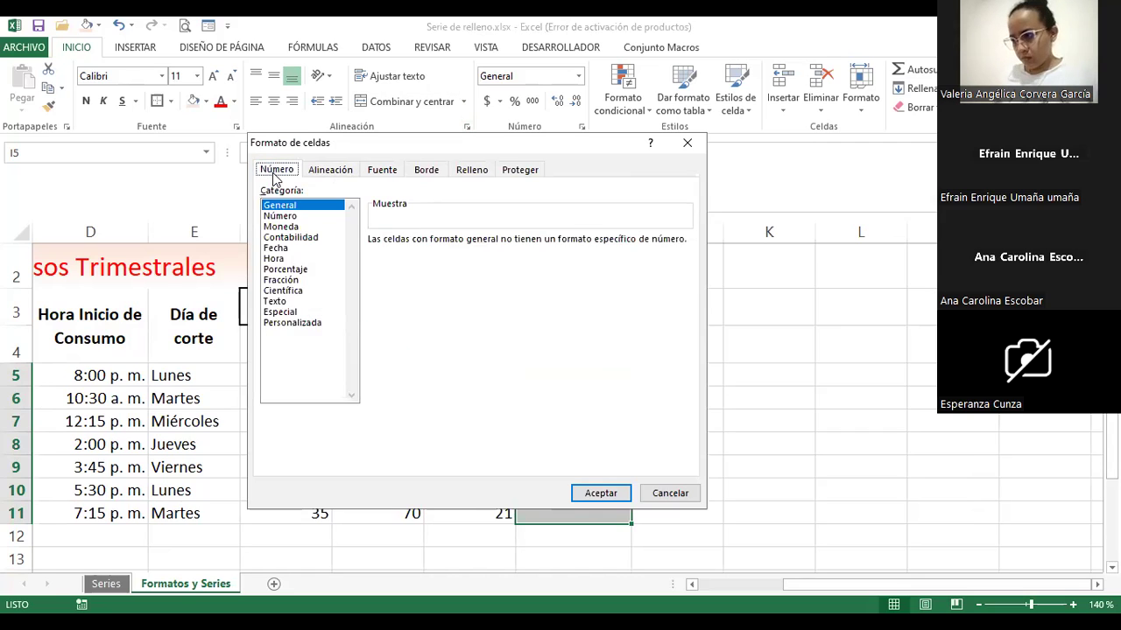
{"action": "left_click", "coordinate": [298, 323]}
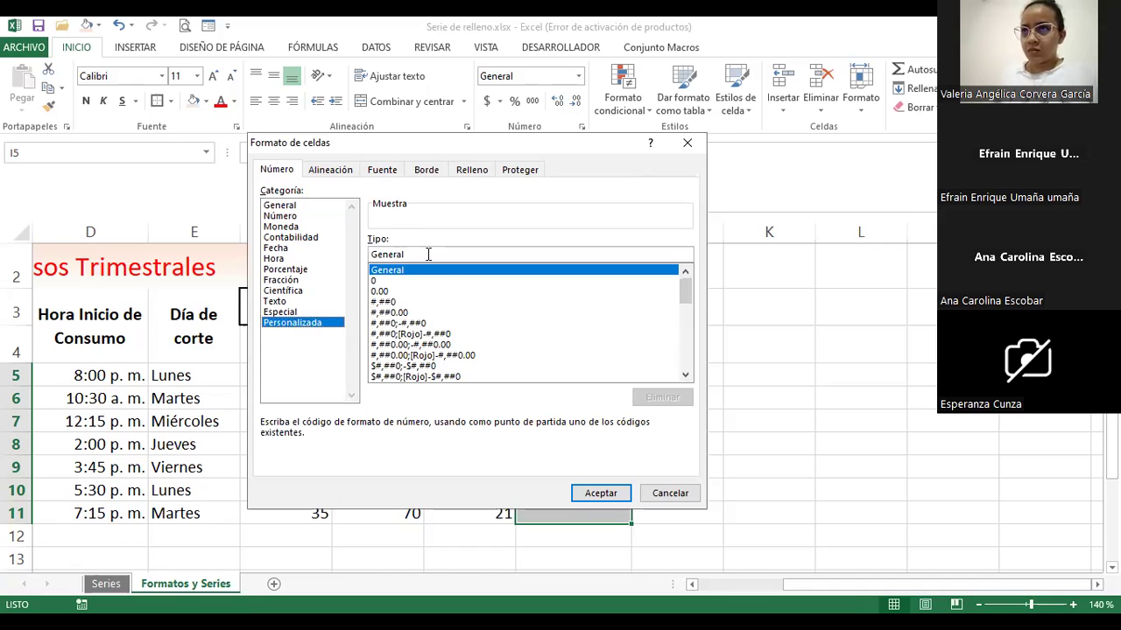
{"action": "key", "text": "BackSpace"}
{"action": "key", "text": "BackSpace"}
{"action": "key", "text": "BackSpace"}
{"action": "key", "text": "BackSpace"}
{"action": "type", "text": "\"Imp"}
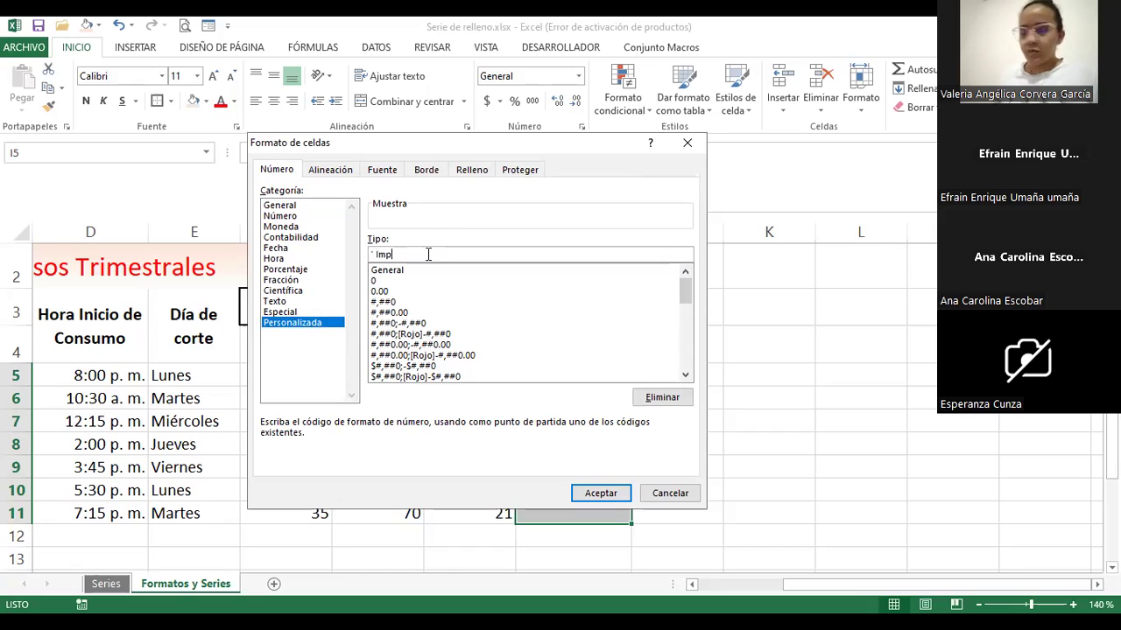
{"action": "type", "text": "ulsos"}
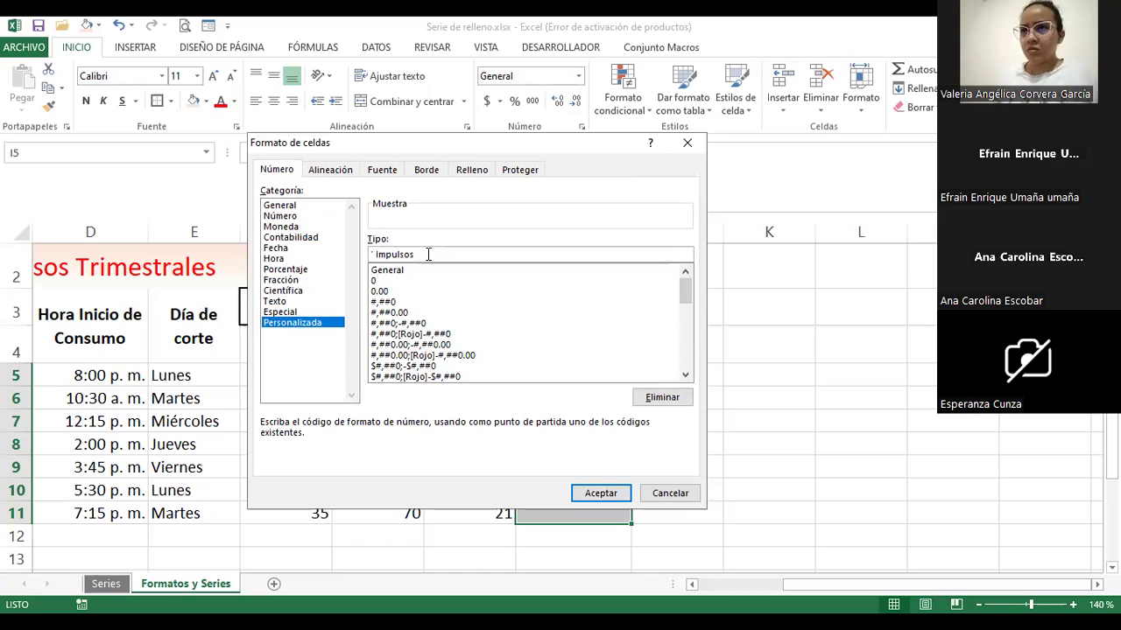
{"action": "left_click", "coordinate": [374, 255]}
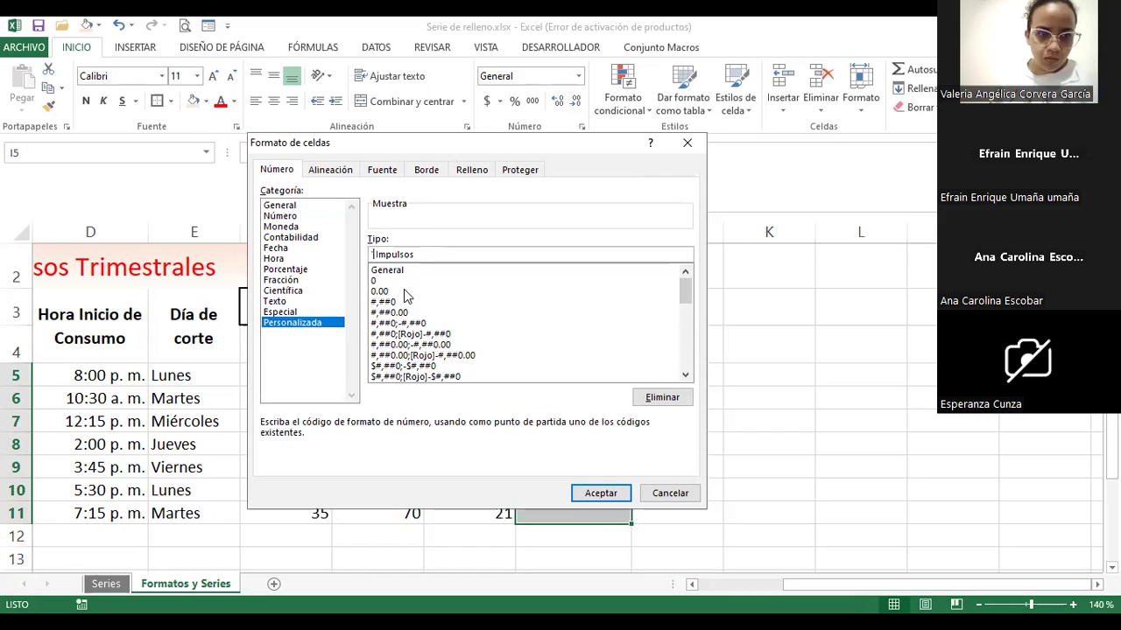
{"action": "type", "text": "#"}
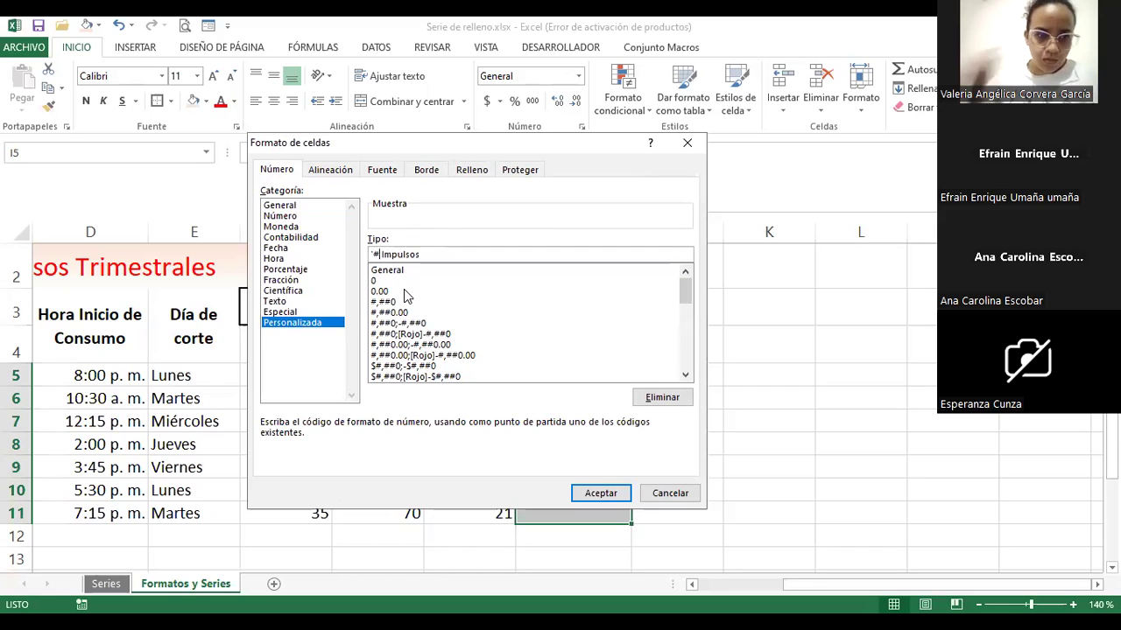
{"action": "left_click", "coordinate": [599, 494]}
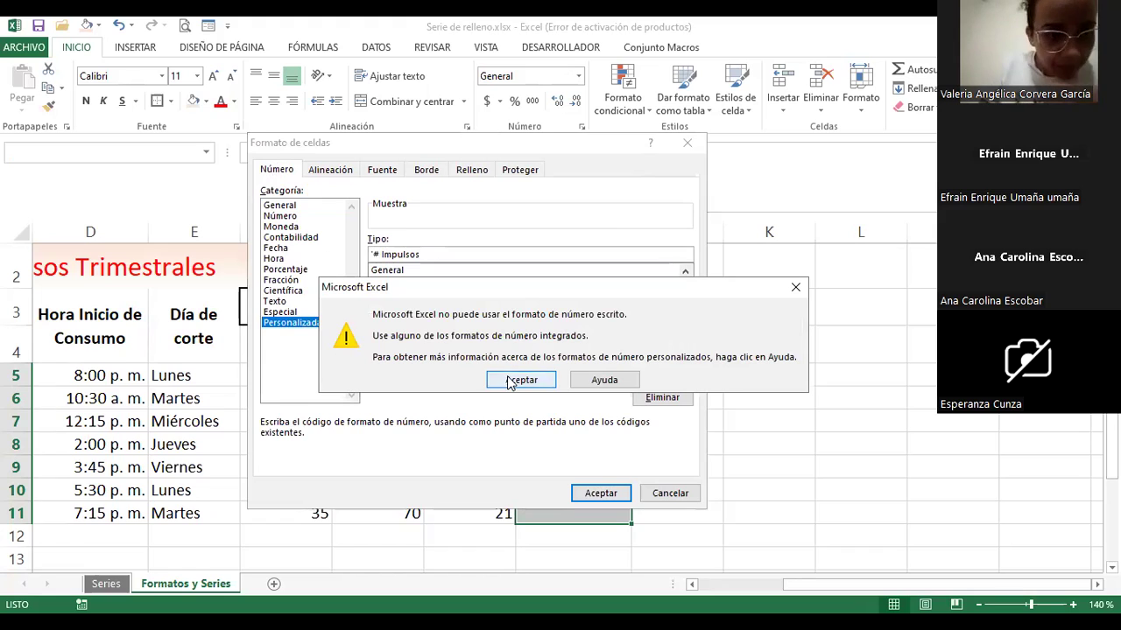
- After the invalid-format warning, remove the # and apply the Impulsos custom format
{"action": "left_click", "coordinate": [519, 380]}
{"action": "left_click", "coordinate": [380, 254]}
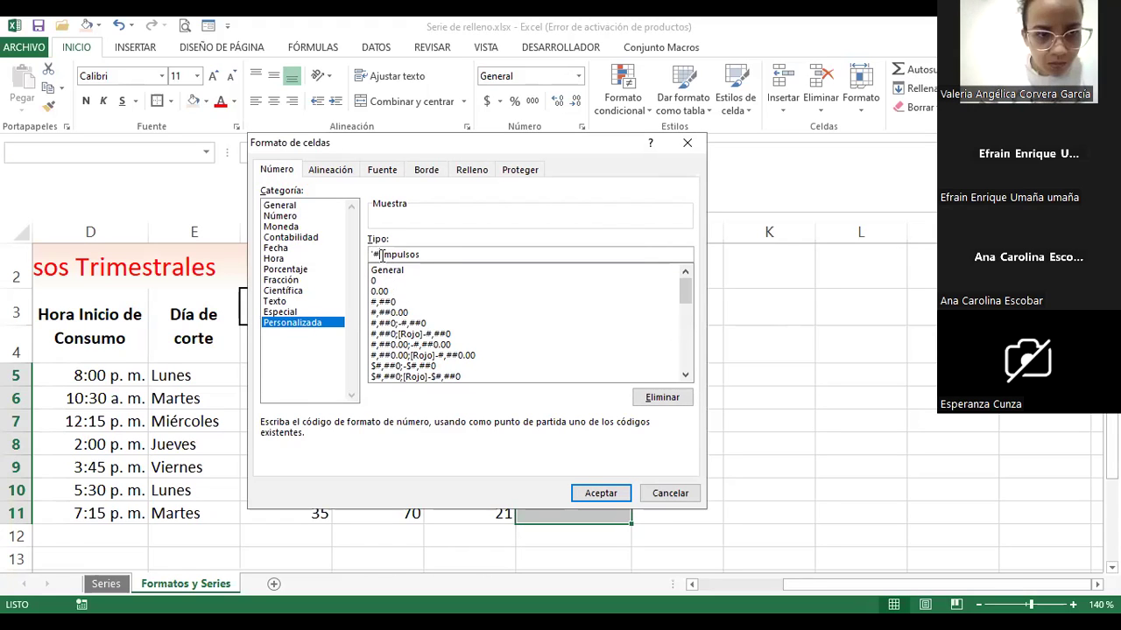
{"action": "key", "text": "BackSpace"}
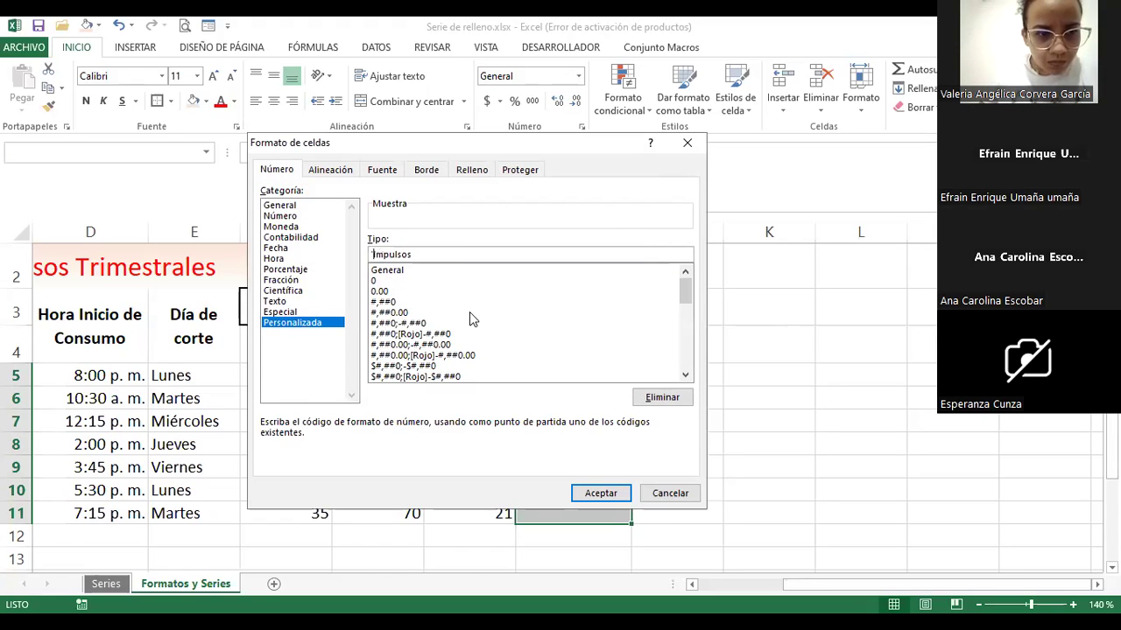
{"action": "left_click", "coordinate": [613, 495]}
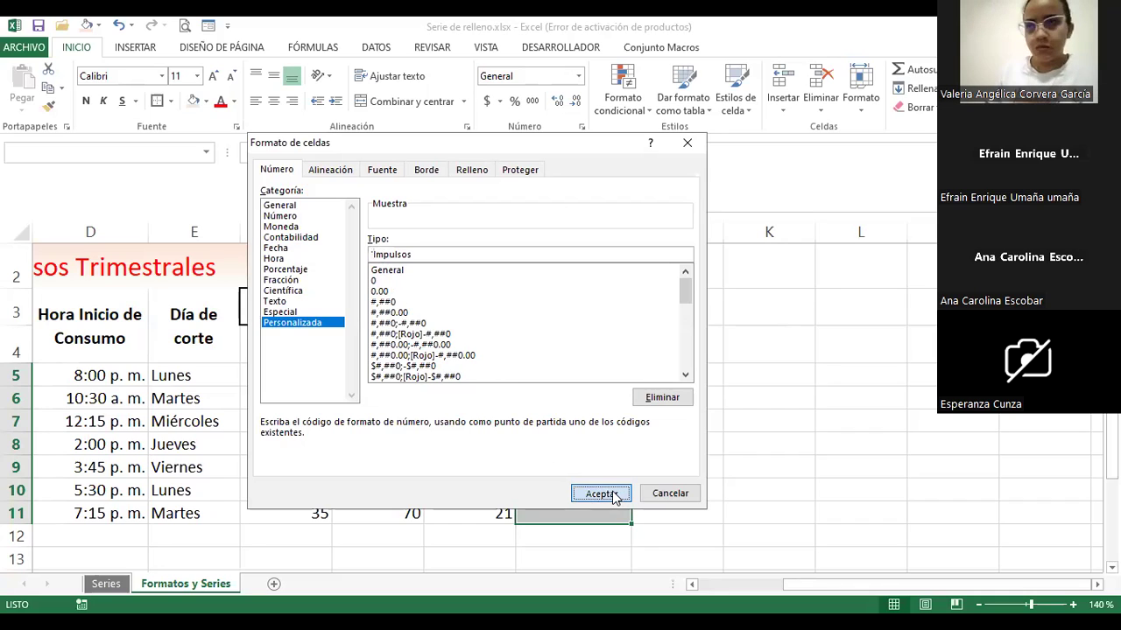
{"action": "left_click", "coordinate": [558, 377]}
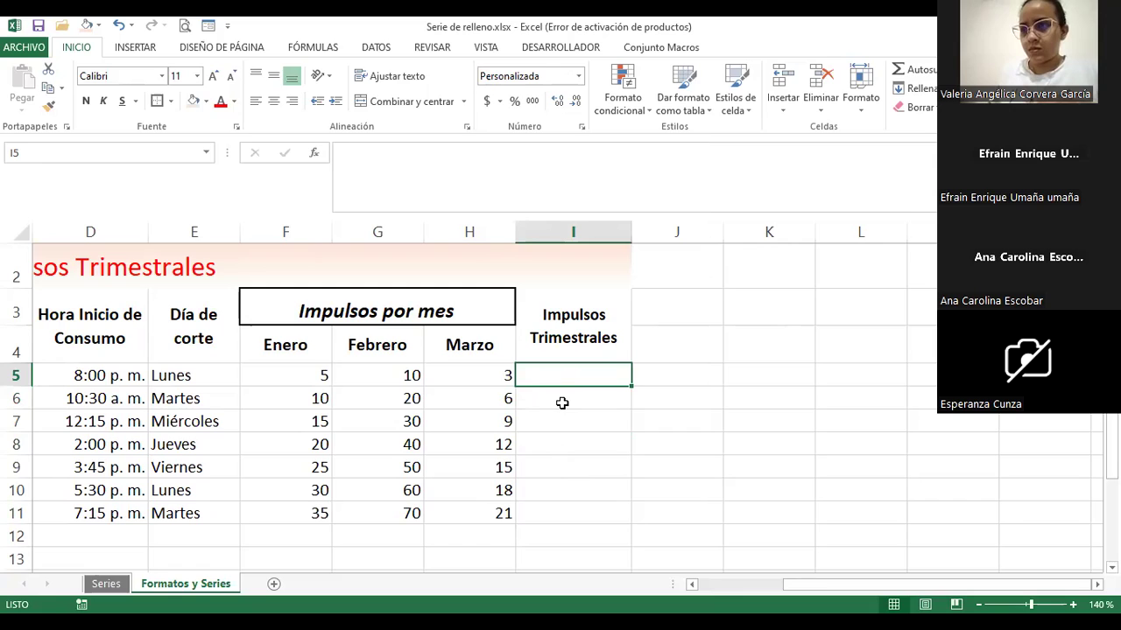
- Enter =SUMA(F5:H5) in I5, widen column I, and select the totals I5:I11
{"action": "type", "text": "=s"}
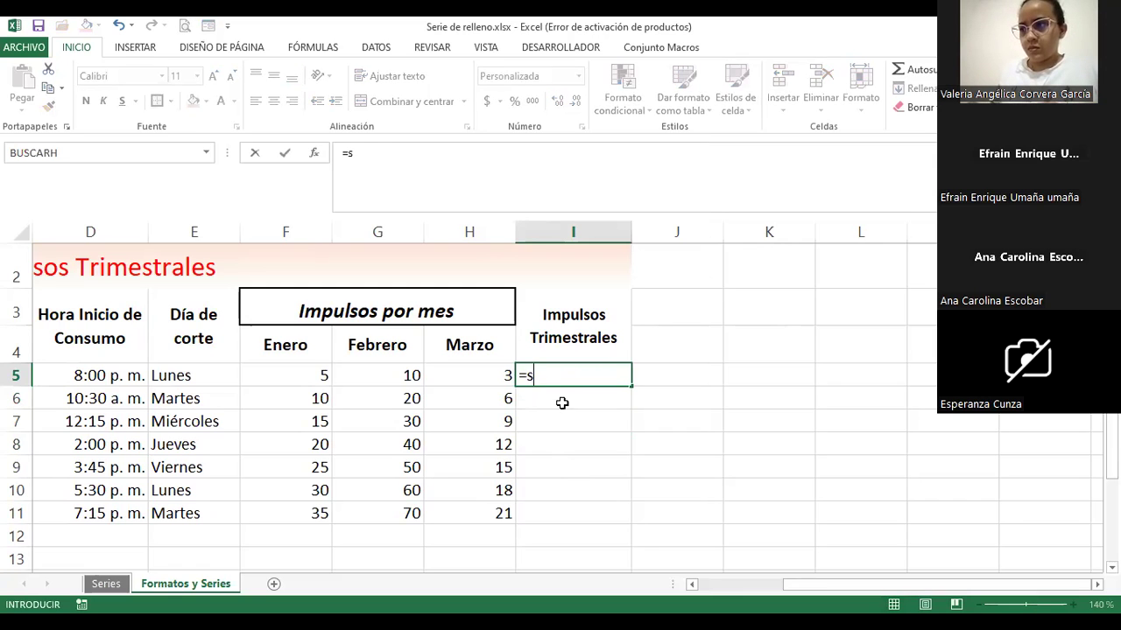
{"action": "type", "text": "uma("}
{"action": "left_click_drag", "start_coordinate": [315, 375], "coordinate": [436, 374]}
{"action": "key", "text": "Return"}
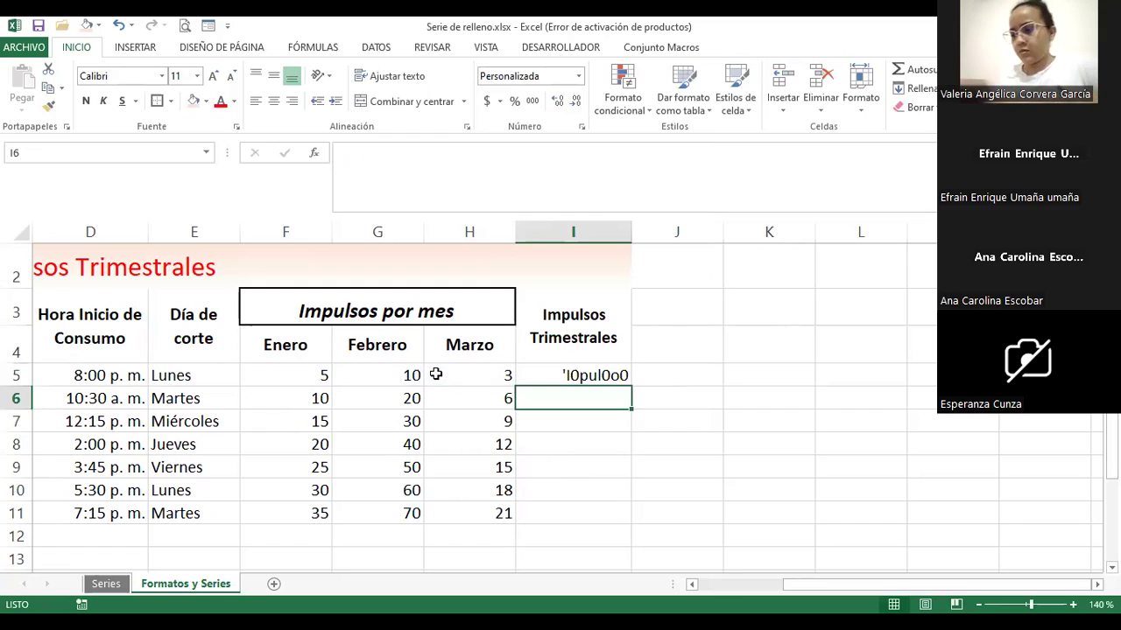
{"action": "left_click_drag", "start_coordinate": [631, 238], "coordinate": [672, 242]}
{"action": "left_click", "coordinate": [595, 374]}
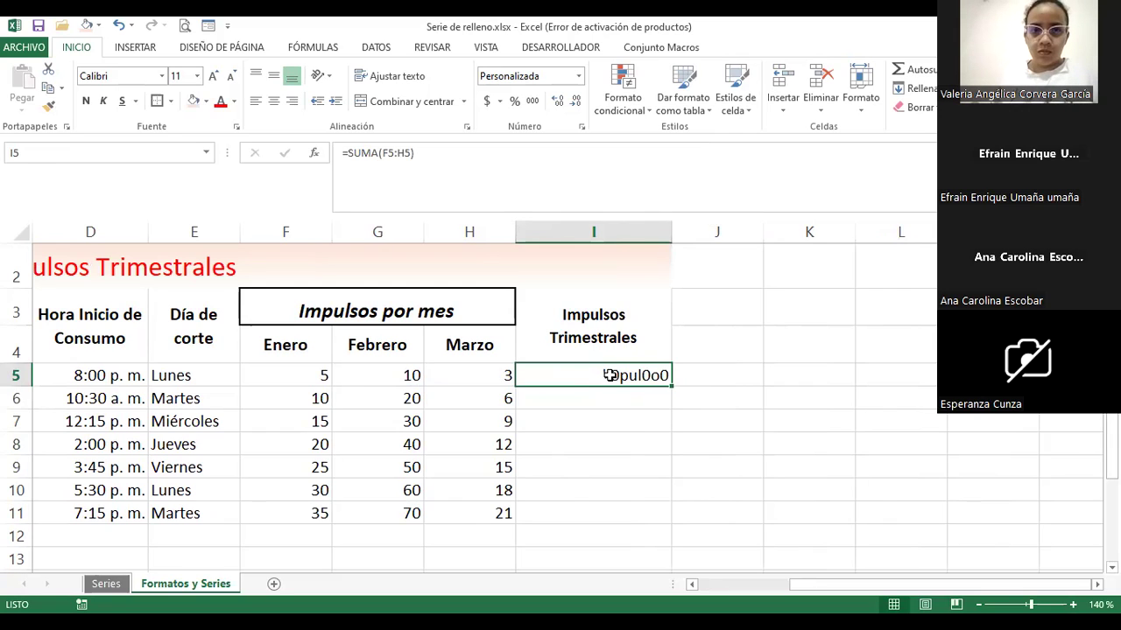
{"action": "left_click_drag", "start_coordinate": [611, 374], "coordinate": [611, 515]}
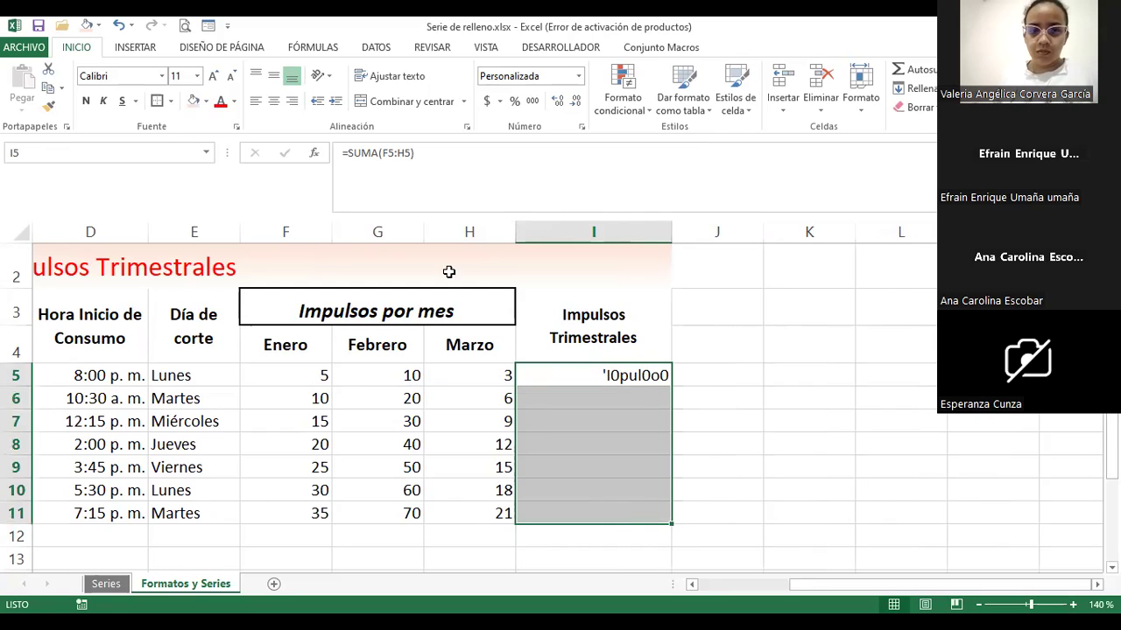
{"action": "left_click", "coordinate": [467, 130]}
- Insert # before Impulsos in the custom code and try applying it, which Excel rejects
{"action": "left_click", "coordinate": [278, 170]}
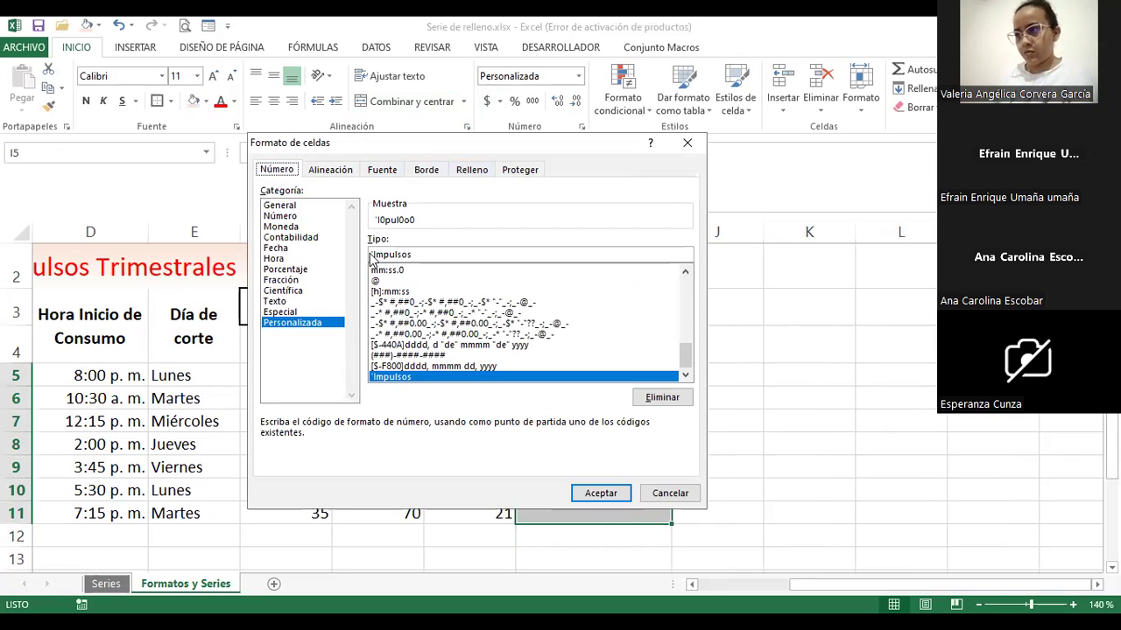
{"action": "left_click", "coordinate": [372, 254]}
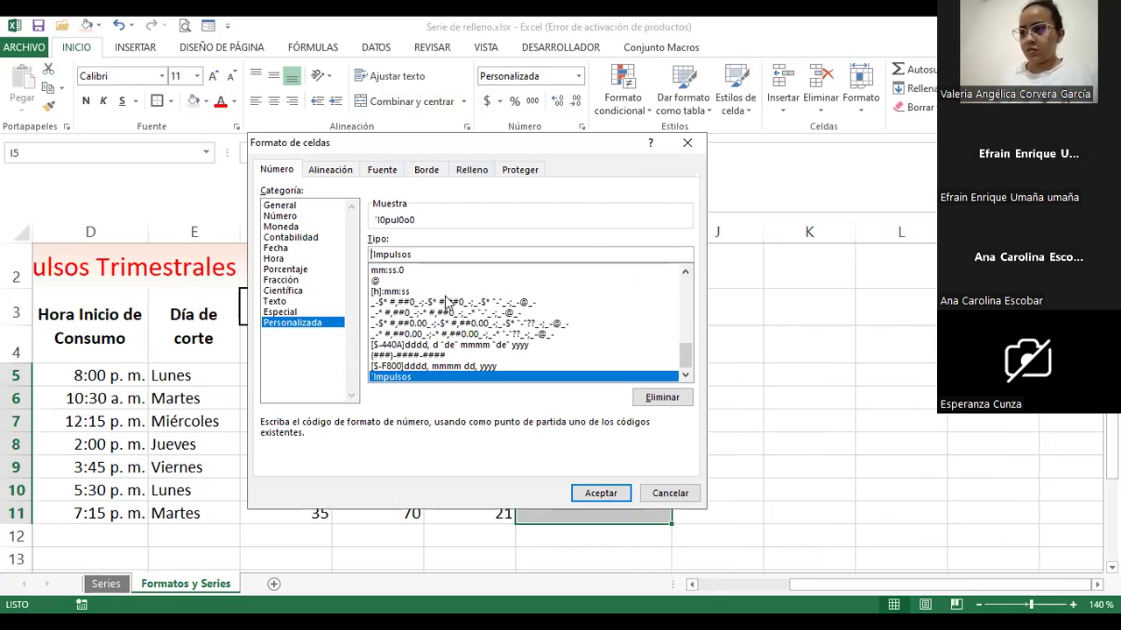
{"action": "type", "text": "#"}
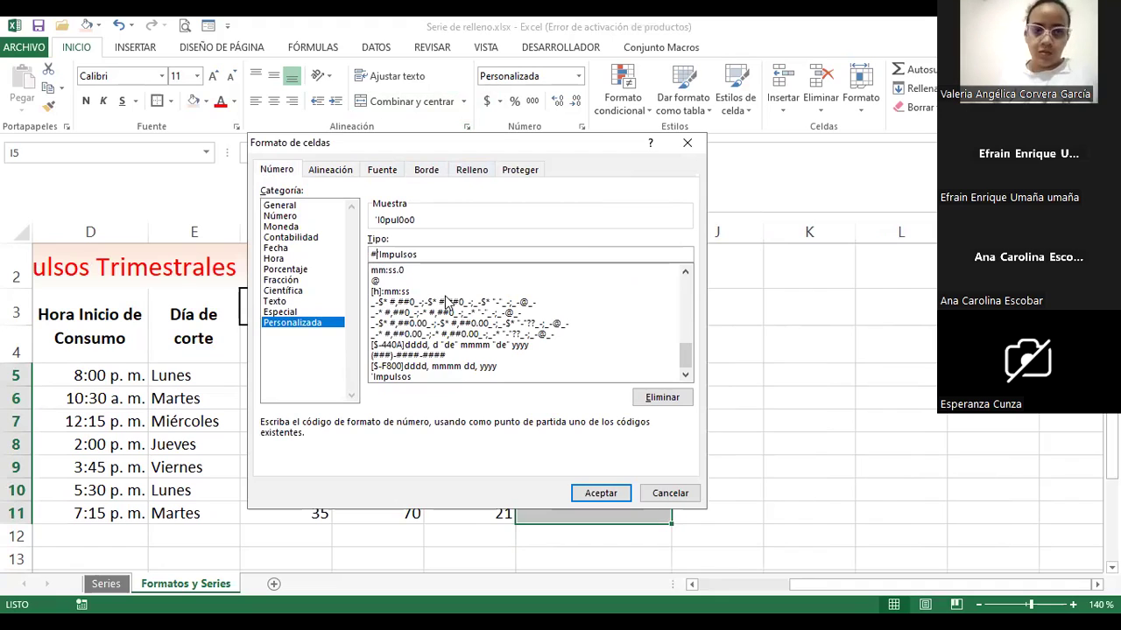
{"action": "left_click", "coordinate": [601, 493]}
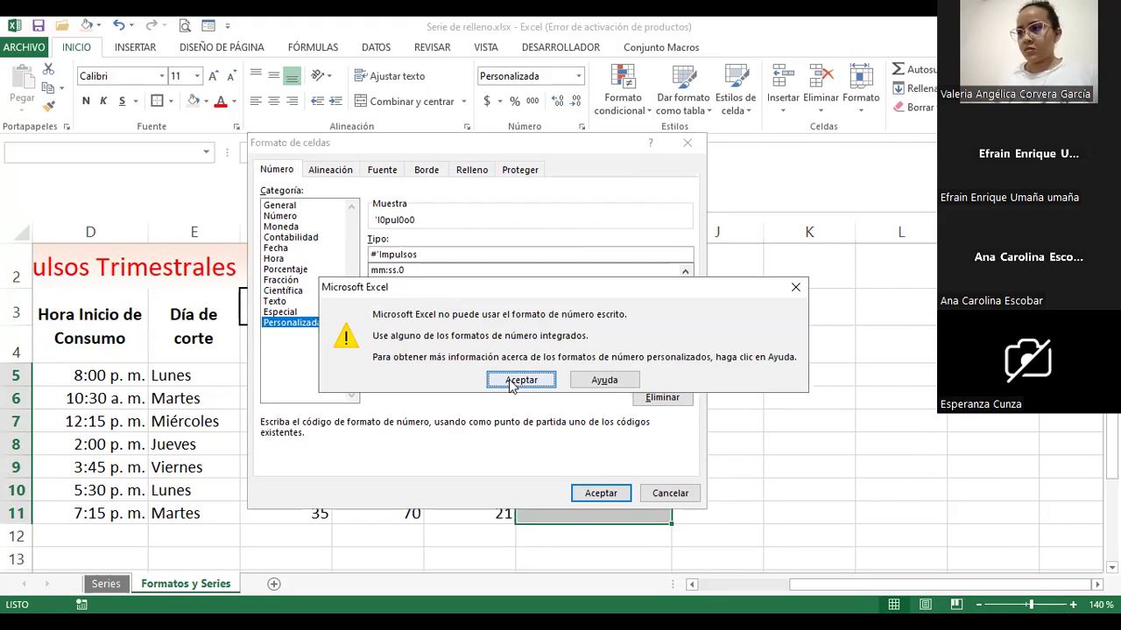
{"action": "key", "text": "Return"}
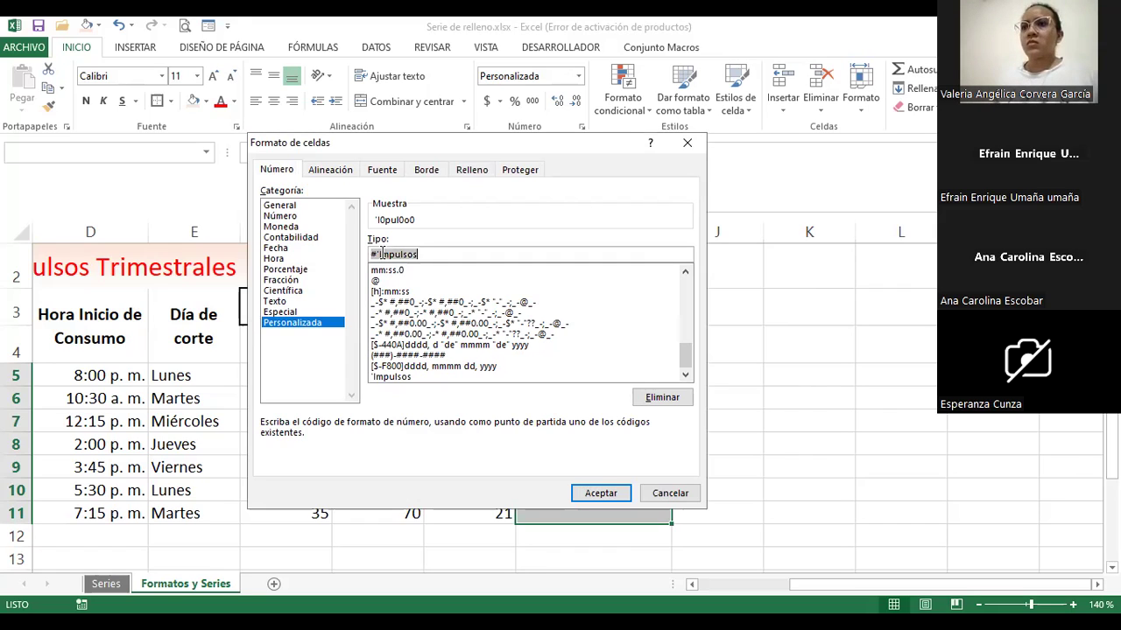
{"action": "left_click", "coordinate": [378, 254]}
{"action": "type", "text": "\""}
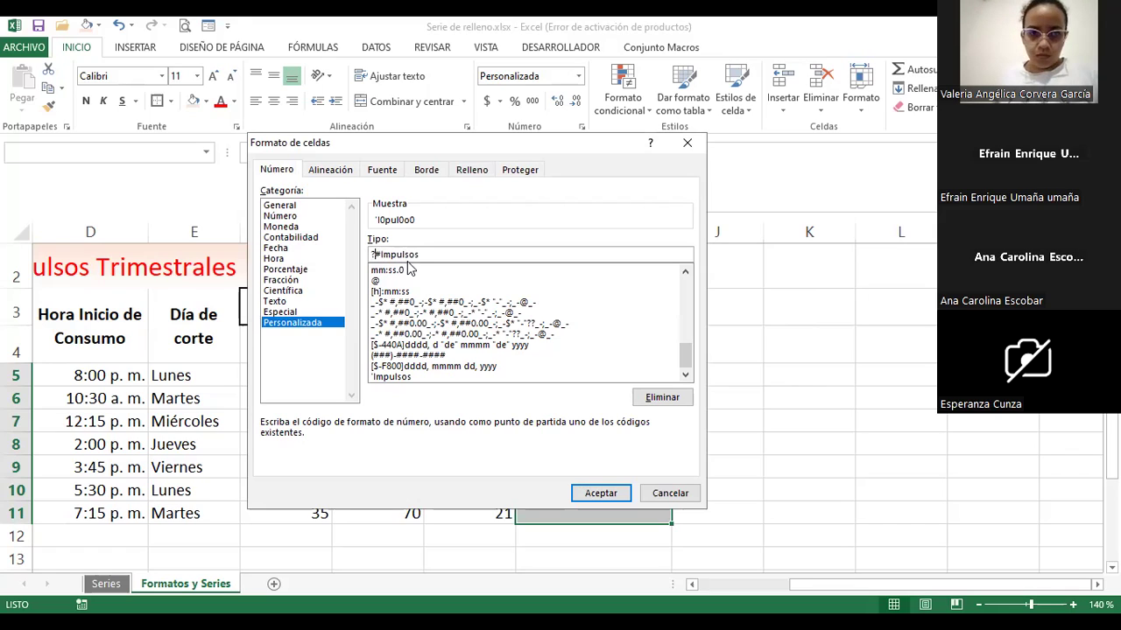
{"action": "key", "text": "Return"}
{"action": "key", "text": "Return"}
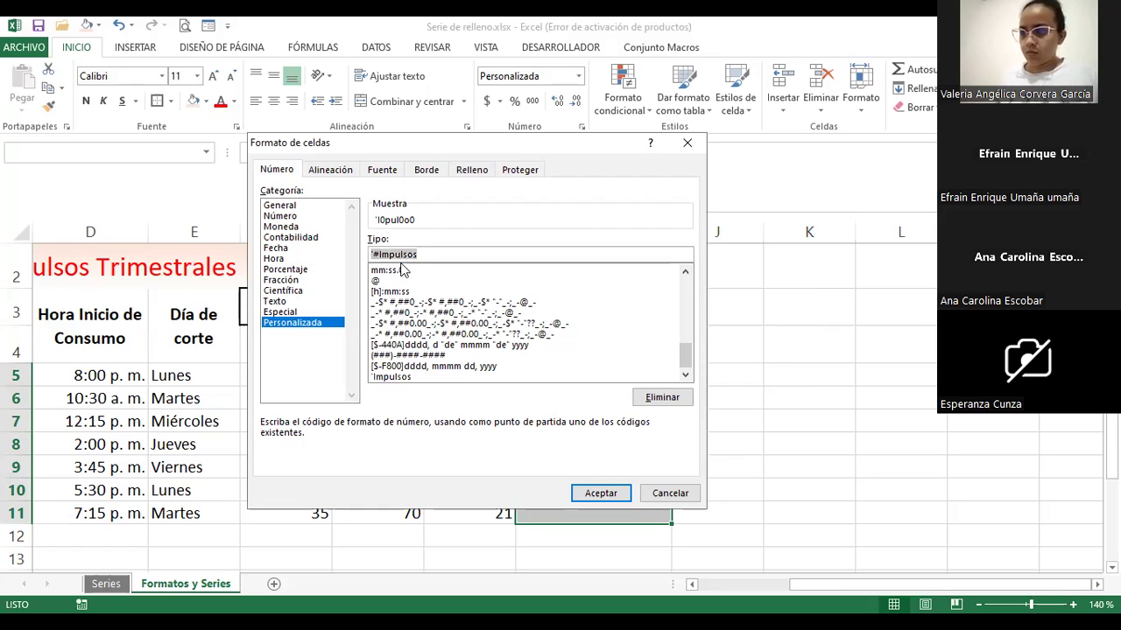
- Replace the # with an apostrophe, retry, dismiss the invalid-format warning, and discard the code
{"action": "left_click", "coordinate": [381, 255]}
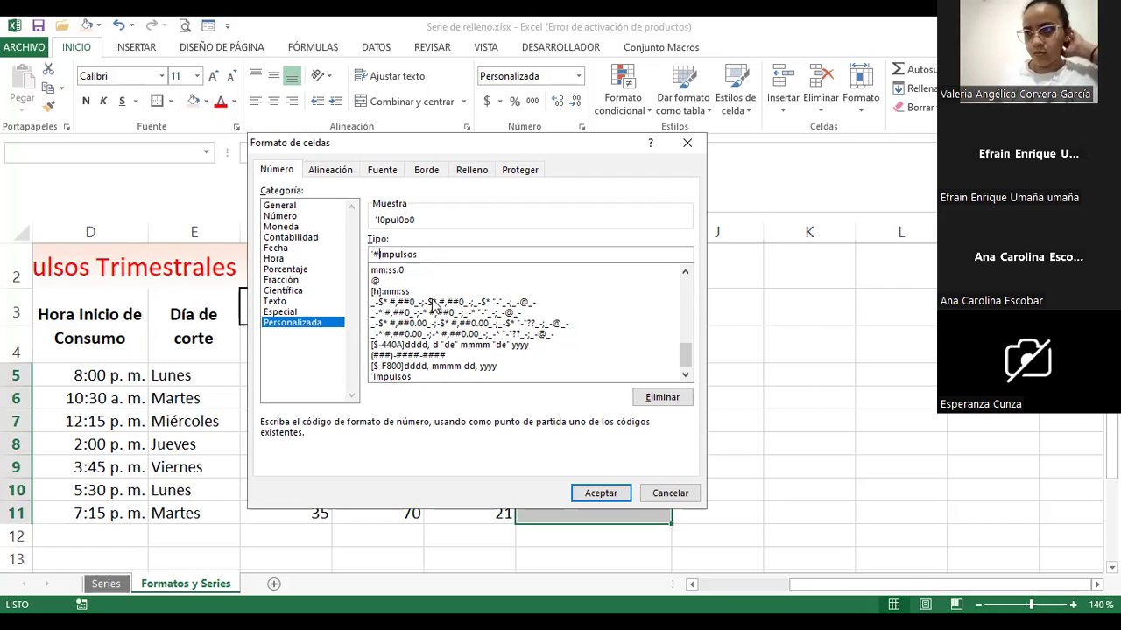
{"action": "key", "text": "BackSpace"}
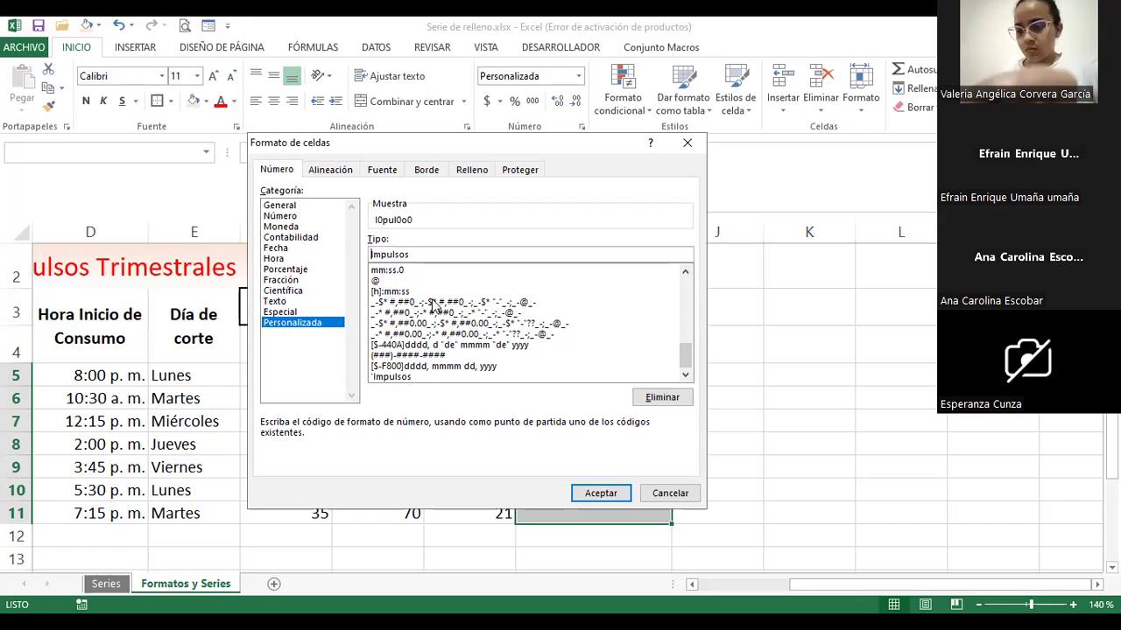
{"action": "type", "text": "'?"}
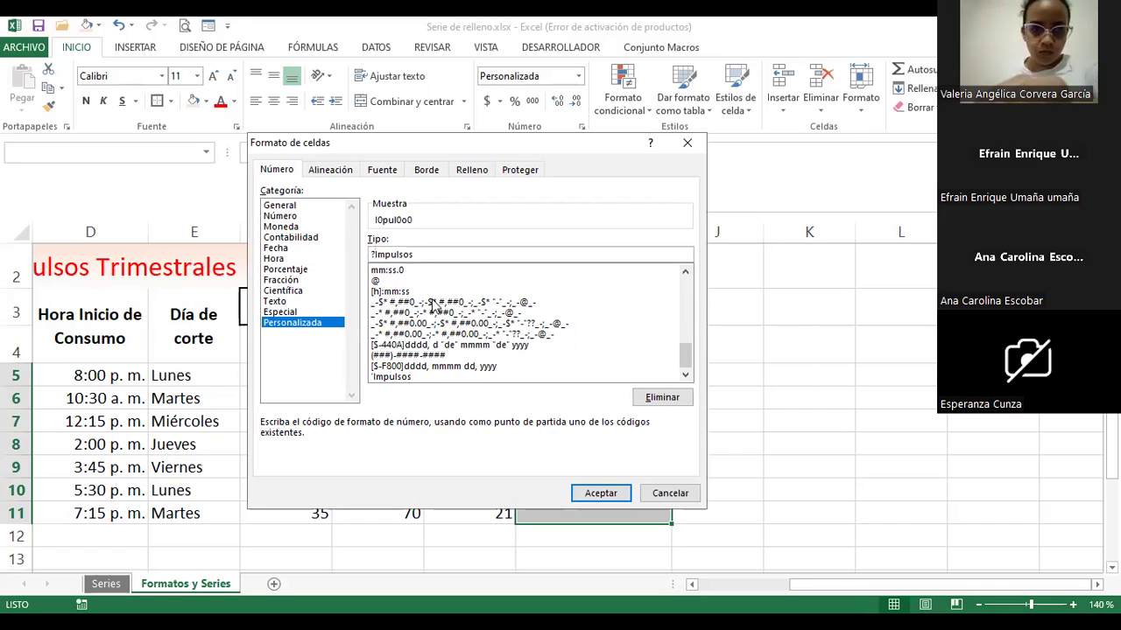
{"action": "key", "text": "BackSpace"}
{"action": "type", "text": "' #"}
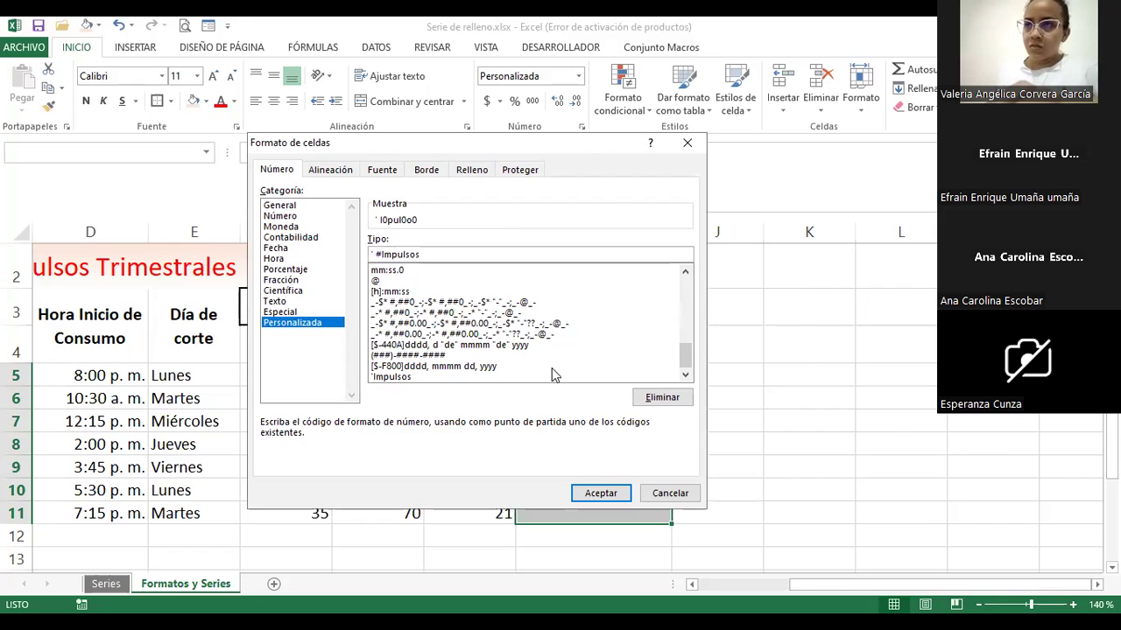
{"action": "left_click", "coordinate": [602, 494]}
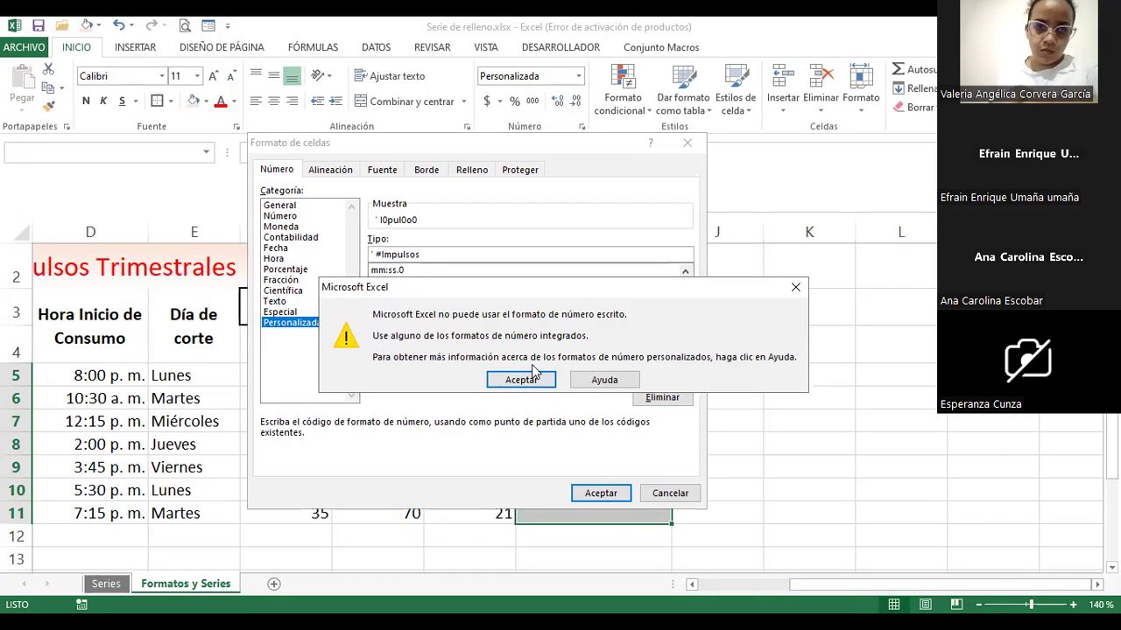
{"action": "left_click", "coordinate": [526, 380]}
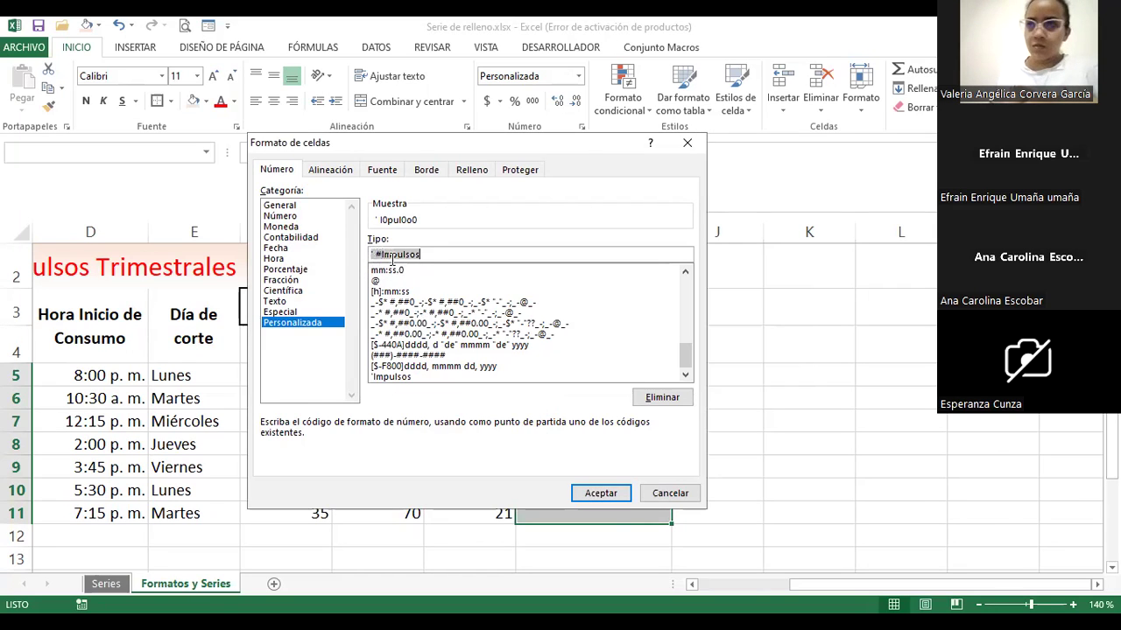
{"action": "left_click", "coordinate": [667, 493]}
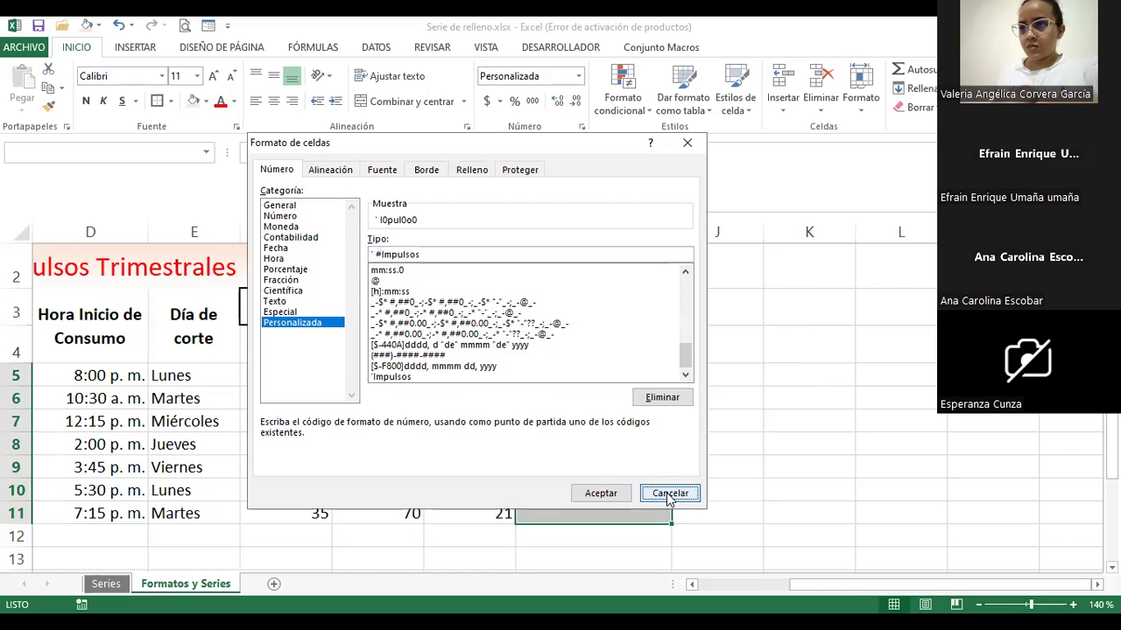
- Close the format dialog and select the totals I5:I10
{"action": "left_click", "coordinate": [670, 493]}
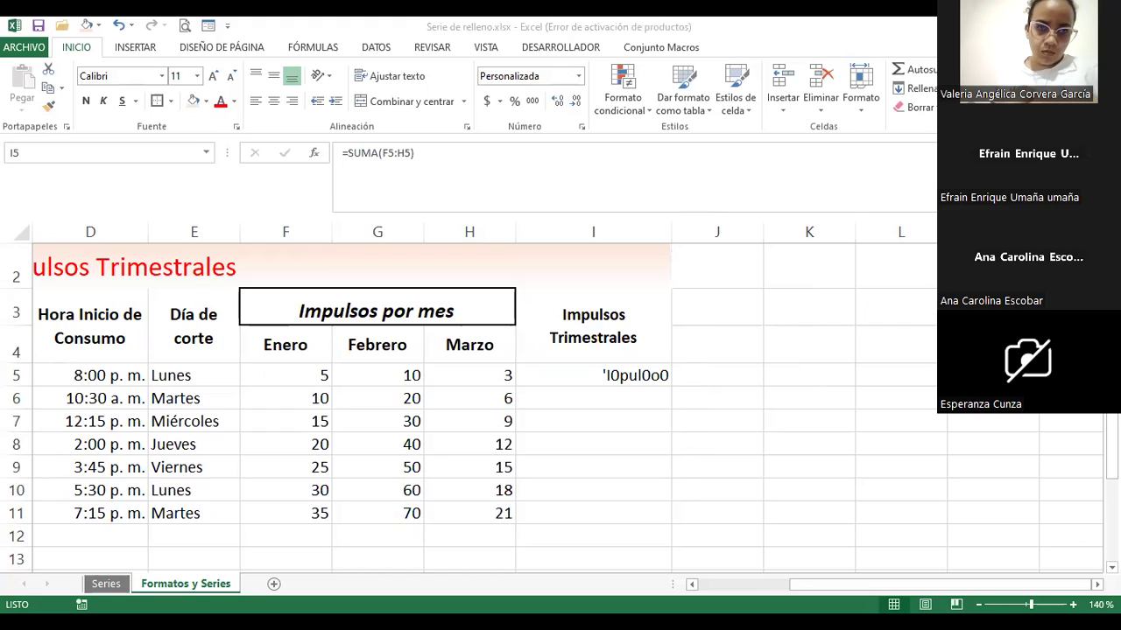
{"action": "left_click", "coordinate": [423, 165]}
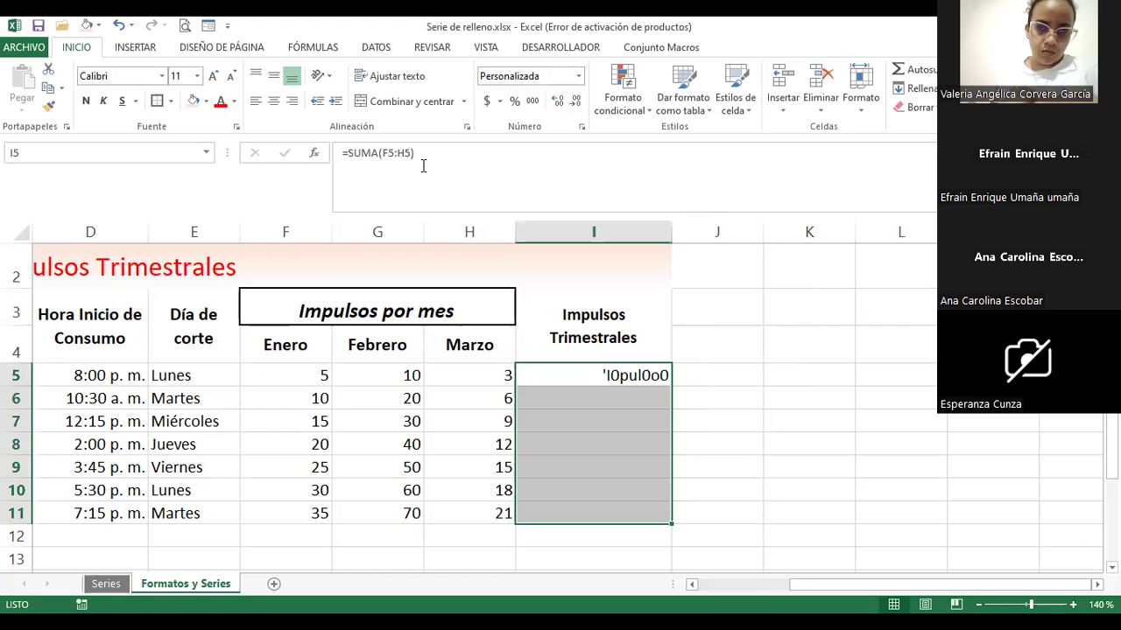
{"action": "left_click", "coordinate": [597, 415]}
{"action": "left_click_drag", "start_coordinate": [592, 375], "coordinate": [603, 514]}
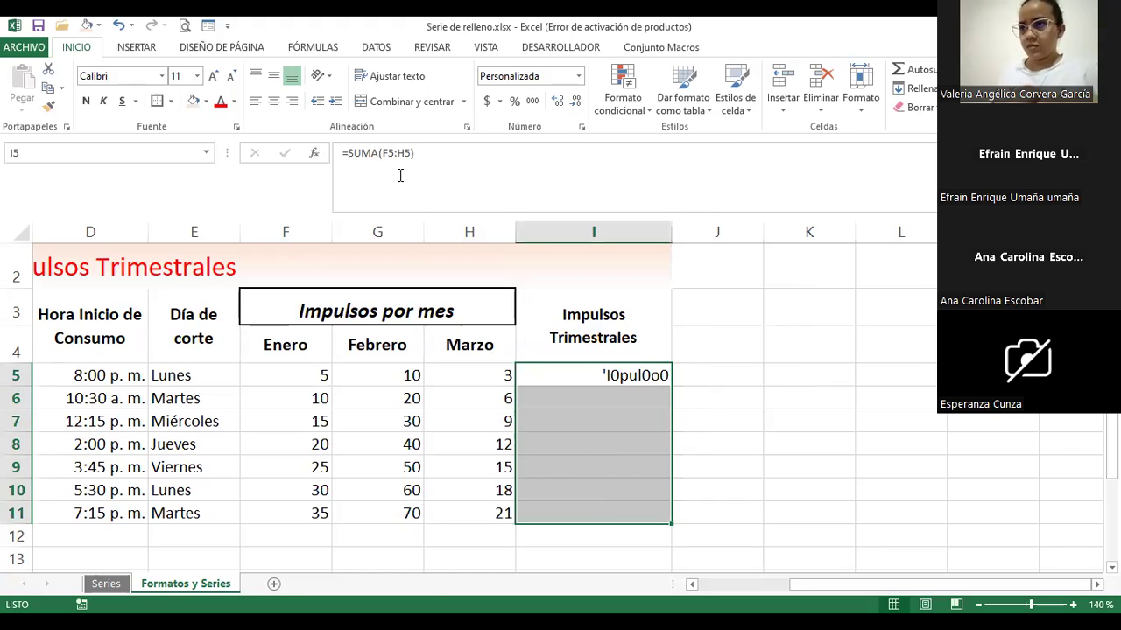
- Edit the Personalizada code to "# Impulsos" wrapped in quotes
{"action": "left_click", "coordinate": [467, 127]}
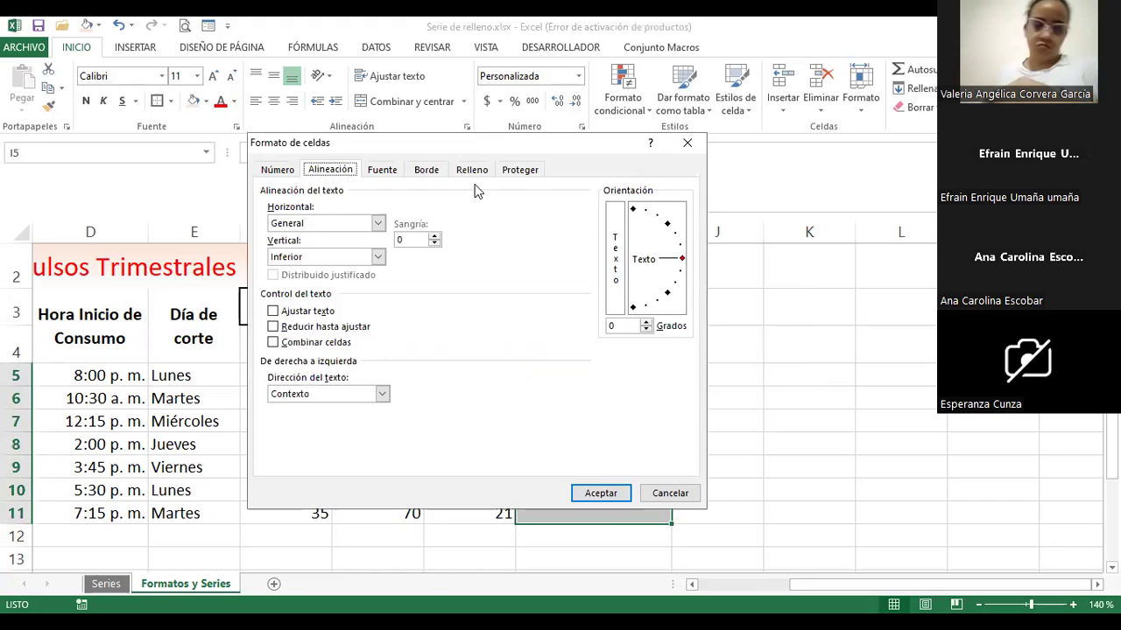
{"action": "left_click", "coordinate": [289, 171]}
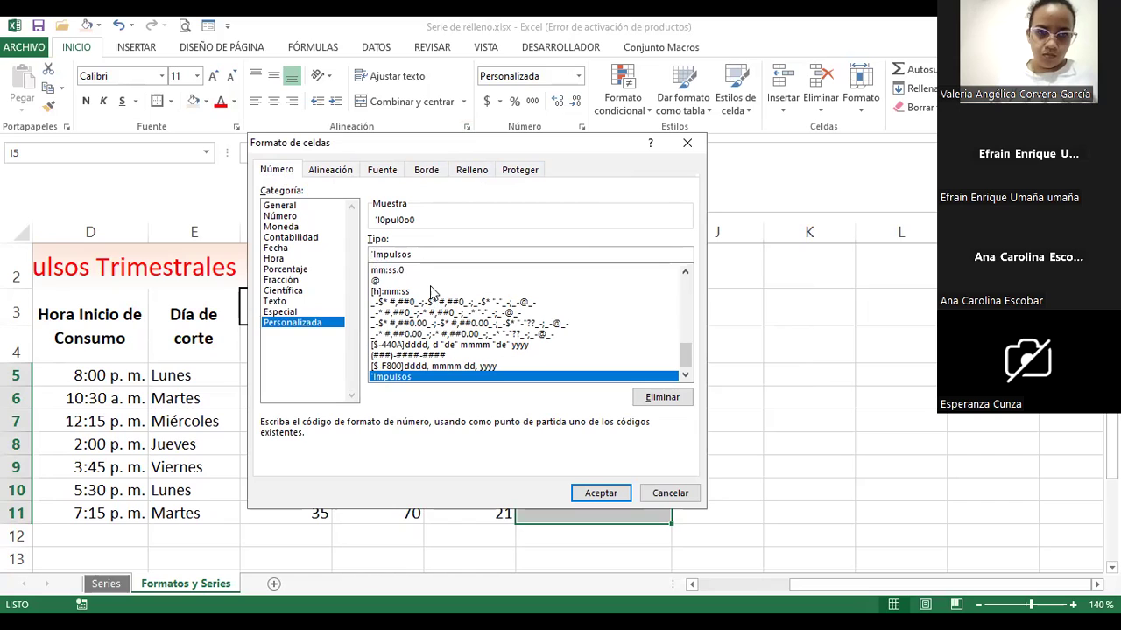
{"action": "type", "text": "#"}
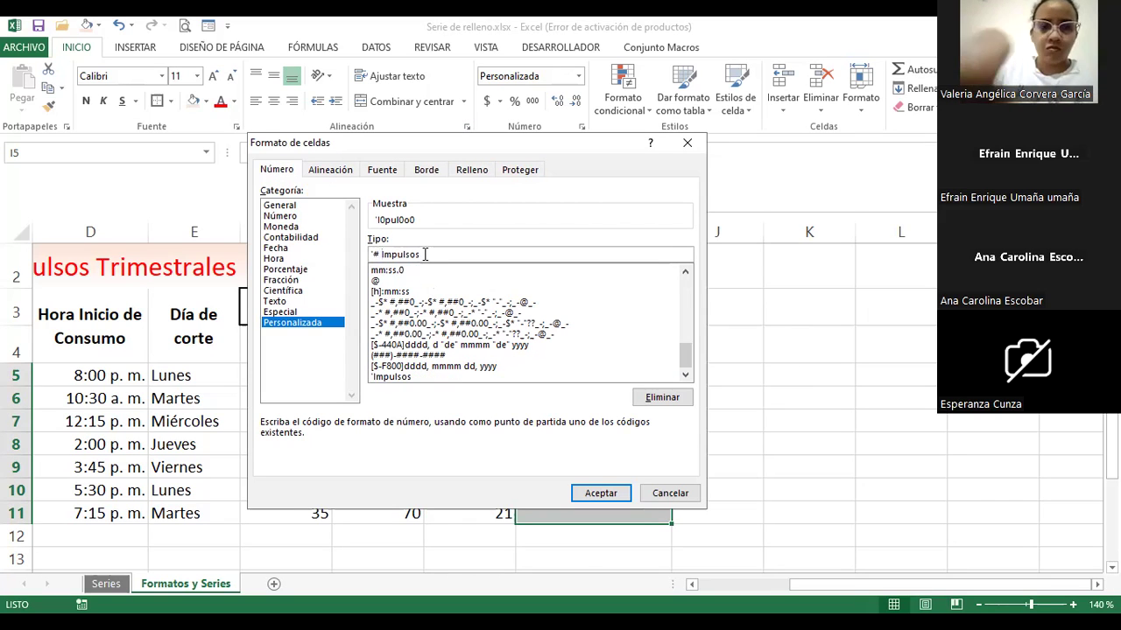
{"action": "double_click", "coordinate": [426, 254]}
{"action": "left_click", "coordinate": [431, 253]}
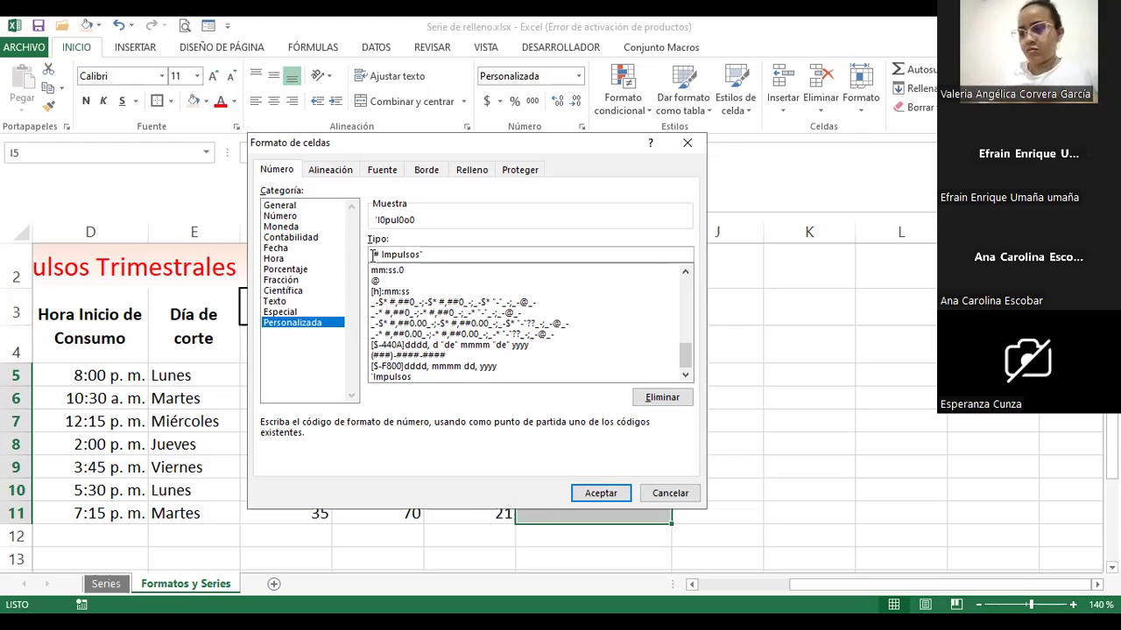
{"action": "type", "text": "\""}
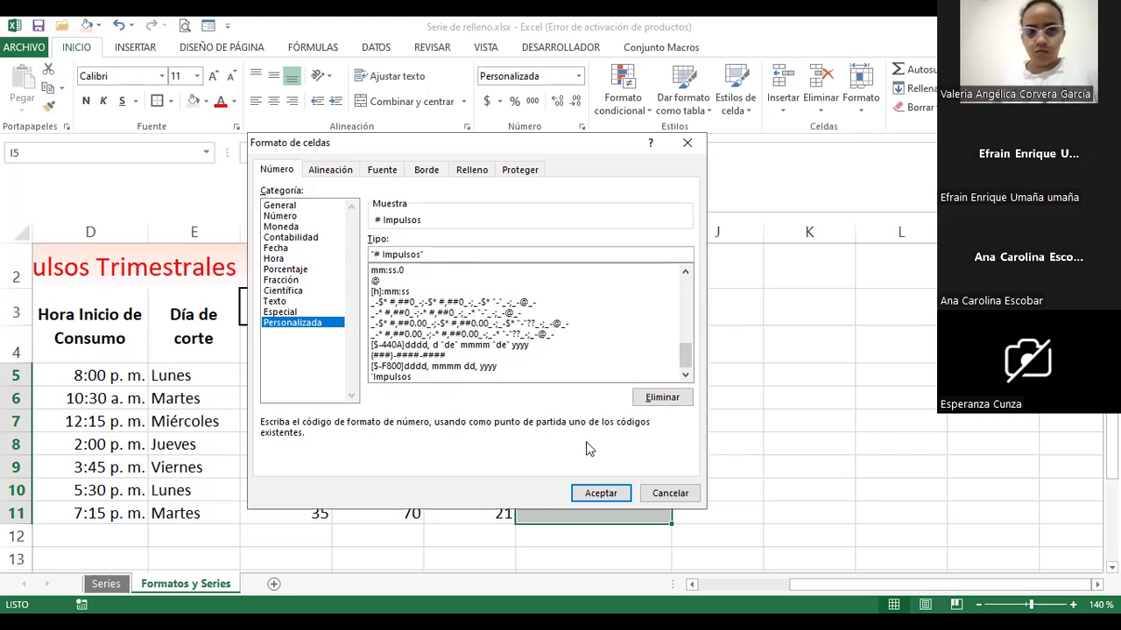
{"action": "left_click", "coordinate": [604, 494]}
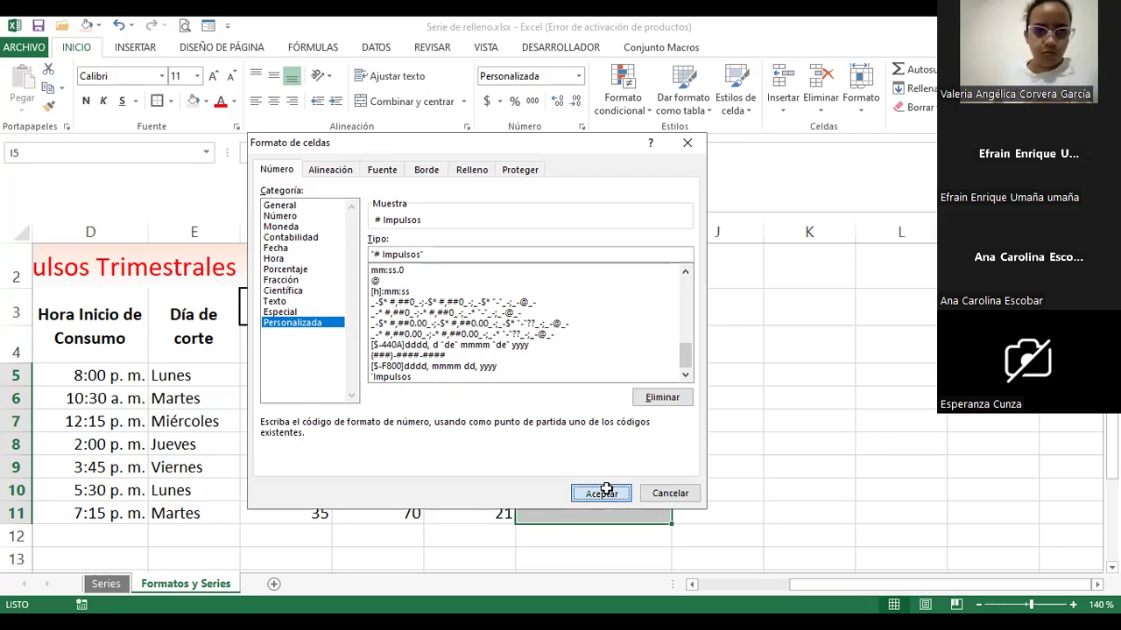
- Strip the # and leading space from I5's custom code, leaving only the Impulsos text
{"action": "left_click", "coordinate": [594, 378]}
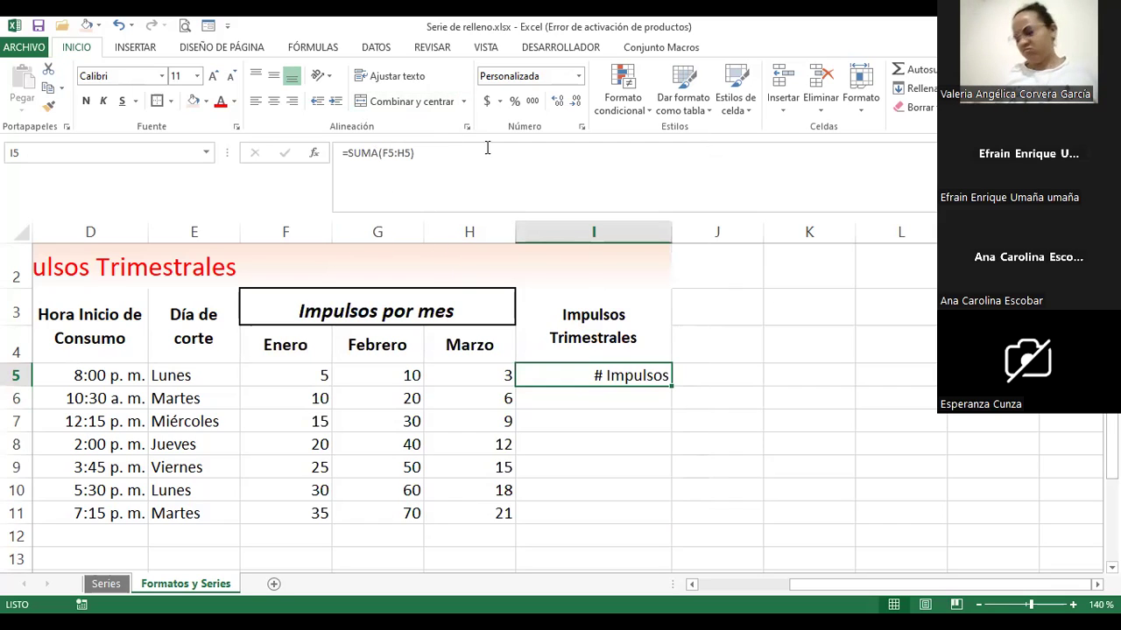
{"action": "left_click", "coordinate": [466, 127]}
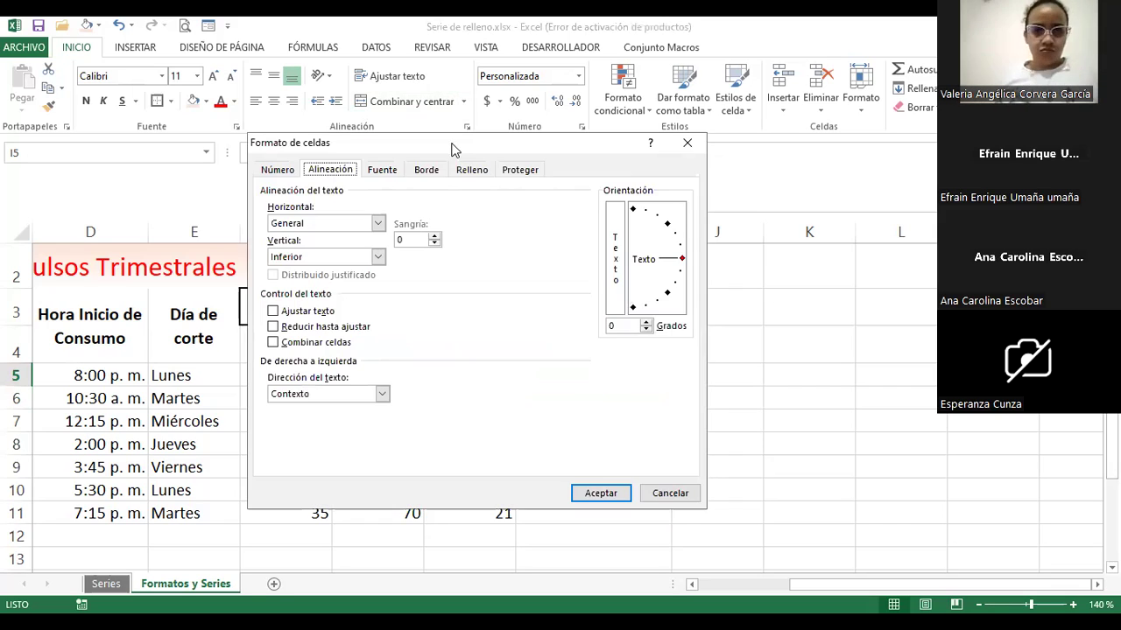
{"action": "left_click", "coordinate": [292, 172]}
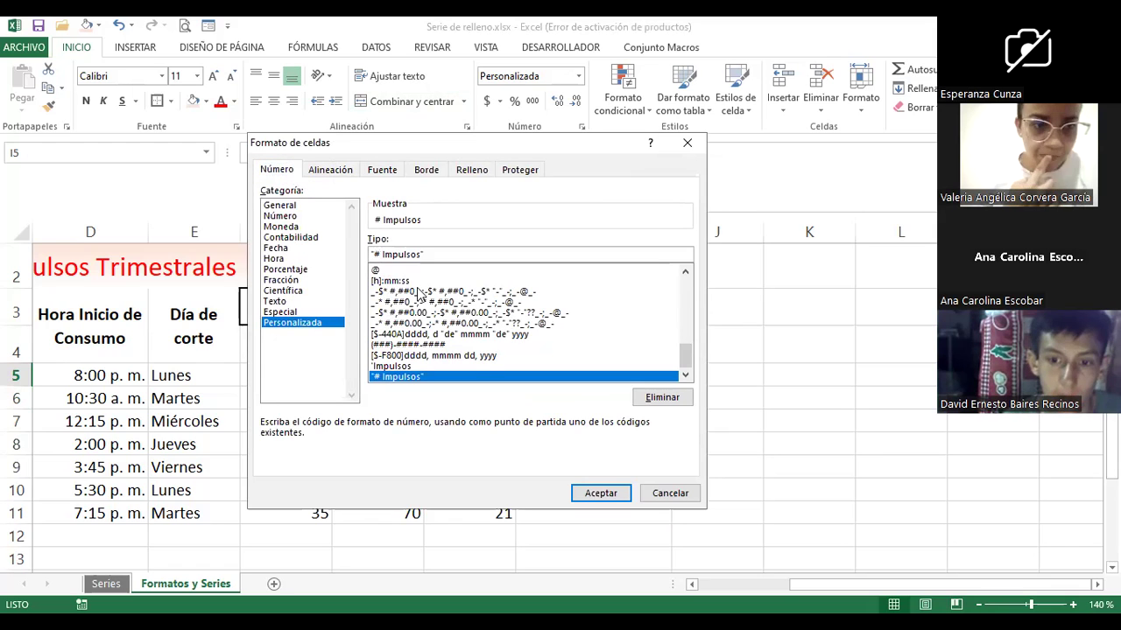
{"action": "left_click", "coordinate": [383, 255]}
{"action": "key", "text": "BackSpace"}
{"action": "key", "text": "BackSpace"}
{"action": "key", "text": "Delete"}
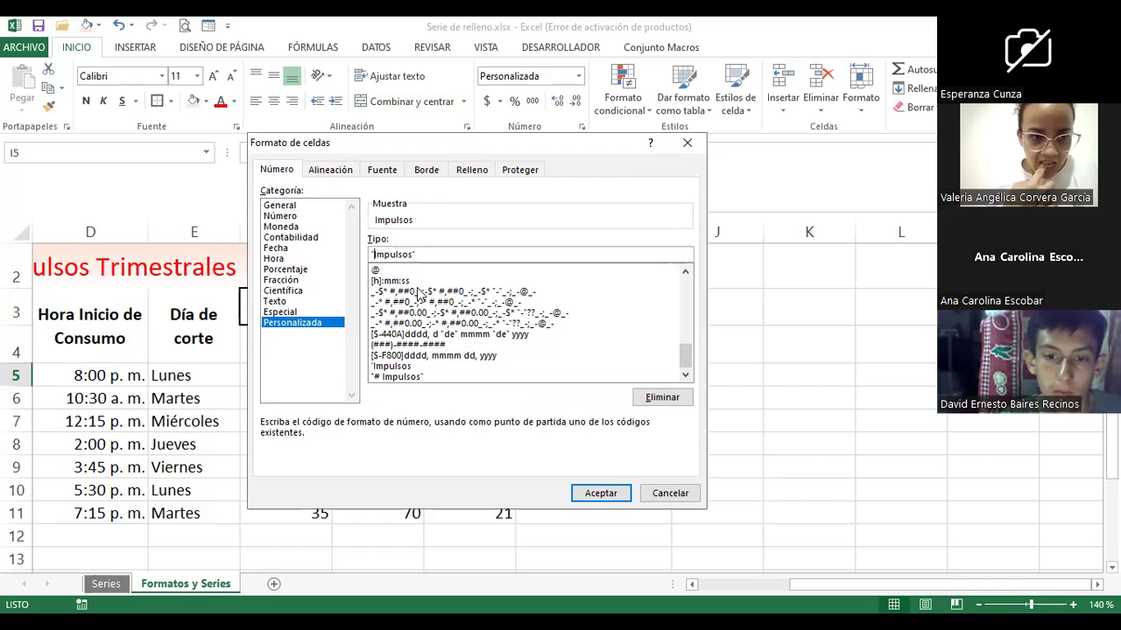
{"action": "left_click", "coordinate": [599, 494]}
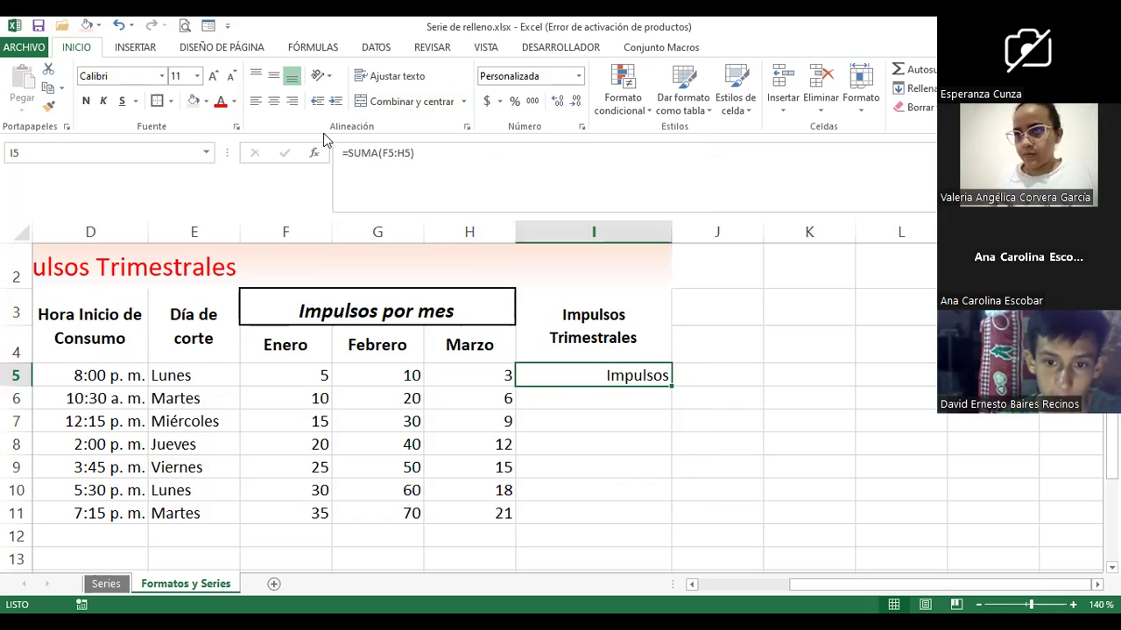
- Put # back at the start of the code so I5 shows 18 Impulsos
{"action": "left_click", "coordinate": [467, 128]}
{"action": "left_click", "coordinate": [276, 170]}
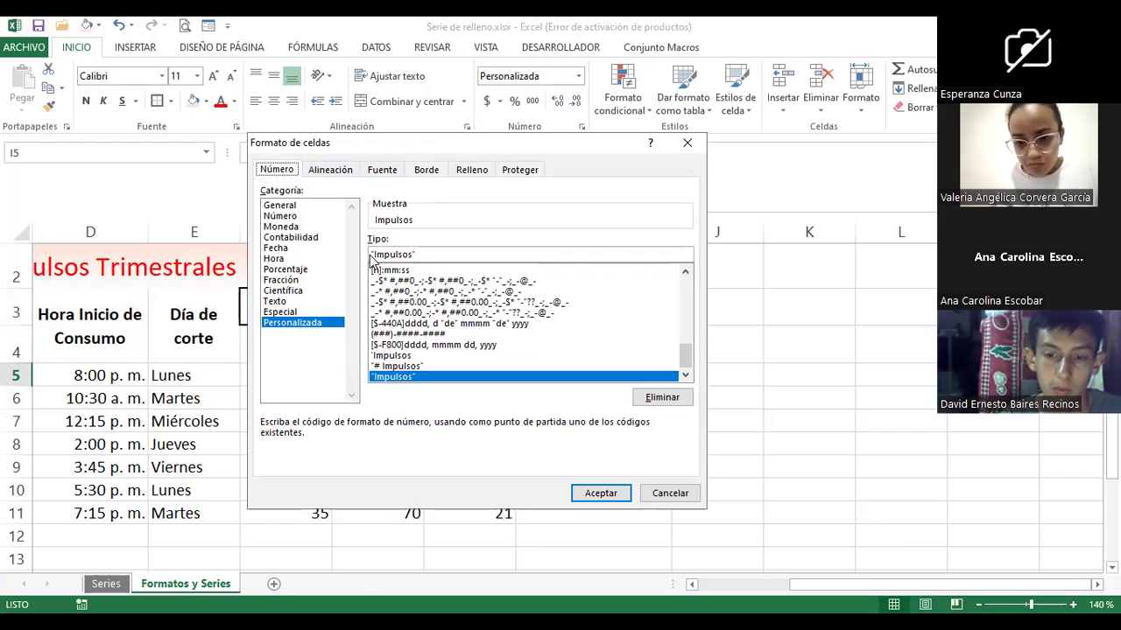
{"action": "left_click", "coordinate": [380, 255]}
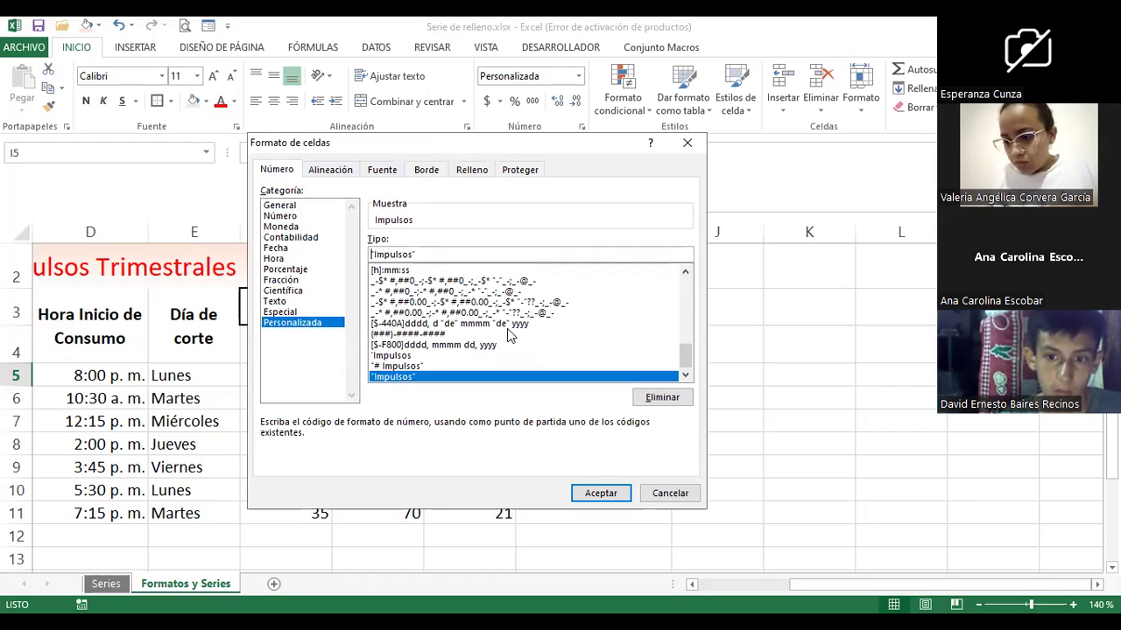
{"action": "type", "text": "#"}
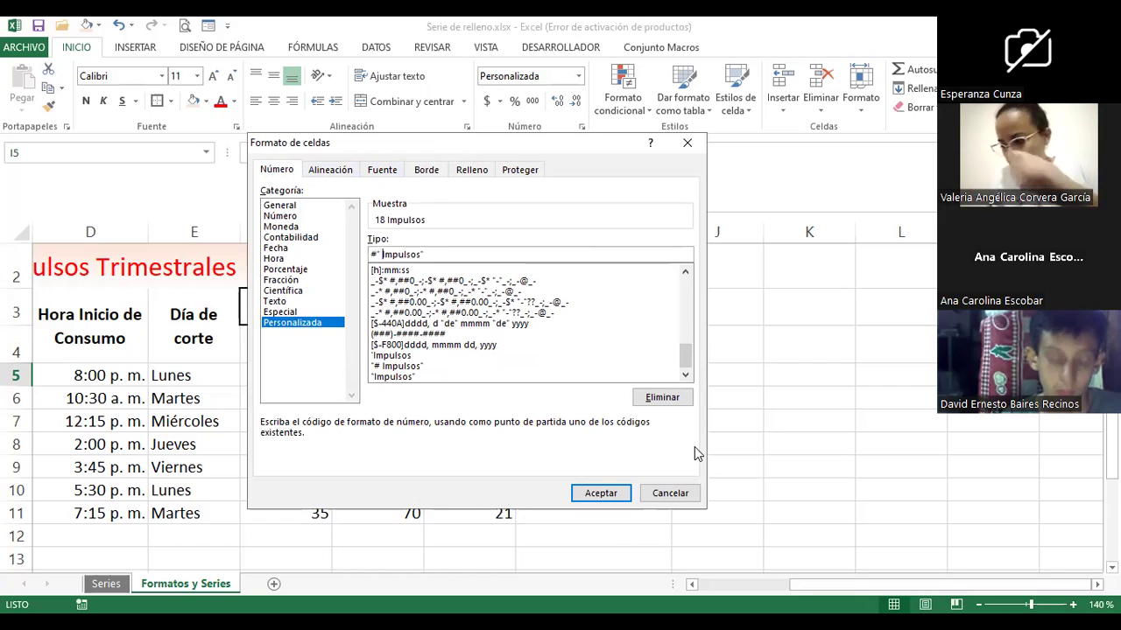
{"action": "left_click", "coordinate": [583, 496]}
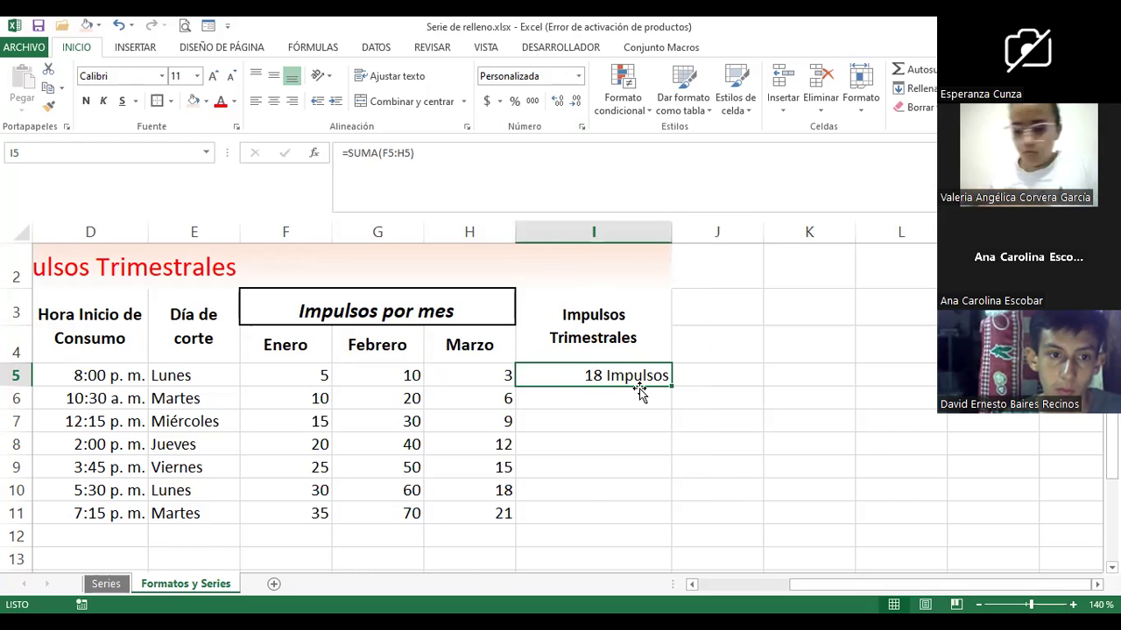
- Copy I5's sum and format down to I11, then check the #" Impulsos" custom code
{"action": "left_click_drag", "start_coordinate": [670, 389], "coordinate": [681, 525]}
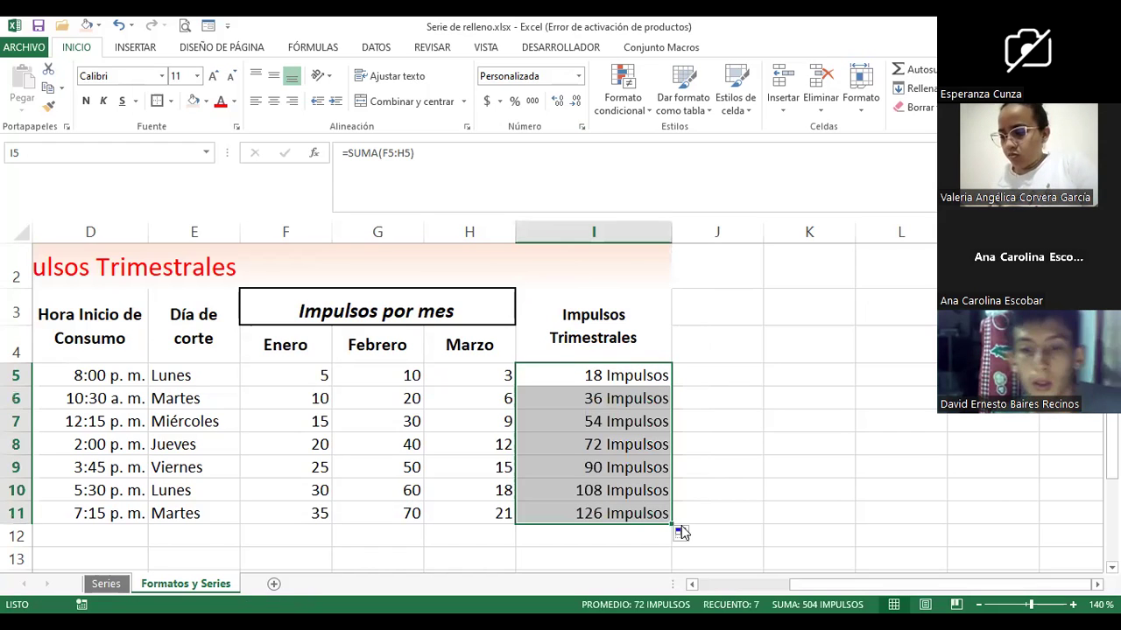
{"action": "left_click", "coordinate": [471, 129]}
{"action": "left_click", "coordinate": [289, 173]}
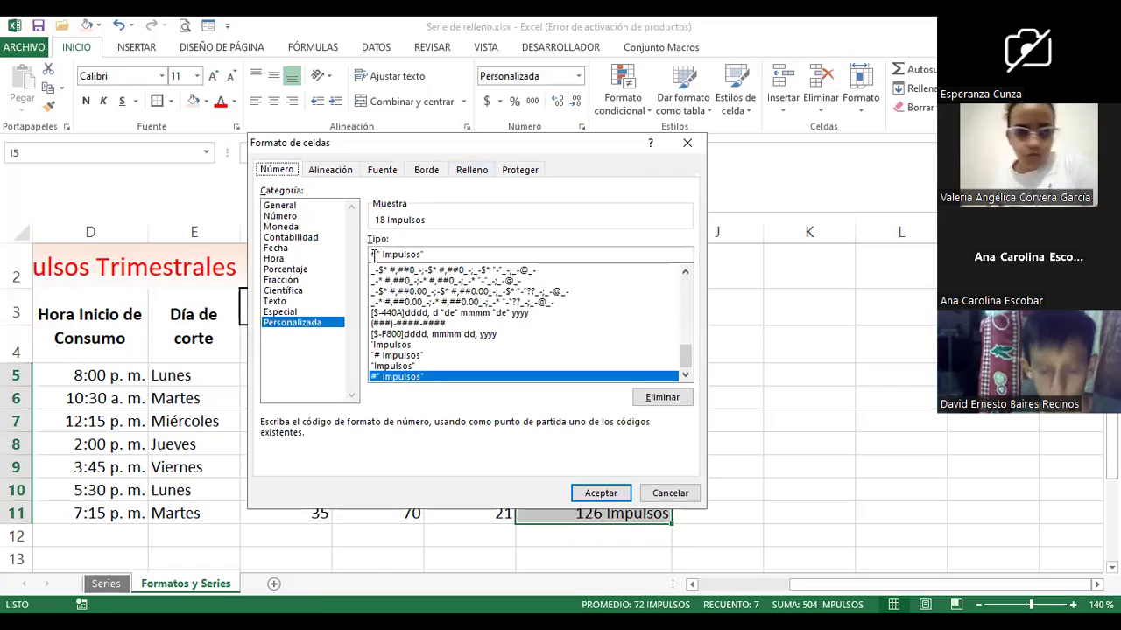
{"action": "left_click", "coordinate": [374, 254]}
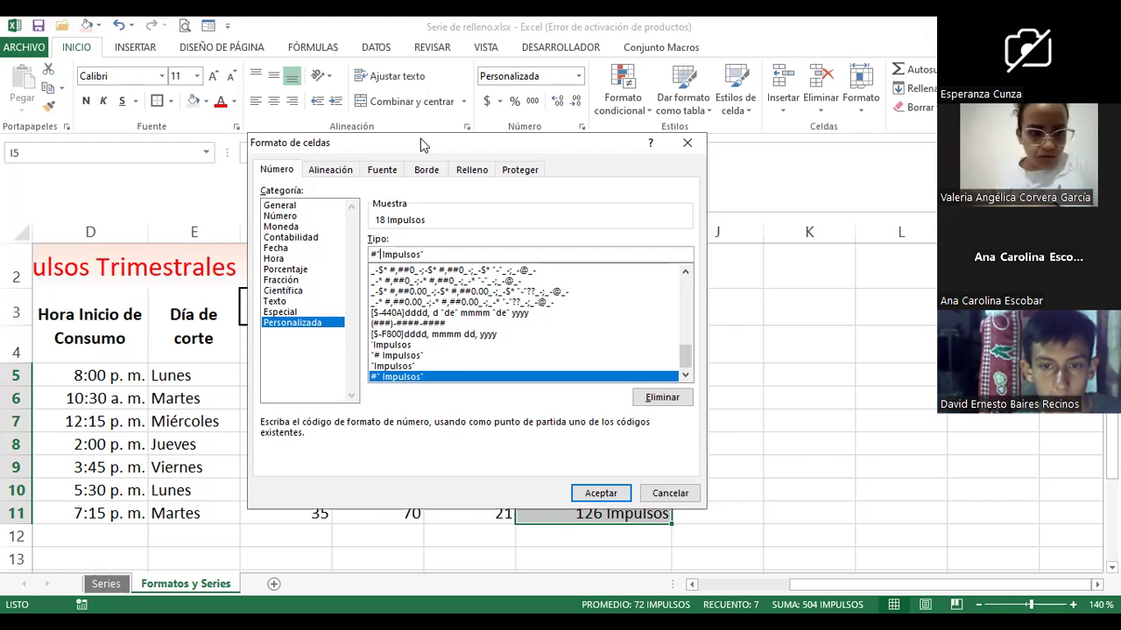
{"action": "left_click_drag", "start_coordinate": [418, 142], "coordinate": [521, 182]}
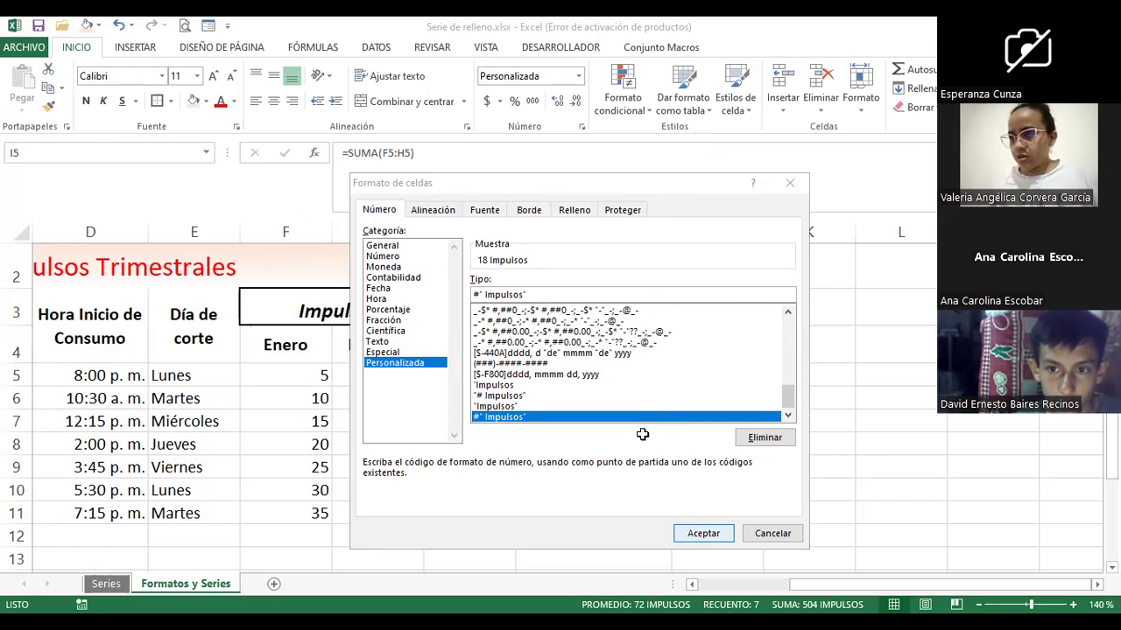
{"action": "key", "text": "Return"}
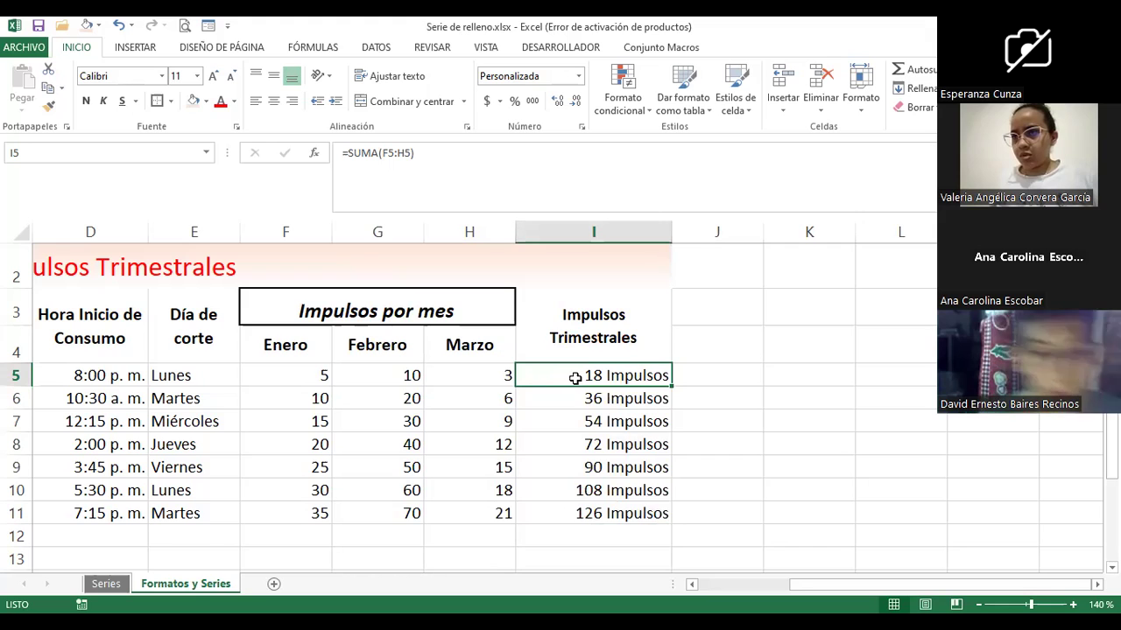
{"action": "double_click", "coordinate": [600, 377]}
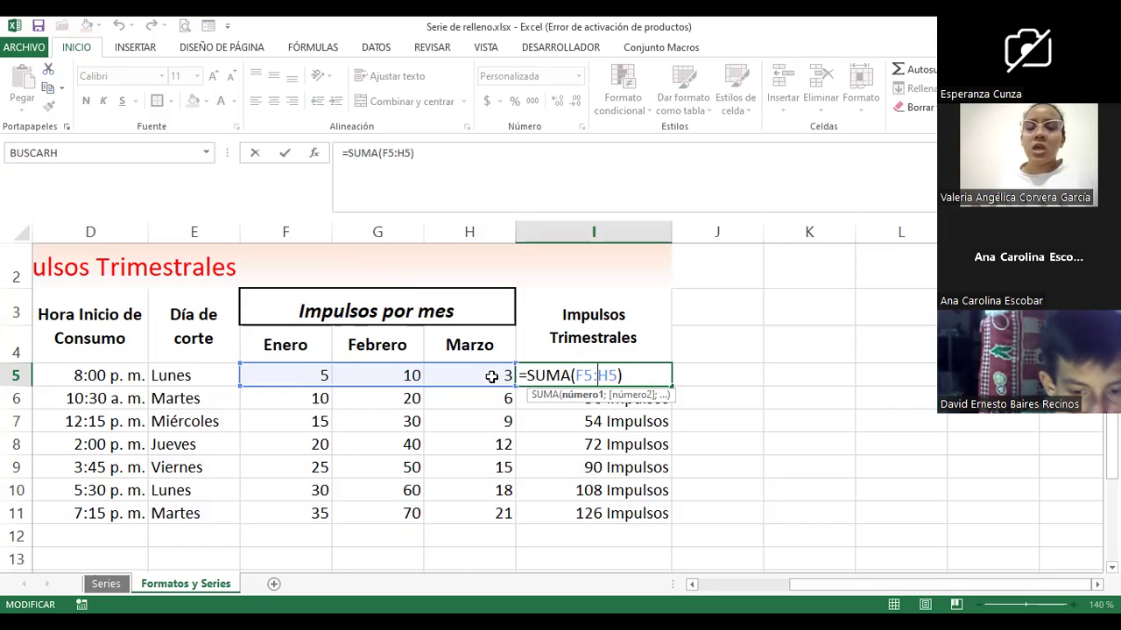
{"action": "key", "text": "Return"}
{"action": "left_click_drag", "start_coordinate": [590, 376], "coordinate": [590, 508]}
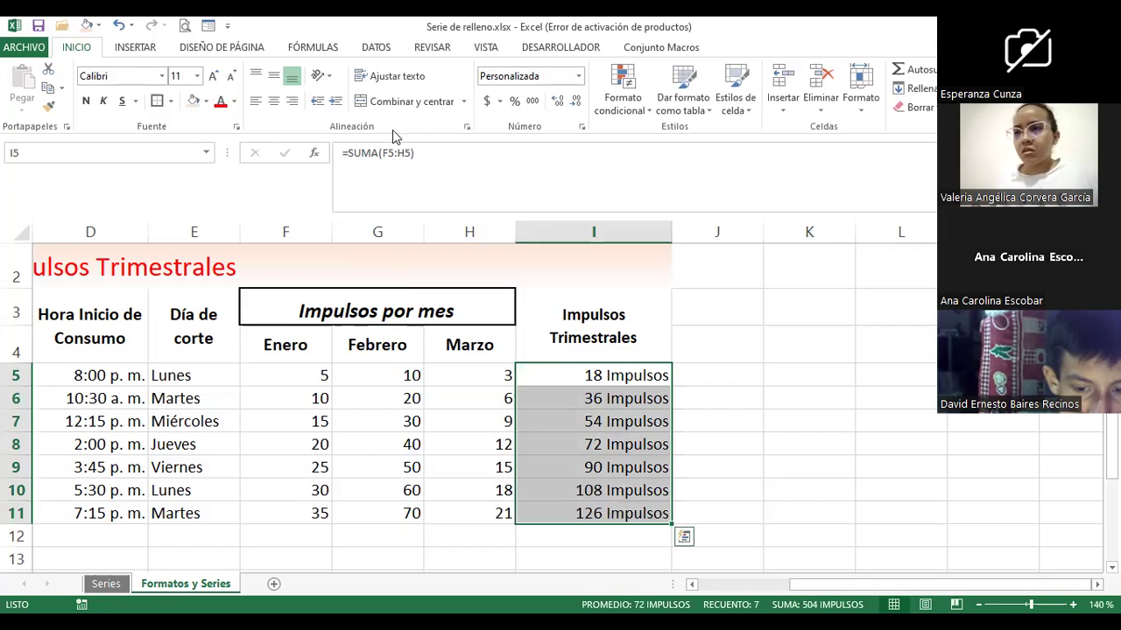
{"action": "left_click", "coordinate": [467, 127]}
{"action": "left_click", "coordinate": [396, 209]}
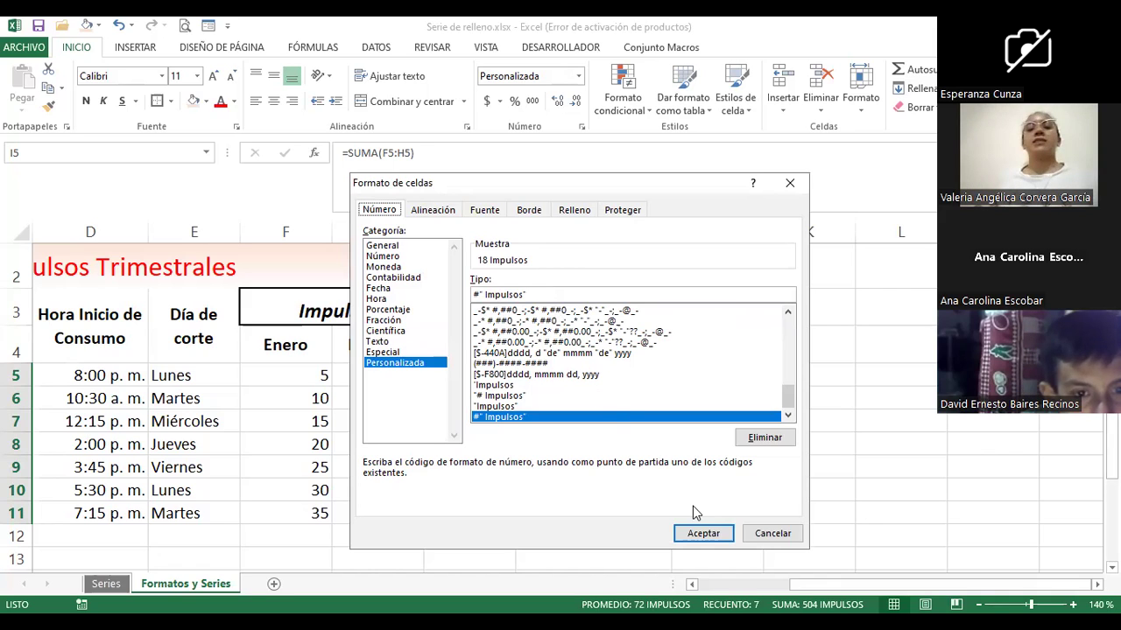
{"action": "left_click", "coordinate": [703, 533]}
{"action": "left_click", "coordinate": [570, 394]}
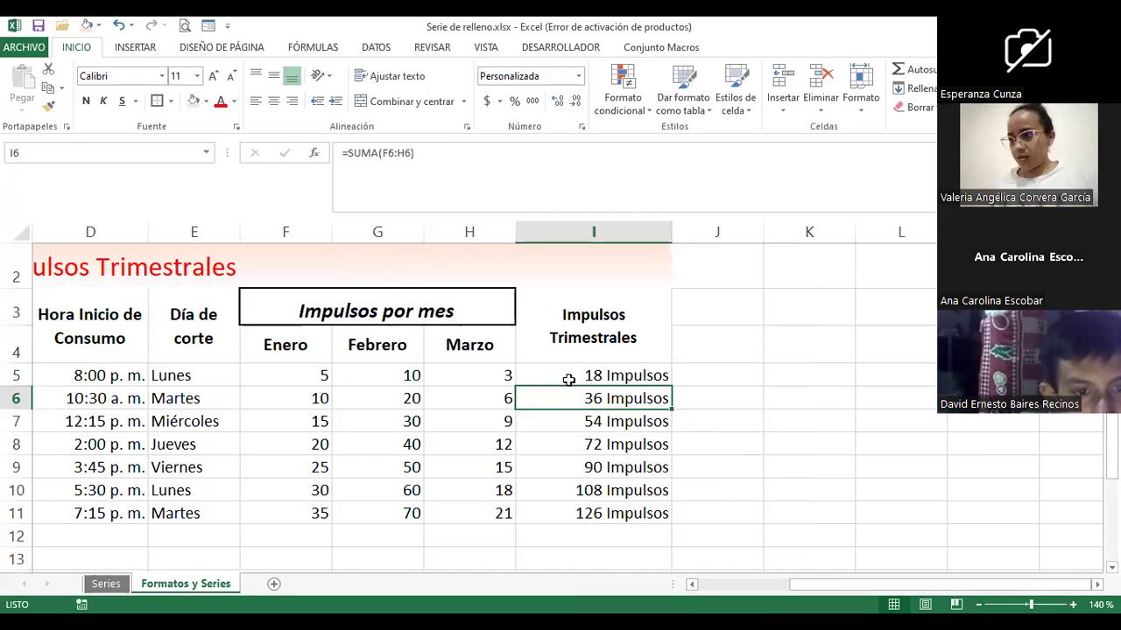
{"action": "left_click", "coordinate": [569, 378]}
{"action": "double_click", "coordinate": [570, 378]}
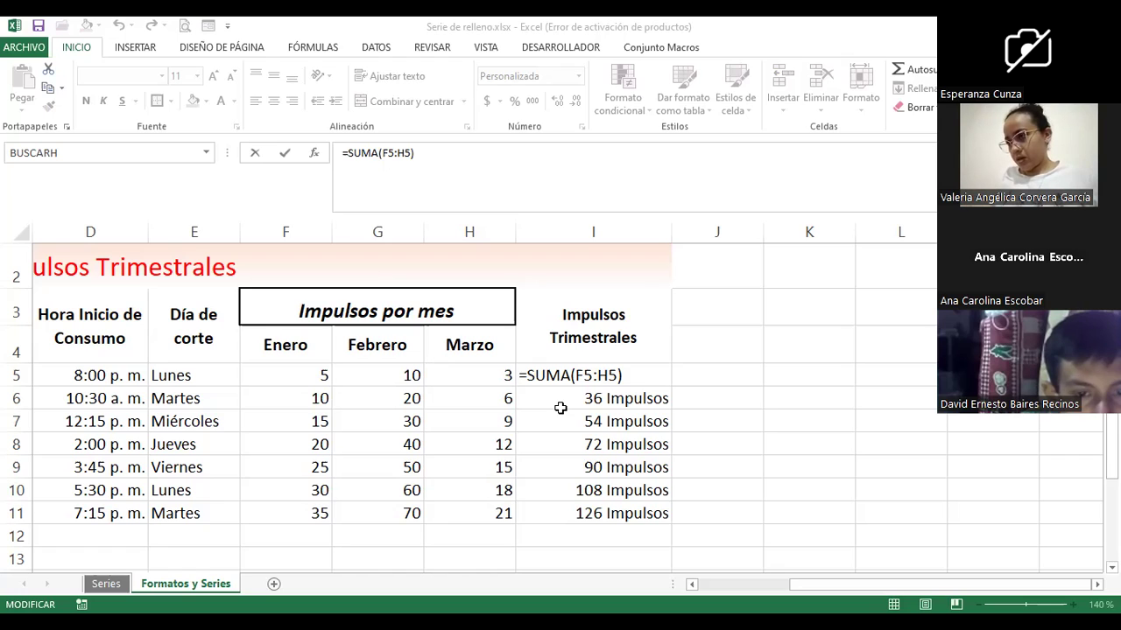
{"action": "key", "text": "Return"}
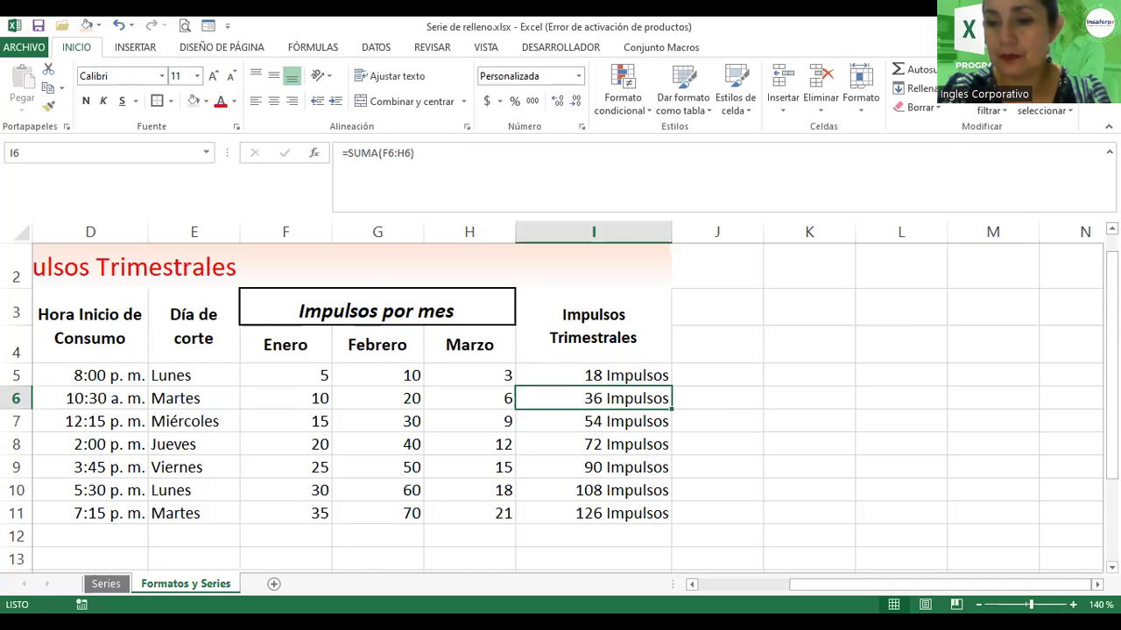
{"action": "scroll", "coordinate": [561, 394], "scroll_direction": "down", "scroll_amount": 2, "text": "ctrl"}
{"action": "scroll", "coordinate": [648, 465], "scroll_direction": "down", "scroll_amount": 1, "text": "ctrl"}
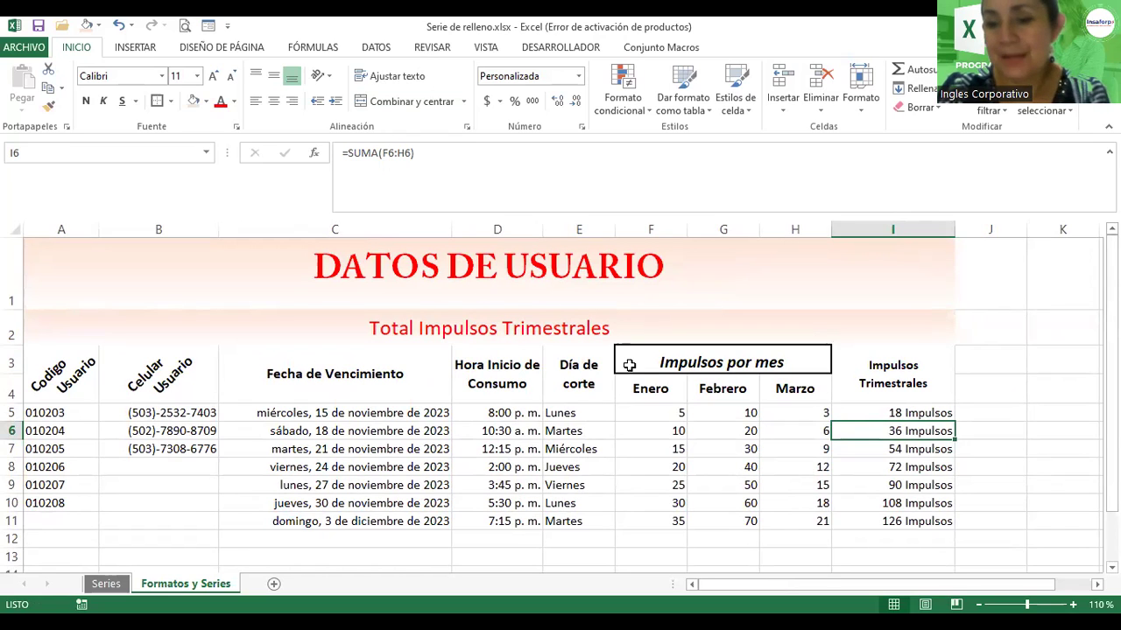
- Select I5:I11 and inspect the #" Impulsos" custom code under Número > Personalizada
{"action": "left_click_drag", "start_coordinate": [888, 413], "coordinate": [889, 522]}
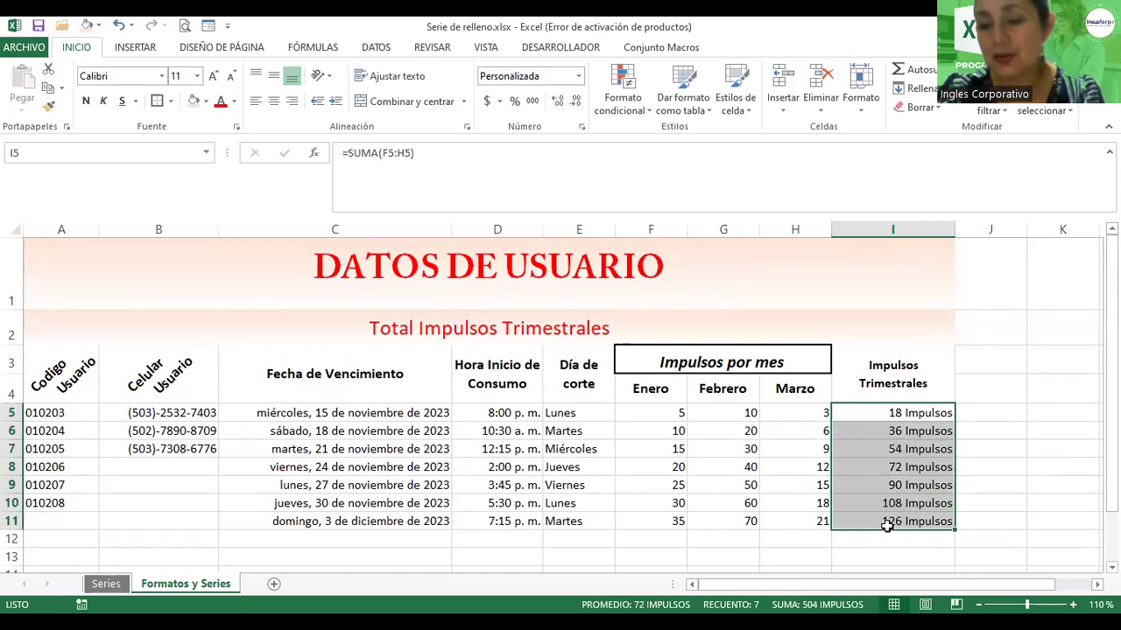
{"action": "left_click", "coordinate": [467, 127]}
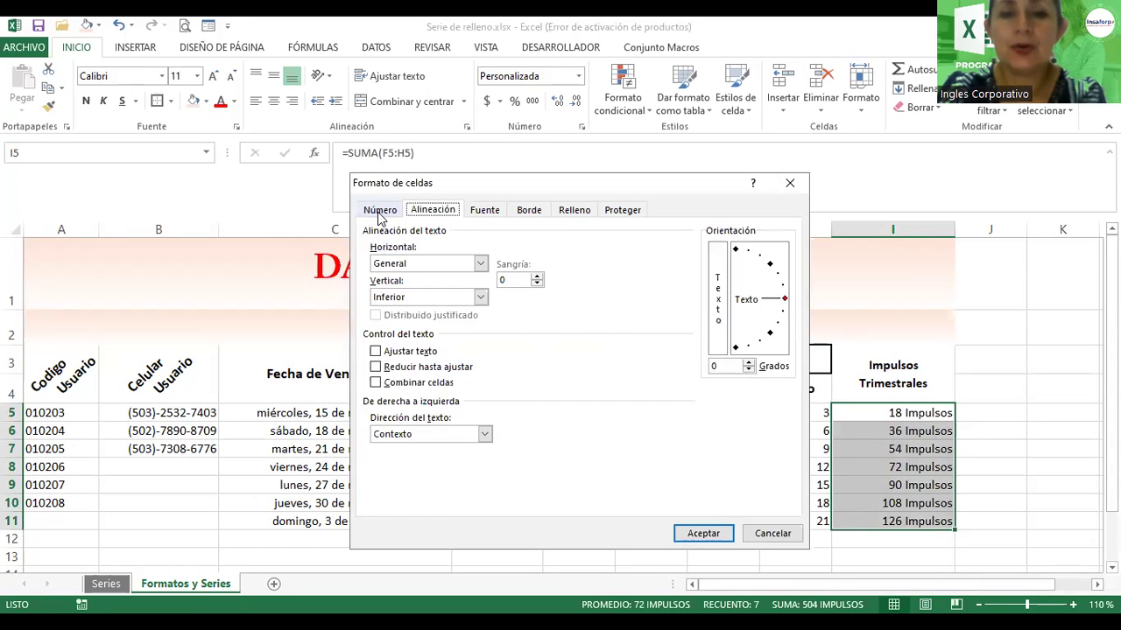
{"action": "left_click", "coordinate": [379, 215]}
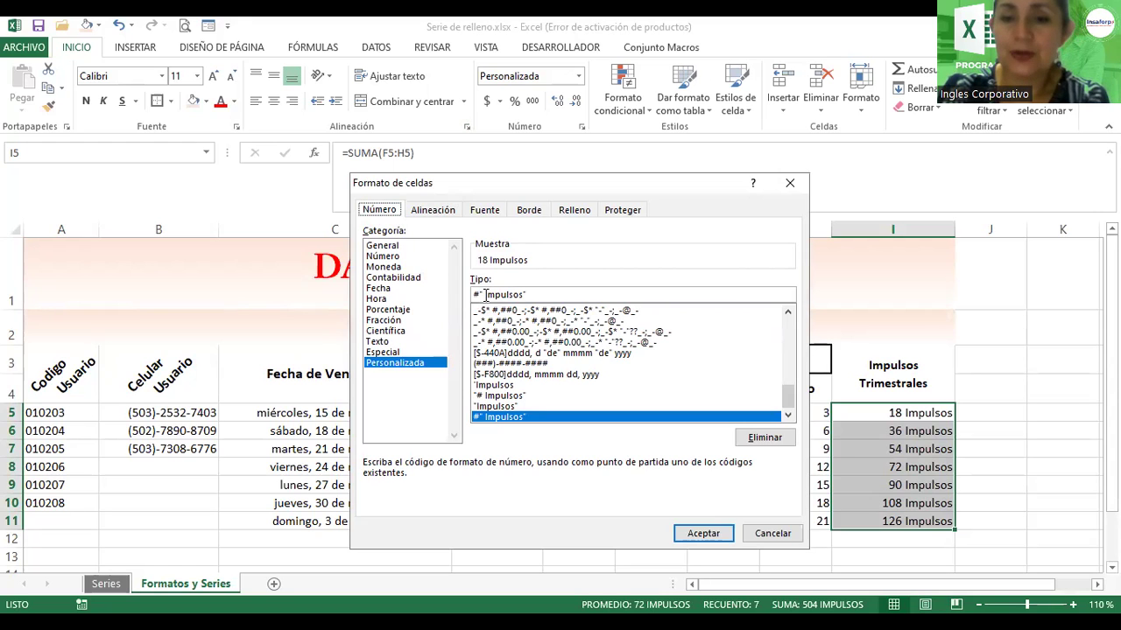
{"action": "left_click", "coordinate": [552, 290]}
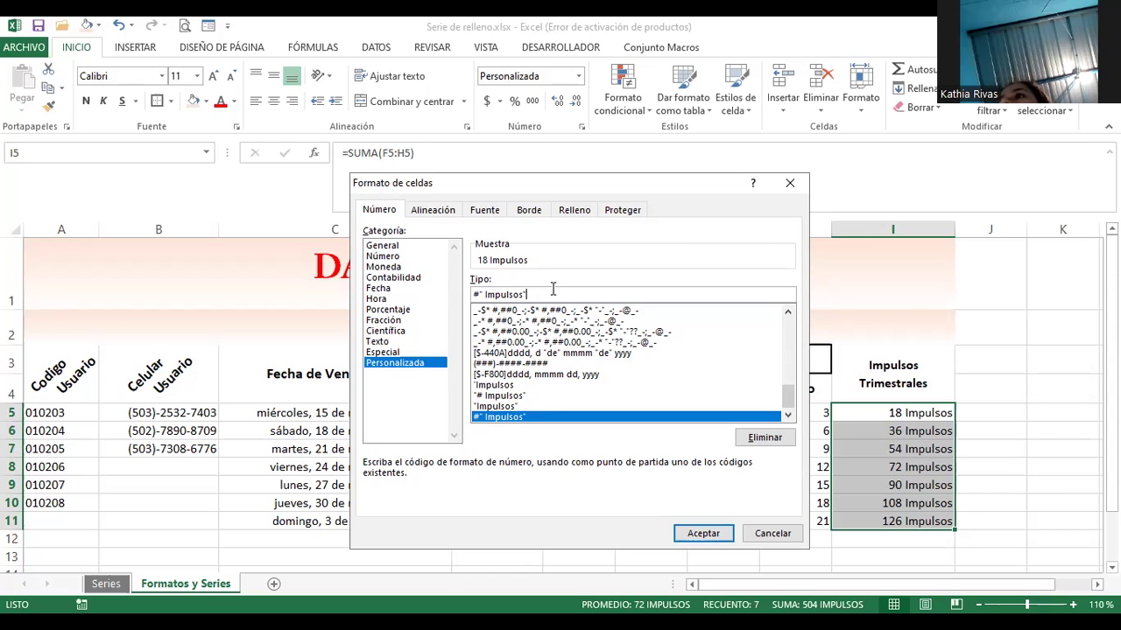
{"action": "double_click", "coordinate": [553, 289]}
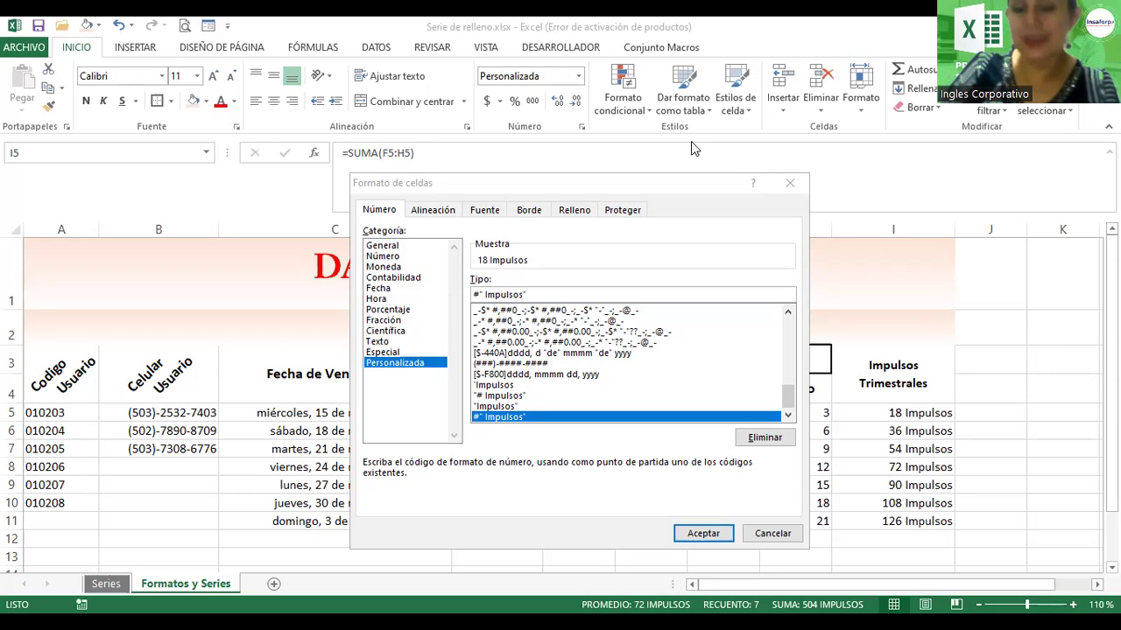
- Close the format dialog, recheck I5's =SUMA(F5:H5) total of 18 Impulsos, and zoom to 100%
{"action": "left_click", "coordinate": [701, 533]}
{"action": "double_click", "coordinate": [889, 414]}
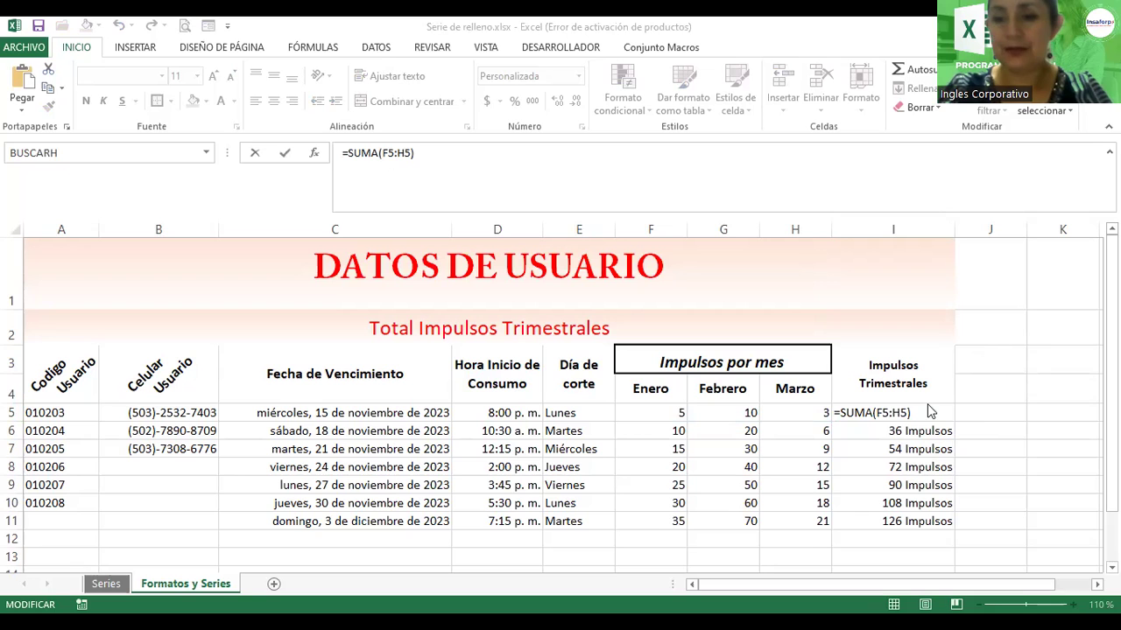
{"action": "key", "text": "Return"}
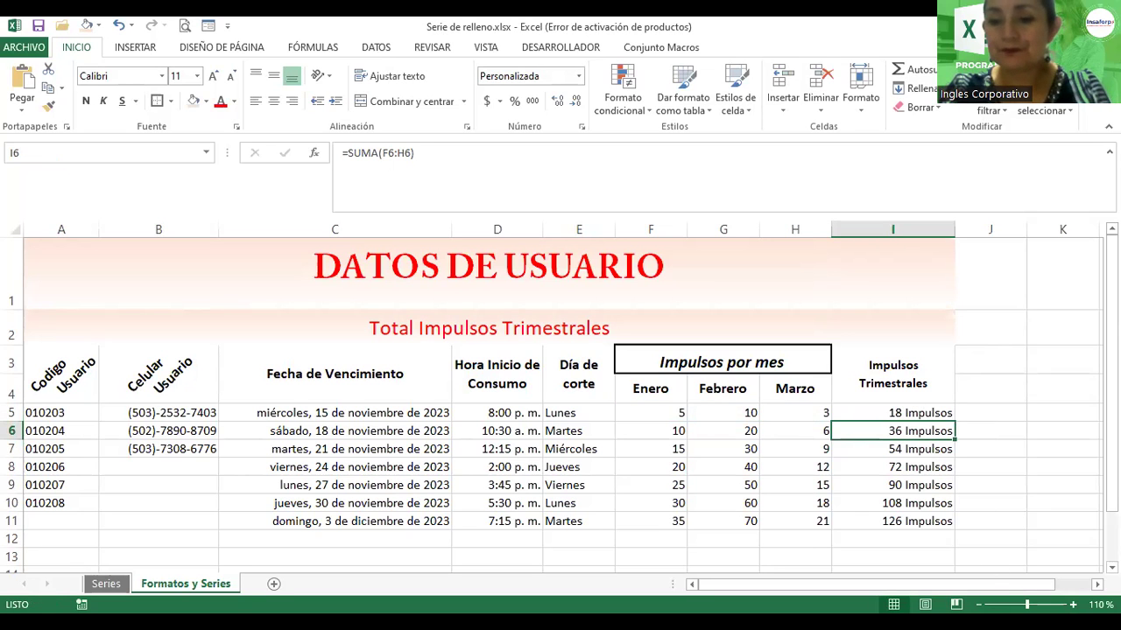
{"action": "left_click", "coordinate": [978, 605]}
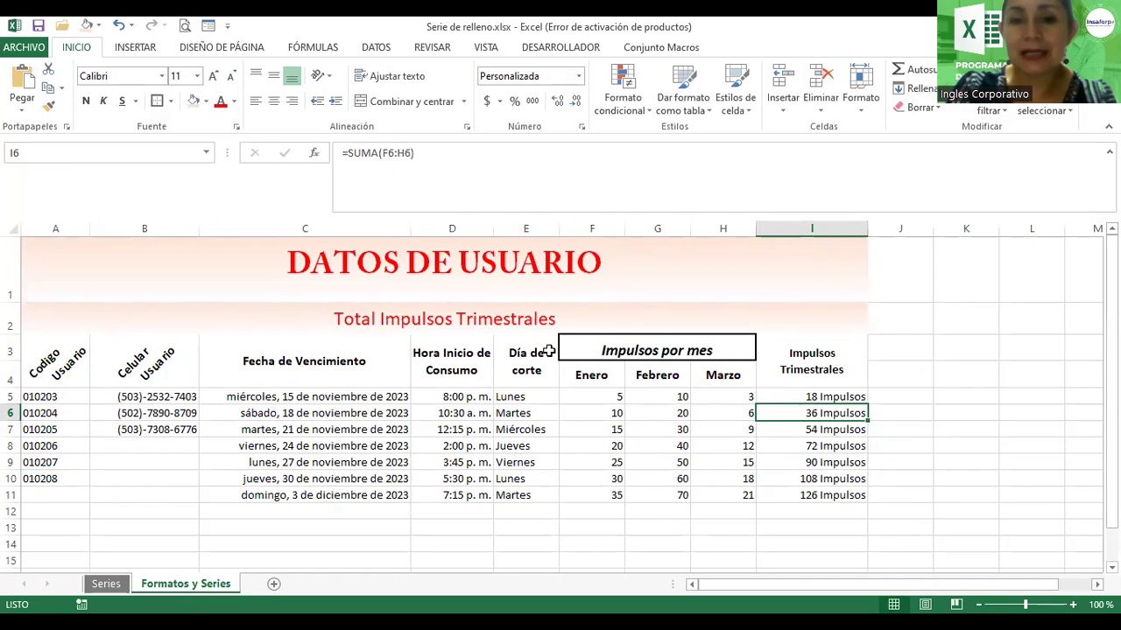
- Select the table A2:I11 and choose a red double-line border style in Format Cells
{"action": "left_click", "coordinate": [467, 348]}
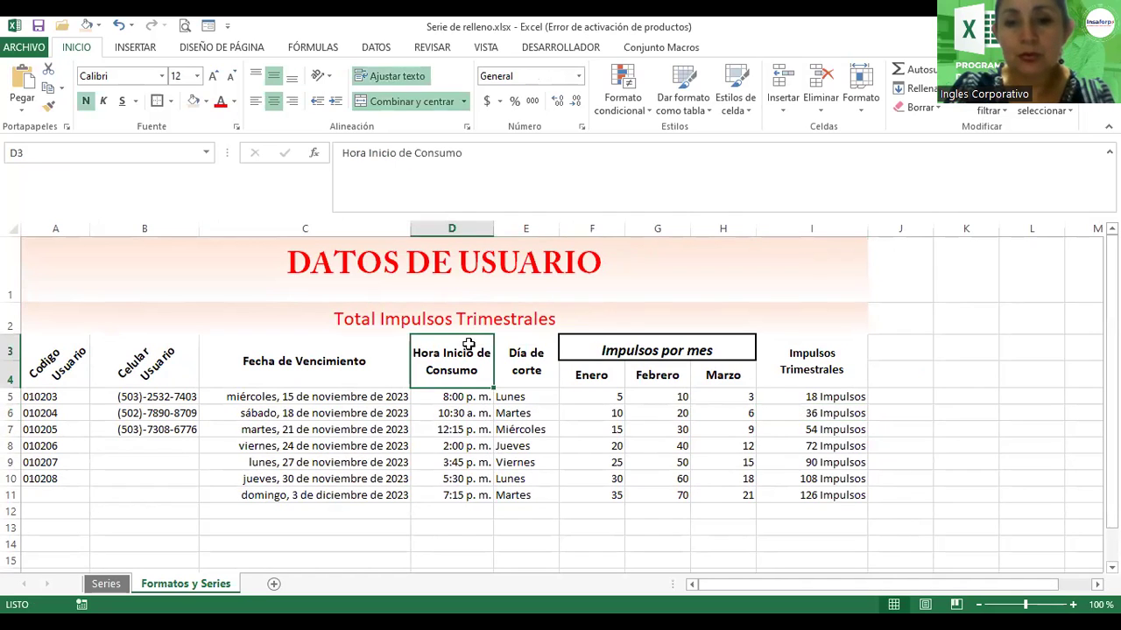
{"action": "left_click", "coordinate": [419, 318]}
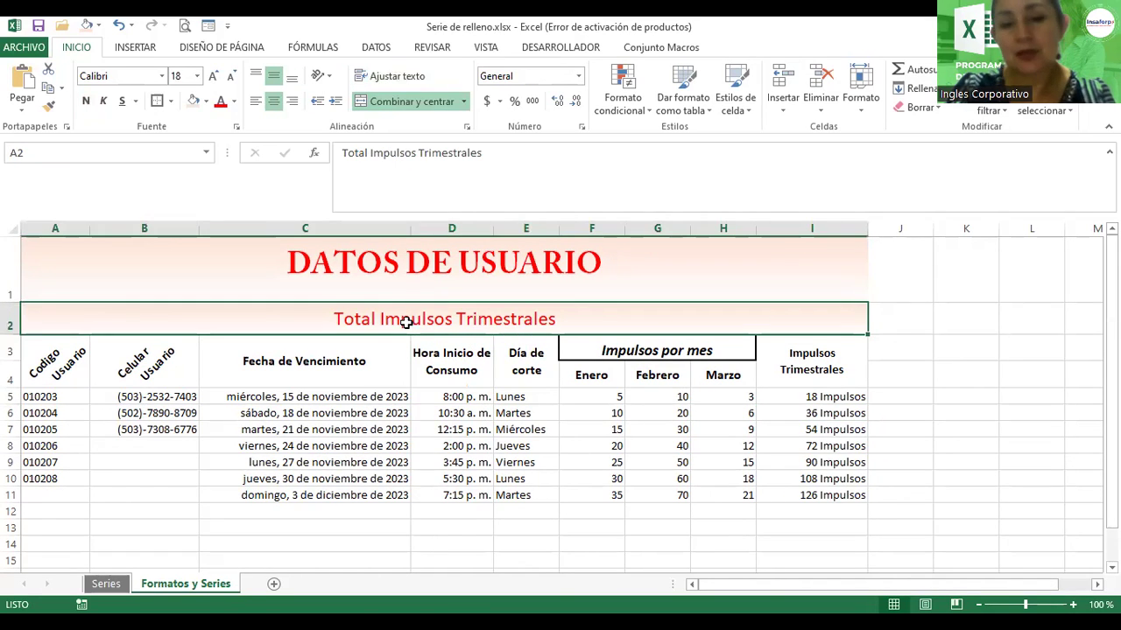
{"action": "left_click_drag", "start_coordinate": [419, 319], "coordinate": [453, 495]}
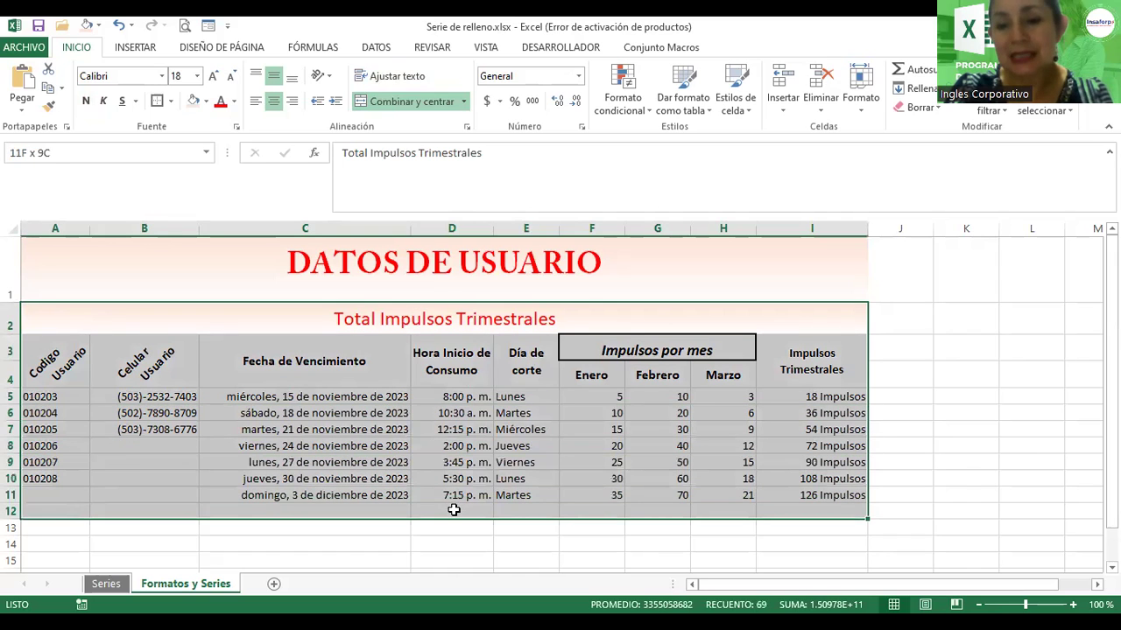
{"action": "left_click", "coordinate": [467, 128]}
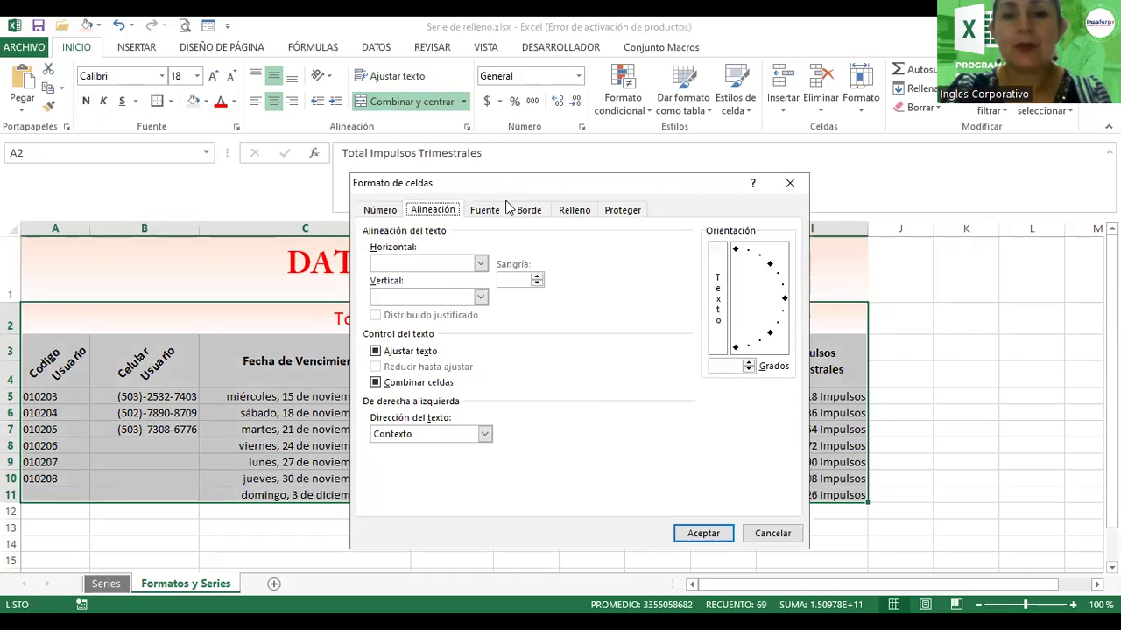
{"action": "left_click", "coordinate": [529, 210]}
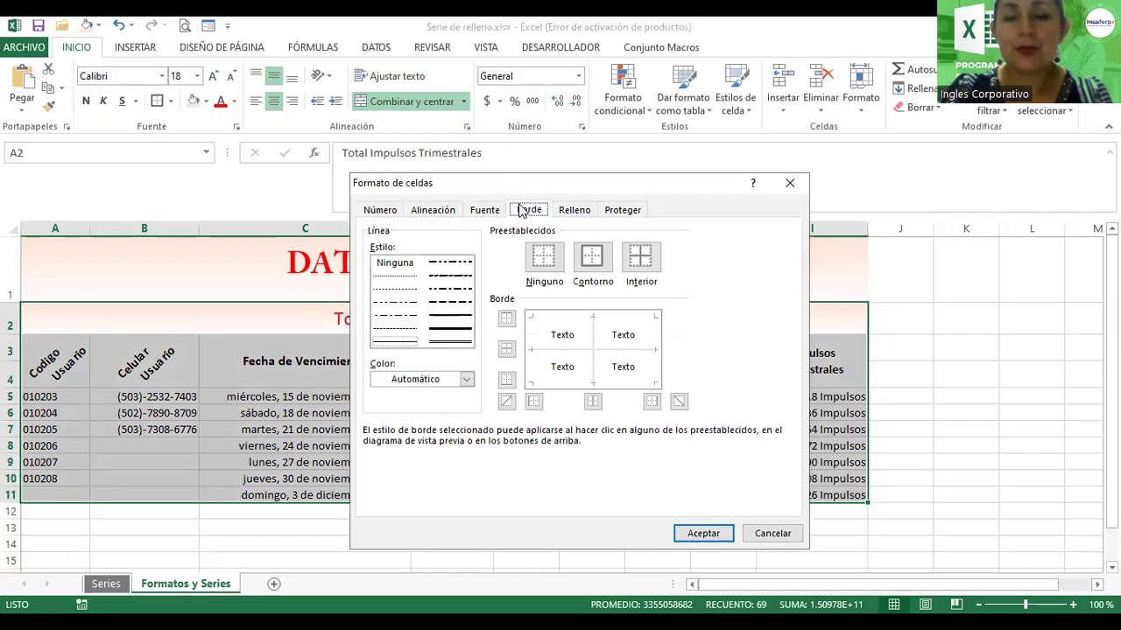
{"action": "left_click", "coordinate": [442, 379]}
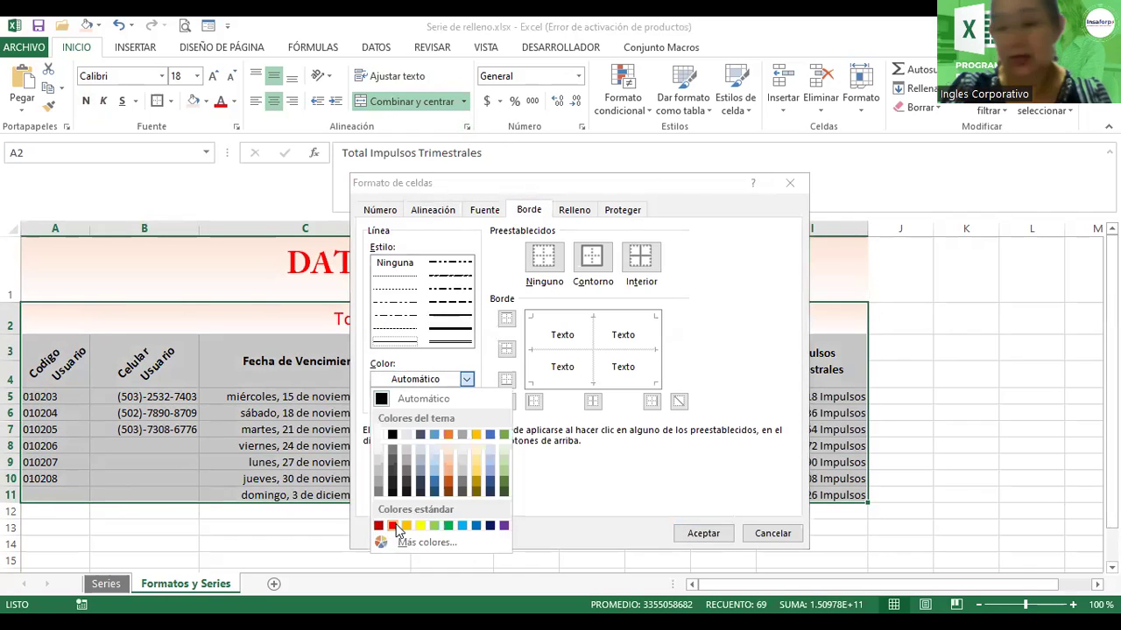
{"action": "left_click", "coordinate": [392, 526]}
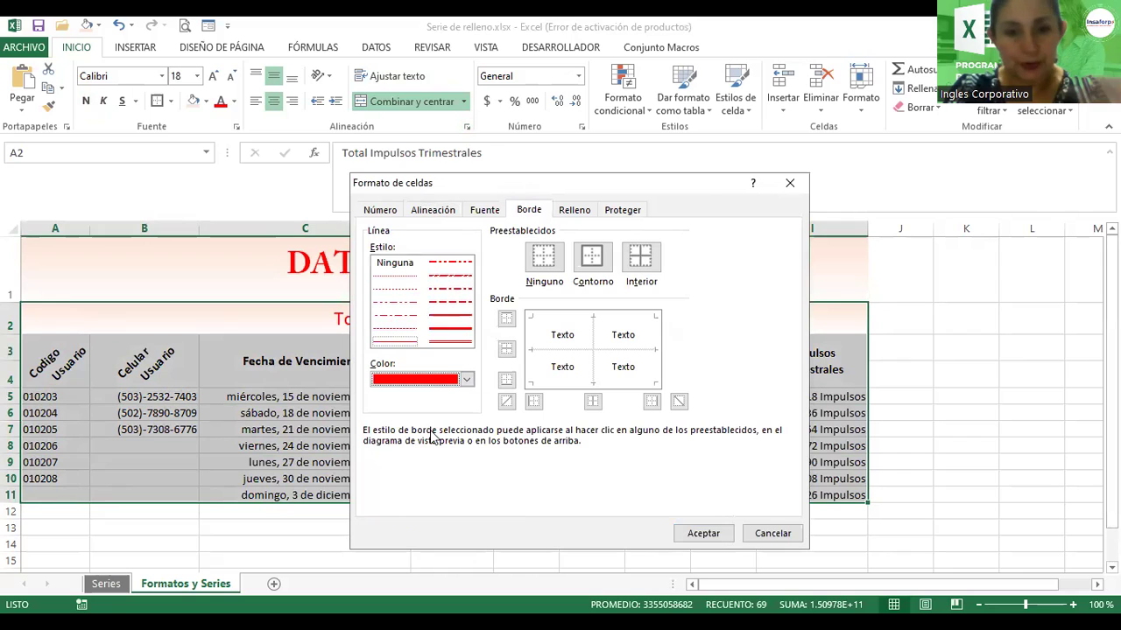
{"action": "left_click", "coordinate": [450, 341]}
- Apply the red double borders along the table's top above row 2 and bottom under row 11
{"action": "left_click", "coordinate": [603, 317]}
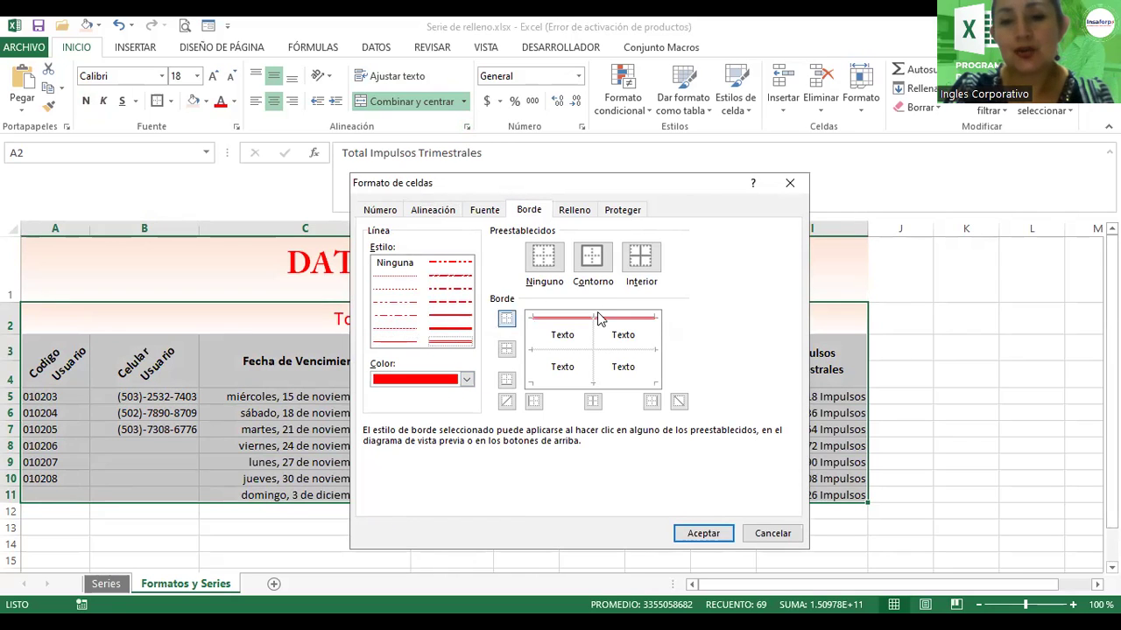
{"action": "left_click", "coordinate": [607, 386]}
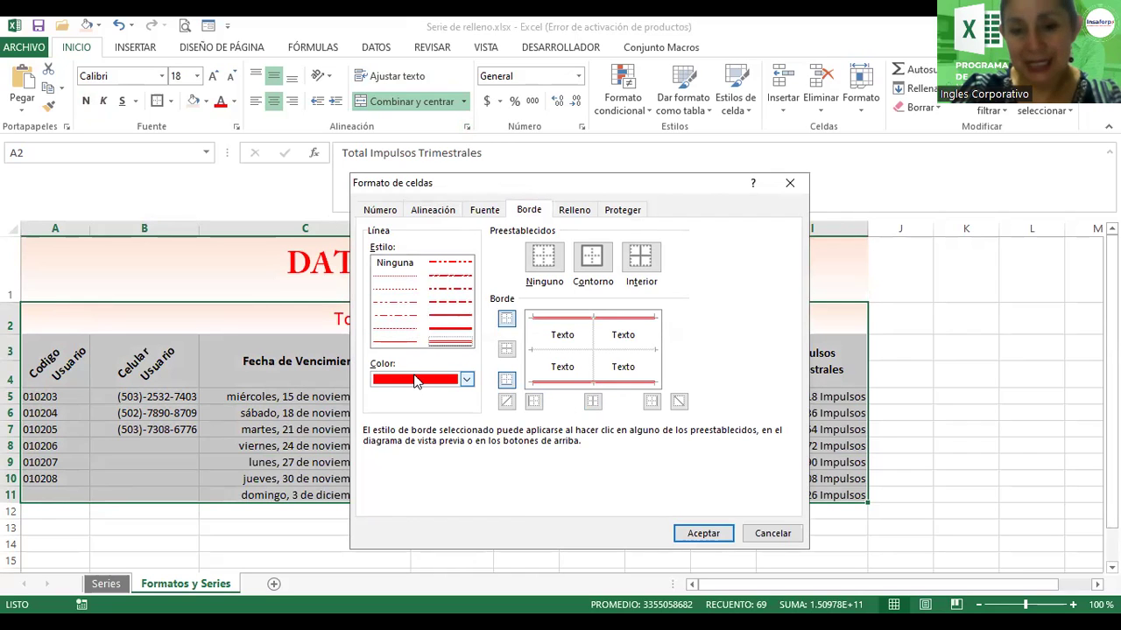
{"action": "left_click", "coordinate": [592, 319]}
{"action": "left_click", "coordinate": [592, 320]}
{"action": "left_click", "coordinate": [592, 389]}
{"action": "left_click", "coordinate": [592, 390]}
{"action": "left_click", "coordinate": [704, 536]}
{"action": "left_click_drag", "start_coordinate": [978, 418], "coordinate": [975, 429]}
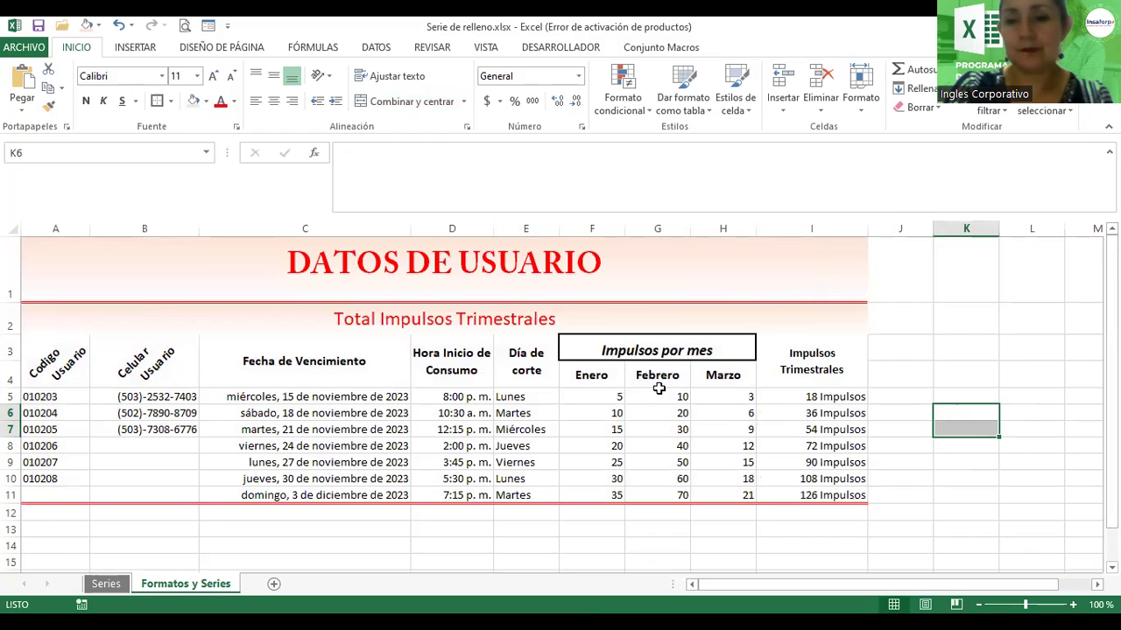
- Fill the merged Impulsos por mes header cell F3 with light blue
{"action": "left_click", "coordinate": [645, 347]}
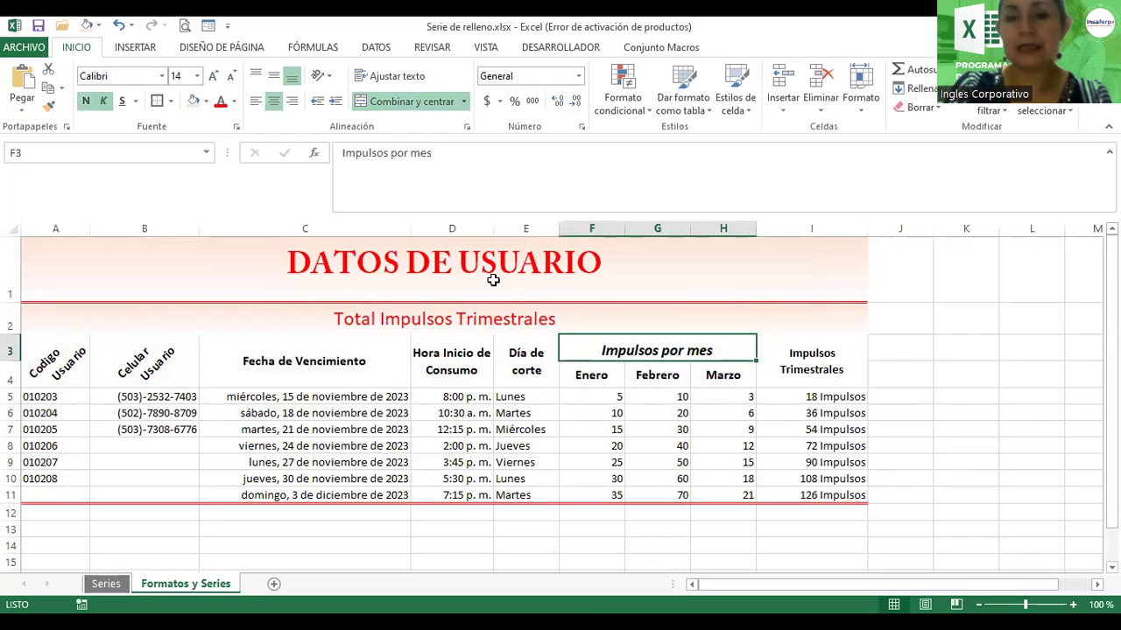
{"action": "left_click", "coordinate": [207, 101]}
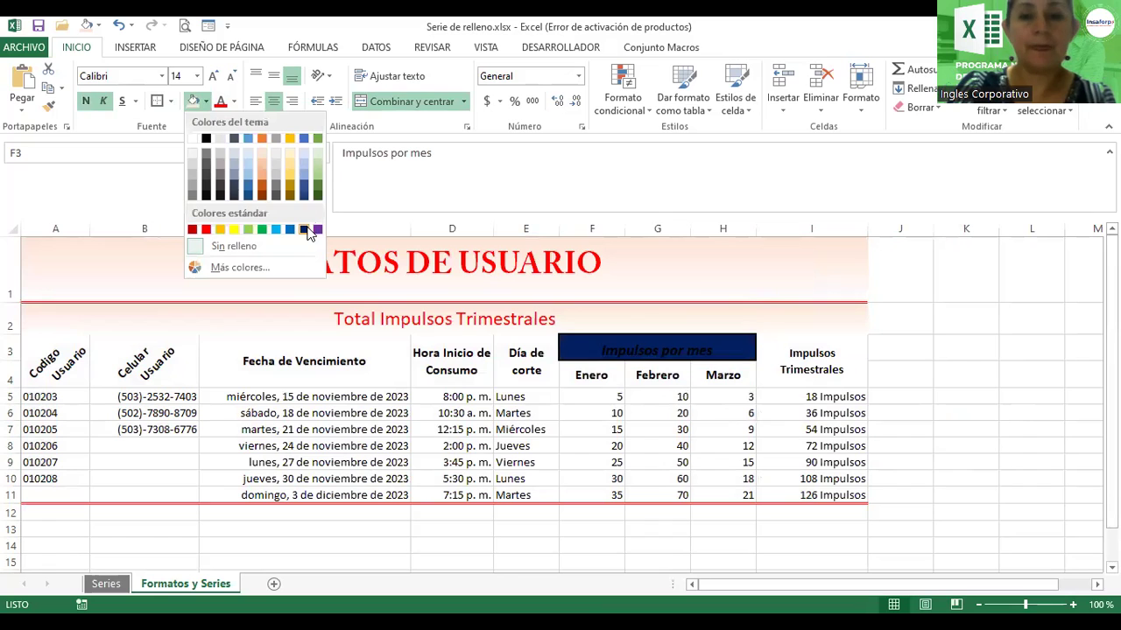
{"action": "left_click", "coordinate": [246, 158]}
{"action": "left_click", "coordinate": [961, 388]}
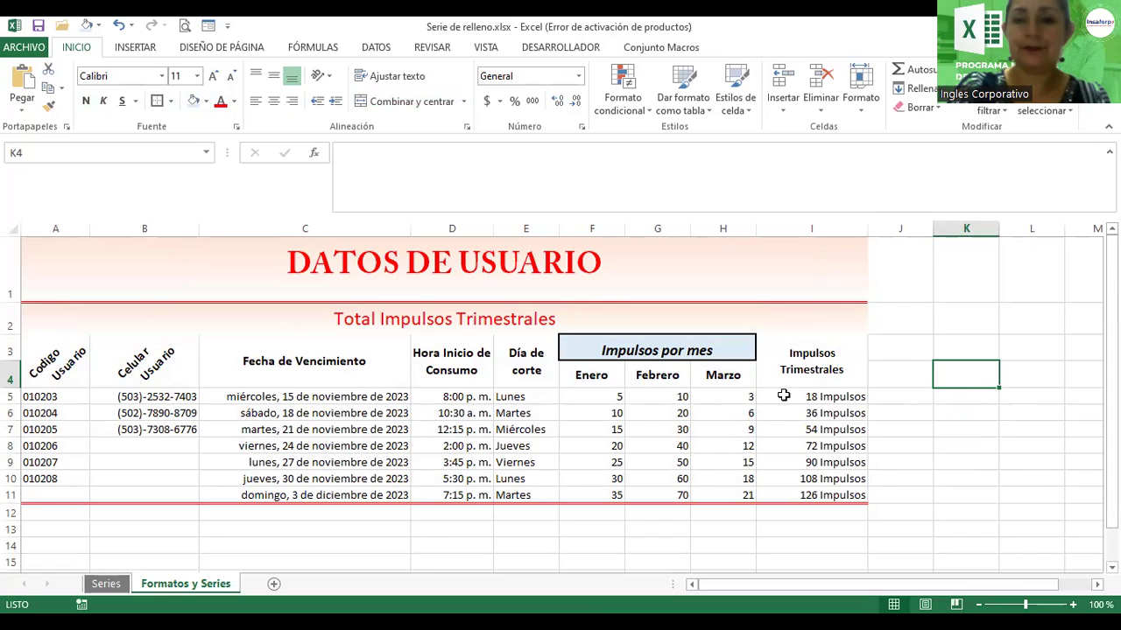
- On the Formatos y Series sheet, widen column I so the Impulsos Trimestrales header fits on one line
{"action": "left_click", "coordinate": [107, 584]}
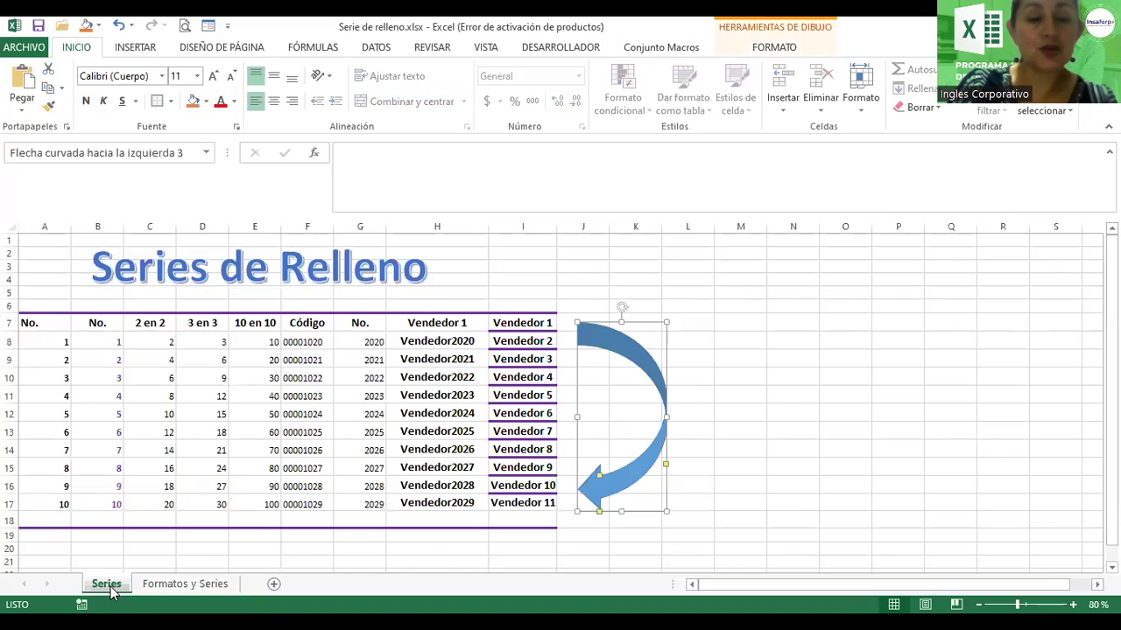
{"action": "left_click", "coordinate": [157, 586]}
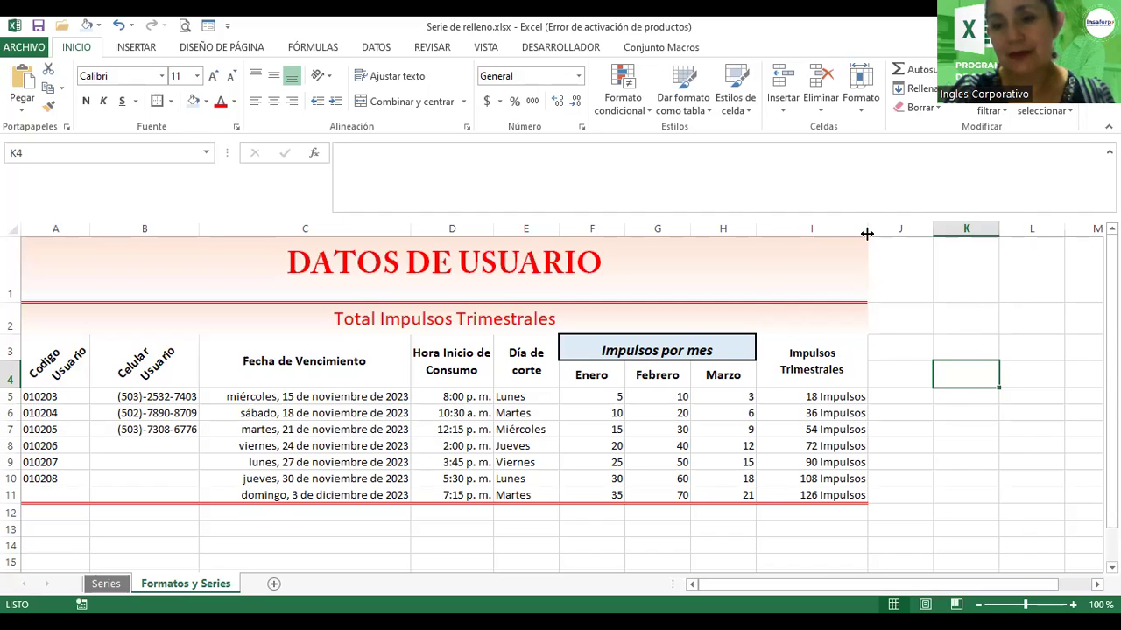
{"action": "left_click_drag", "start_coordinate": [866, 234], "coordinate": [874, 233]}
{"action": "left_click", "coordinate": [675, 413]}
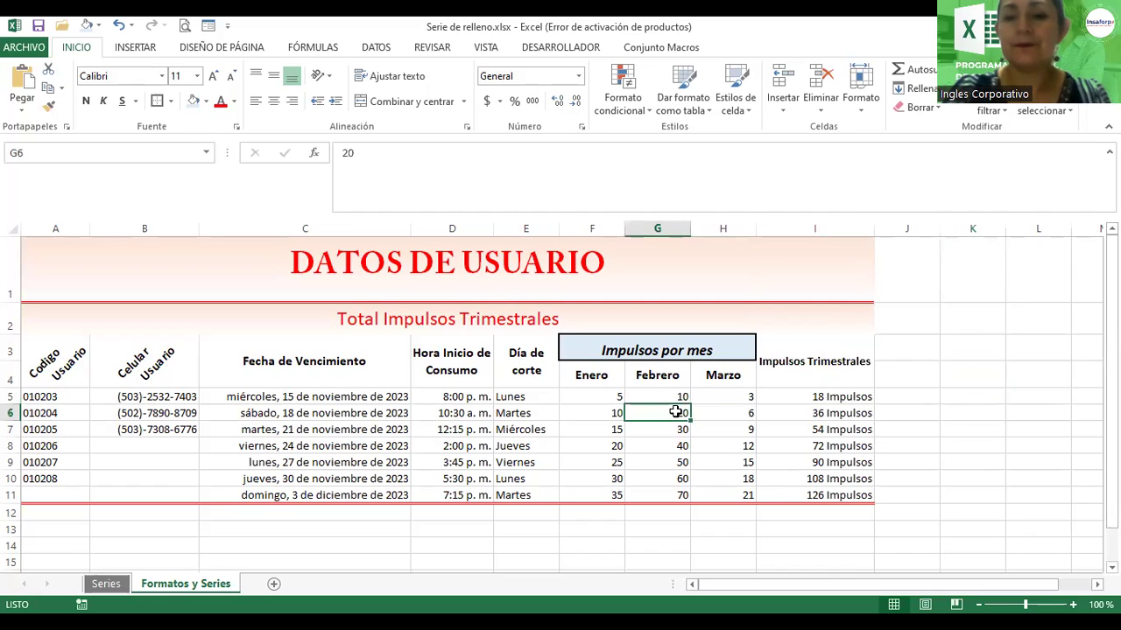